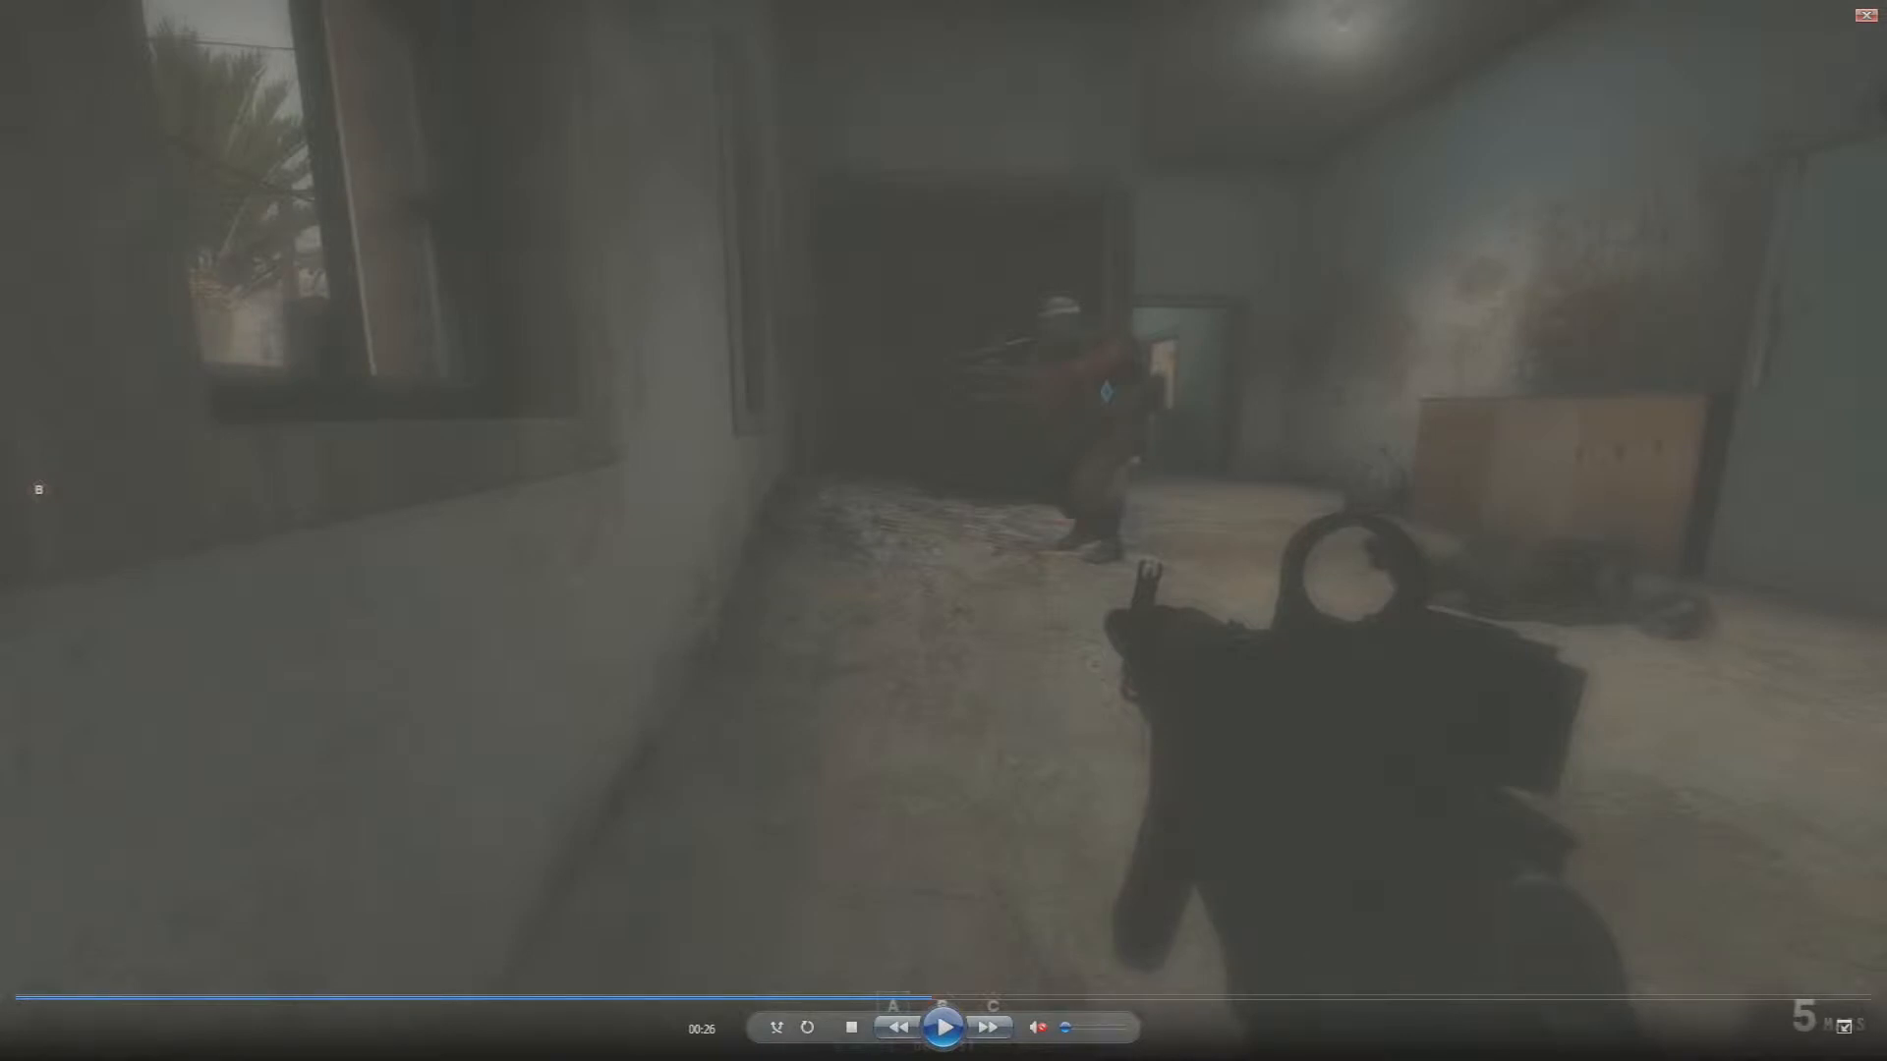
Play a few seconds of the gameplay video, pause it and close the media player
{"action": "left_click", "coordinate": [941, 1029]}
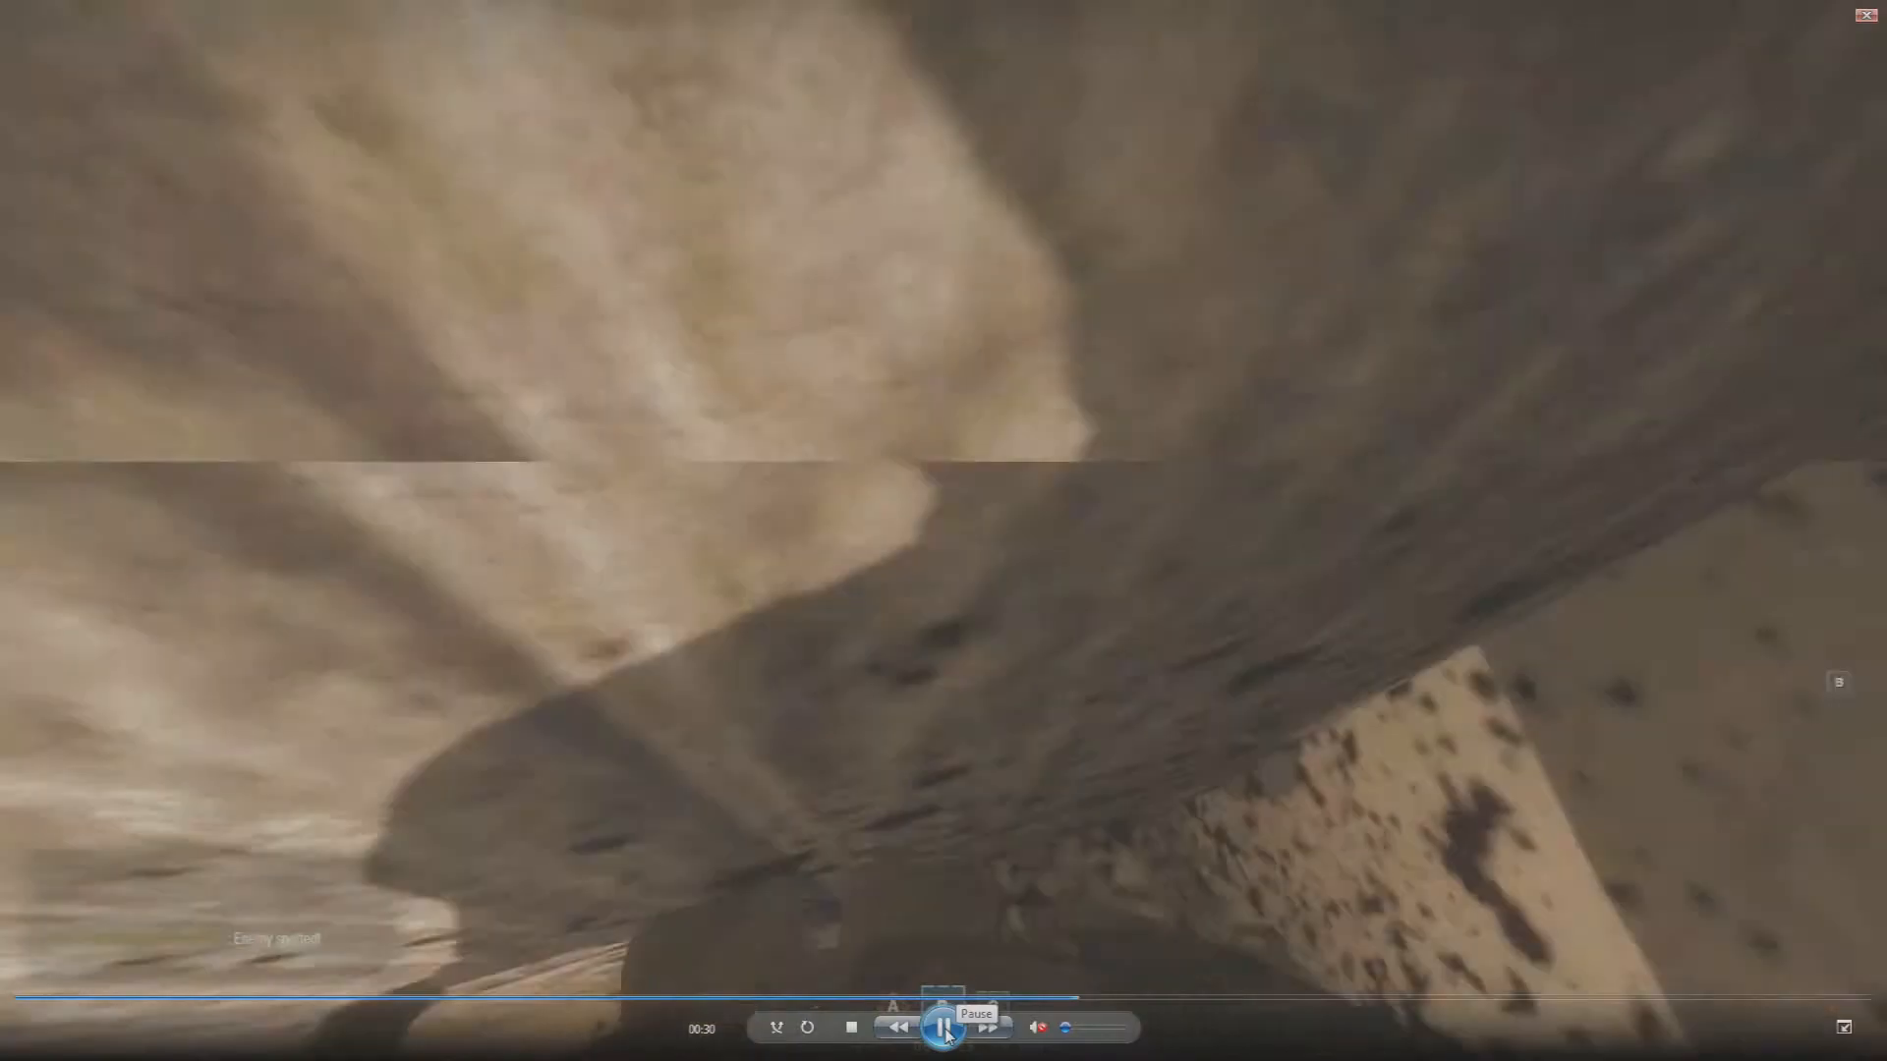
{"action": "left_click", "coordinate": [945, 1029]}
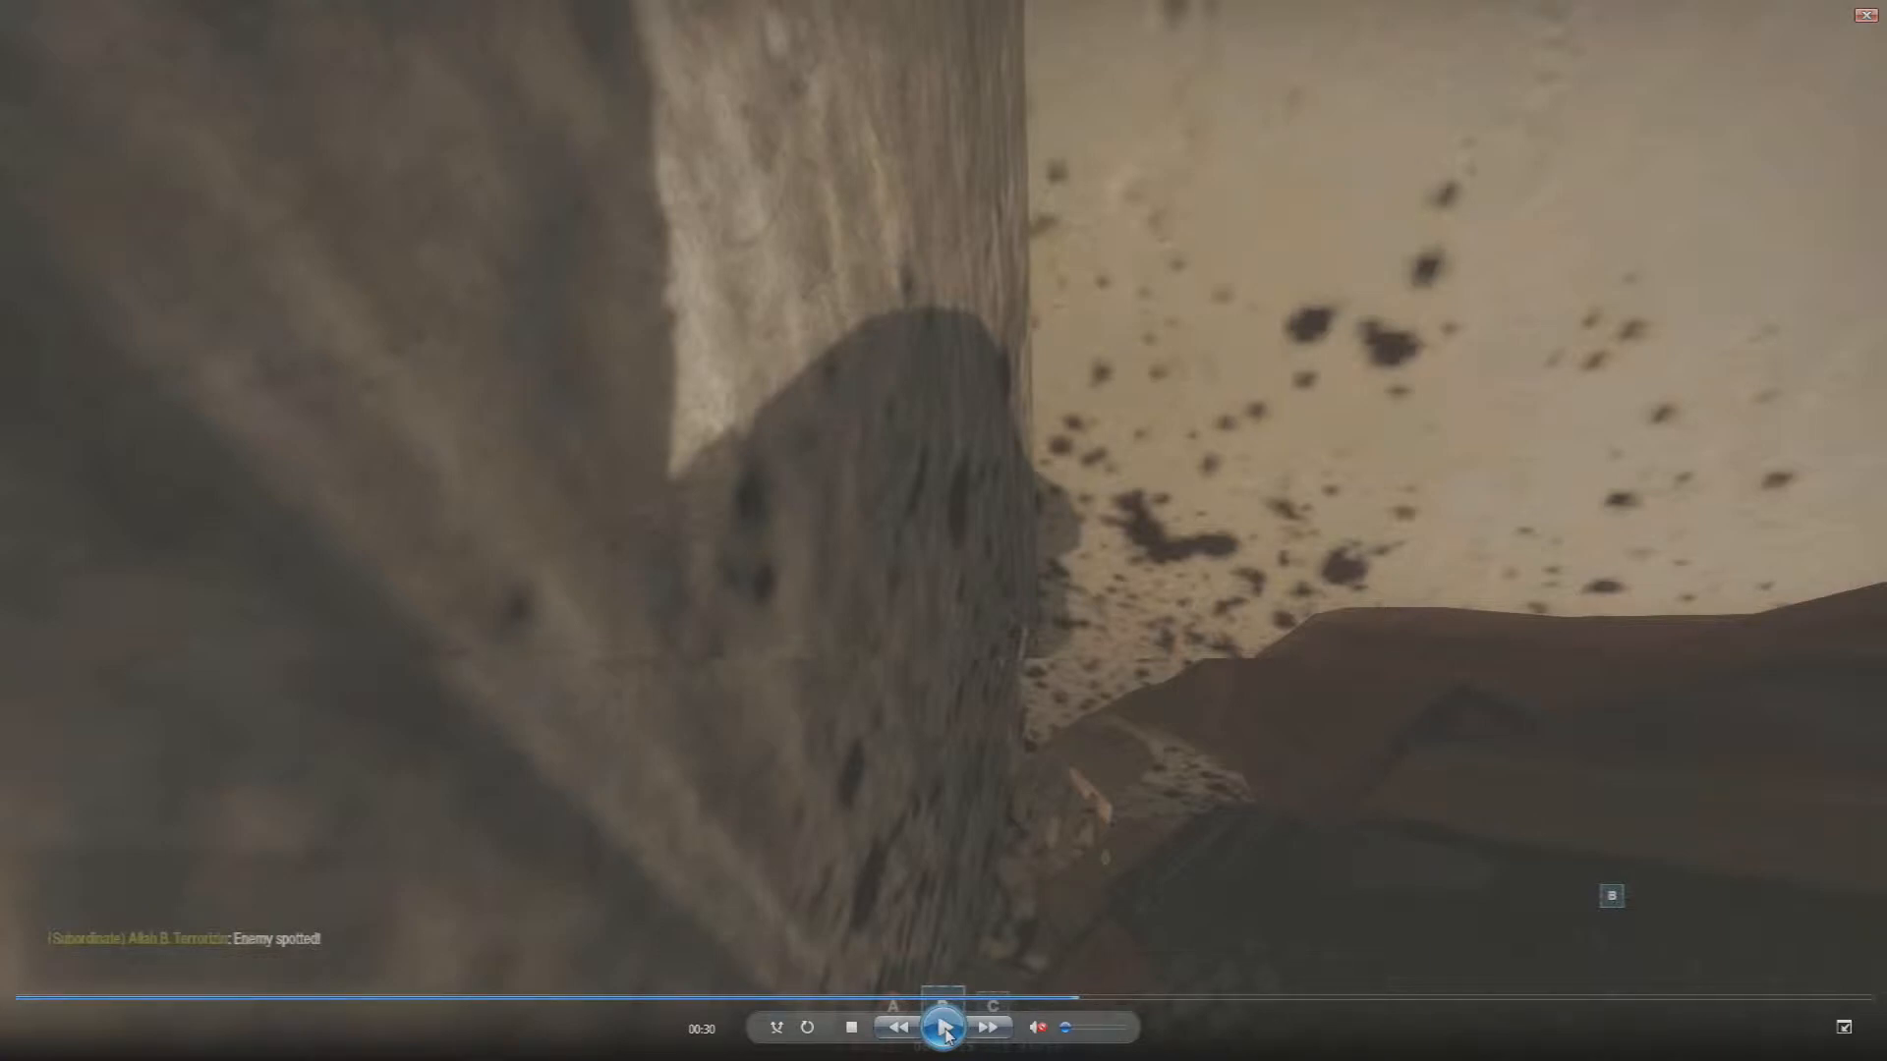
{"action": "left_click", "coordinate": [1860, 12]}
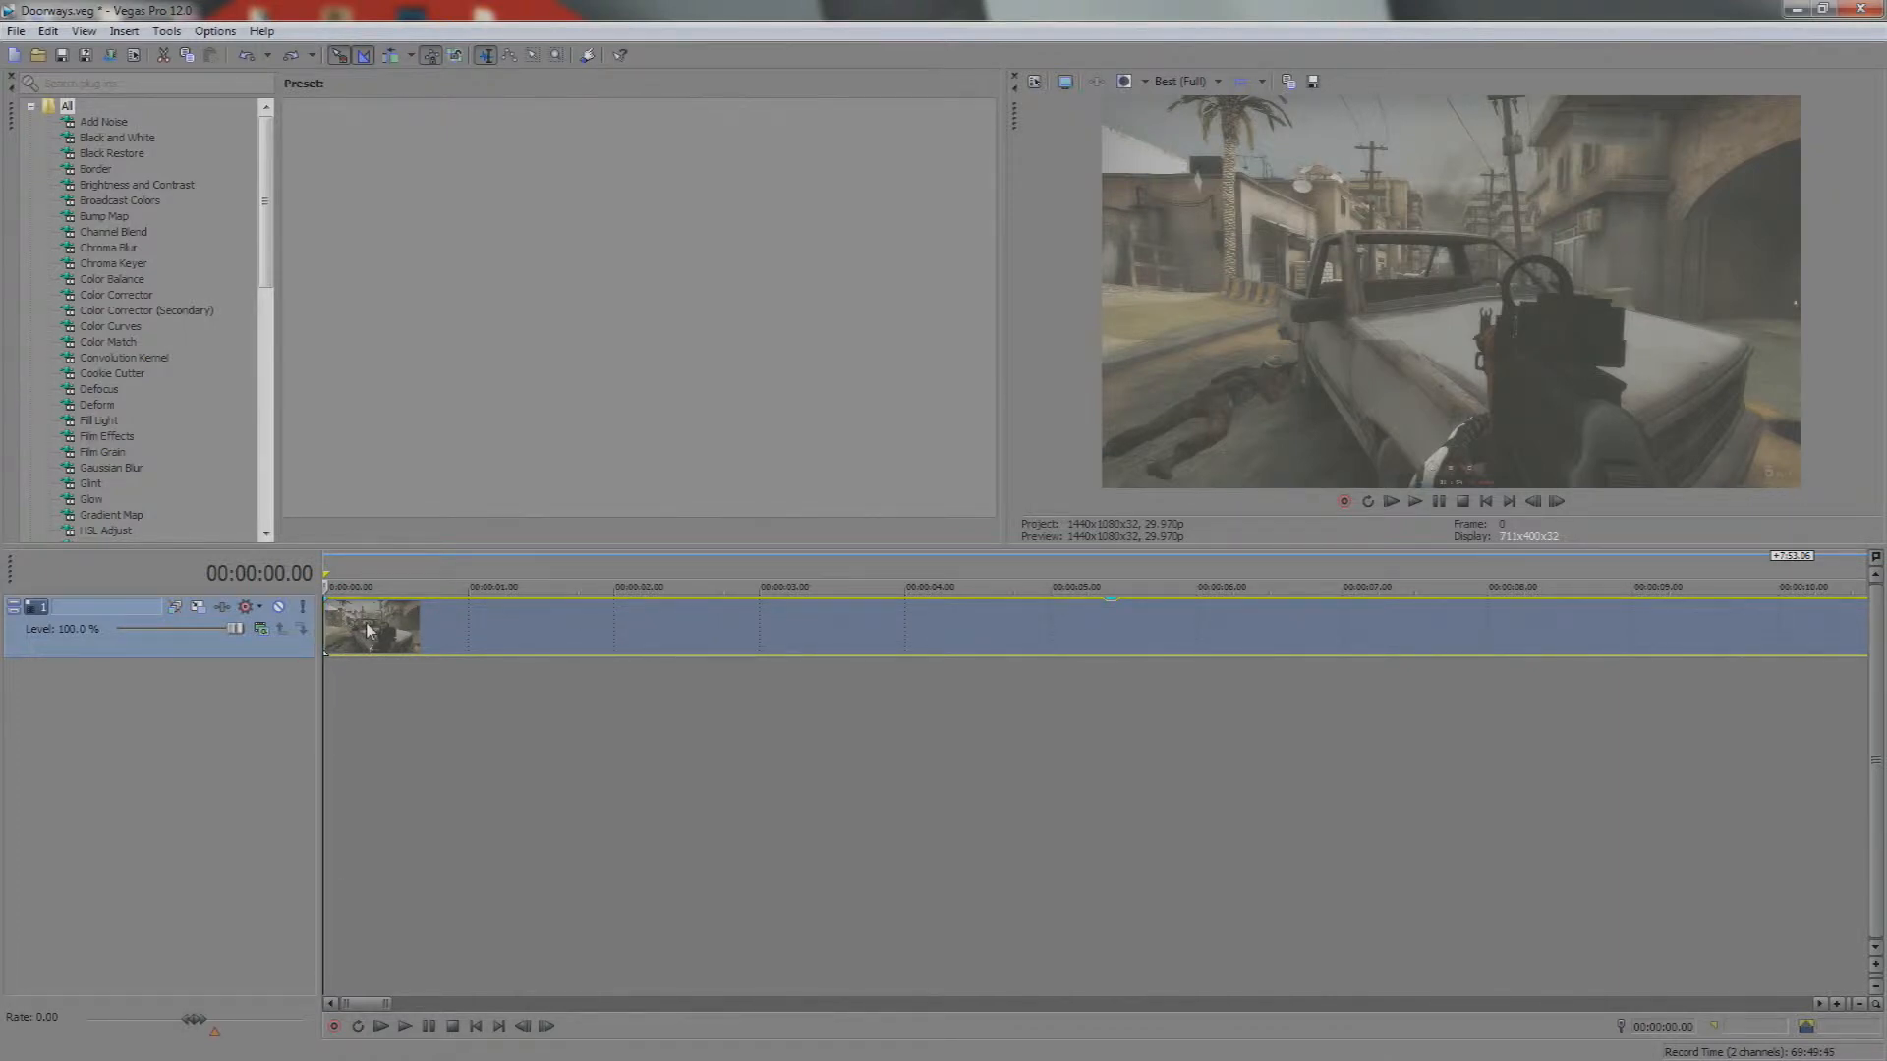
Examine the clip's opening frames and its frame spacing at several timeline zoom levels
{"action": "key", "text": "Right"}
{"action": "key", "text": "Right"}
{"action": "key", "text": "Left"}
{"action": "key", "text": "Left"}
{"action": "key", "text": "Right"}
{"action": "key", "text": "Right"}
{"action": "key", "text": "Left"}
{"action": "key", "text": "Left"}
{"action": "scroll", "coordinate": [366, 630], "scroll_direction": "up", "scroll_amount": 6}
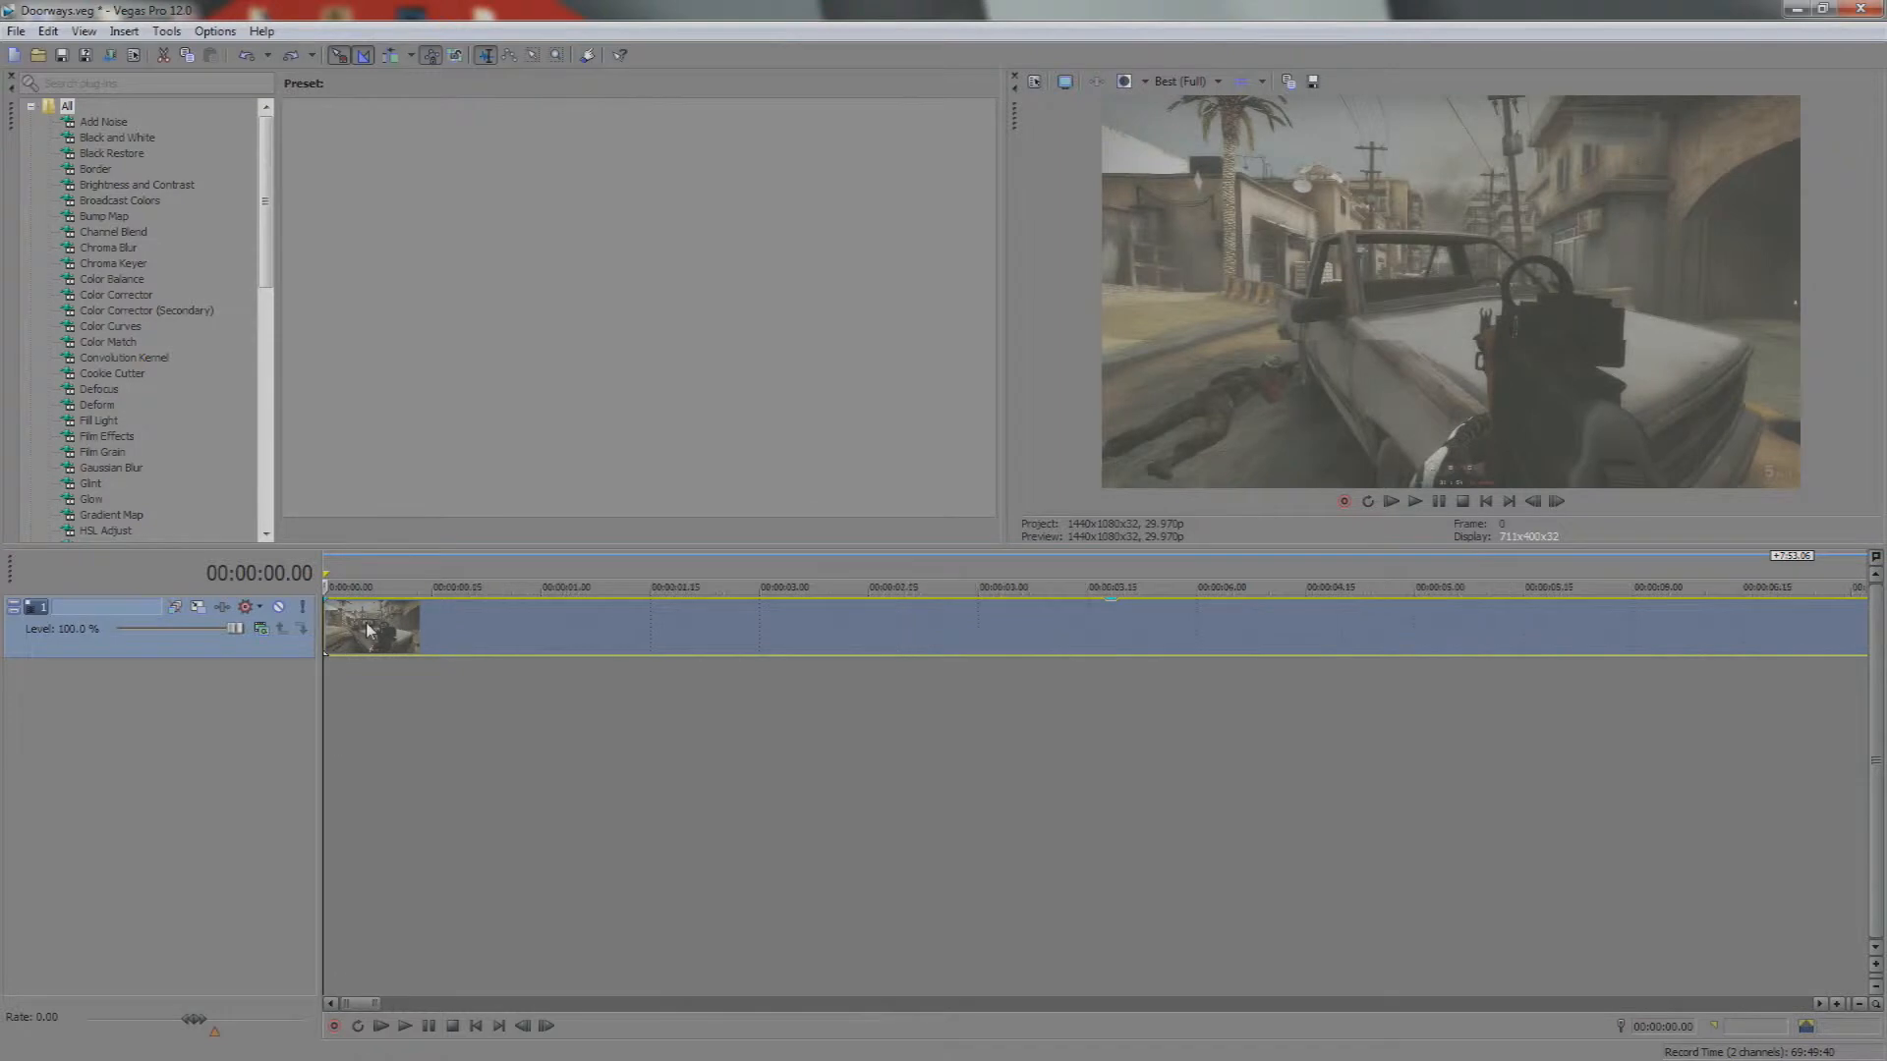
{"action": "scroll", "coordinate": [367, 630], "scroll_direction": "up", "scroll_amount": 8}
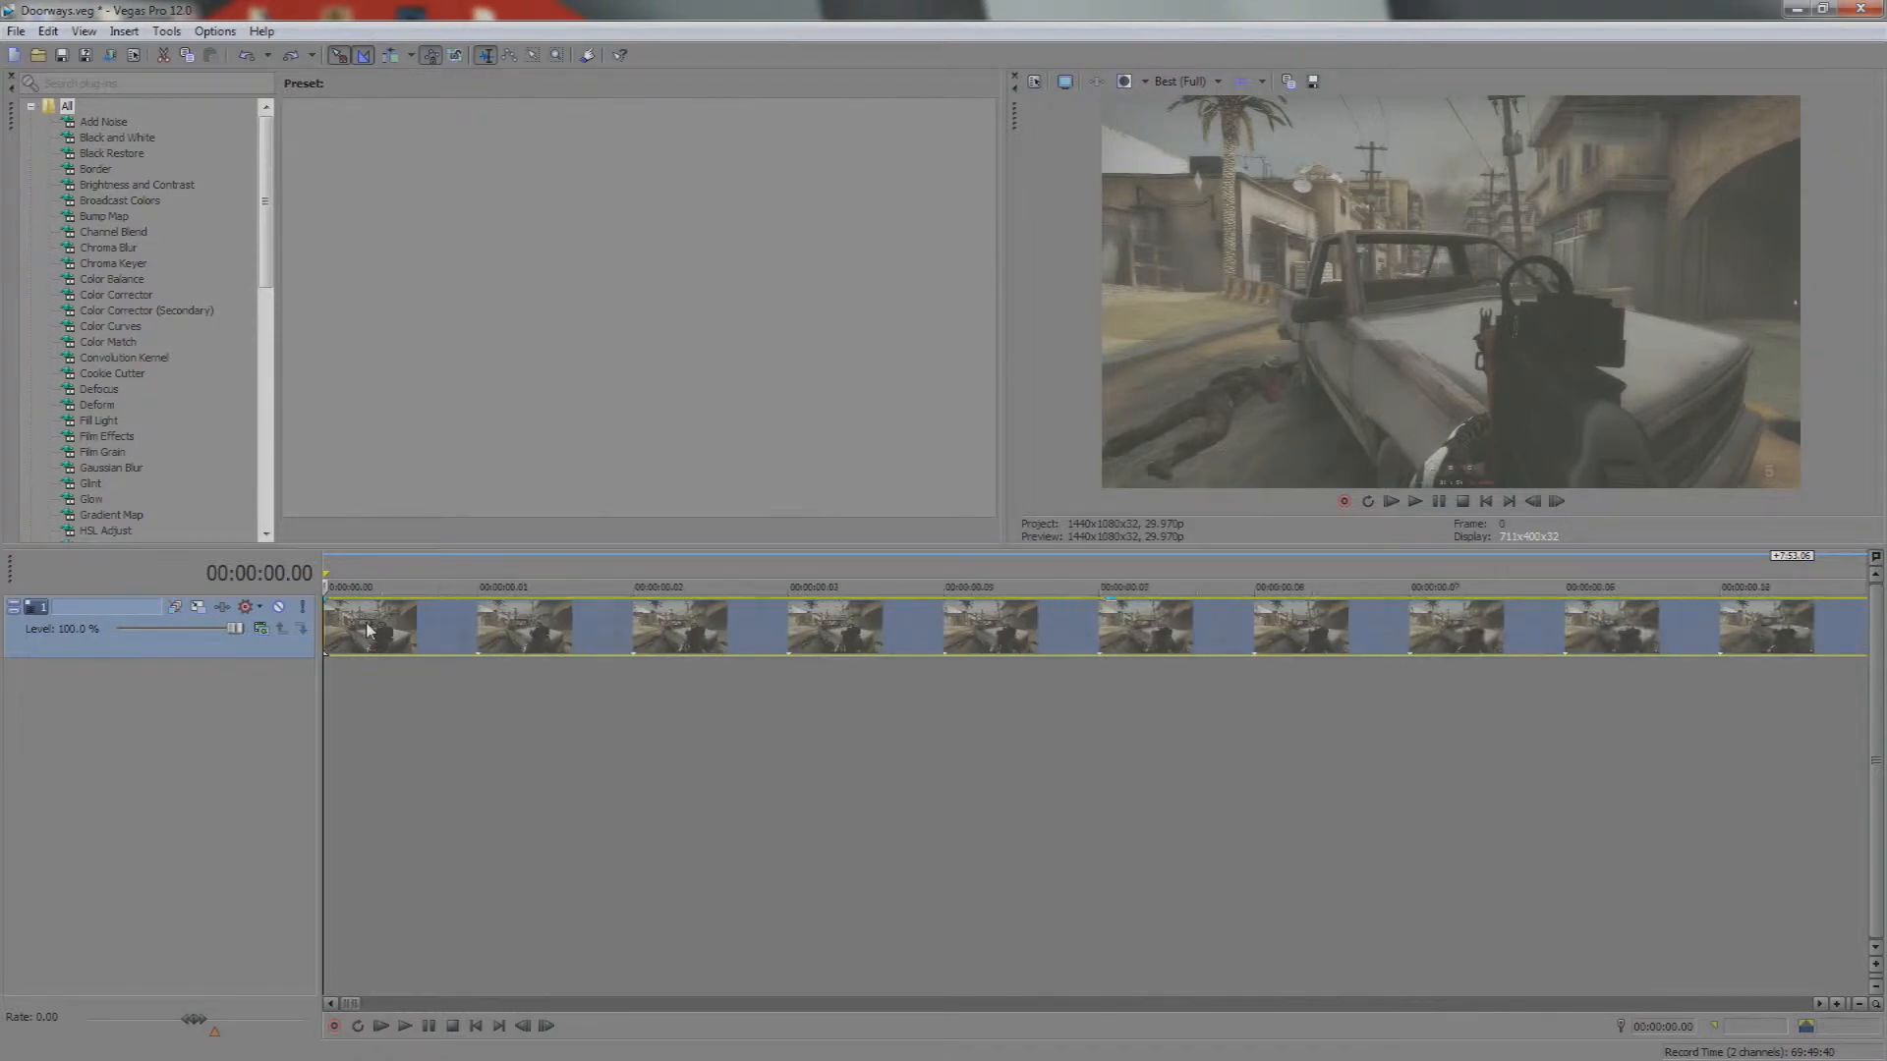
{"action": "scroll", "coordinate": [366, 630], "scroll_direction": "down", "scroll_amount": 15}
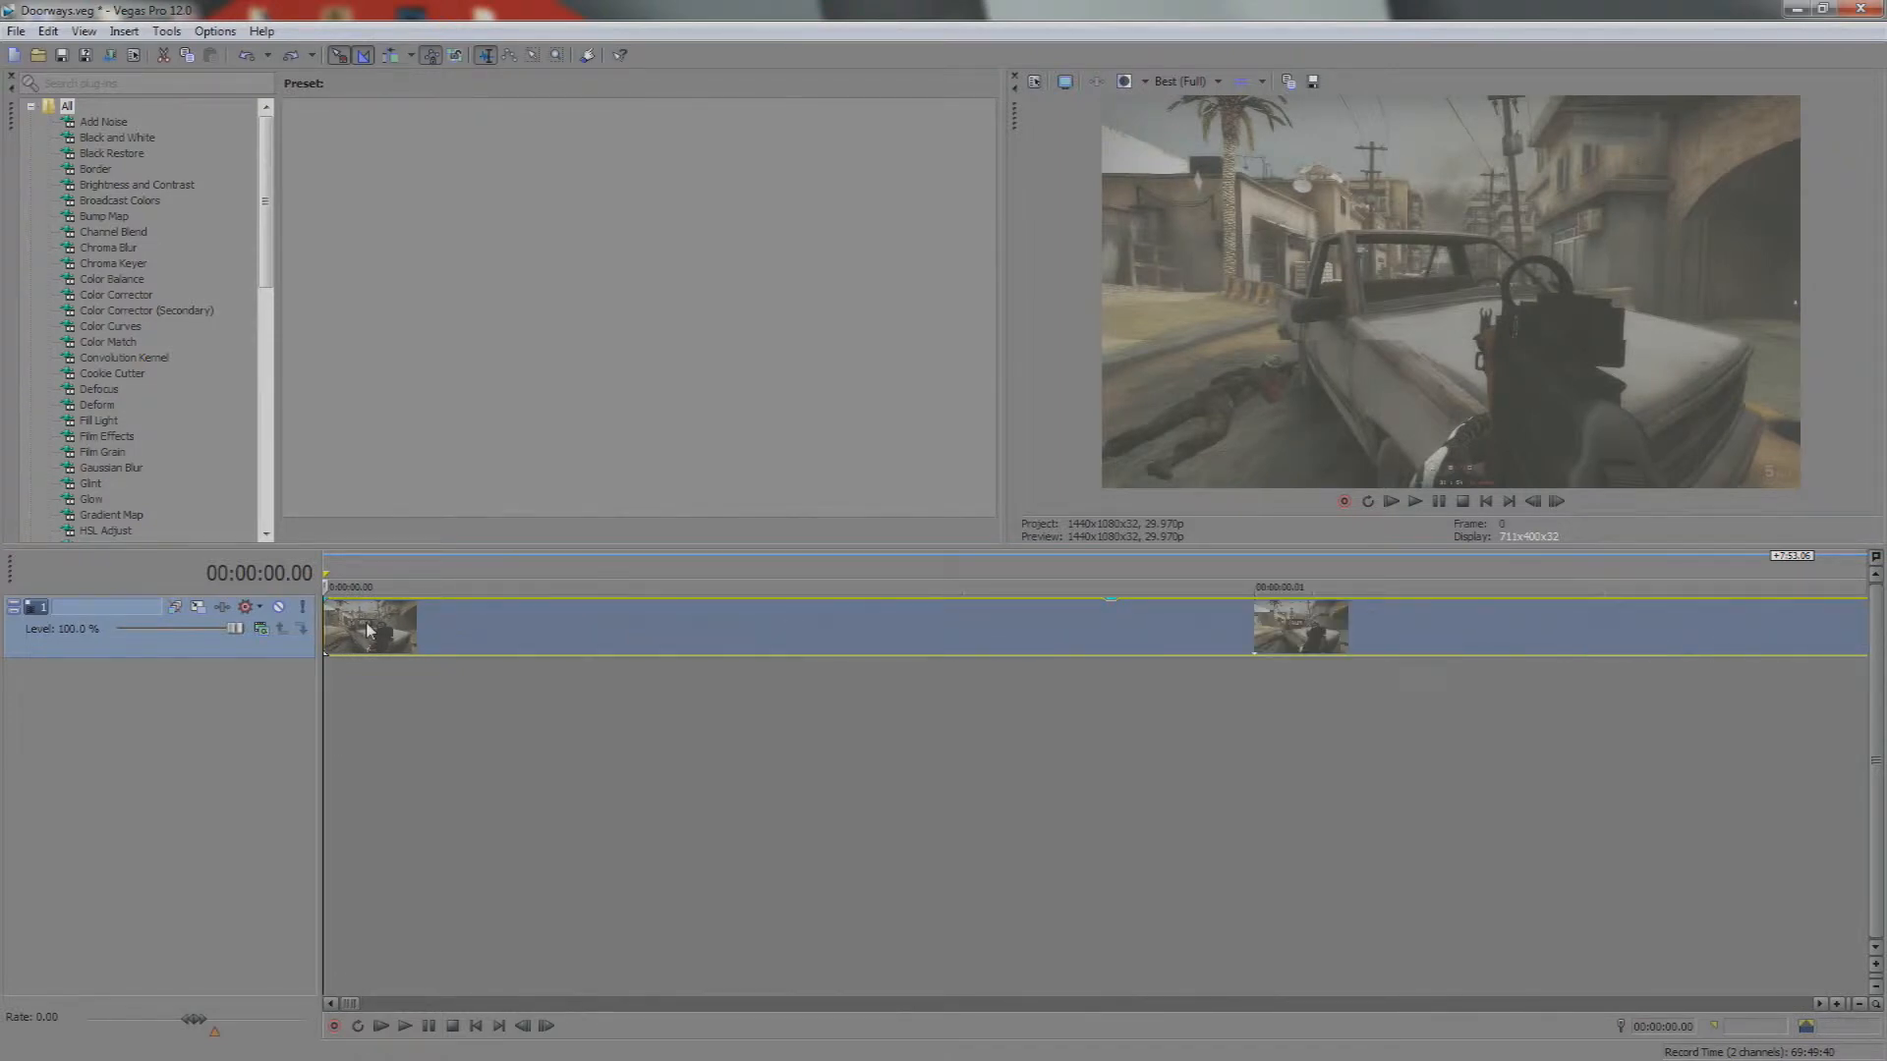
{"action": "scroll", "coordinate": [366, 630], "scroll_direction": "up", "scroll_amount": 10}
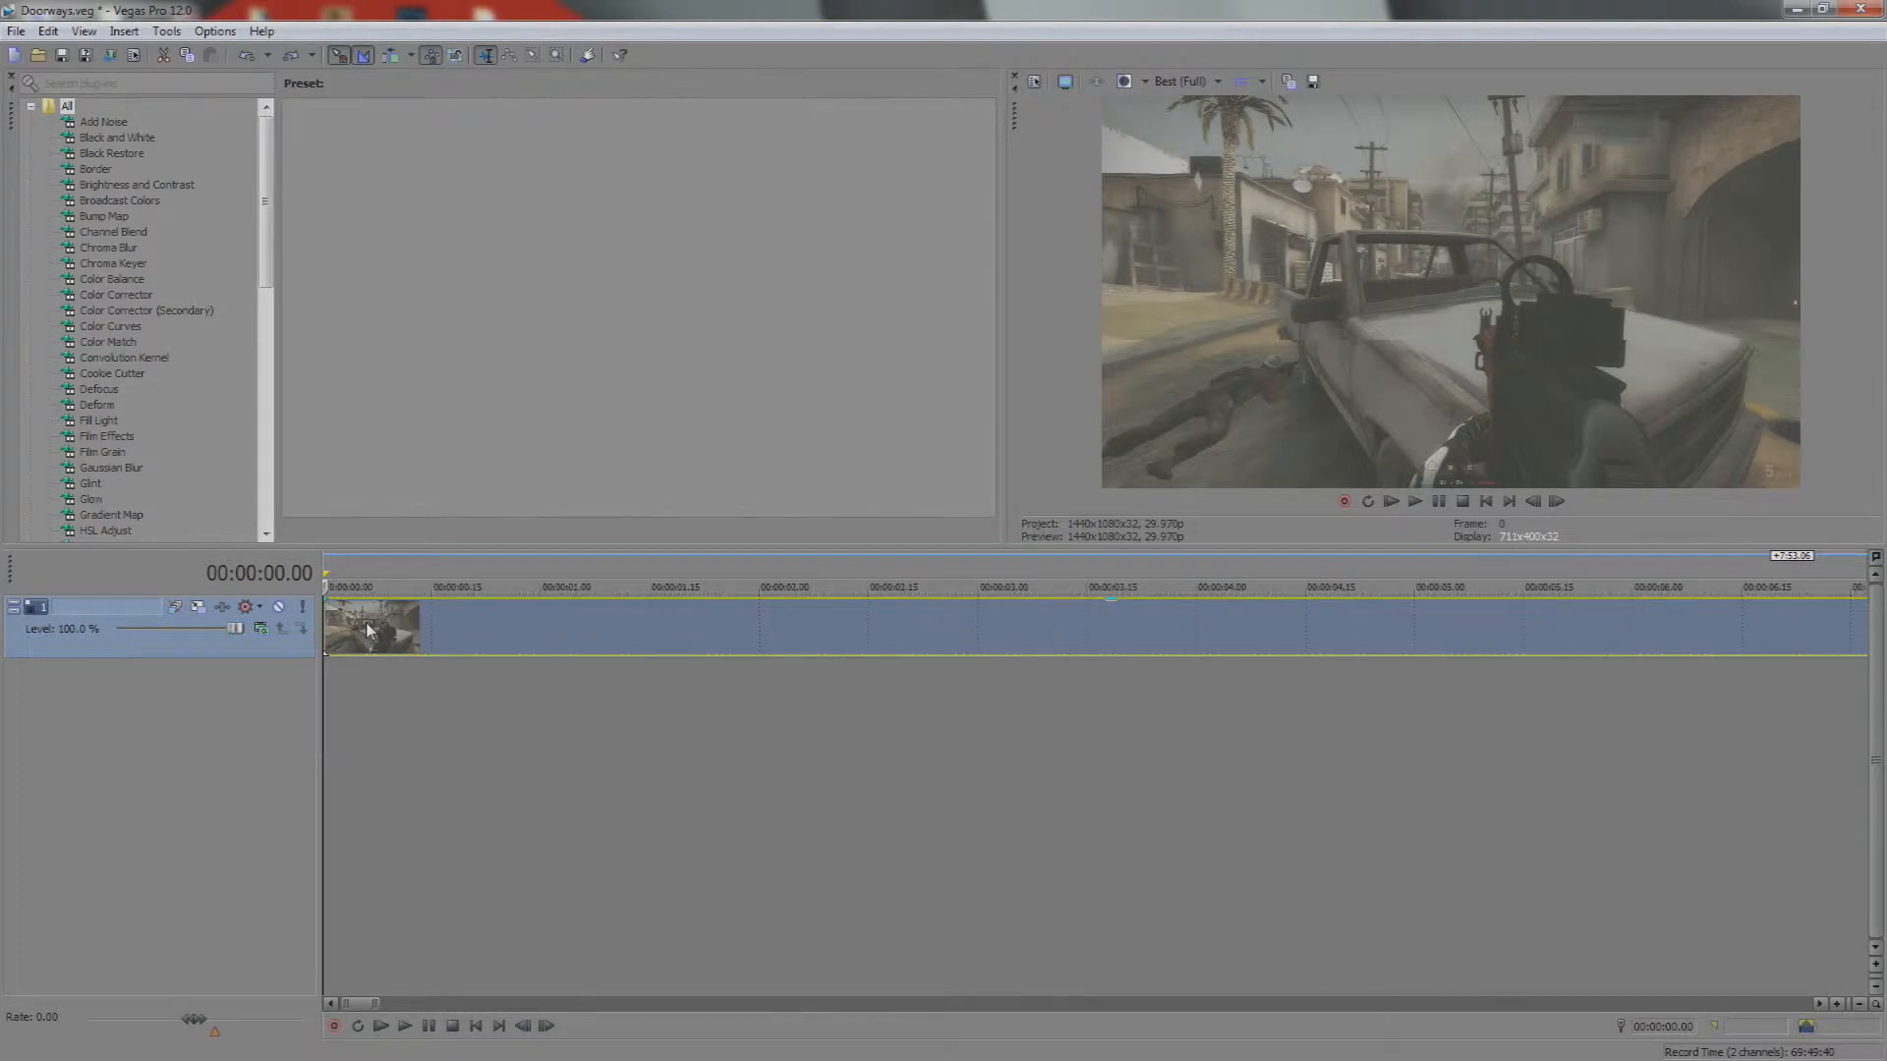
{"action": "scroll", "coordinate": [367, 630], "scroll_direction": "up", "scroll_amount": 3}
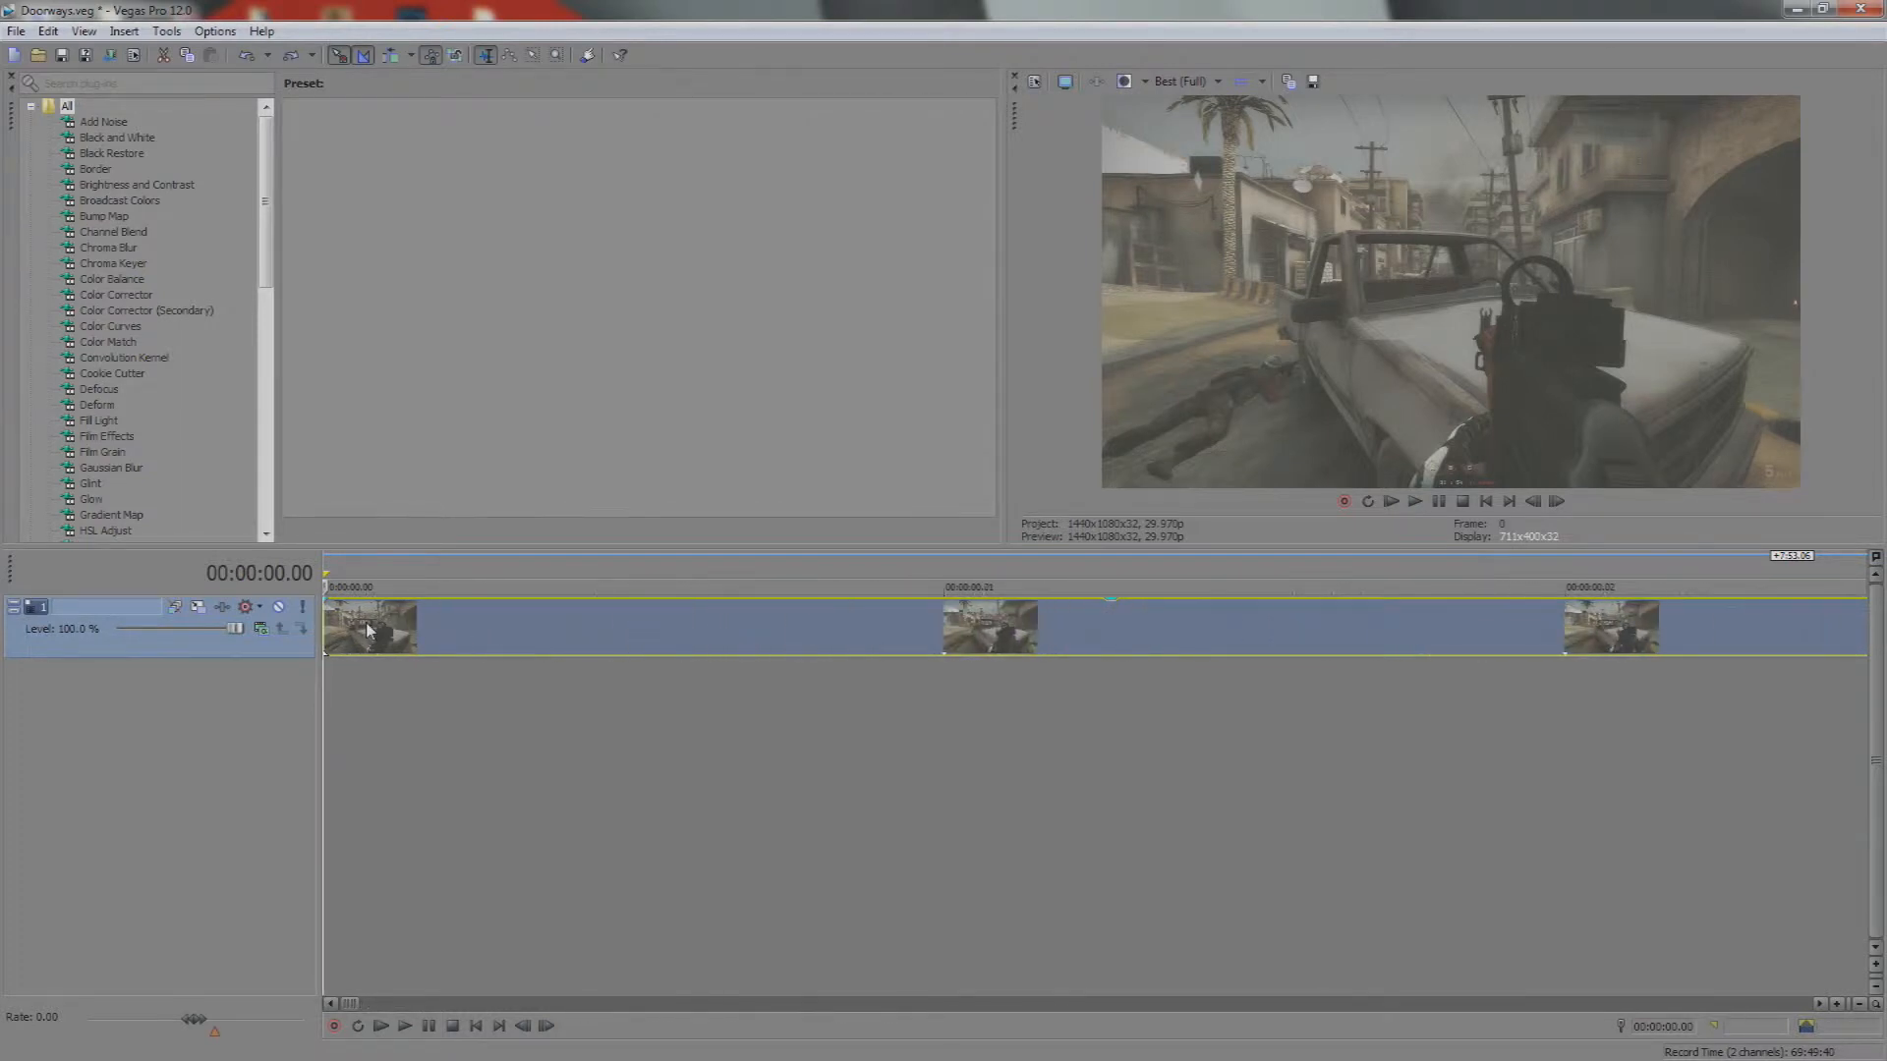
{"action": "scroll", "coordinate": [367, 630], "scroll_direction": "down", "scroll_amount": 5}
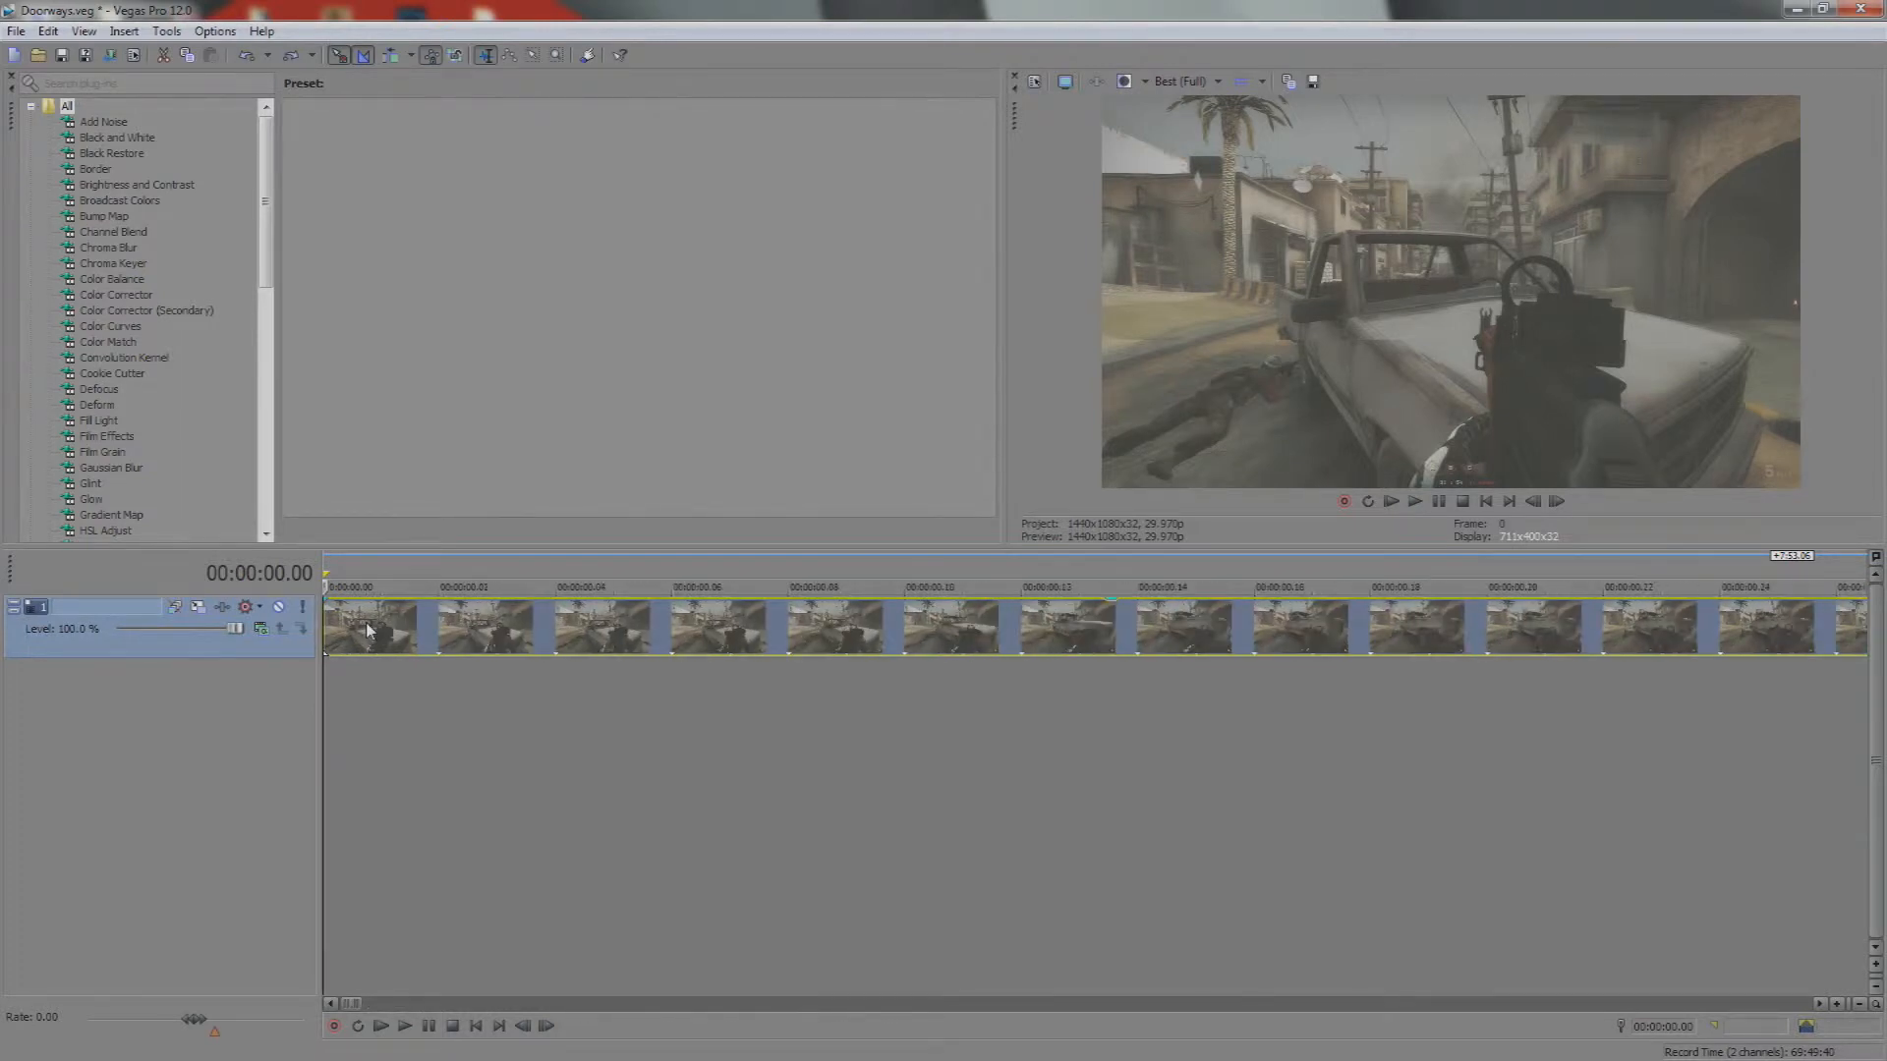
{"action": "scroll", "coordinate": [366, 630], "scroll_direction": "down", "scroll_amount": 1}
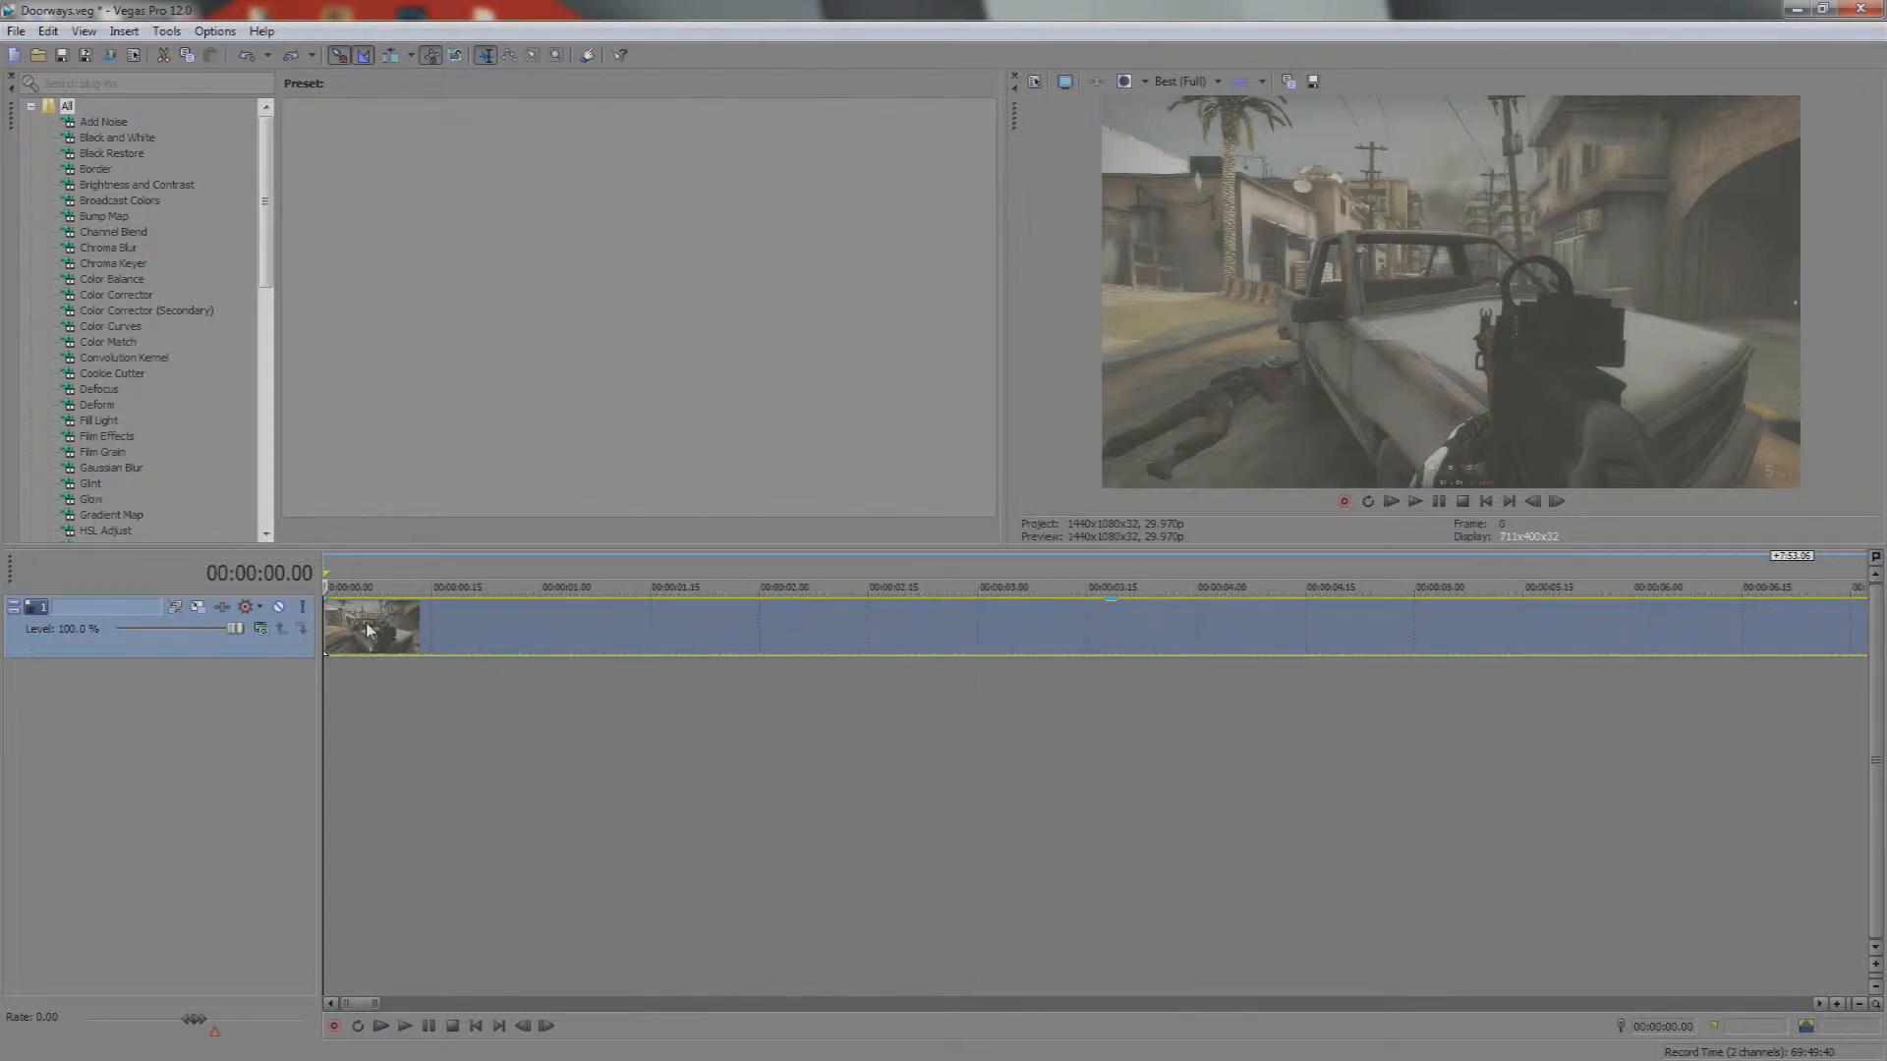
Step through the clip's first five frames one at a time and return to its start
{"action": "key", "text": "Right"}
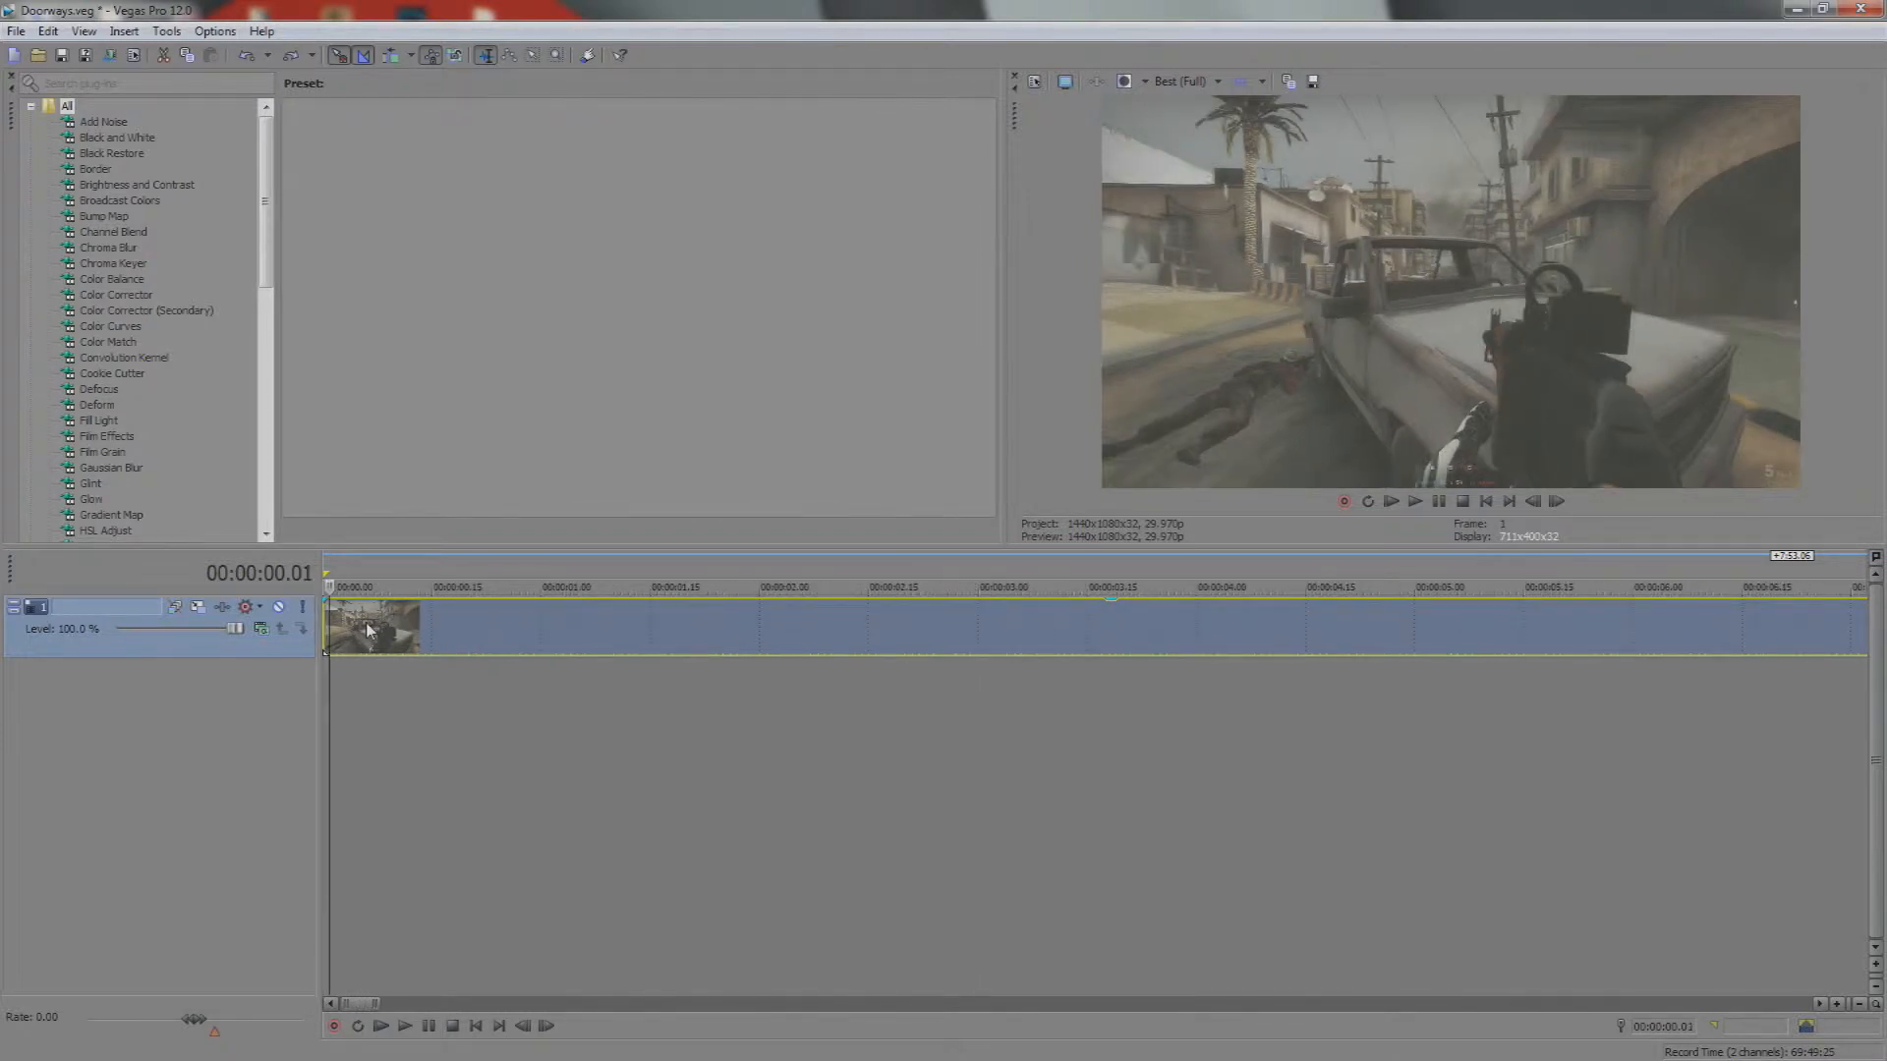
{"action": "key", "text": "Right"}
{"action": "key", "text": "Right"}
{"action": "key", "text": "Right"}
{"action": "key", "text": "Right"}
{"action": "key", "text": "Left"}
{"action": "key", "text": "Left"}
{"action": "key", "text": "Left"}
{"action": "key", "text": "Left"}
{"action": "key", "text": "Left"}
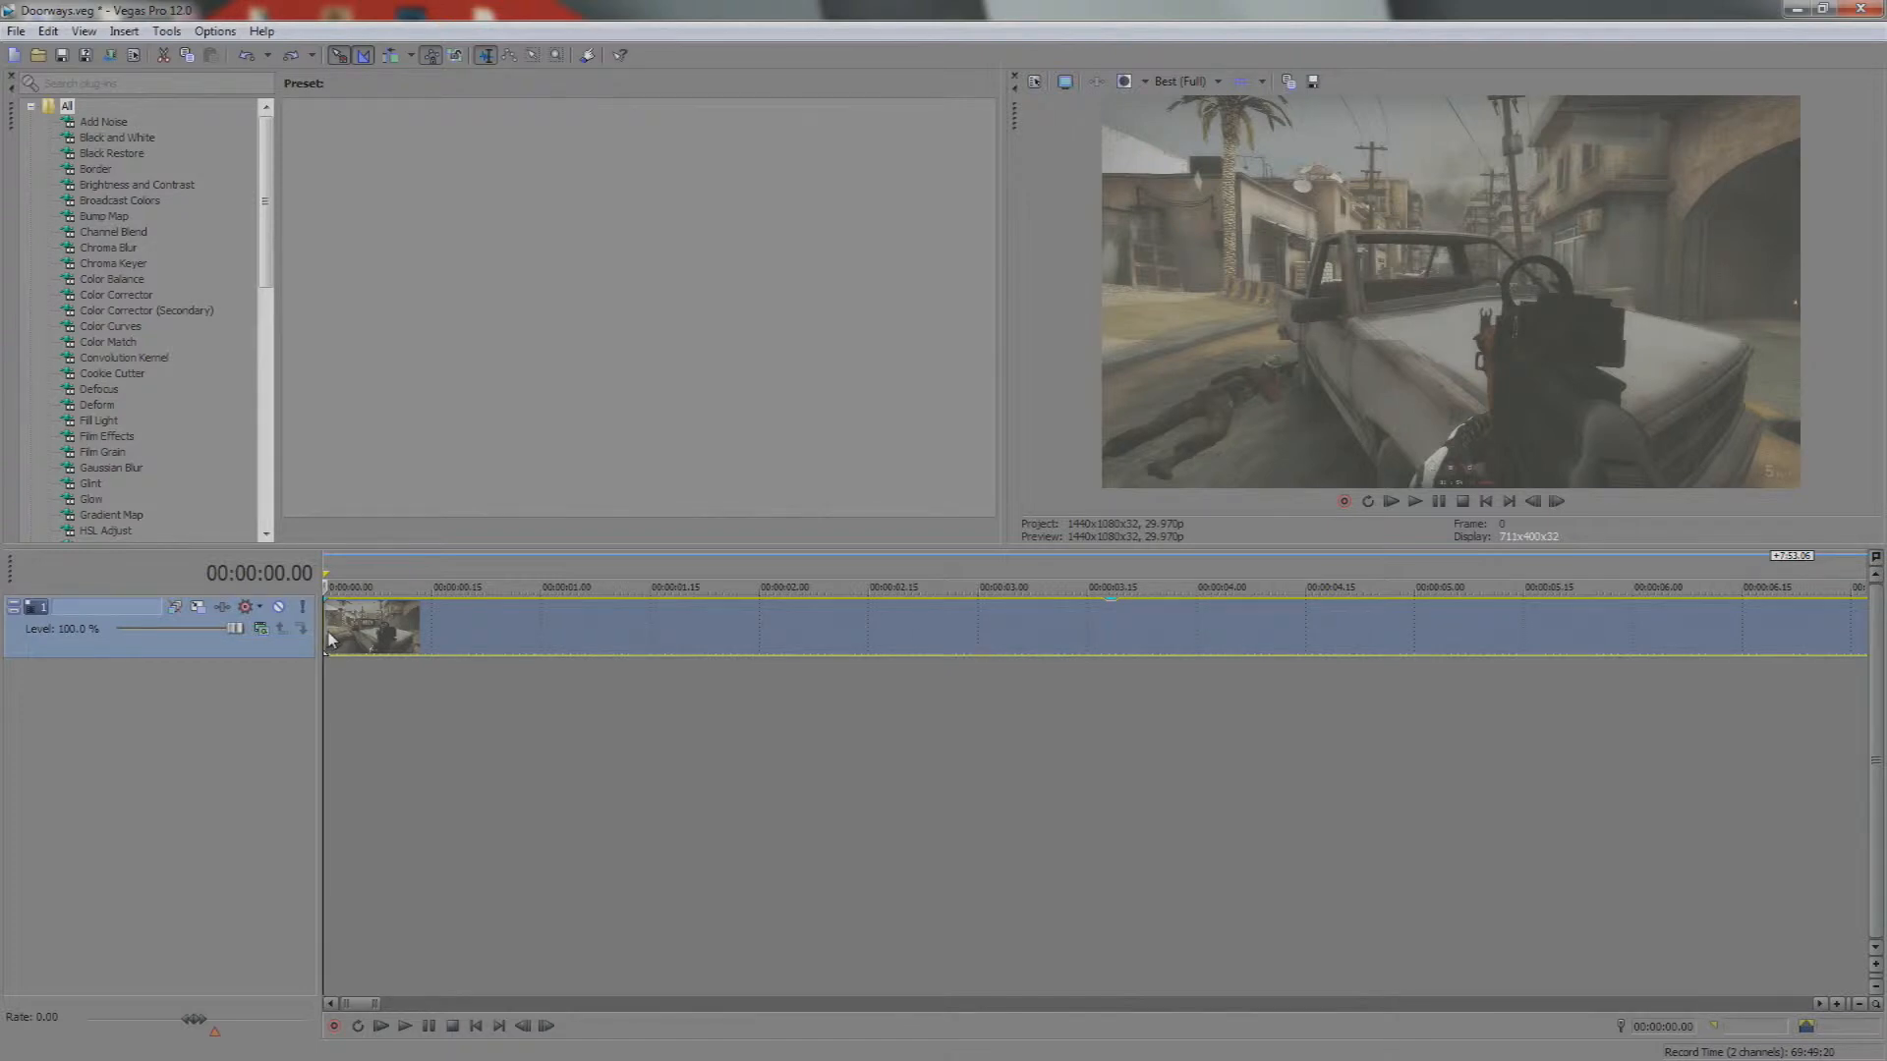
Split the gameplay clip at 00:00:00.21 on the timeline
{"action": "key", "text": "Right"}
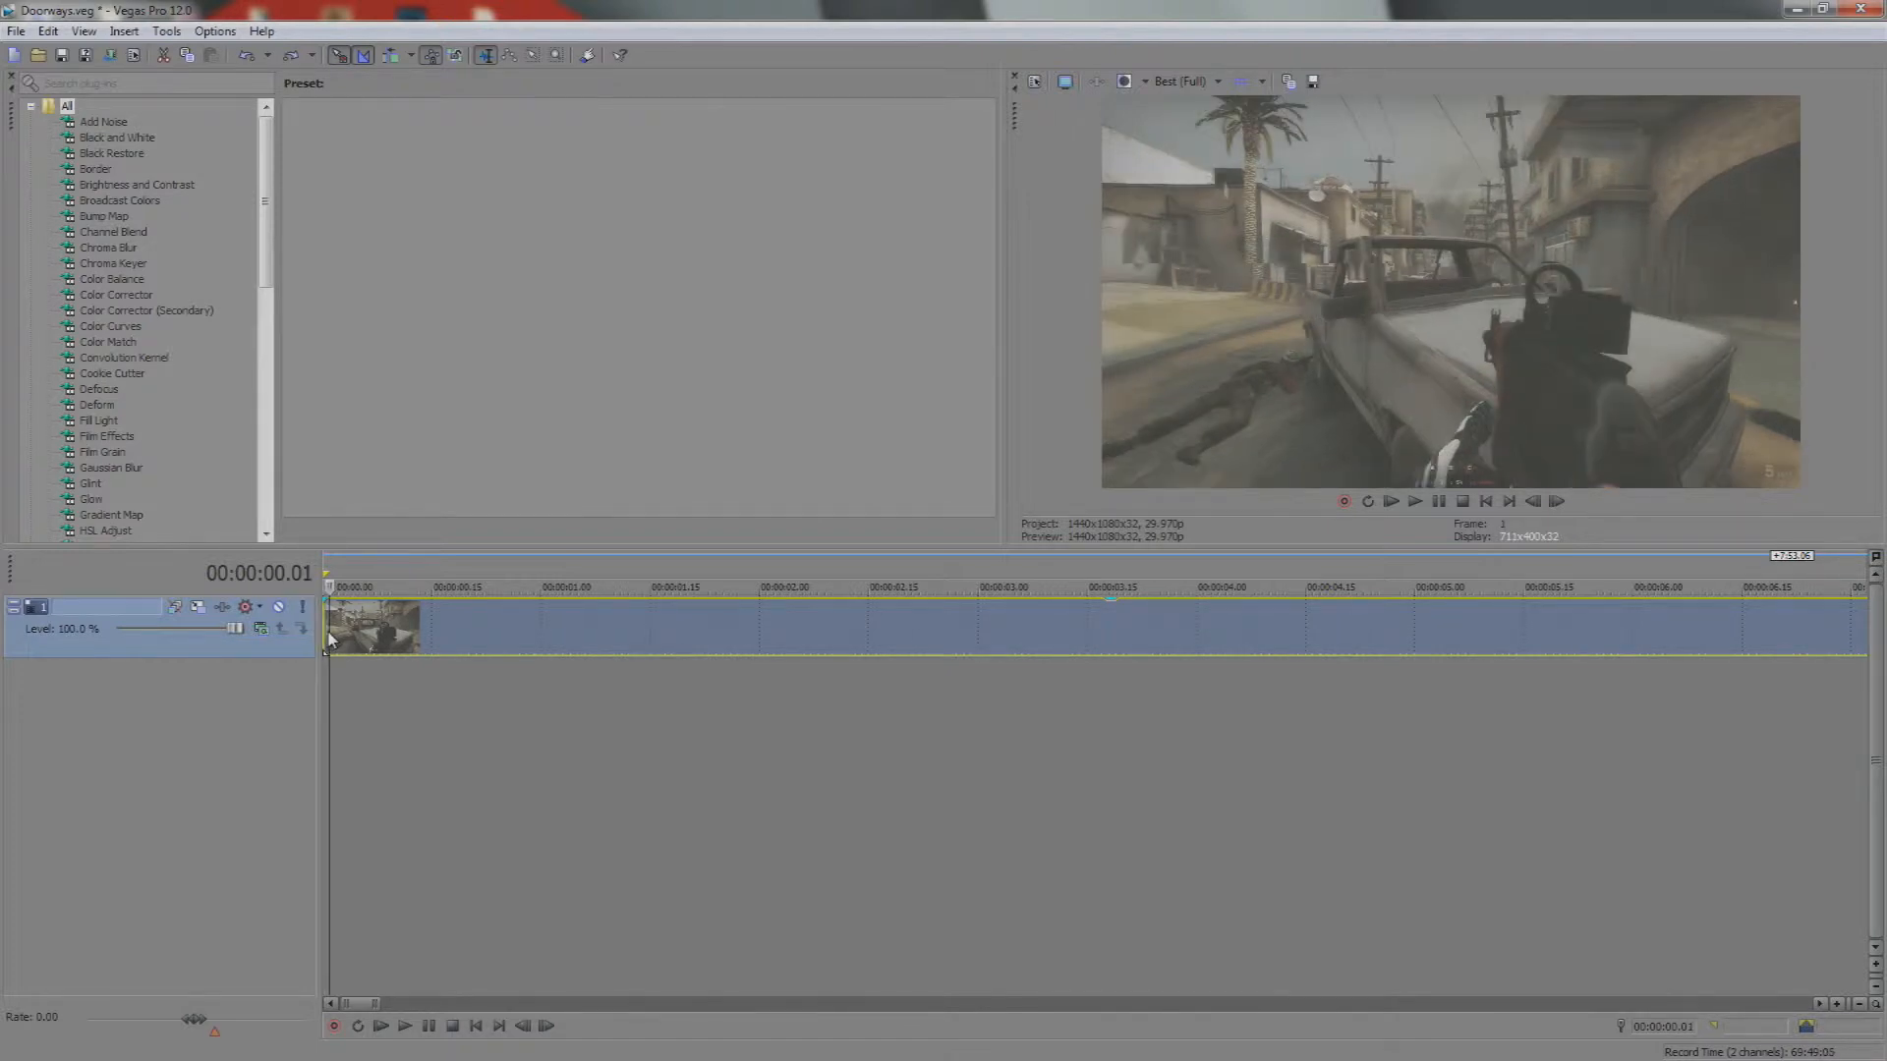
{"action": "key", "text": "Right"}
{"action": "key", "text": "Right"}
{"action": "key", "text": "Right"}
{"action": "key", "text": "Right"}
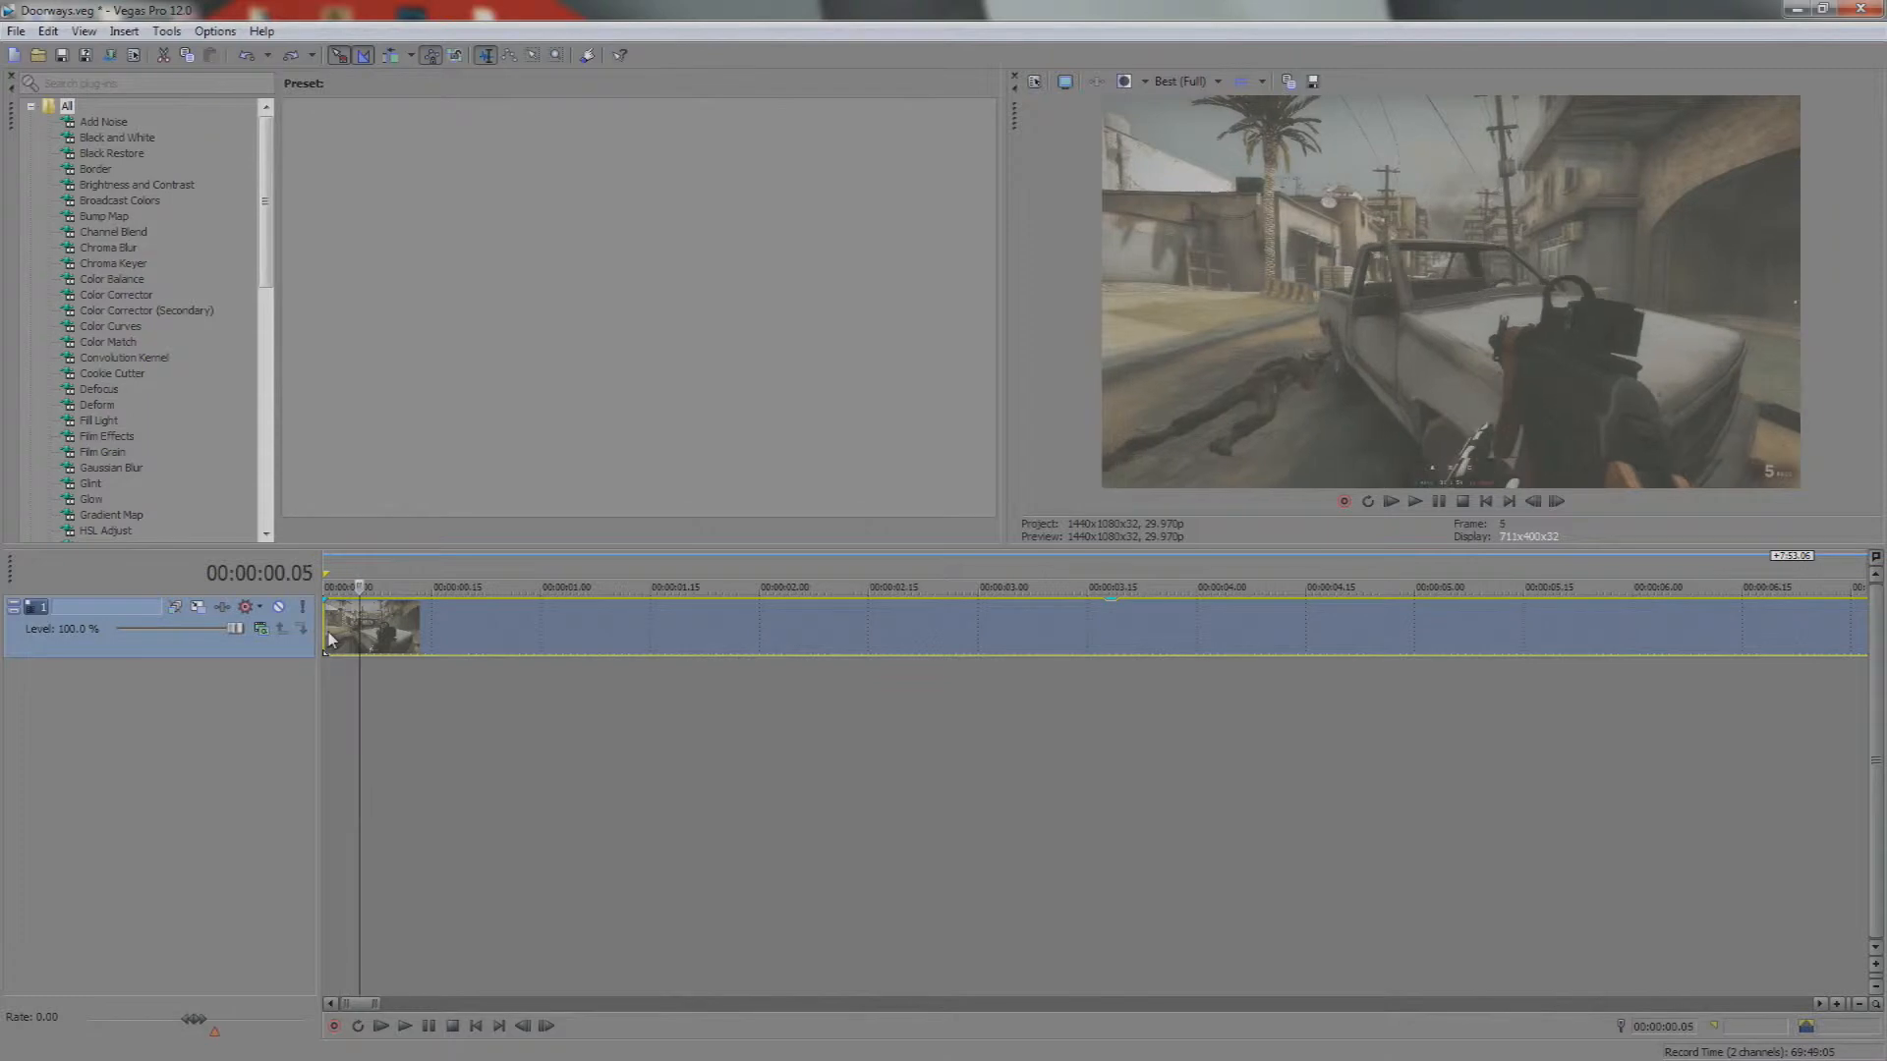
{"action": "key", "text": "Right"}
{"action": "key", "text": "Right"}
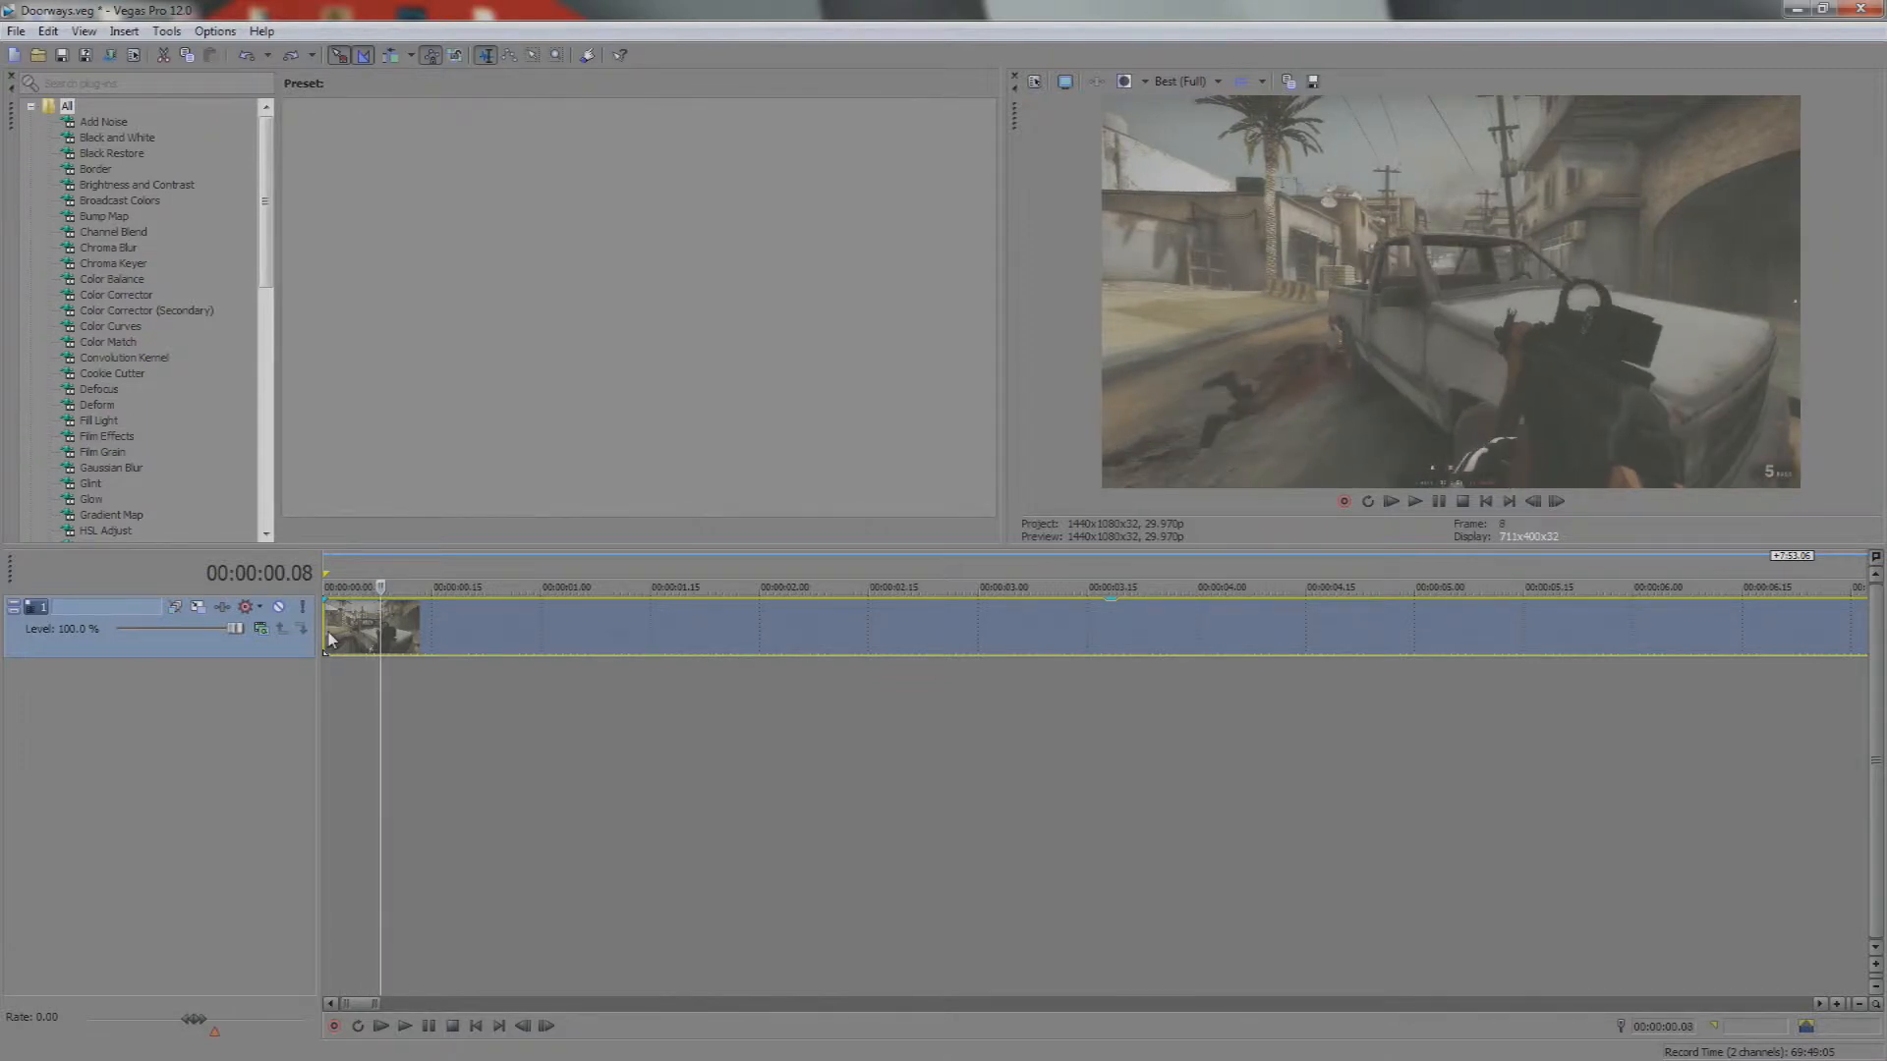
{"action": "key", "text": "Right"}
{"action": "key", "text": "Right"}
{"action": "key", "text": "Right"}
{"action": "key", "text": "Right"}
{"action": "key", "text": "Right"}
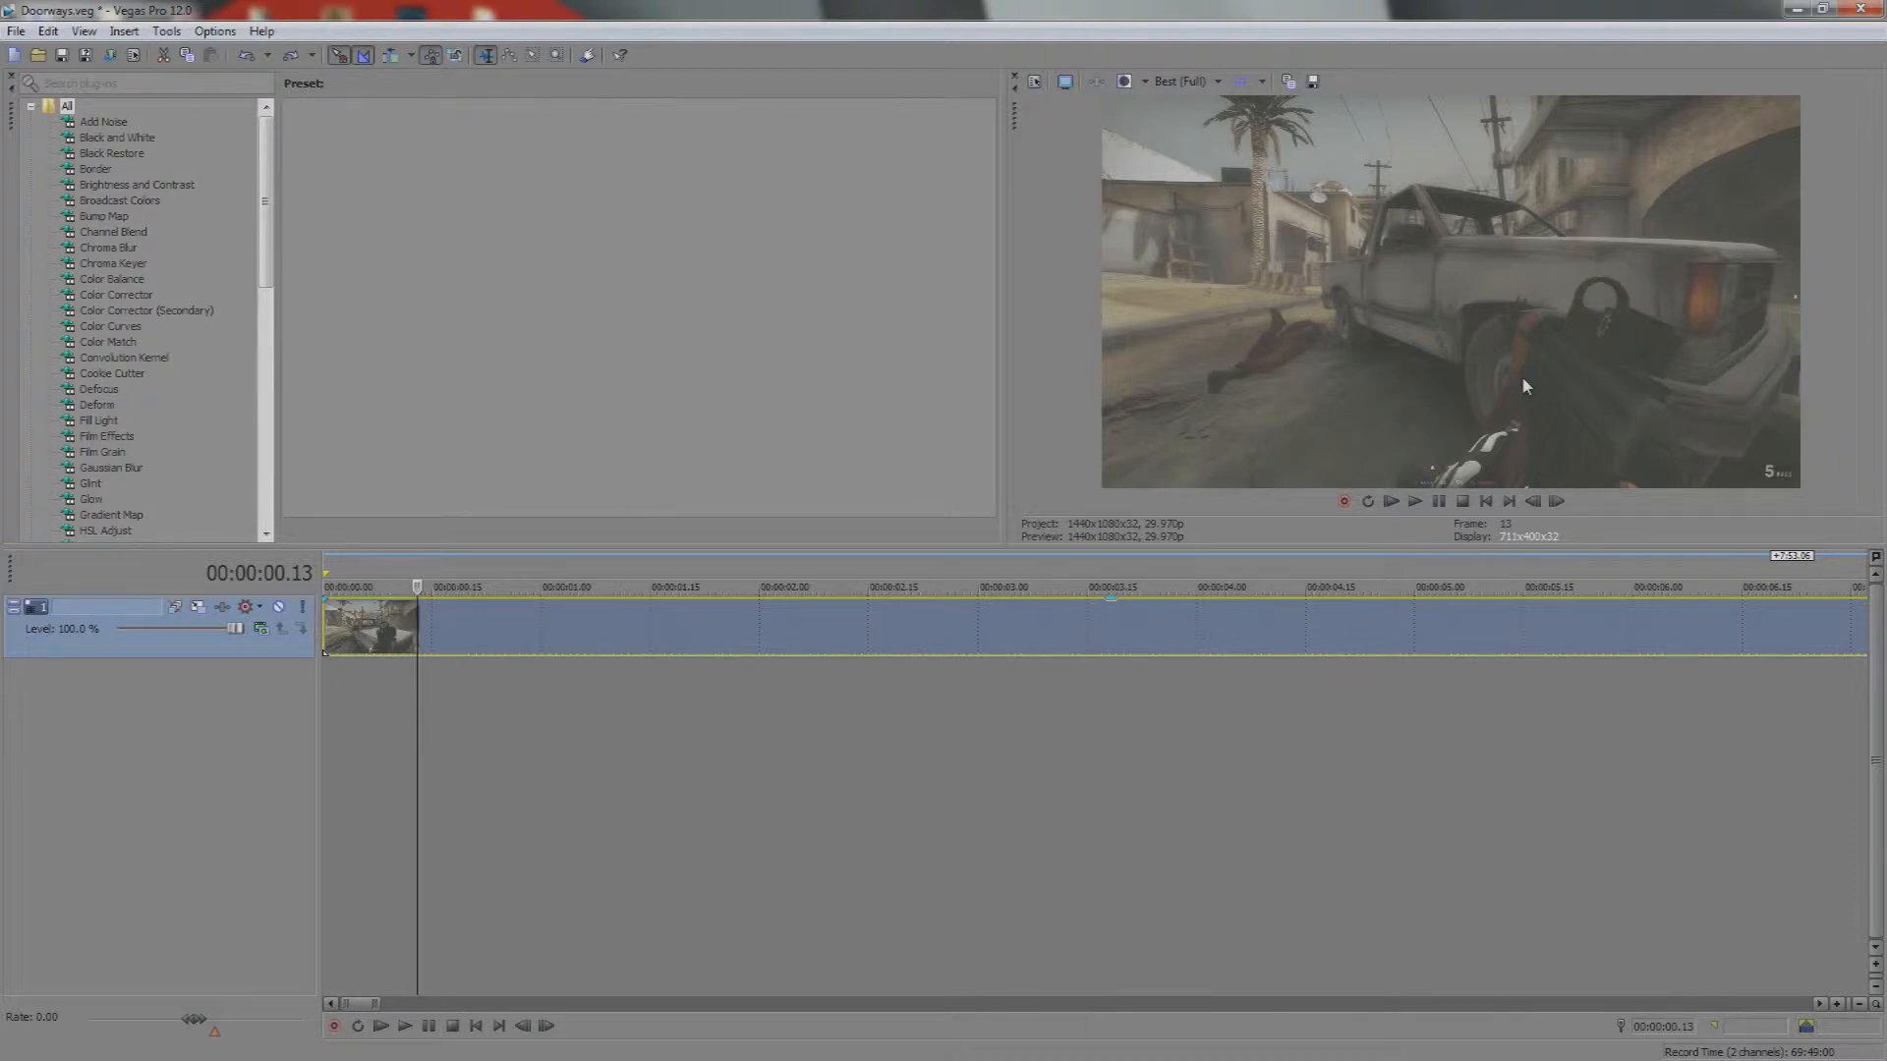
{"action": "key", "text": "Right"}
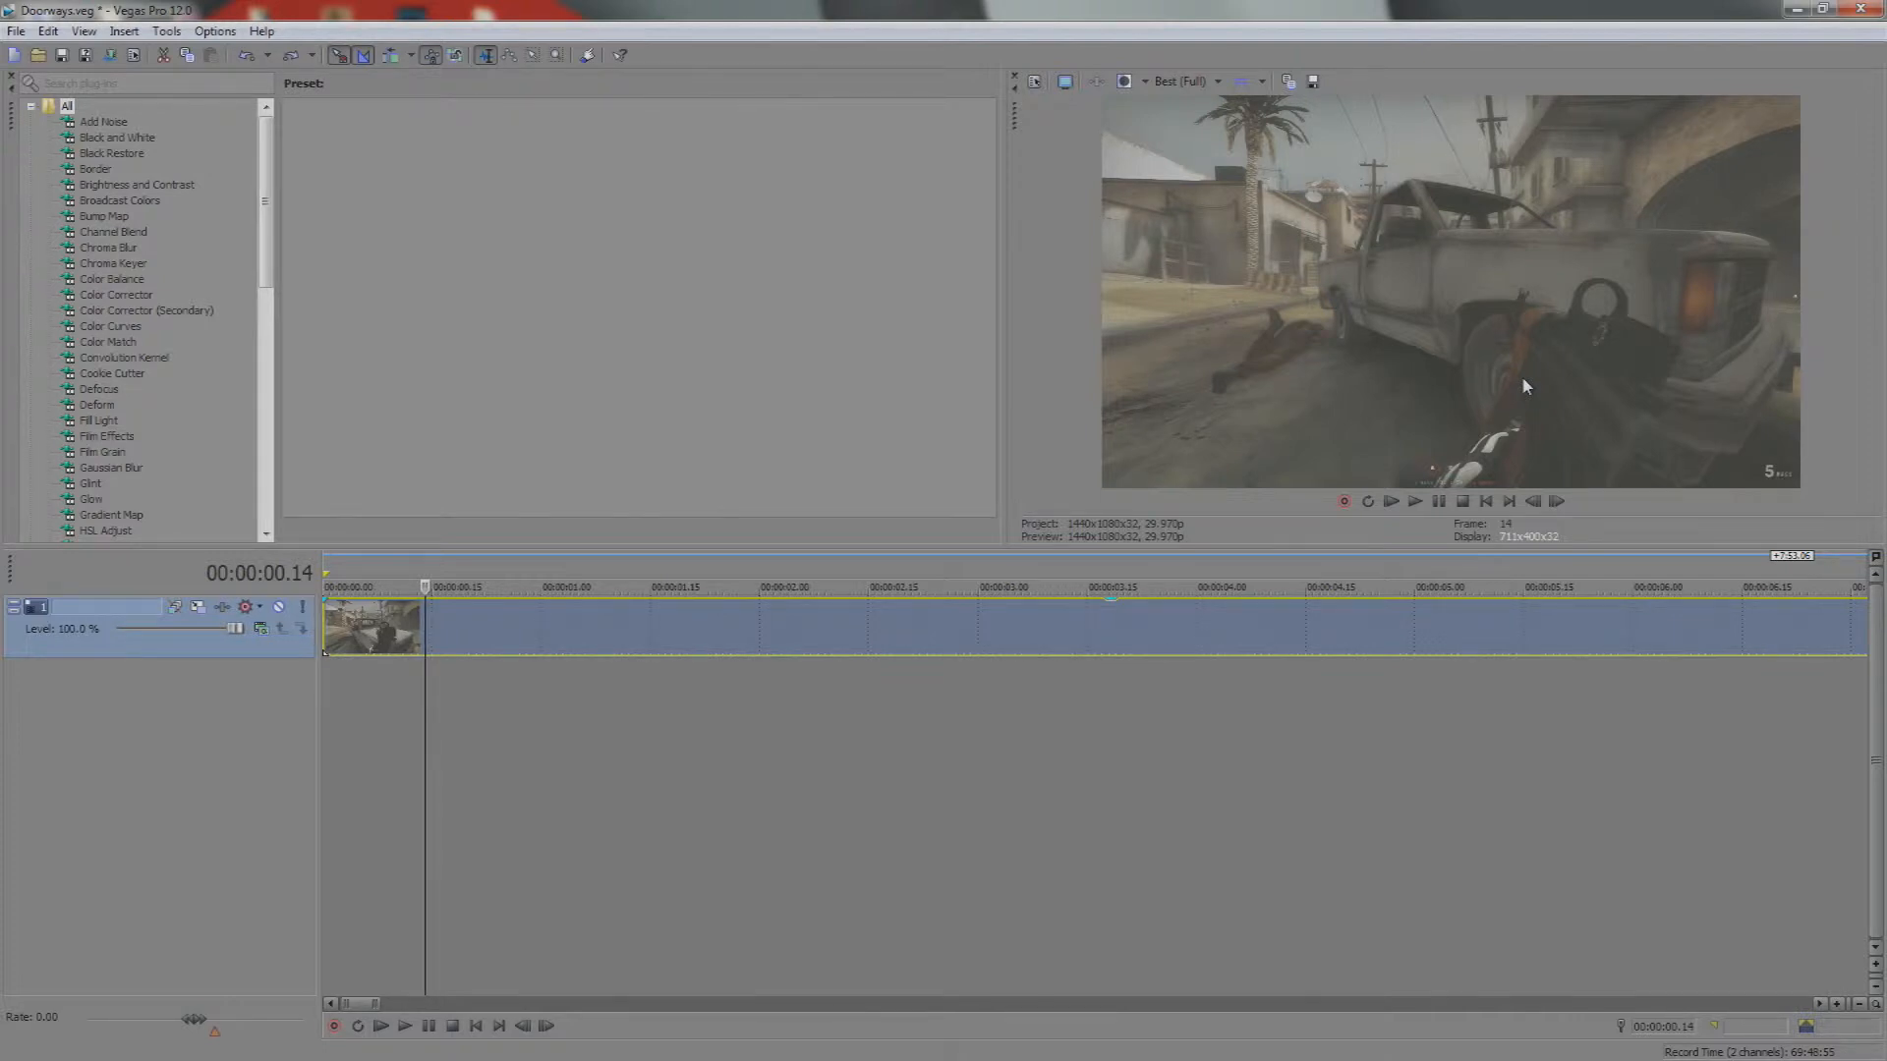
{"action": "key", "text": "Right"}
{"action": "key", "text": "Right"}
{"action": "key", "text": "Right"}
{"action": "key", "text": "Right"}
{"action": "key", "text": "Right"}
{"action": "key", "text": "Right"}
{"action": "key", "text": "Right"}
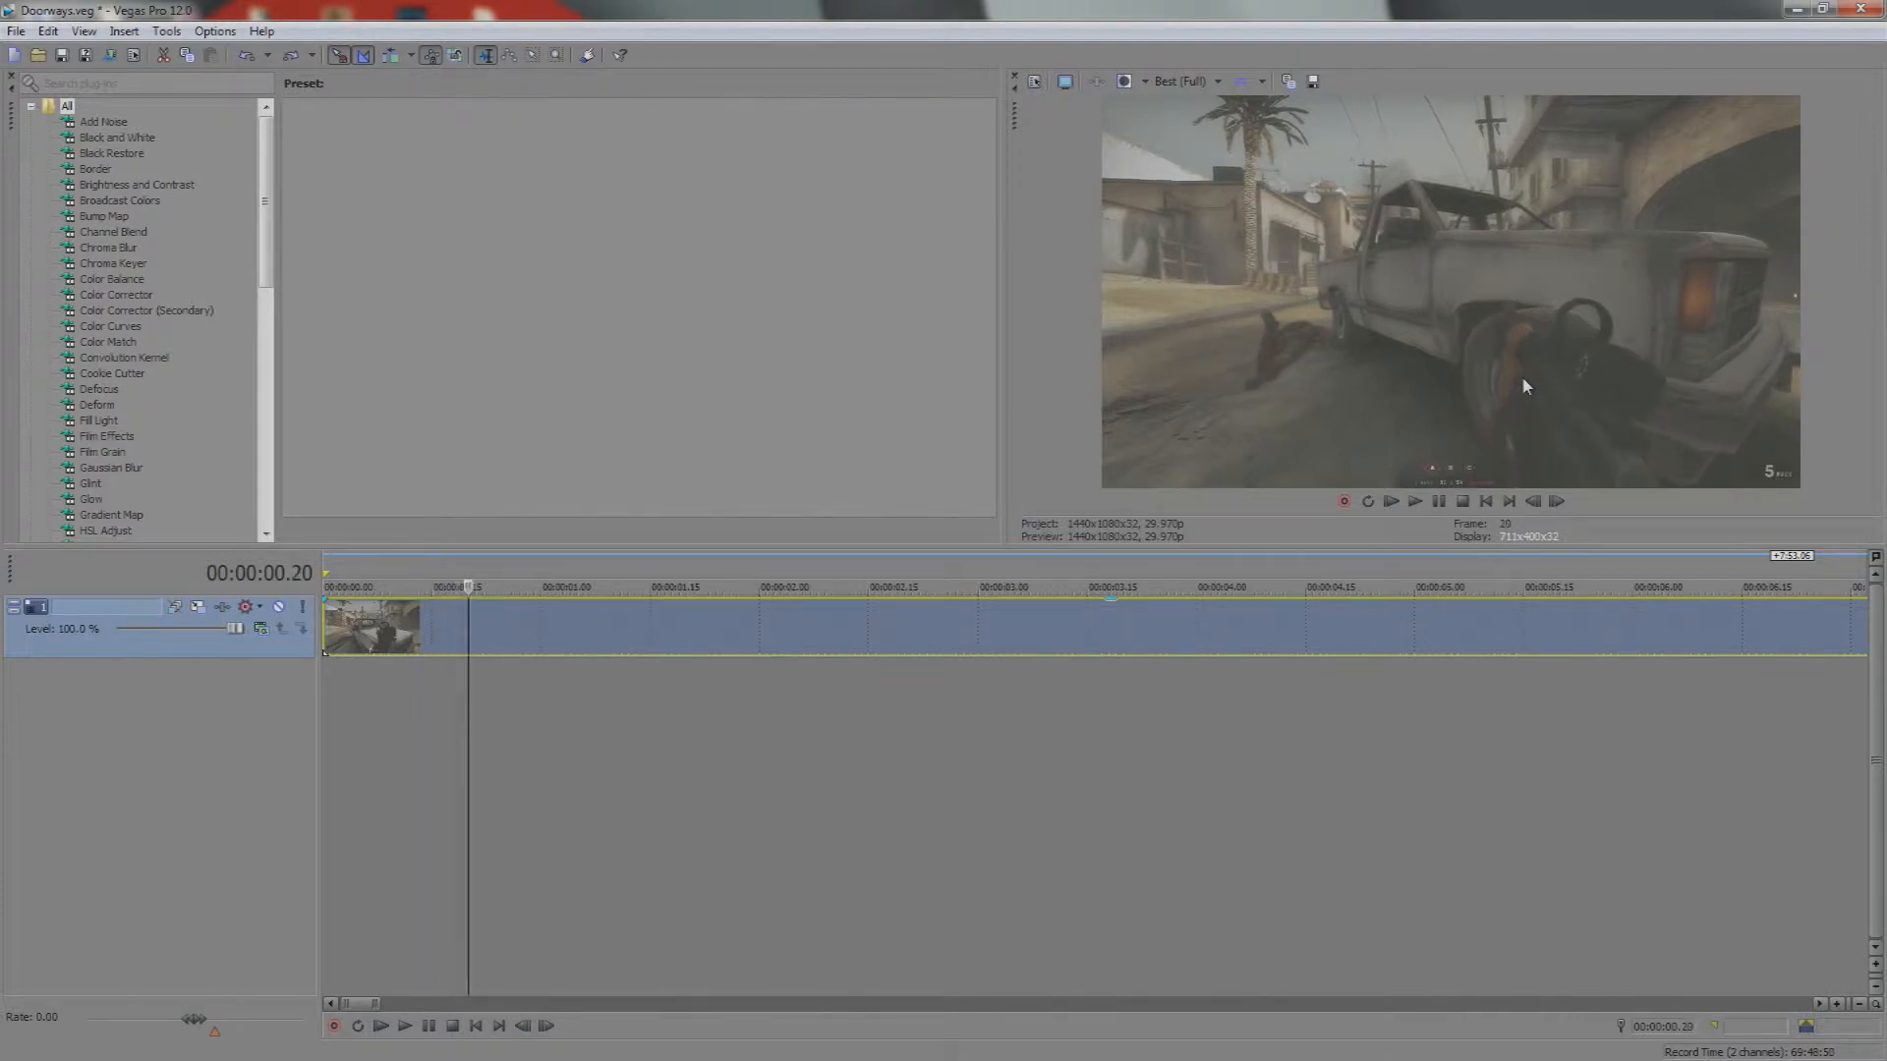
{"action": "key", "text": "s"}
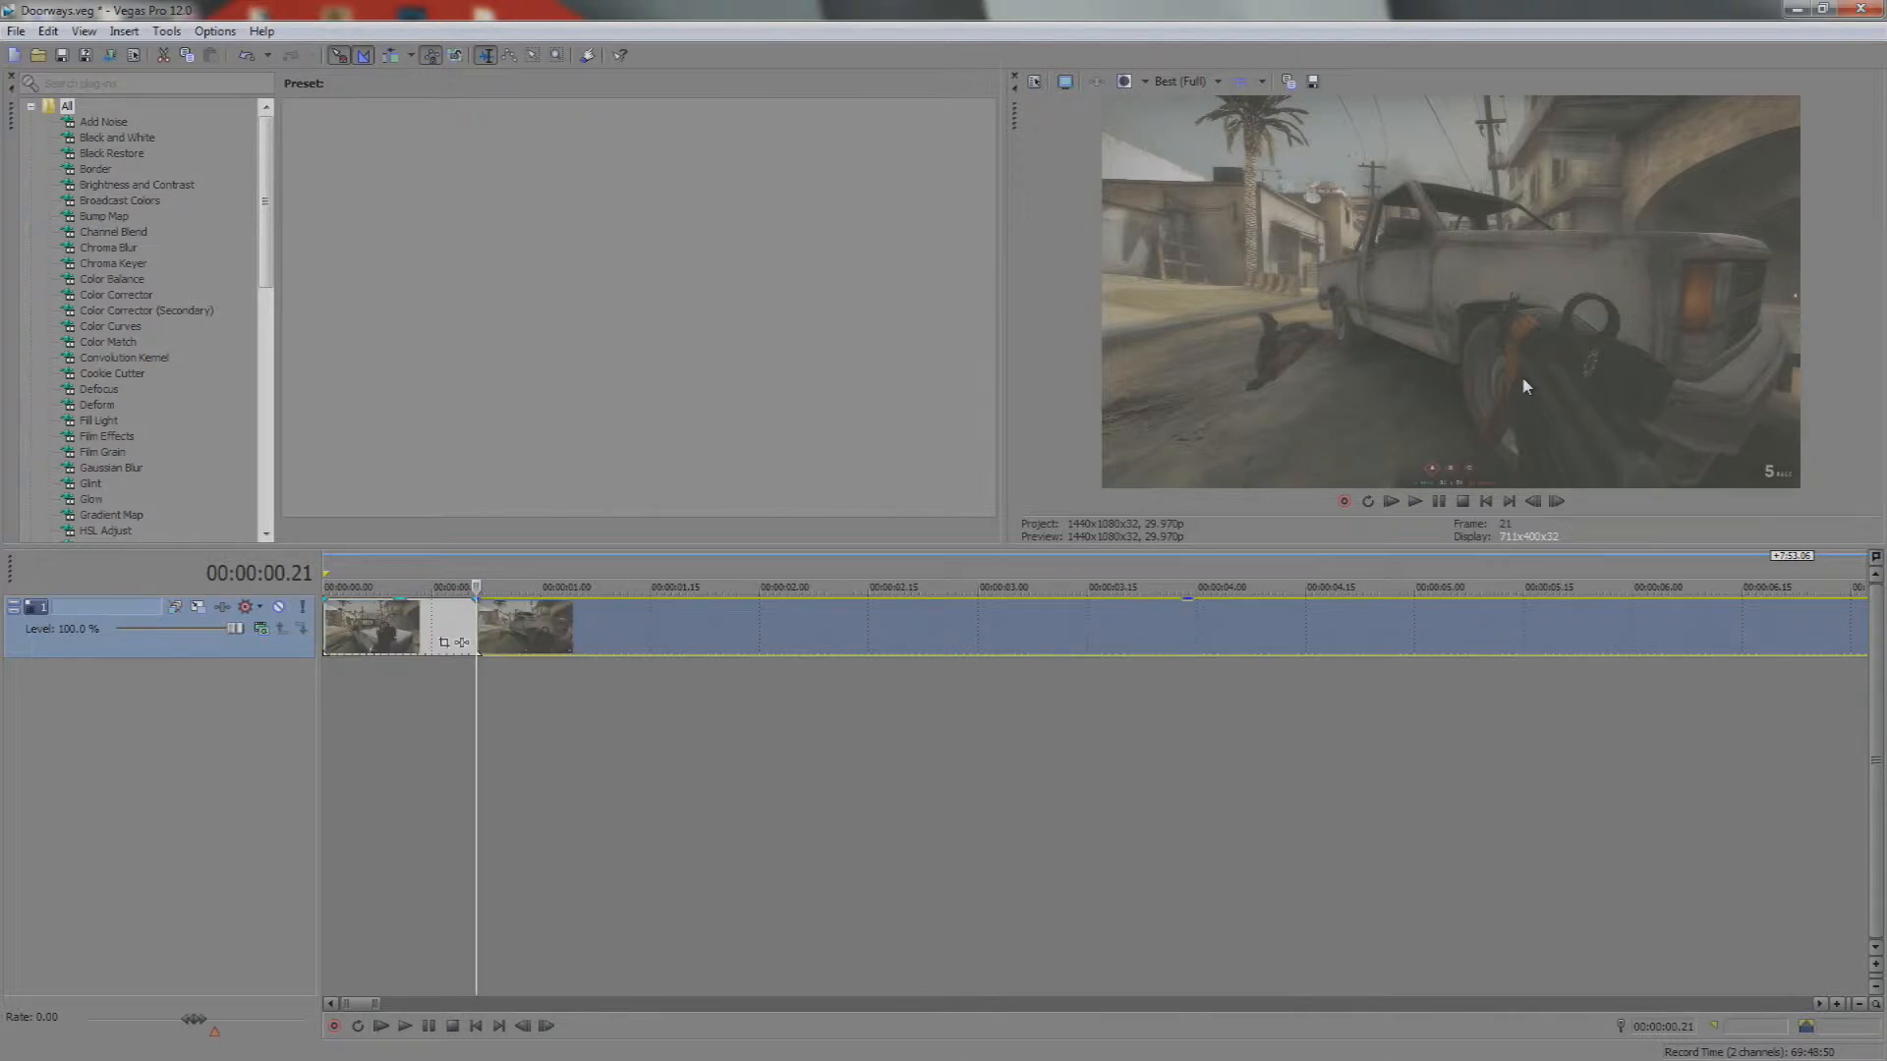
Open Event Pan/Crop for the short first segment and place its keyframe cursor at 00:00:00.03
{"action": "left_click", "coordinate": [443, 646]}
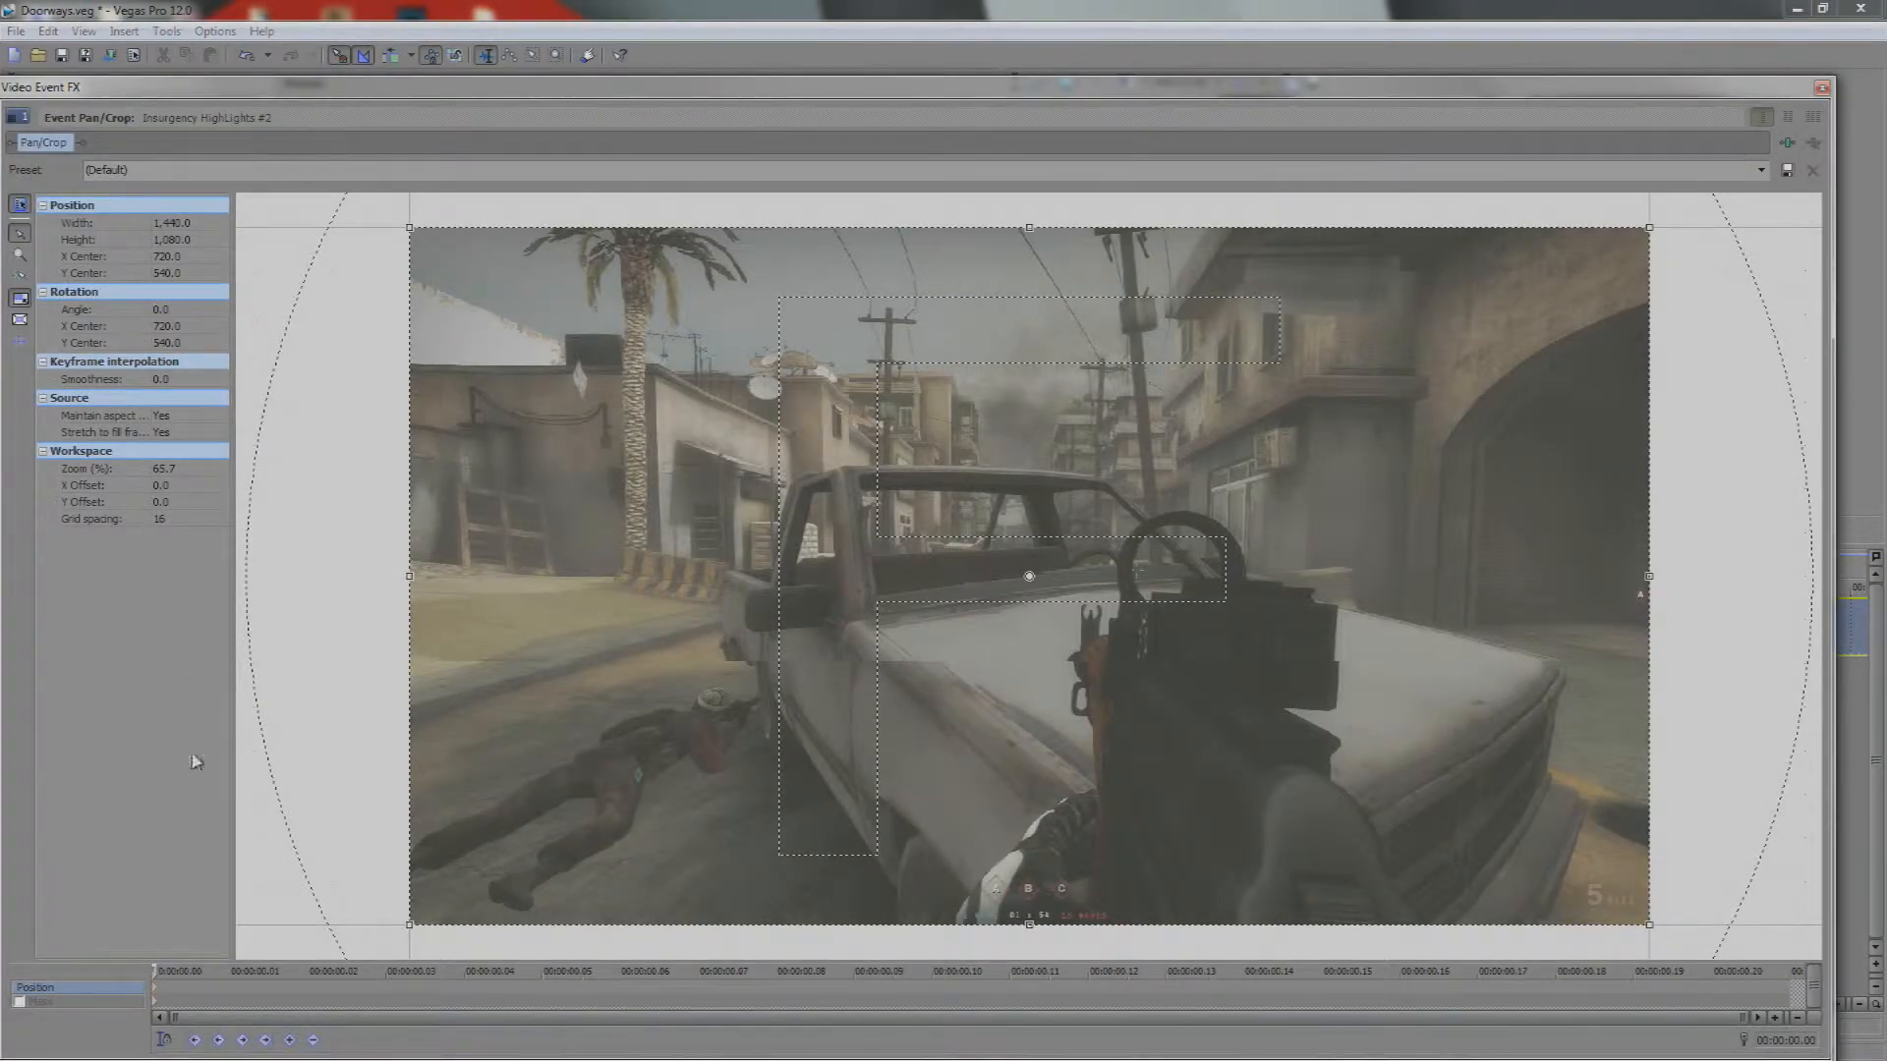
{"action": "left_click_drag", "start_coordinate": [366, 92], "coordinate": [374, 40]}
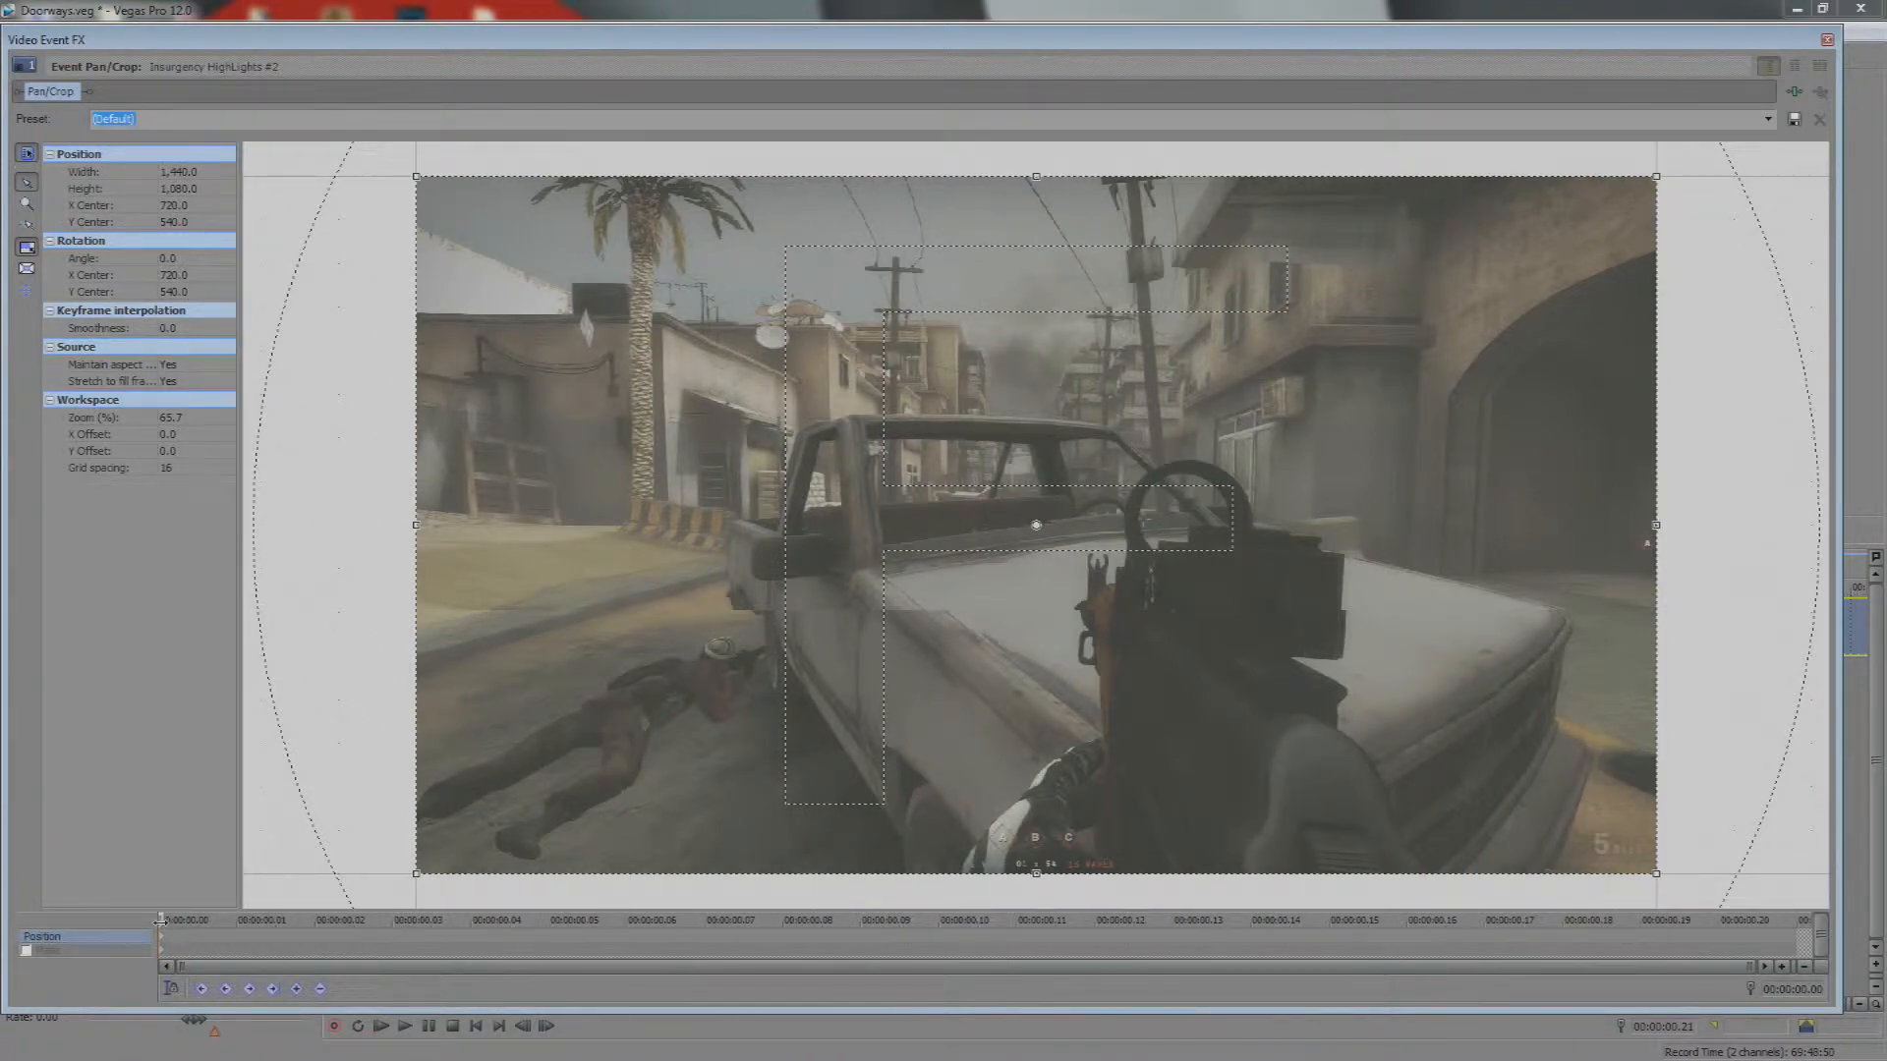
{"action": "left_click_drag", "start_coordinate": [163, 920], "coordinate": [362, 929]}
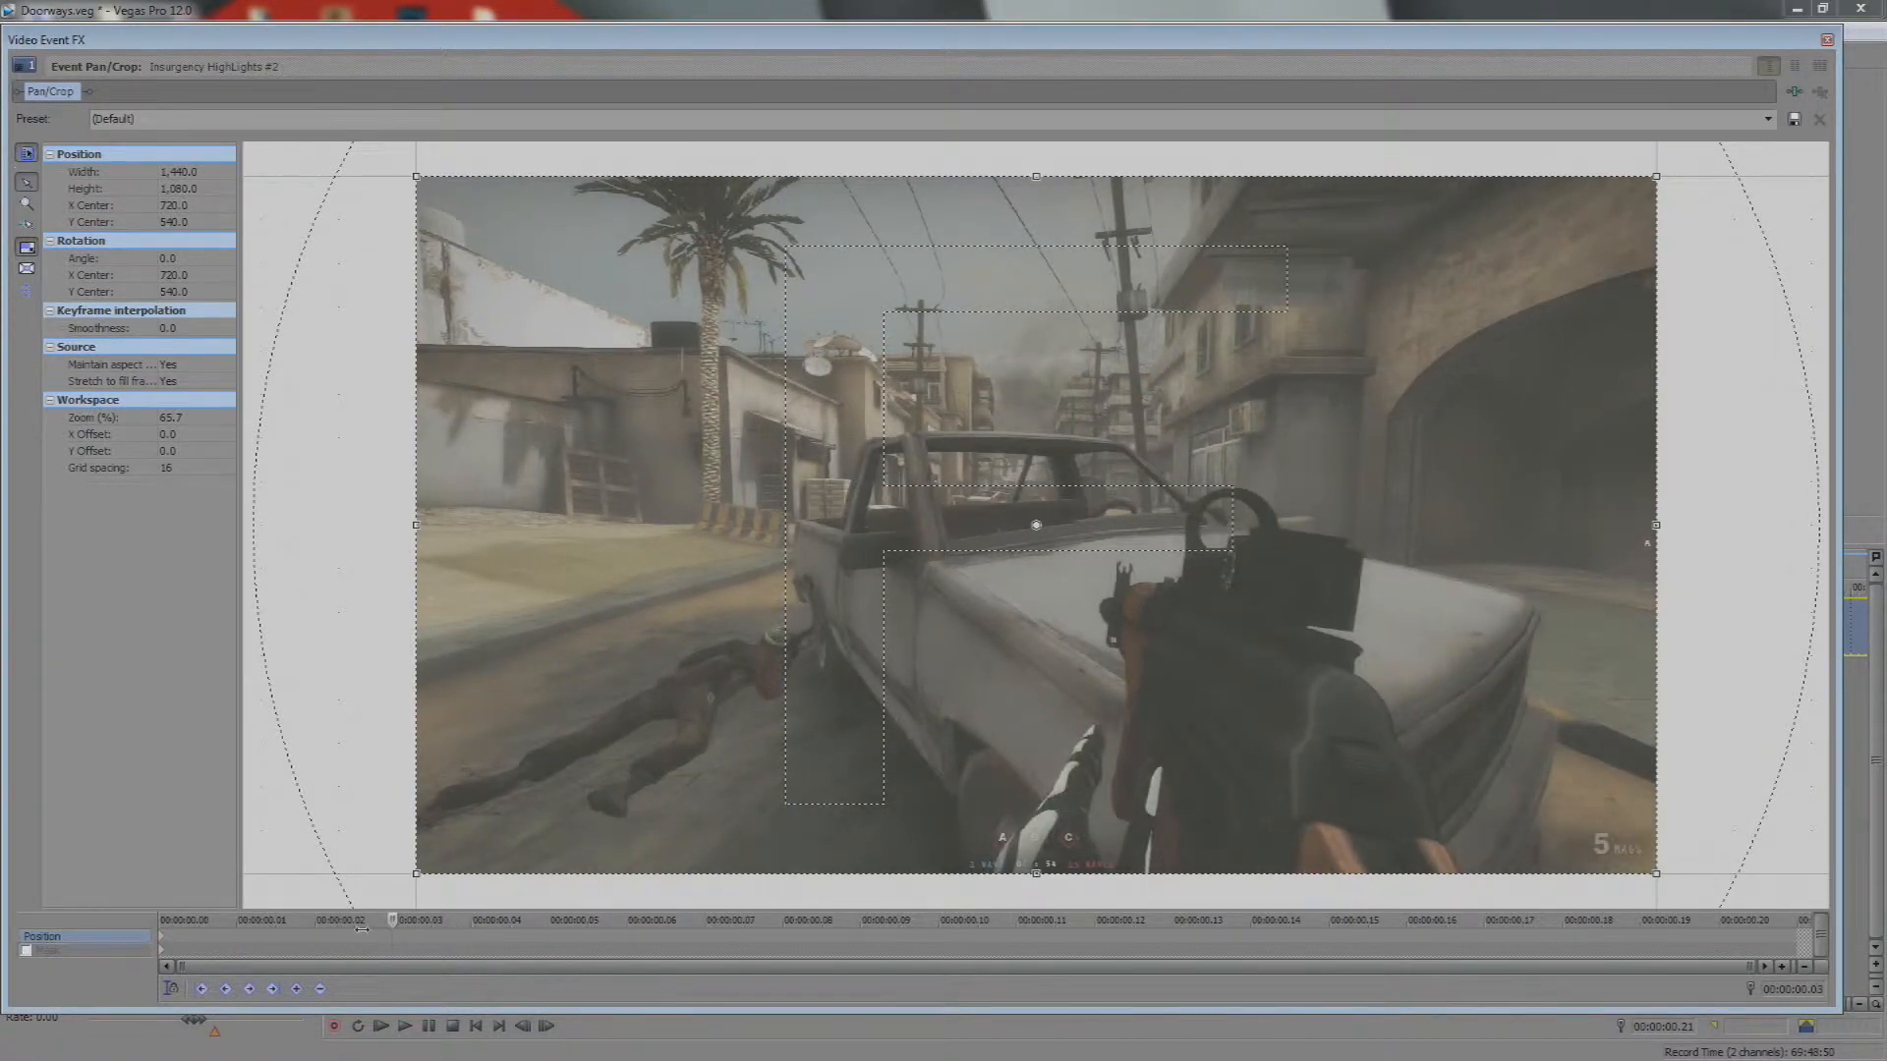
{"action": "key", "text": "Right"}
{"action": "key", "text": "Left"}
{"action": "scroll", "coordinate": [340, 941], "scroll_direction": "up", "scroll_amount": 5}
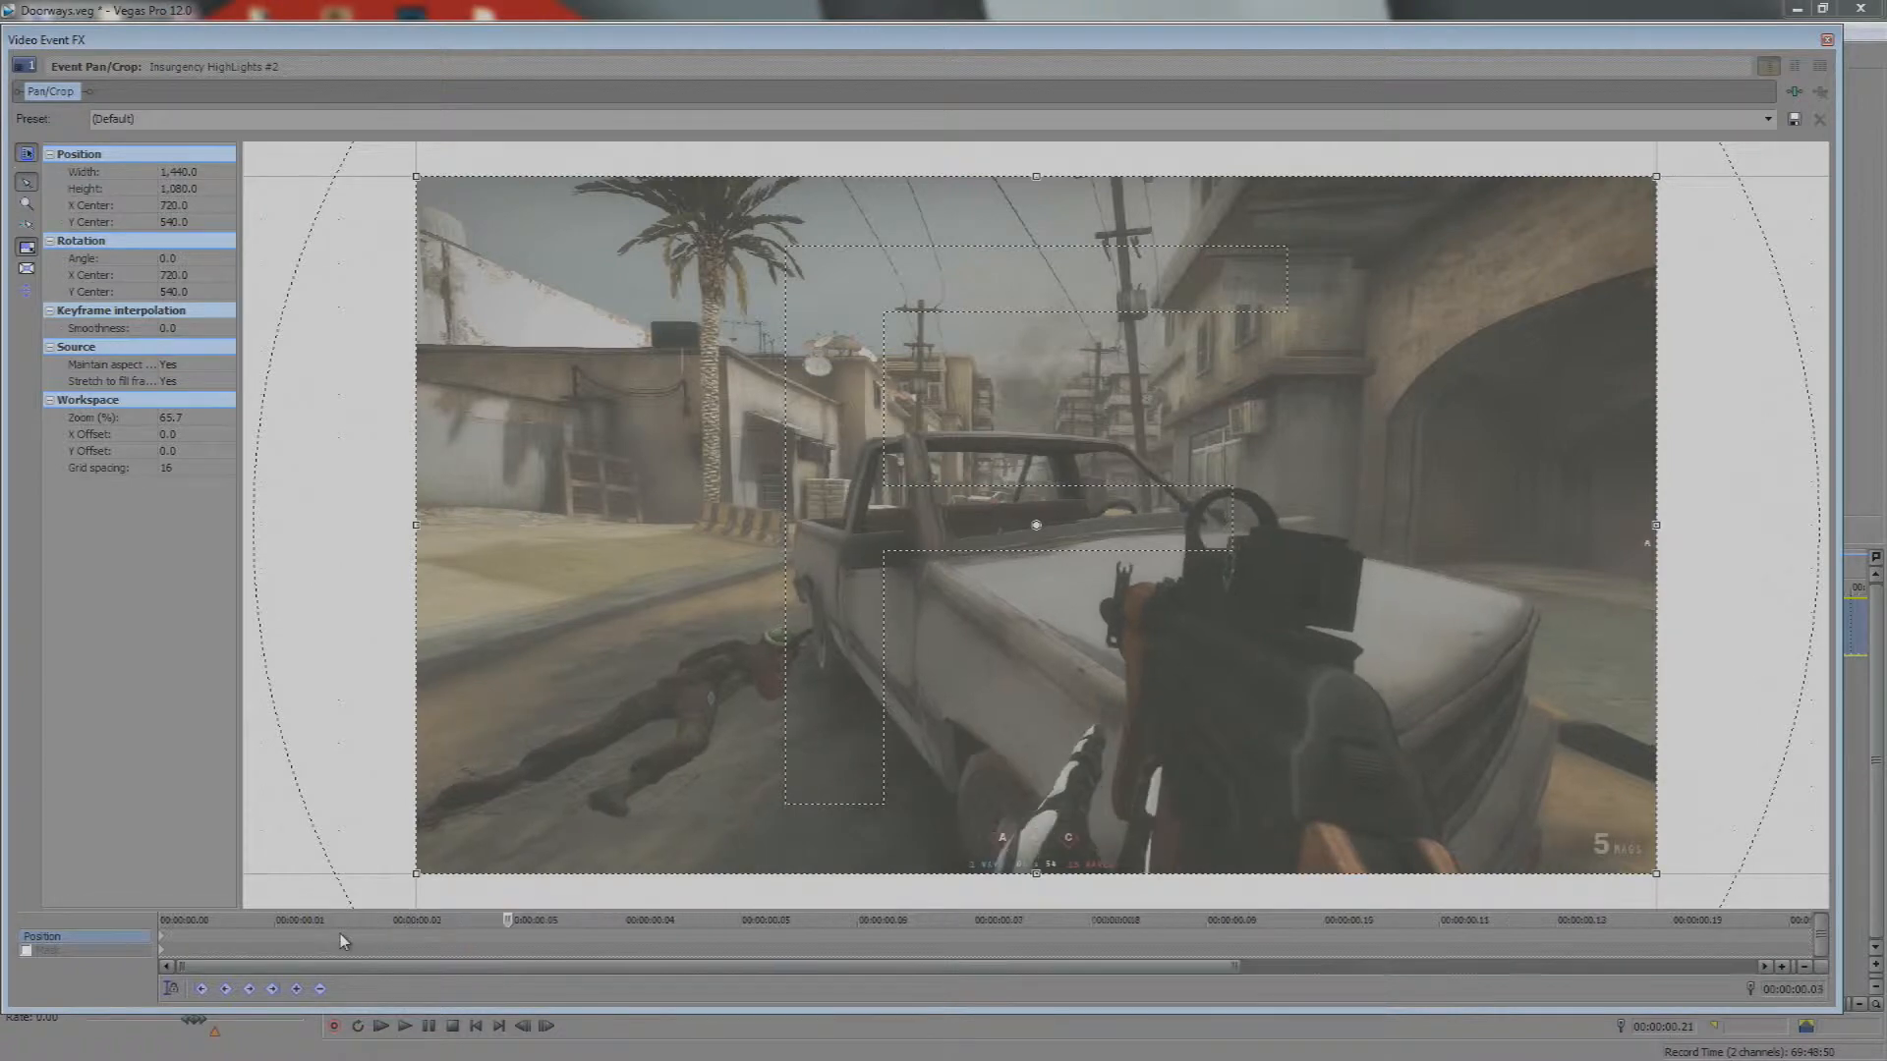
{"action": "scroll", "coordinate": [340, 939], "scroll_direction": "down", "scroll_amount": 6}
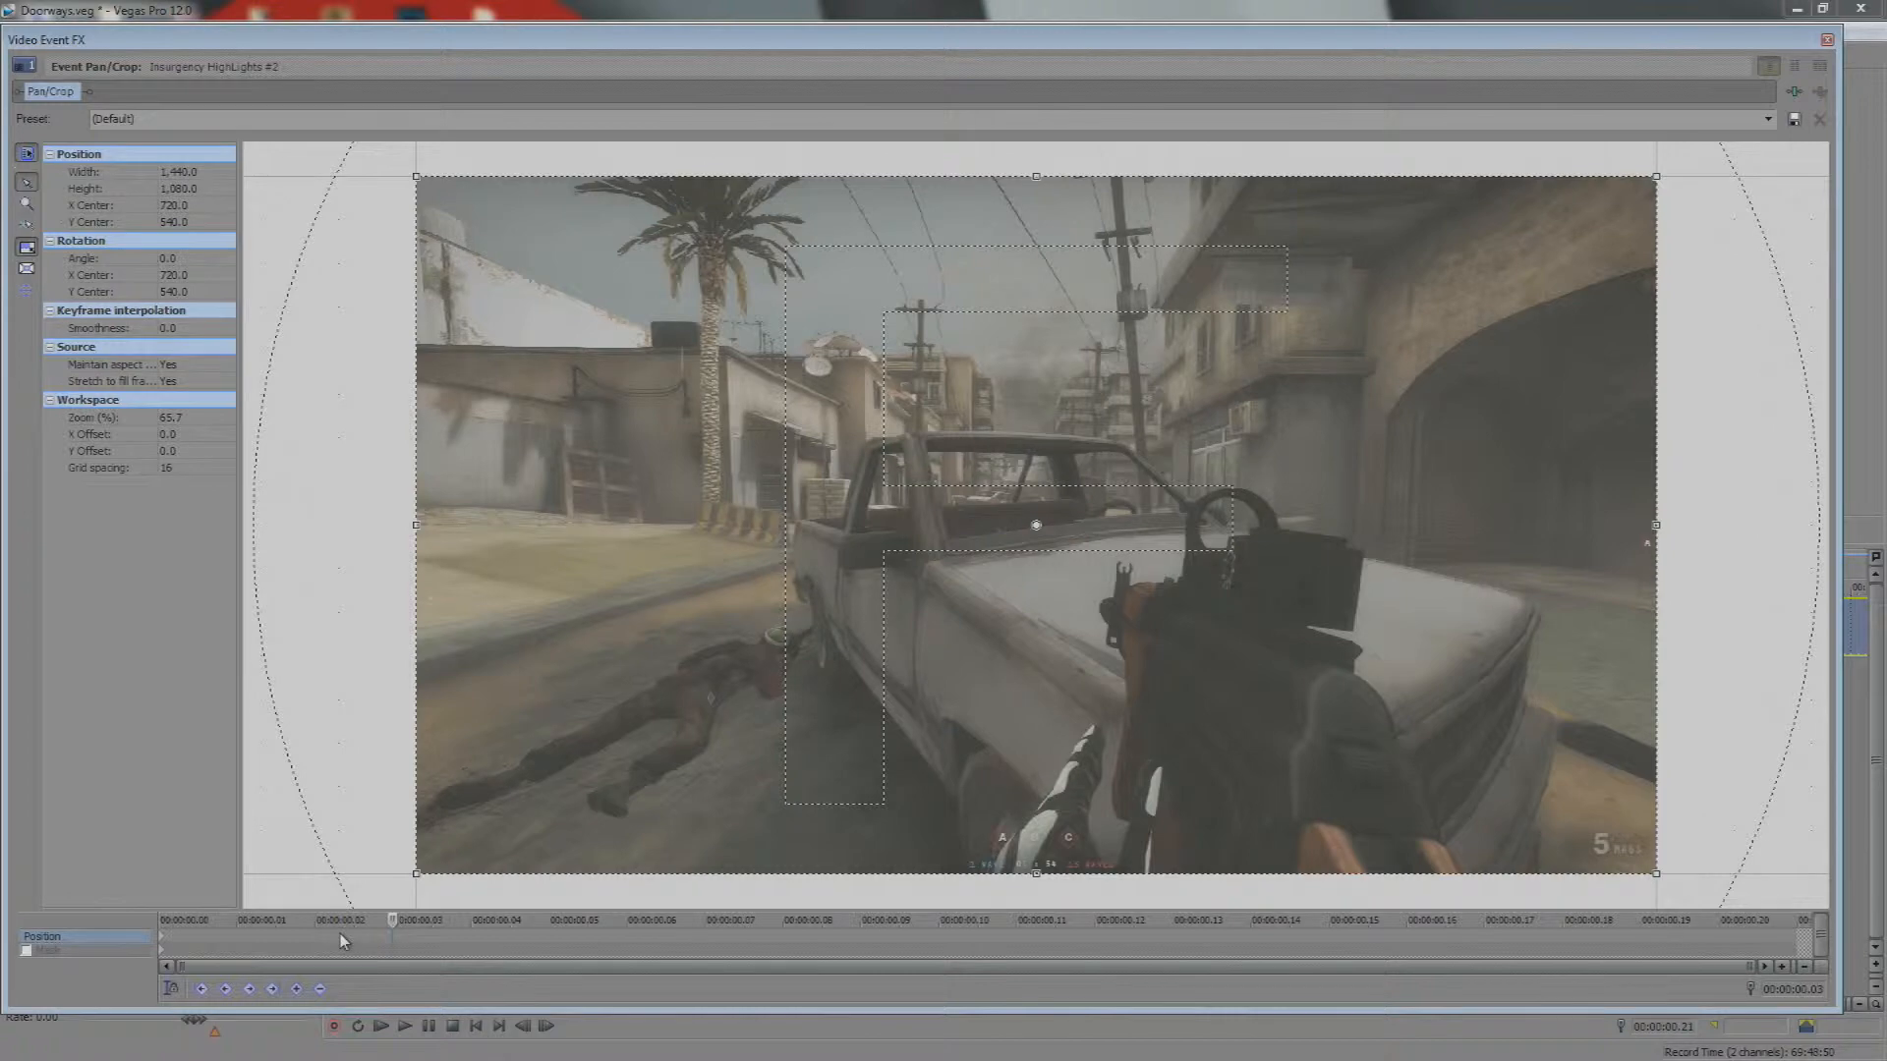
Compare the neighbouring frames in the pan/crop timeline and place the keyframe cursor at 00:00:00.05
{"action": "key", "text": "Right"}
{"action": "key", "text": "Right"}
{"action": "key", "text": "Right"}
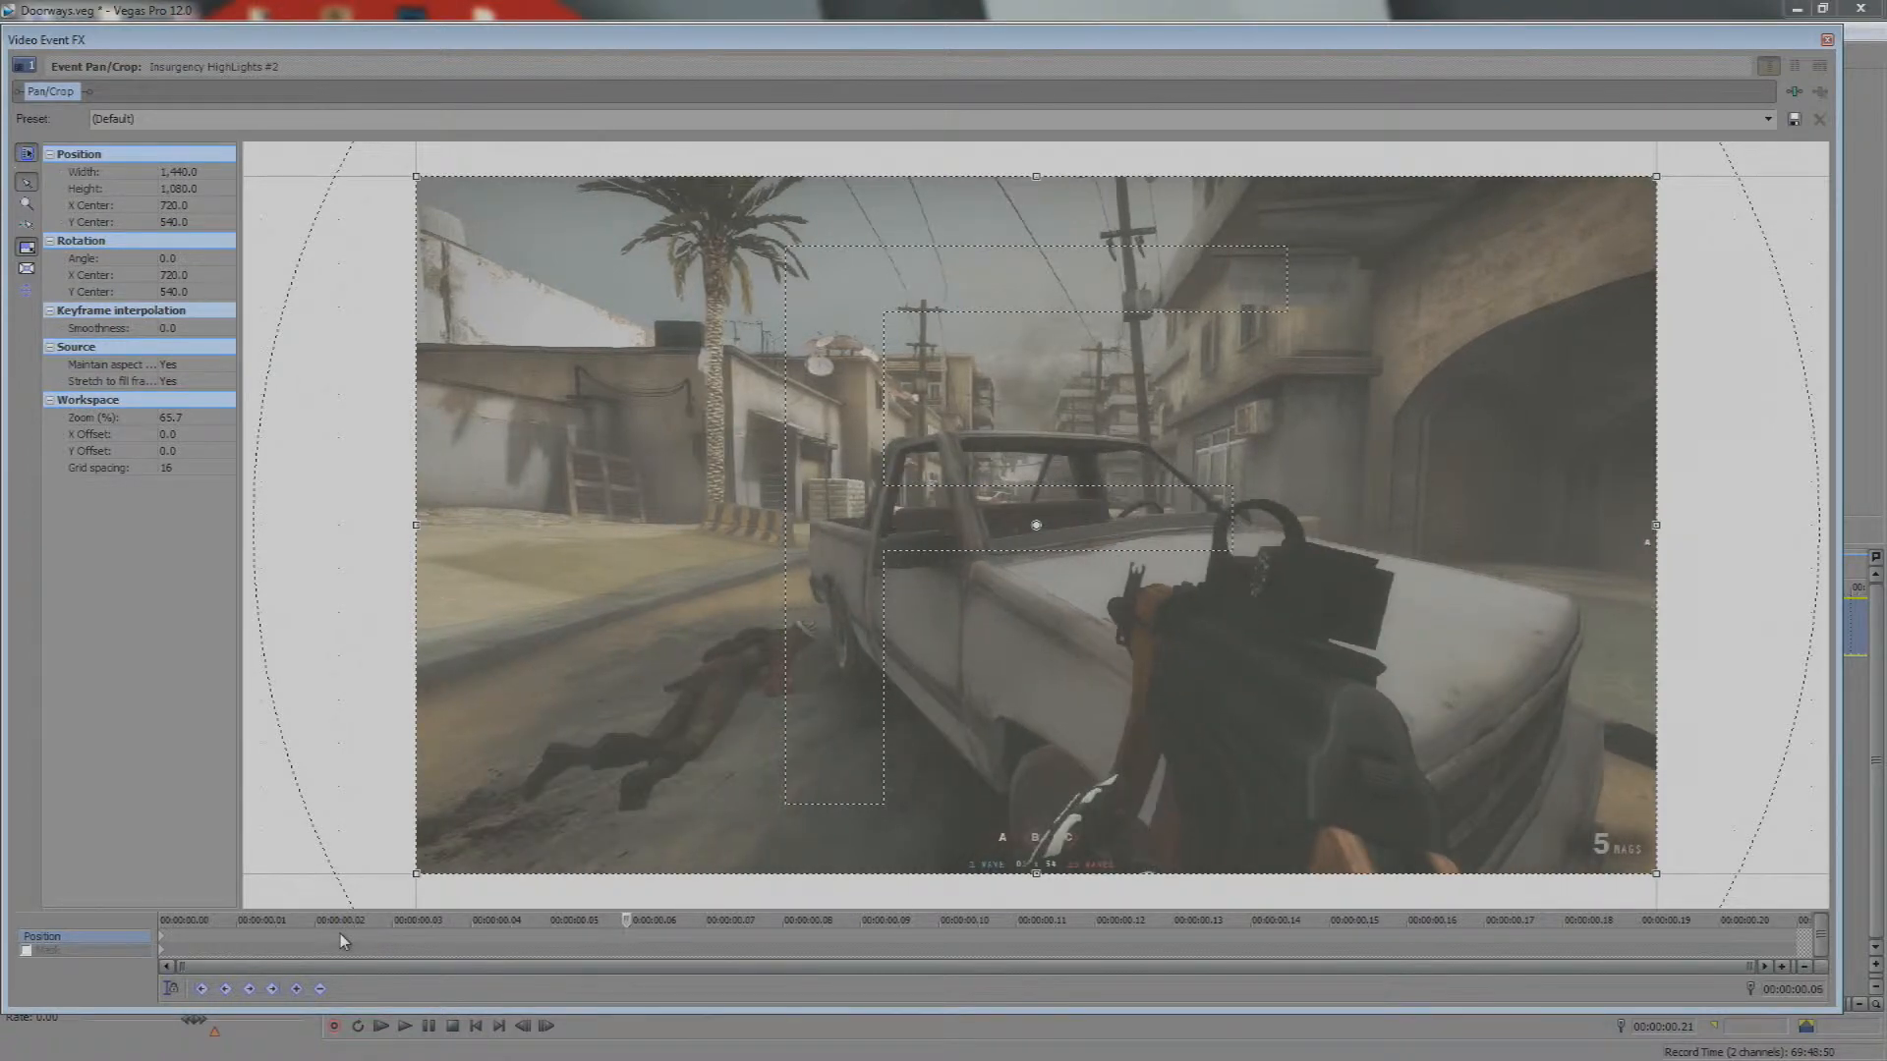
{"action": "key", "text": "Right"}
{"action": "key", "text": "Right"}
{"action": "key", "text": "Left"}
{"action": "key", "text": "Left"}
{"action": "key", "text": "Left"}
{"action": "key", "text": "Right"}
{"action": "key", "text": "Right"}
{"action": "key", "text": "Left"}
{"action": "key", "text": "Left"}
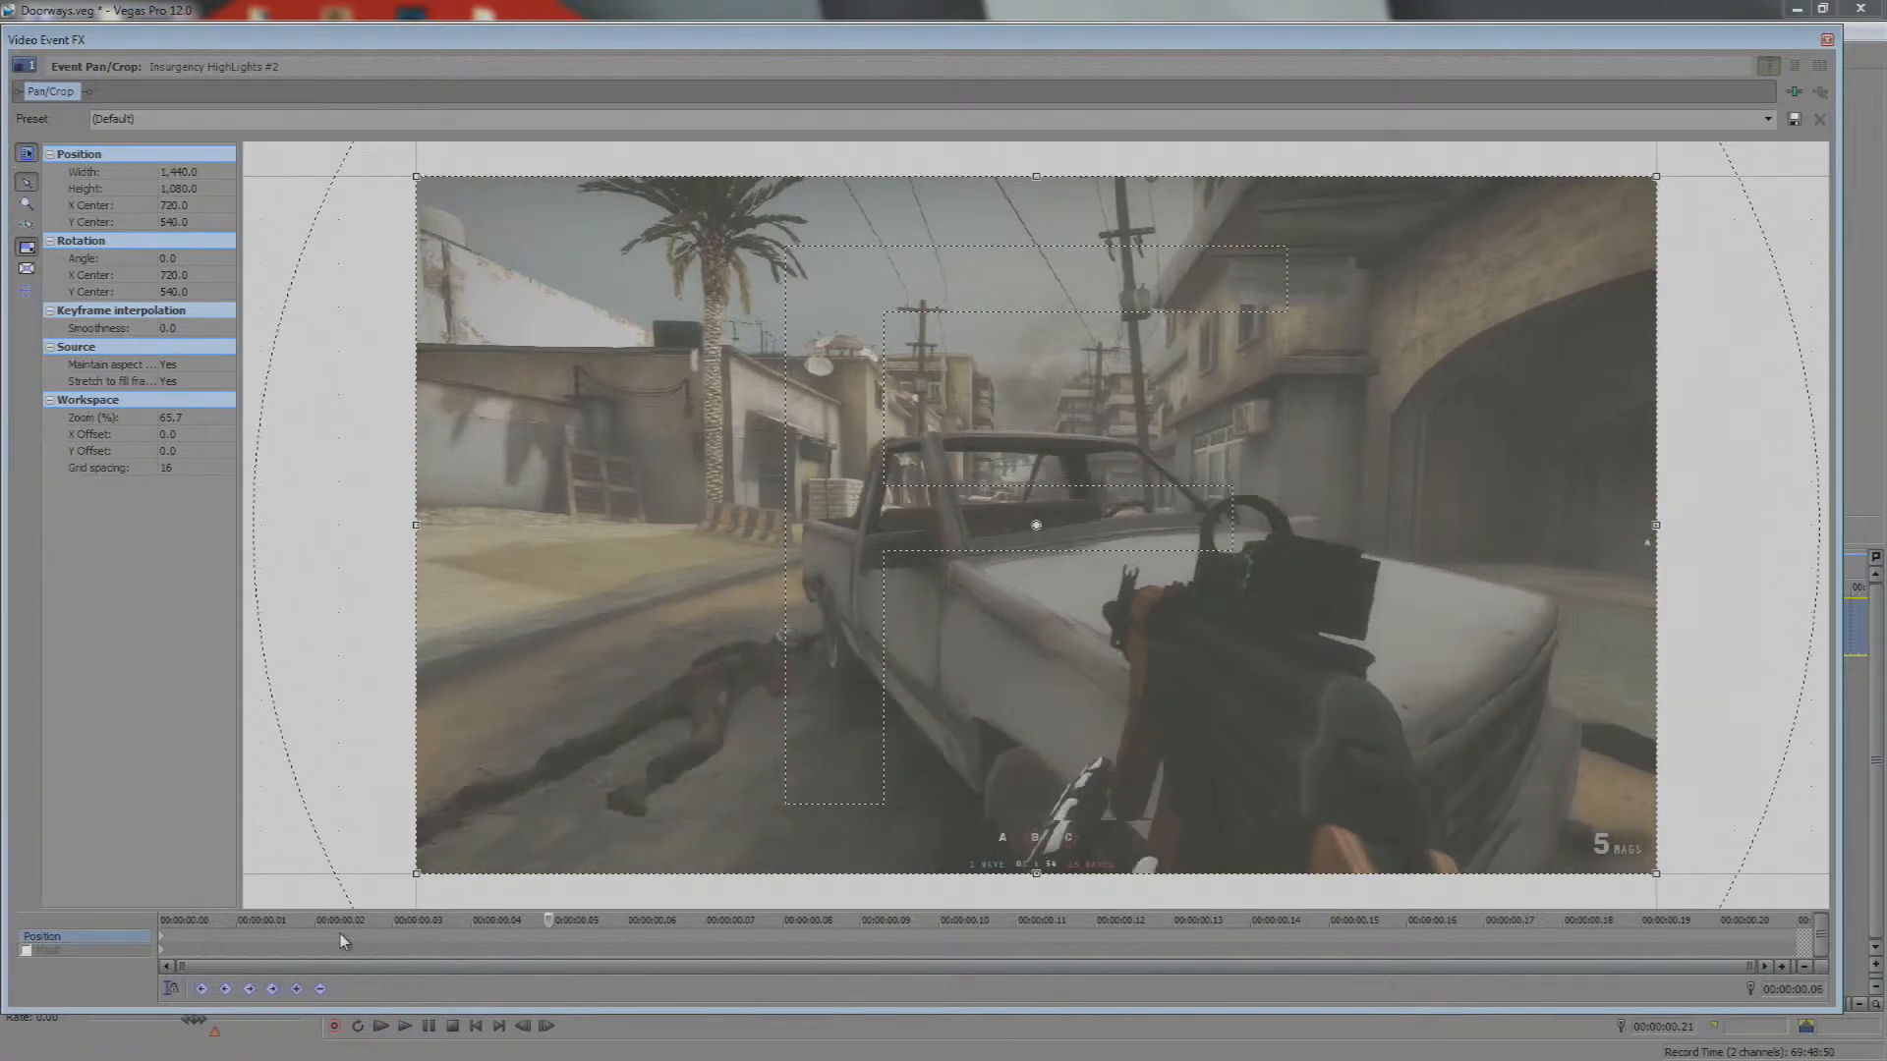
{"action": "key", "text": "Right"}
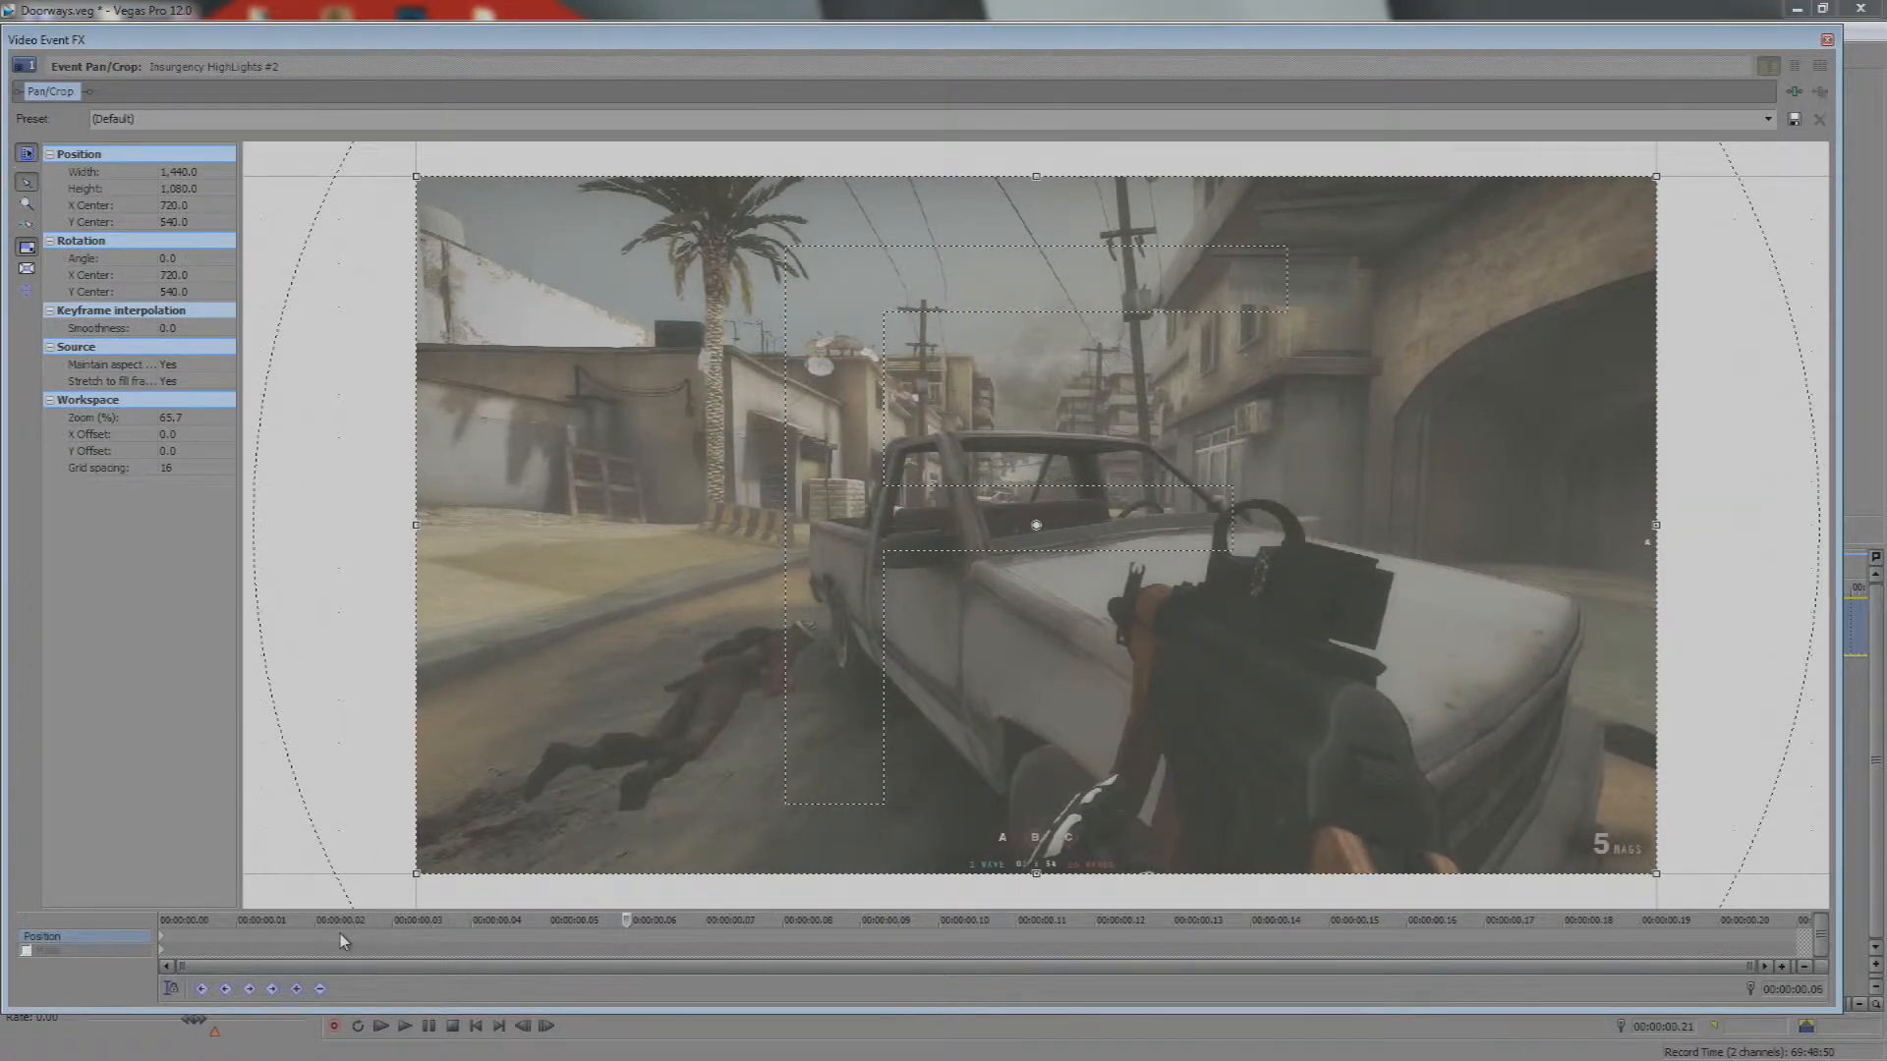
{"action": "key", "text": "Right"}
{"action": "key", "text": "Left"}
{"action": "key", "text": "Left"}
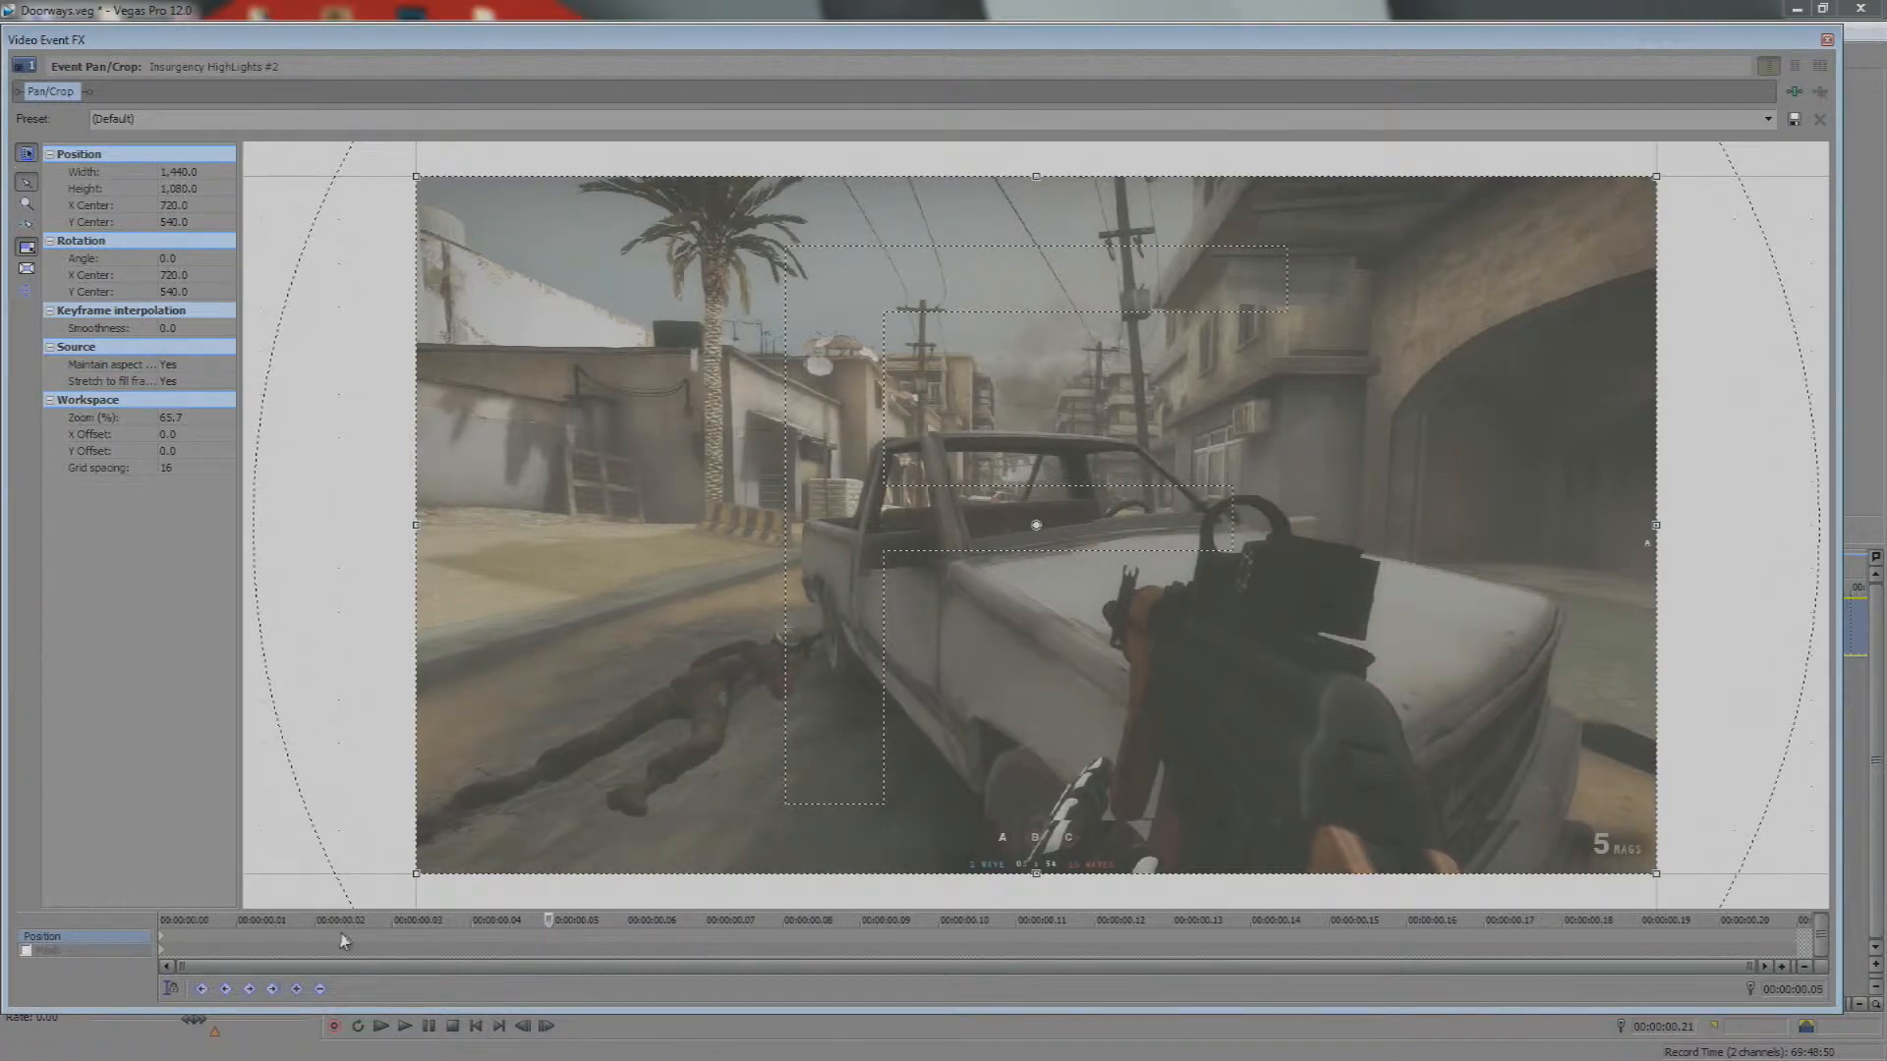
Shrink the crop frame to about 700 × 525 and centre it at about 349, 818 over the body on the ground
{"action": "left_click_drag", "start_coordinate": [414, 175], "coordinate": [556, 254]}
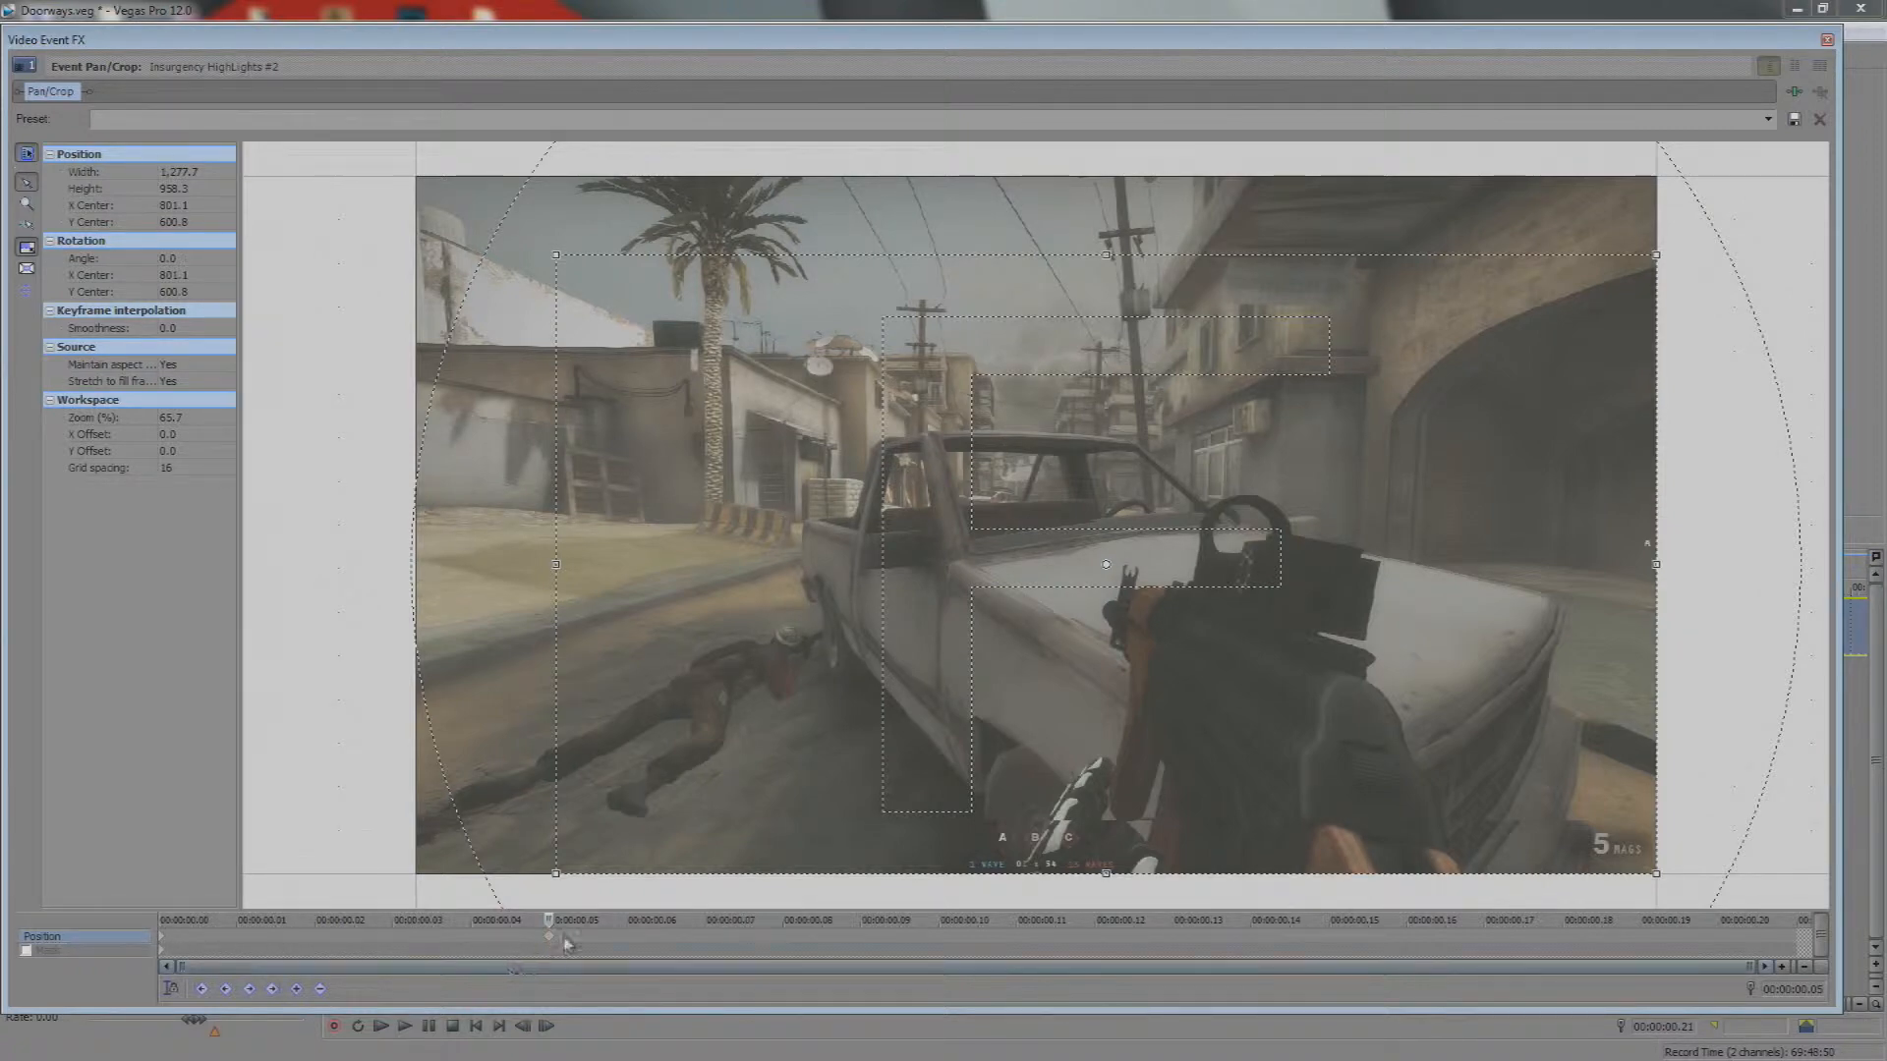
{"action": "left_click_drag", "start_coordinate": [553, 249], "coordinate": [1037, 528]}
{"action": "left_click_drag", "start_coordinate": [1167, 628], "coordinate": [538, 626]}
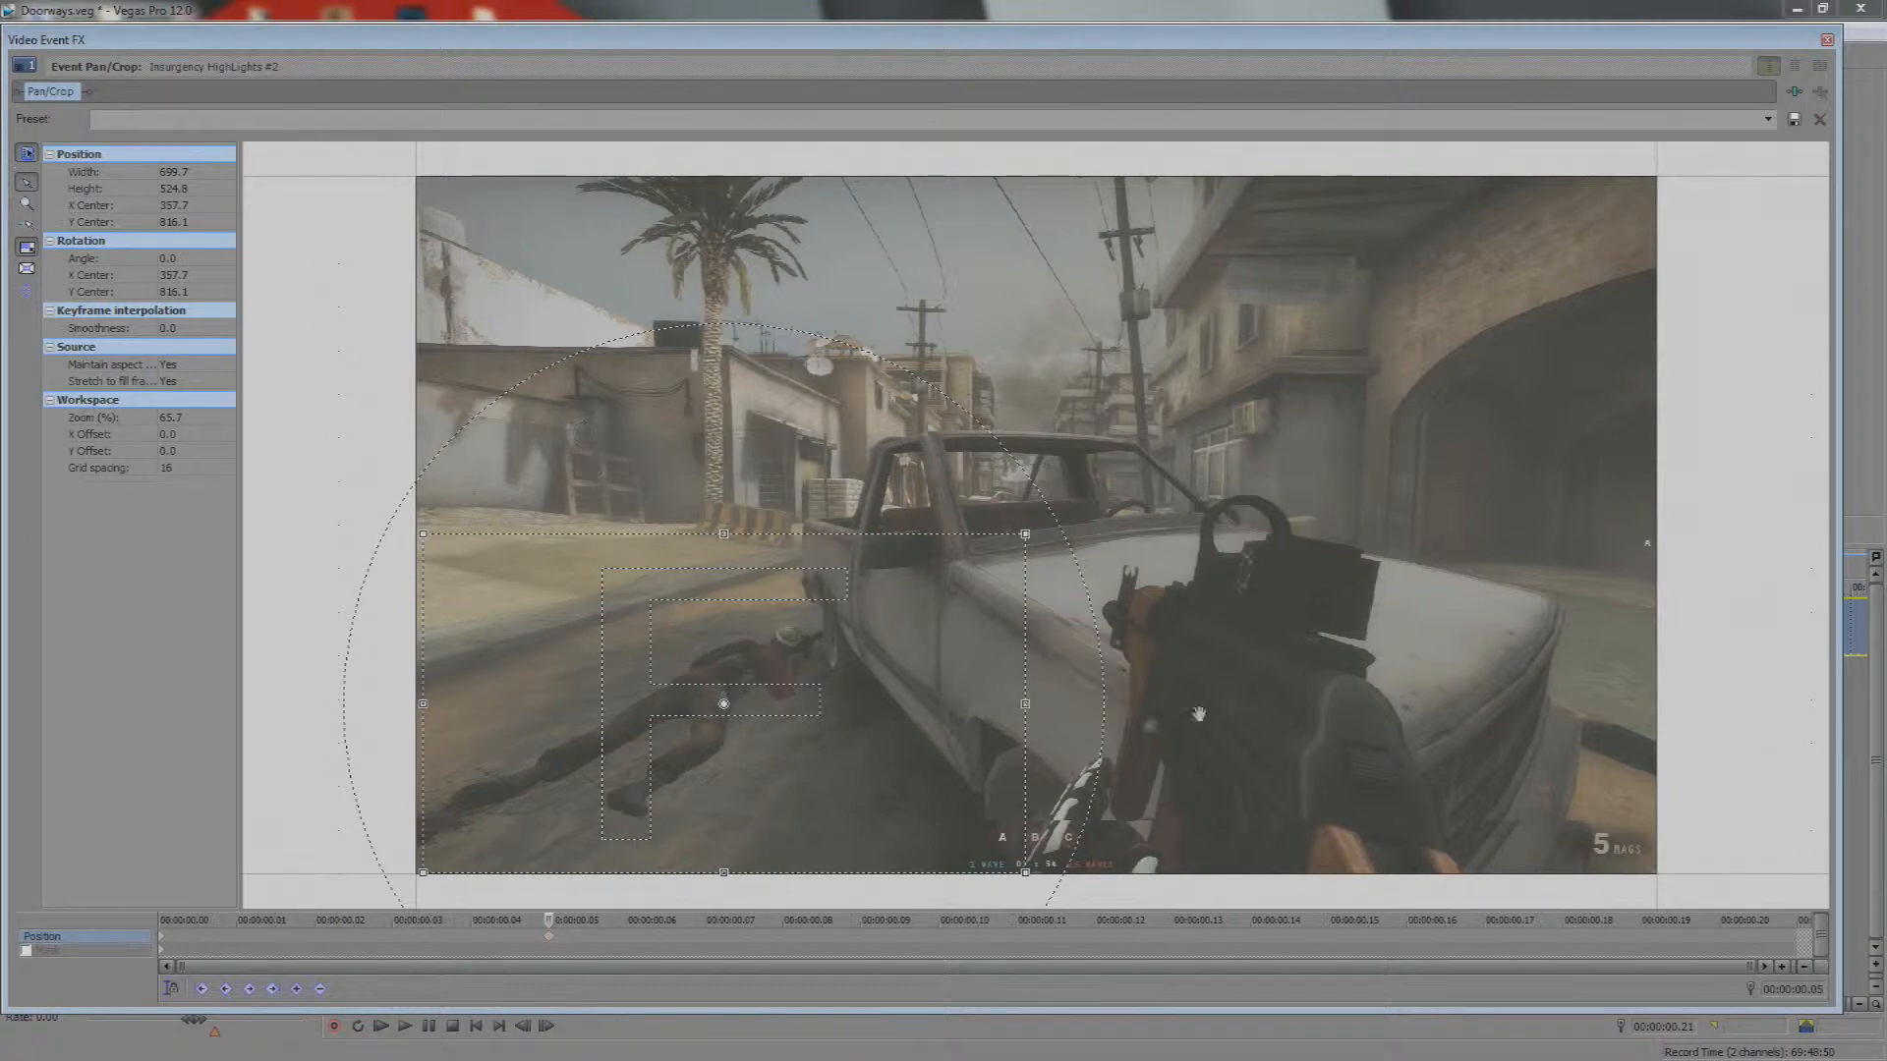
{"action": "left_click_drag", "start_coordinate": [621, 721], "coordinate": [625, 727]}
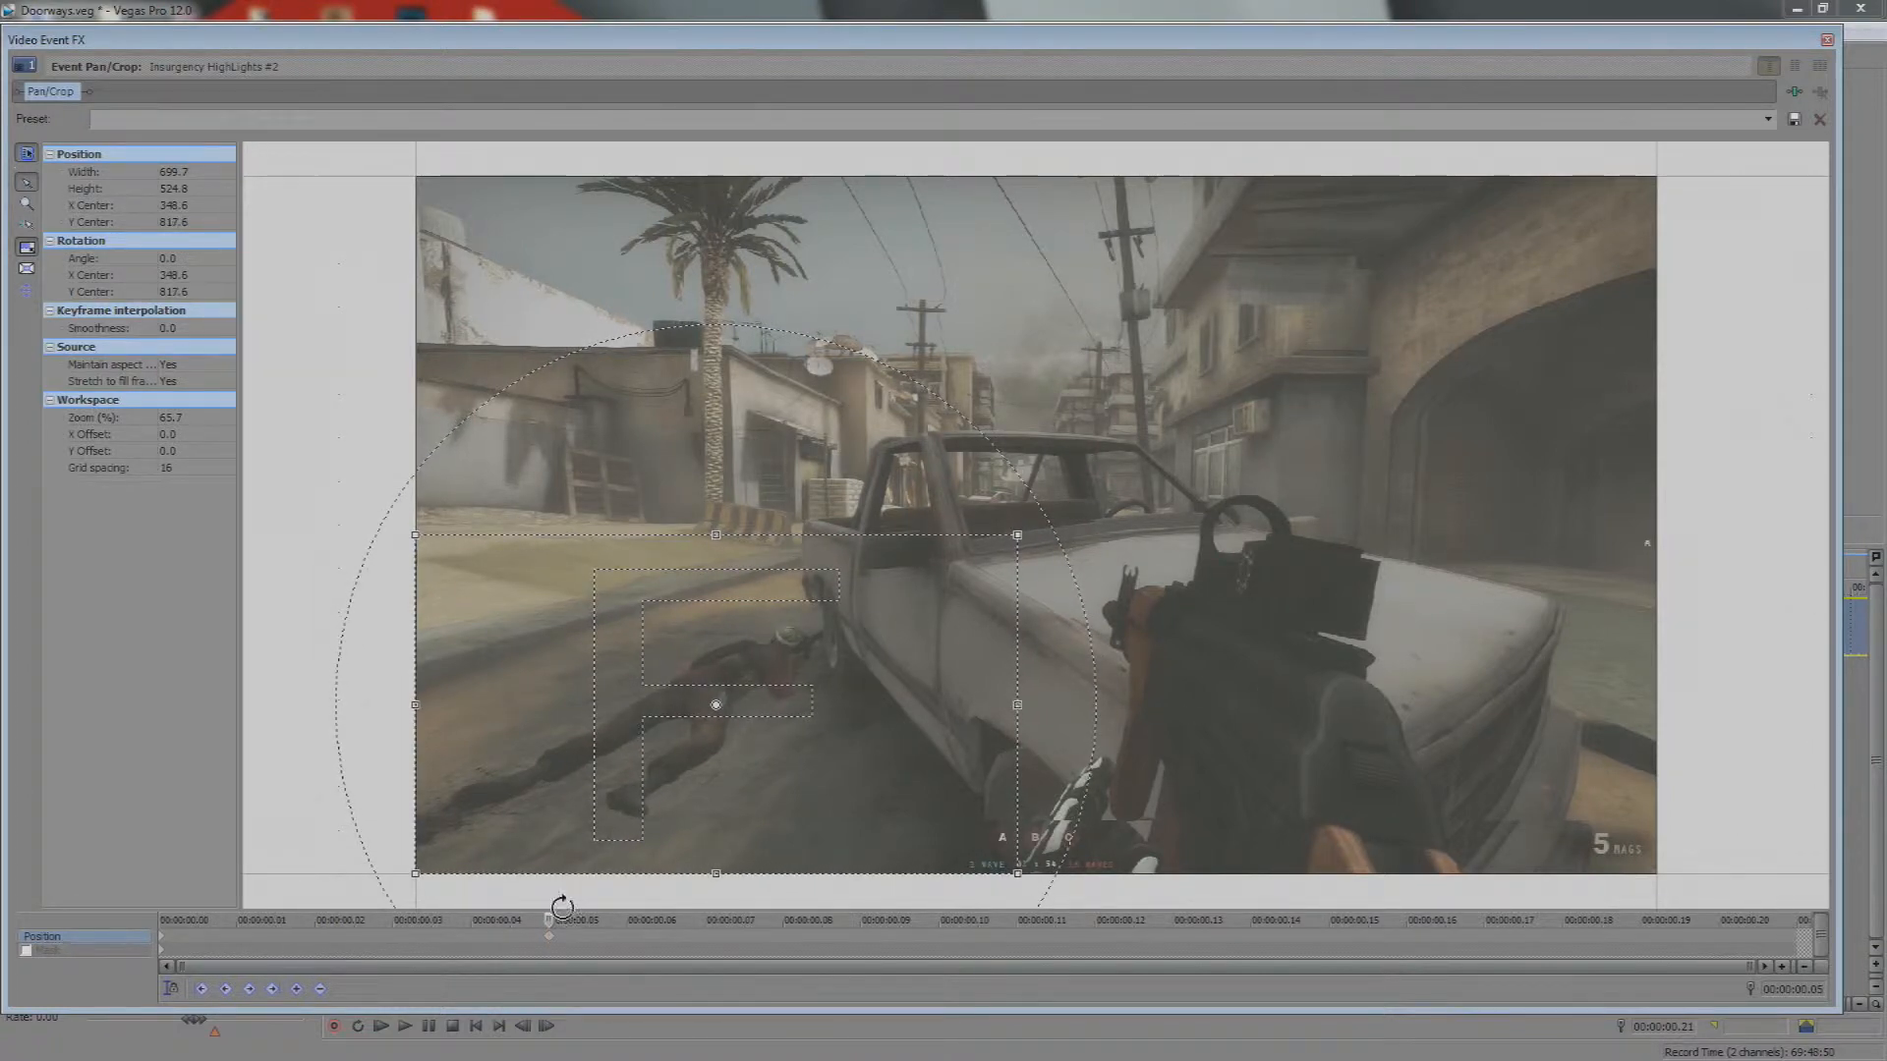
Restore the full 1,440 × 1,080 crop frame at 00:00:00.21 and close the pan/crop window
{"action": "left_click_drag", "start_coordinate": [549, 918], "coordinate": [1882, 925]}
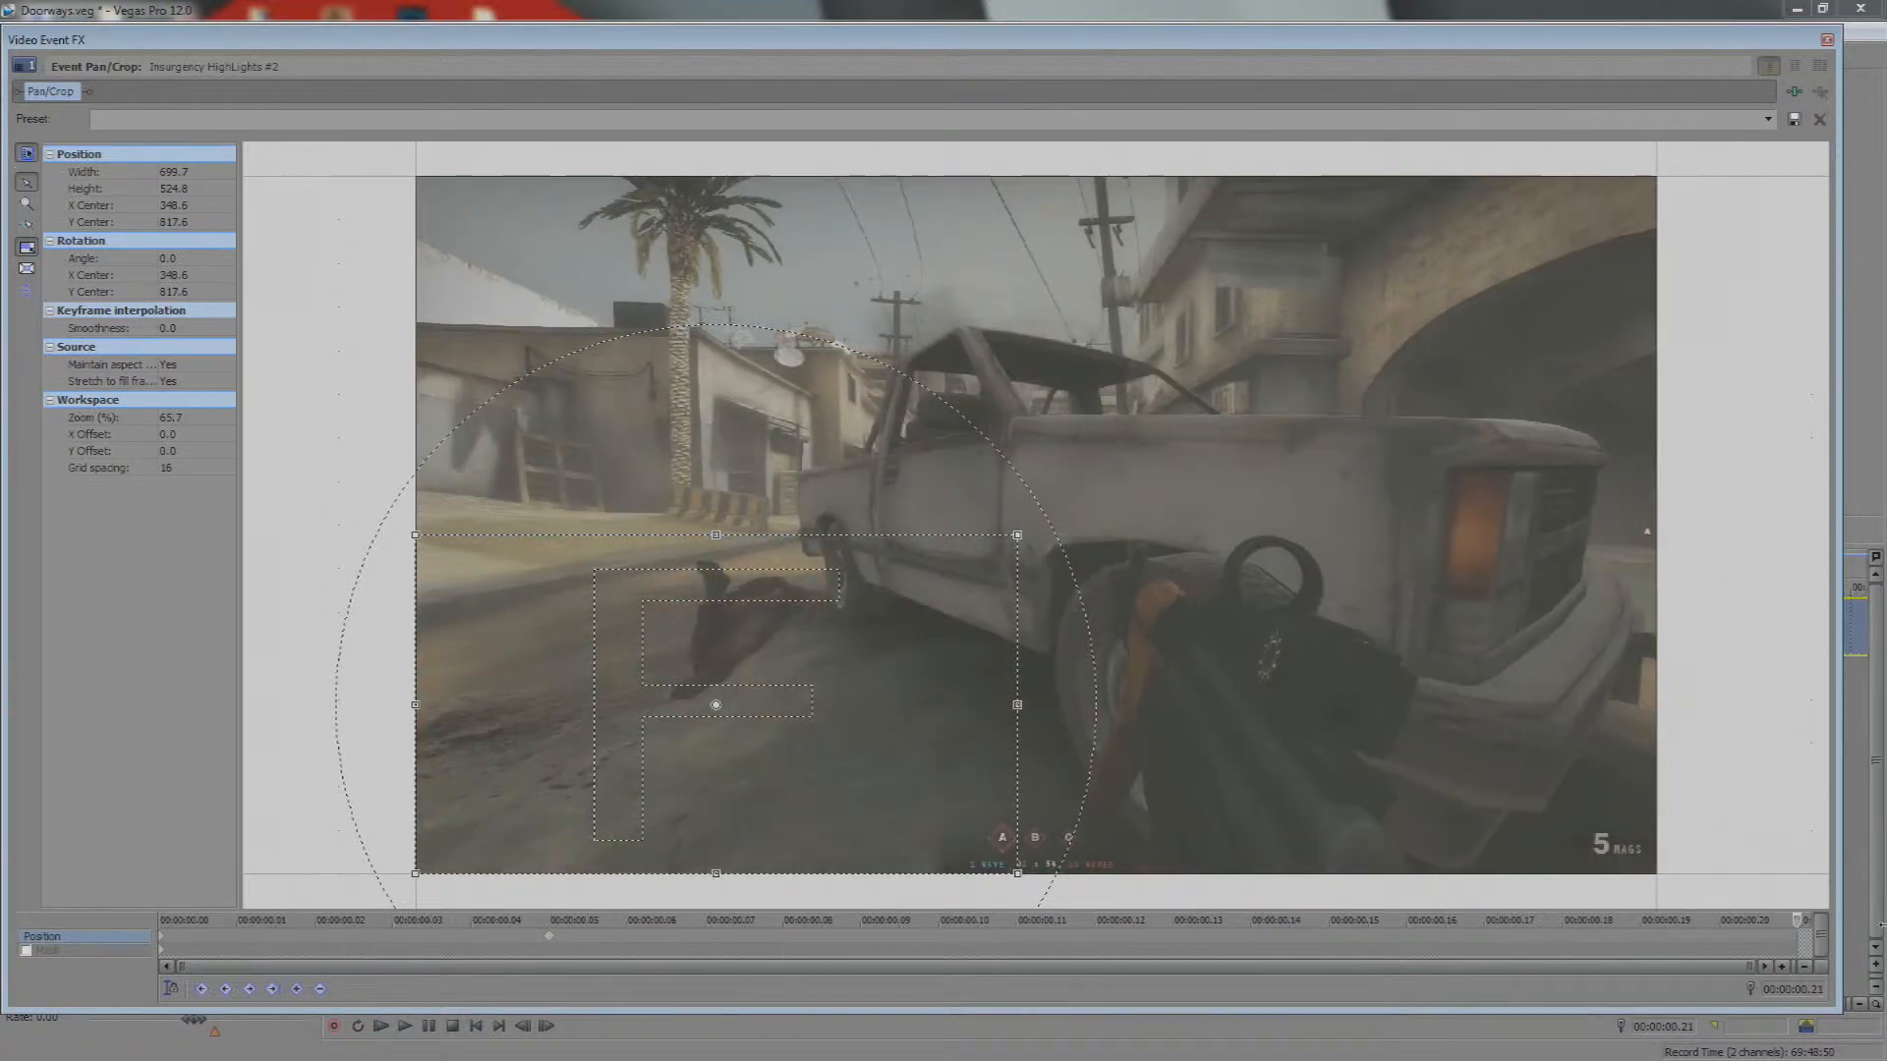
{"action": "right_click", "coordinate": [781, 681]}
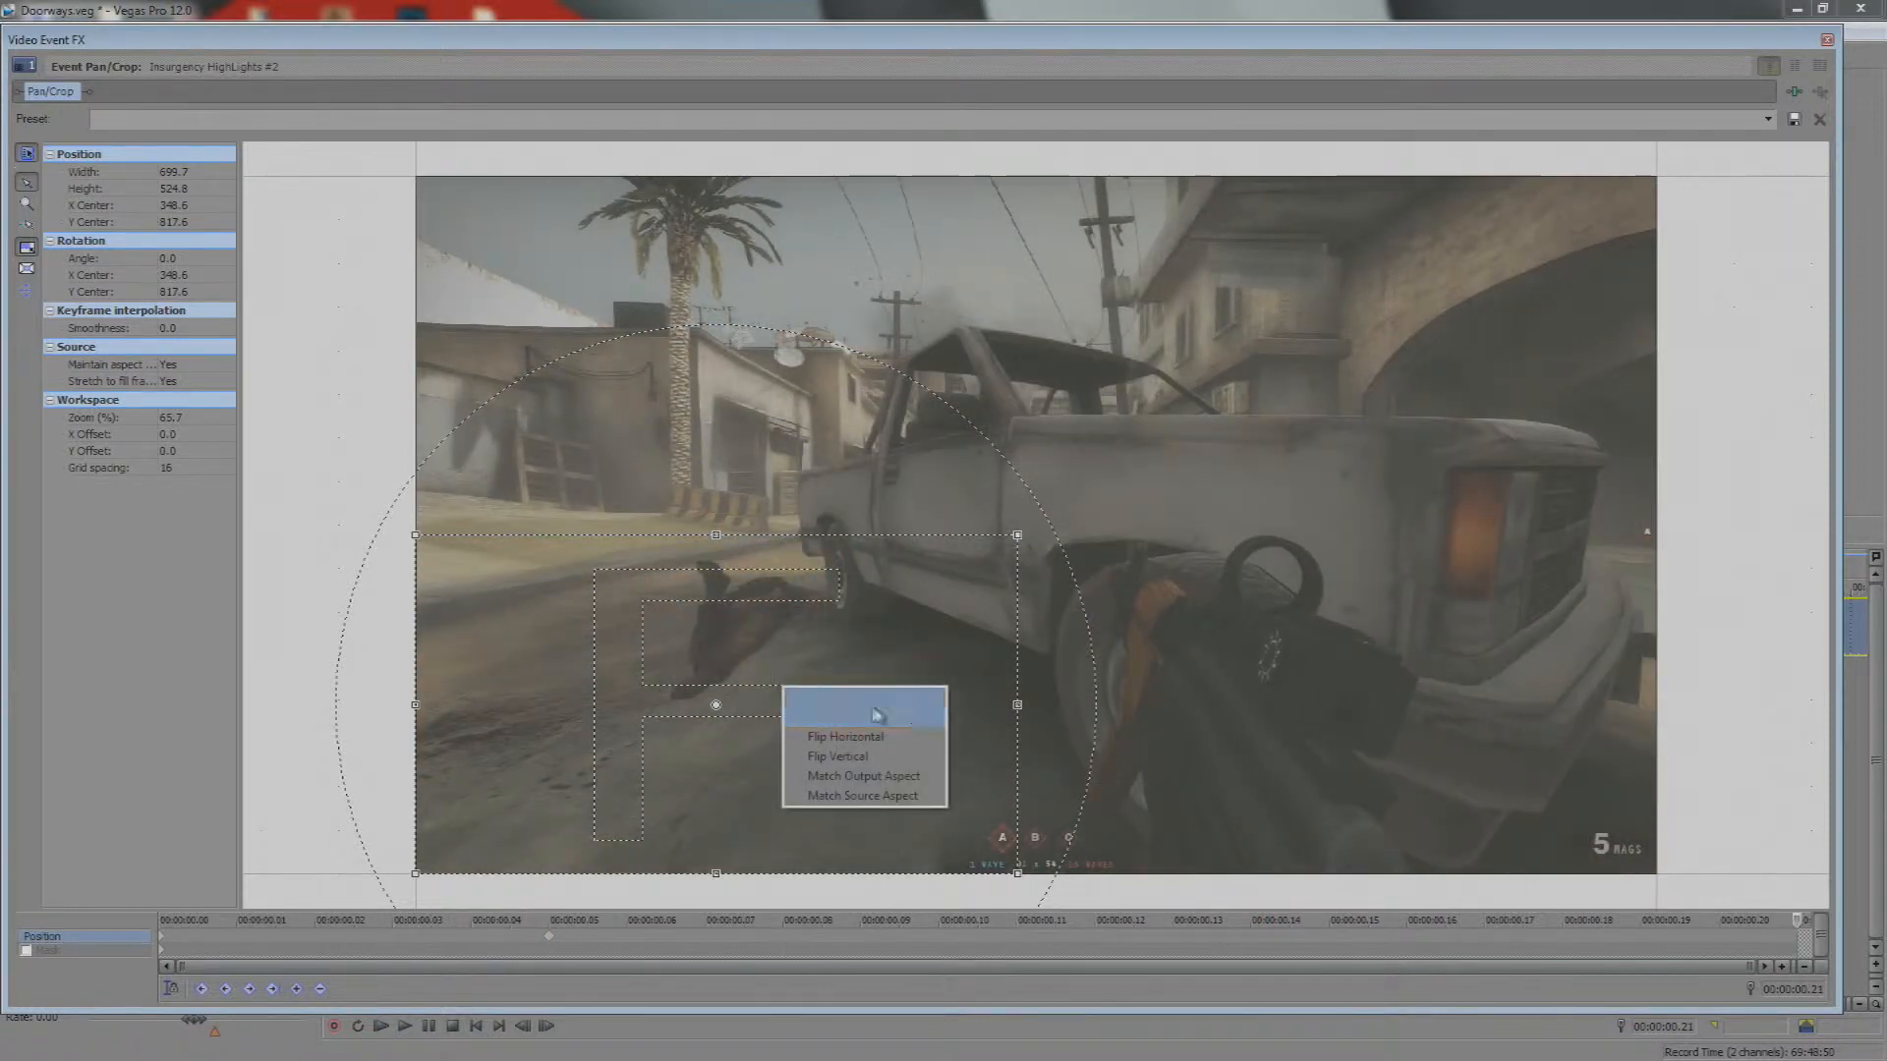
{"action": "left_click", "coordinate": [863, 704]}
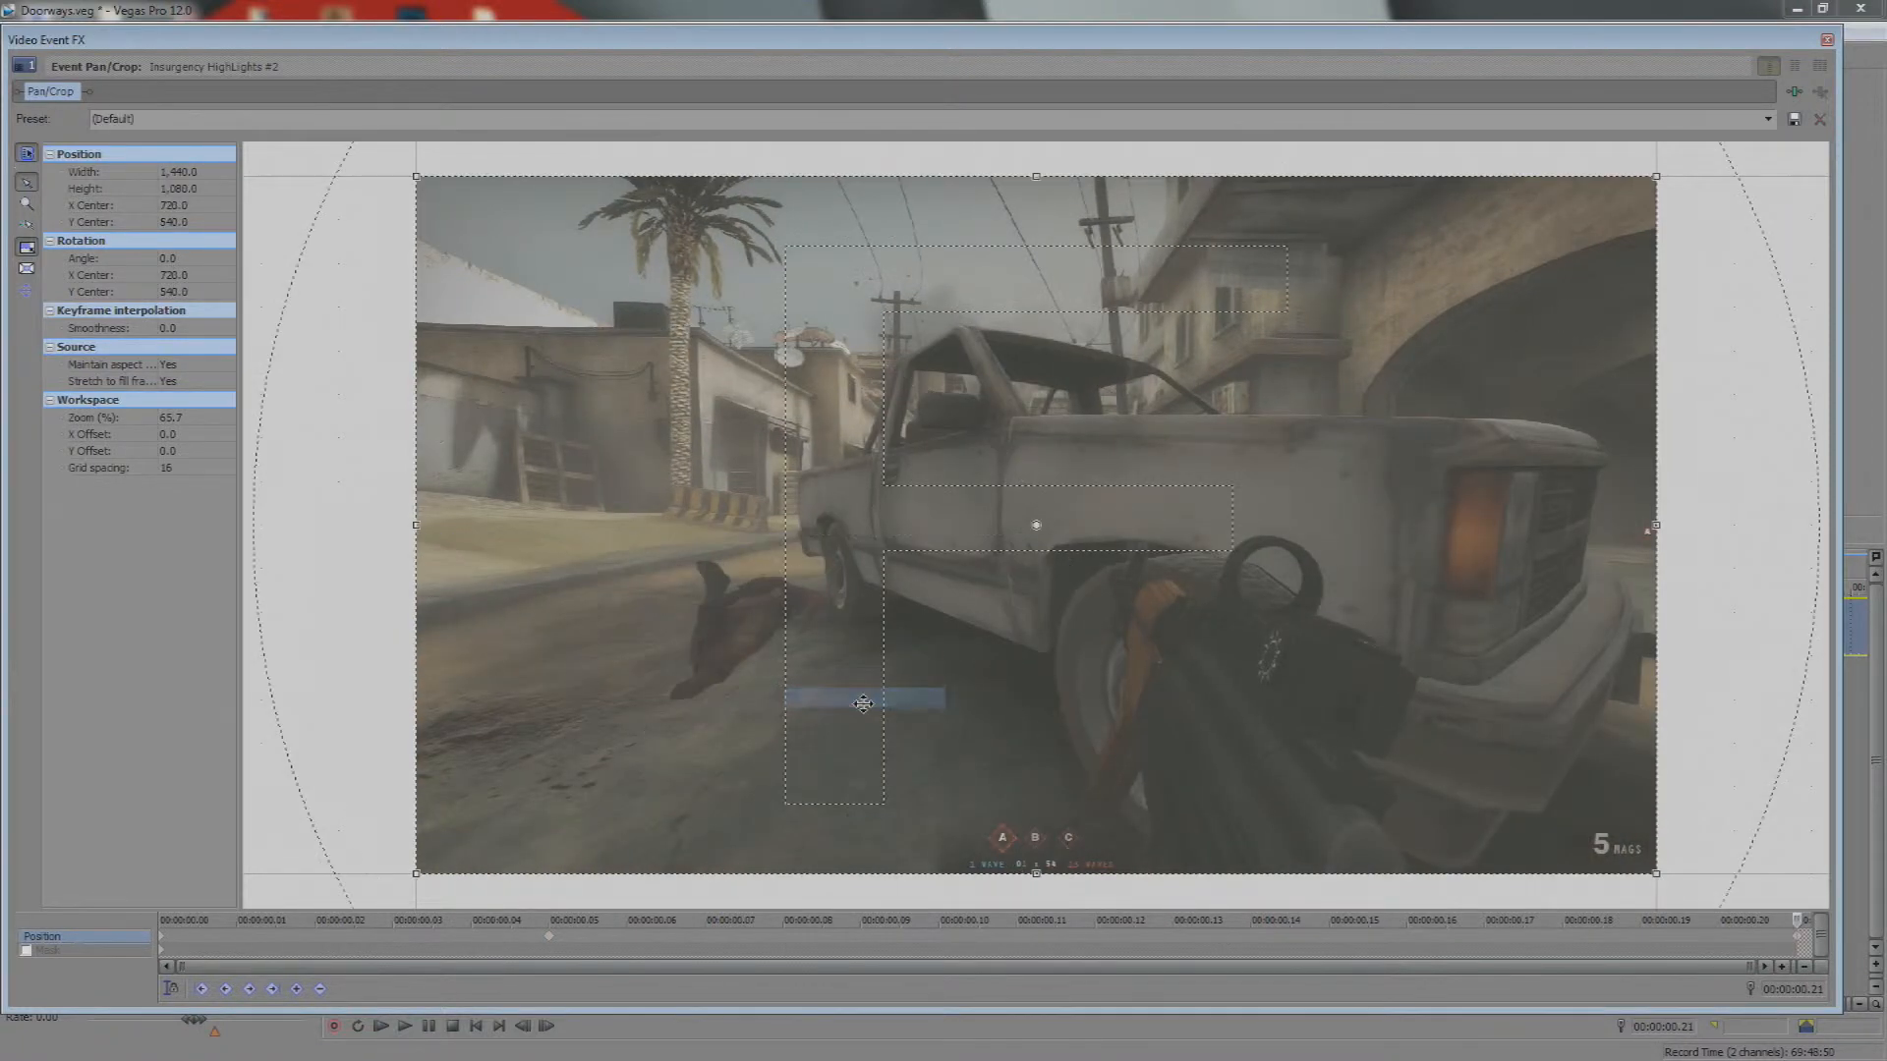
{"action": "left_click", "coordinate": [1827, 41]}
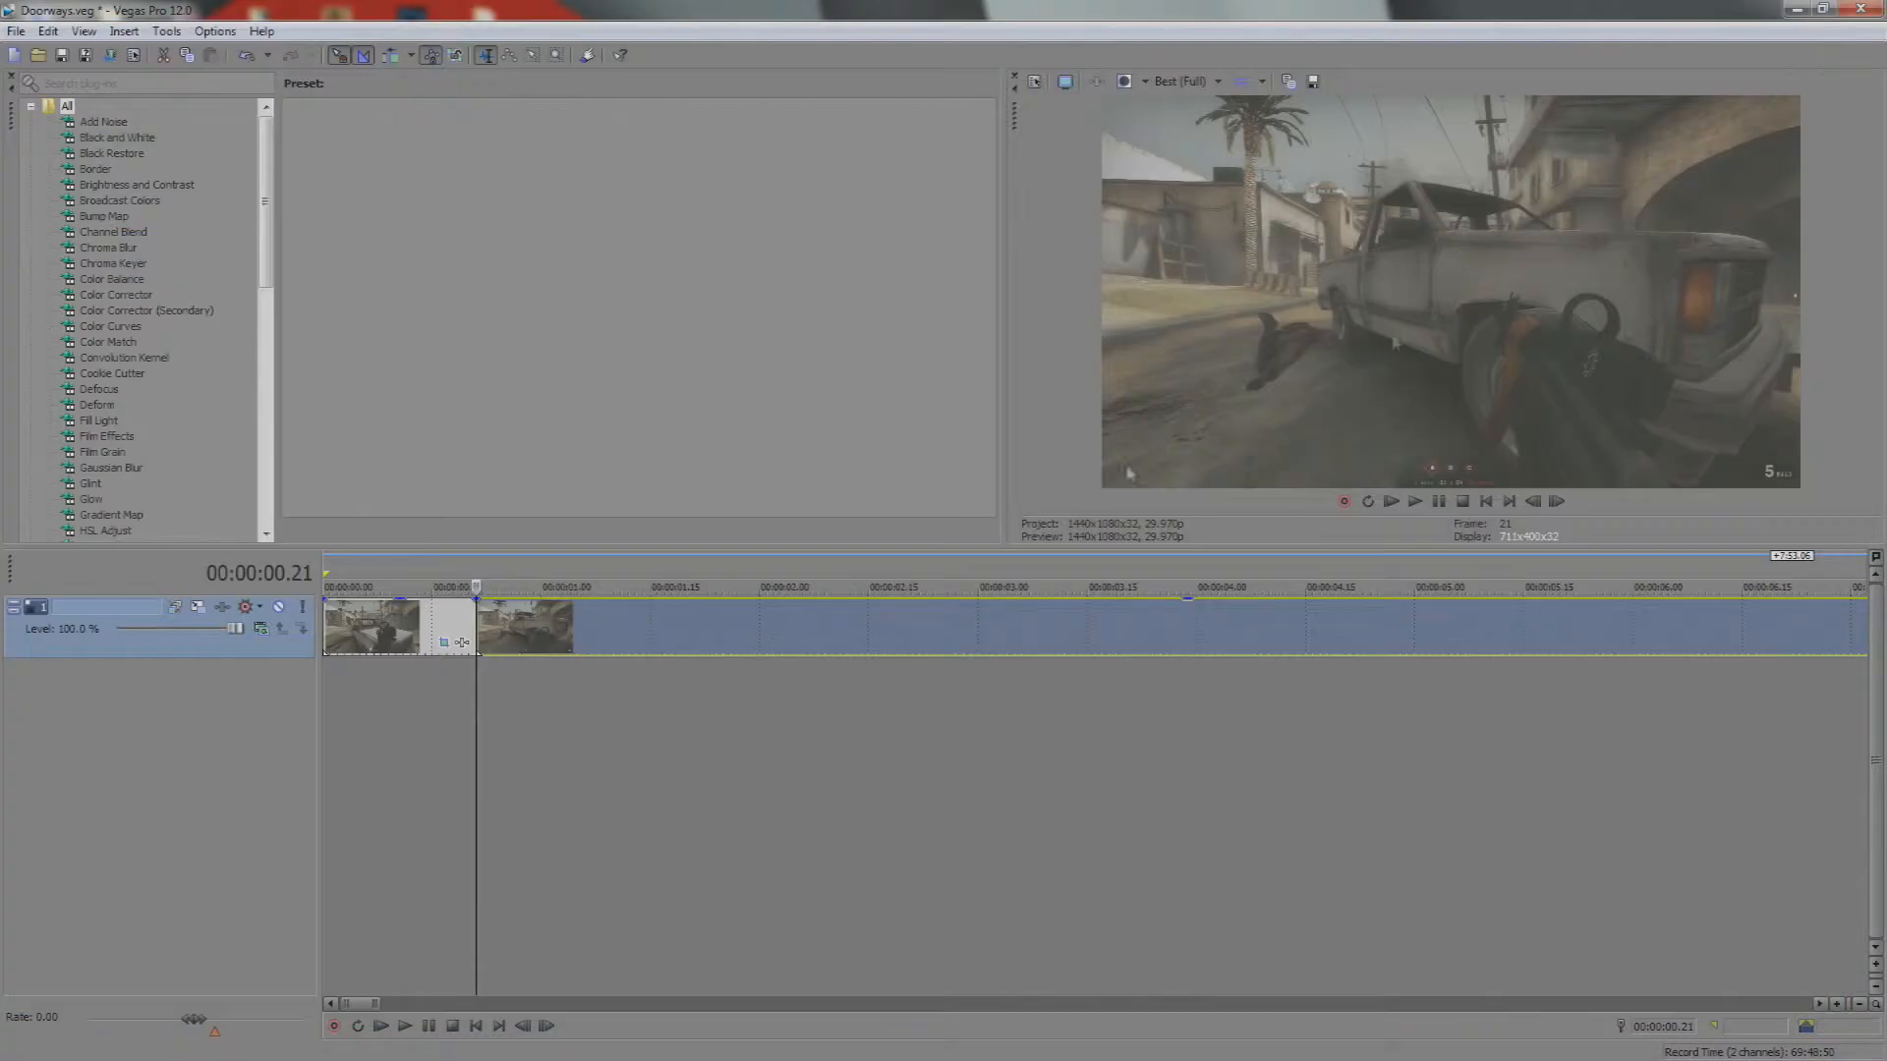
Play the zoom effect from the start of the timeline
{"action": "left_click", "coordinate": [323, 618]}
{"action": "key", "text": "space"}
{"action": "key", "text": "space"}
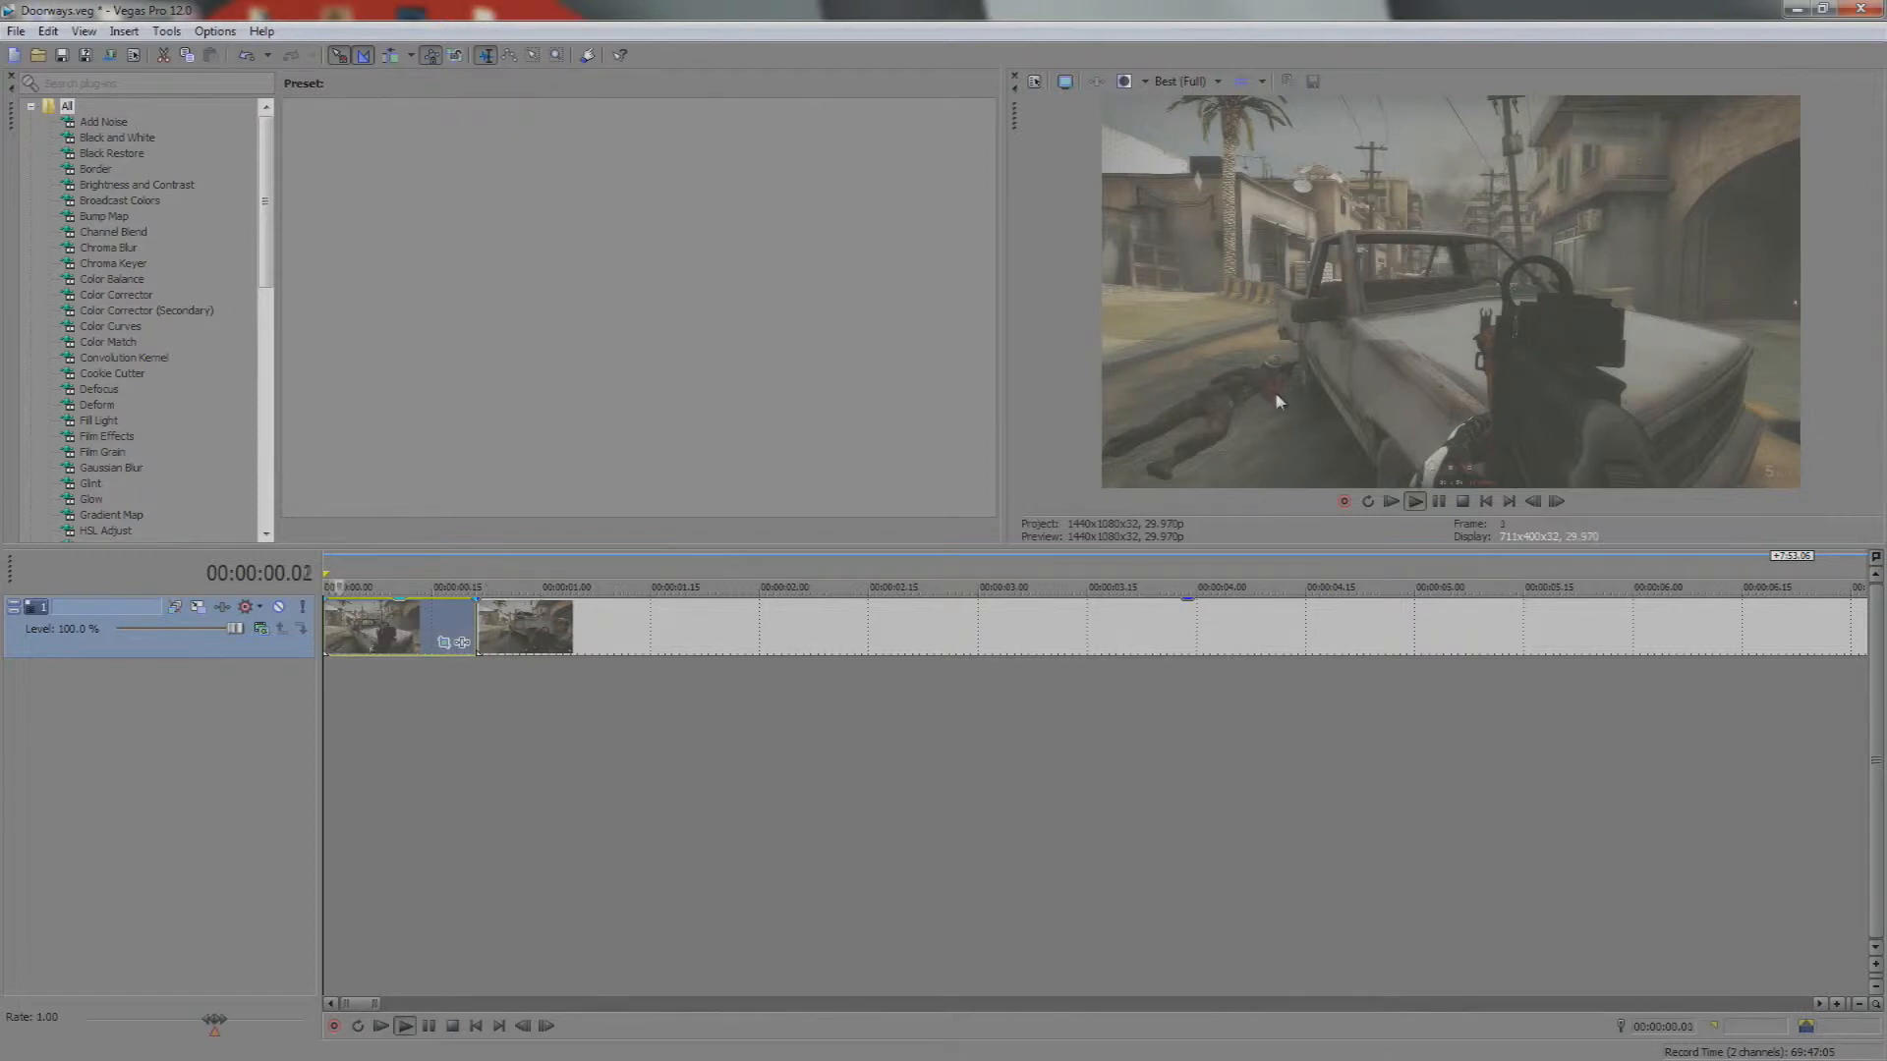
{"action": "key", "text": "space"}
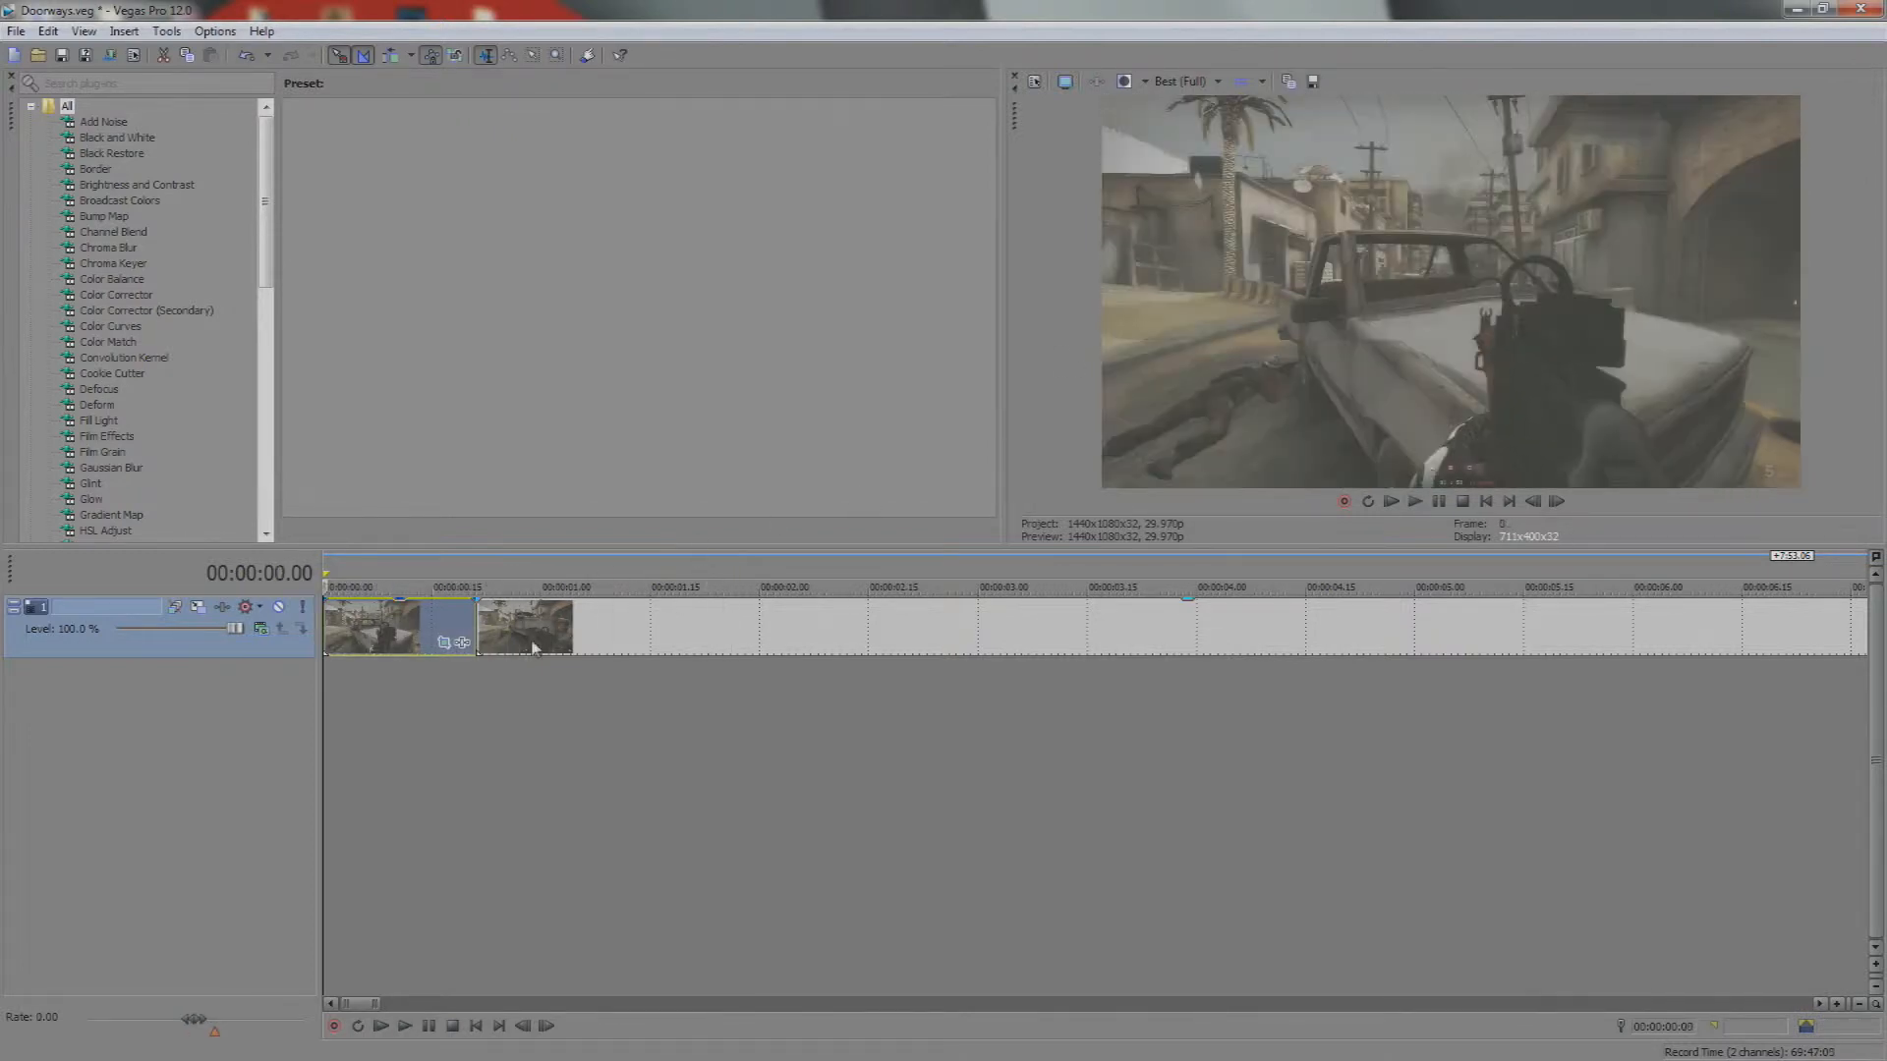
Open Event Pan/Crop for the first segment and examine how the crop frame changes between its keyframes
{"action": "left_click", "coordinate": [444, 641]}
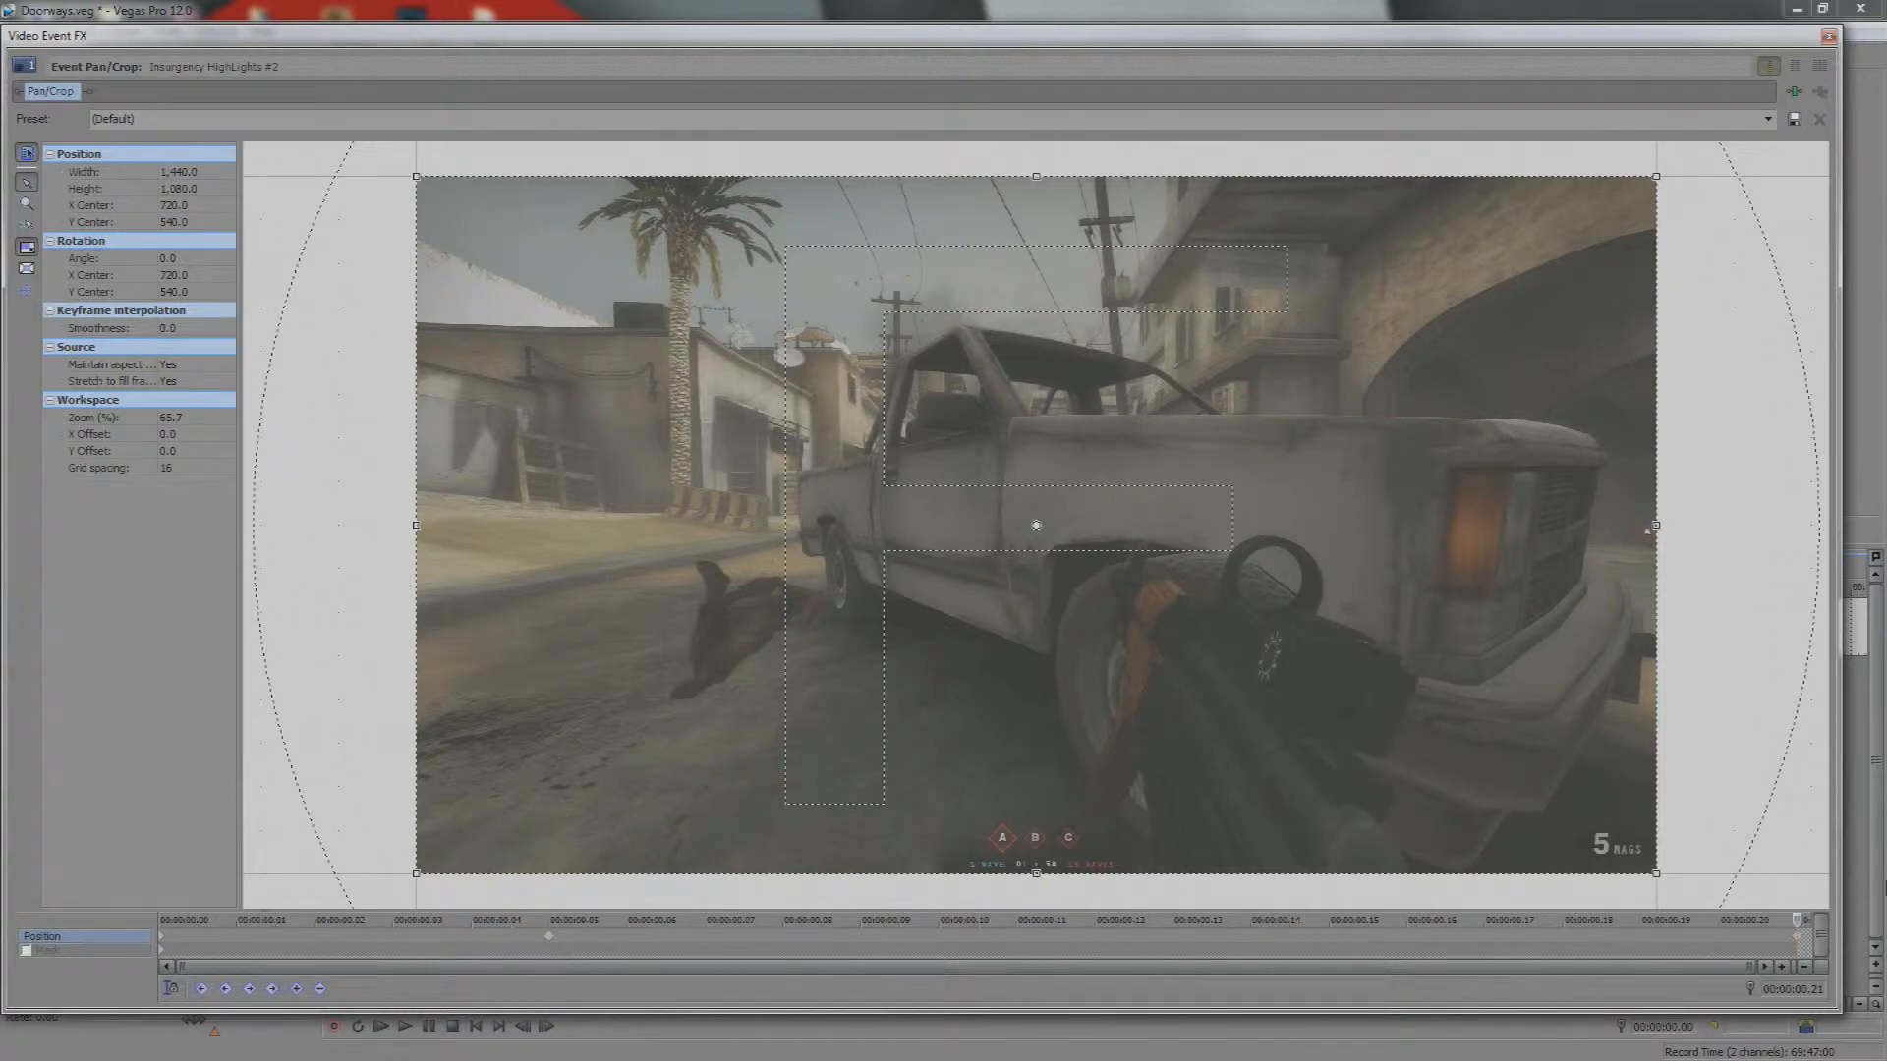
{"action": "left_click_drag", "start_coordinate": [1782, 921], "coordinate": [344, 943]}
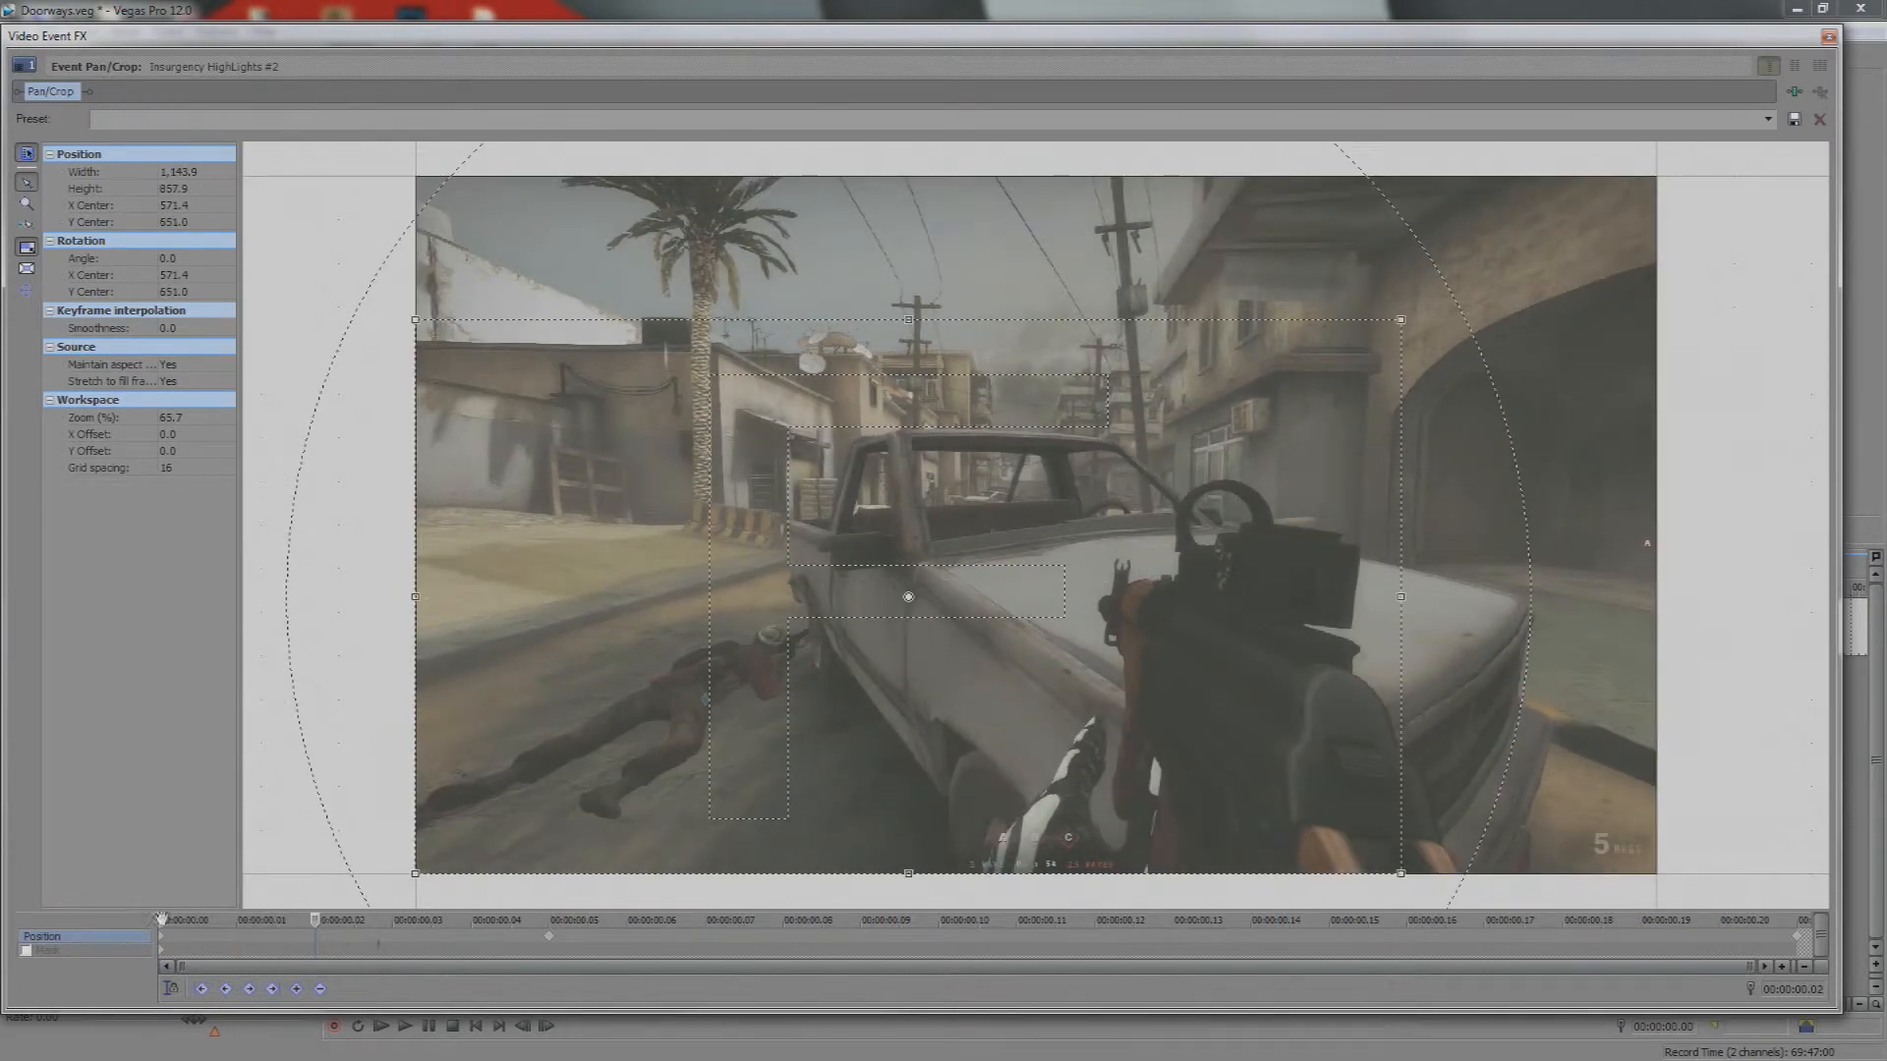
{"action": "left_click_drag", "start_coordinate": [341, 920], "coordinate": [556, 916]}
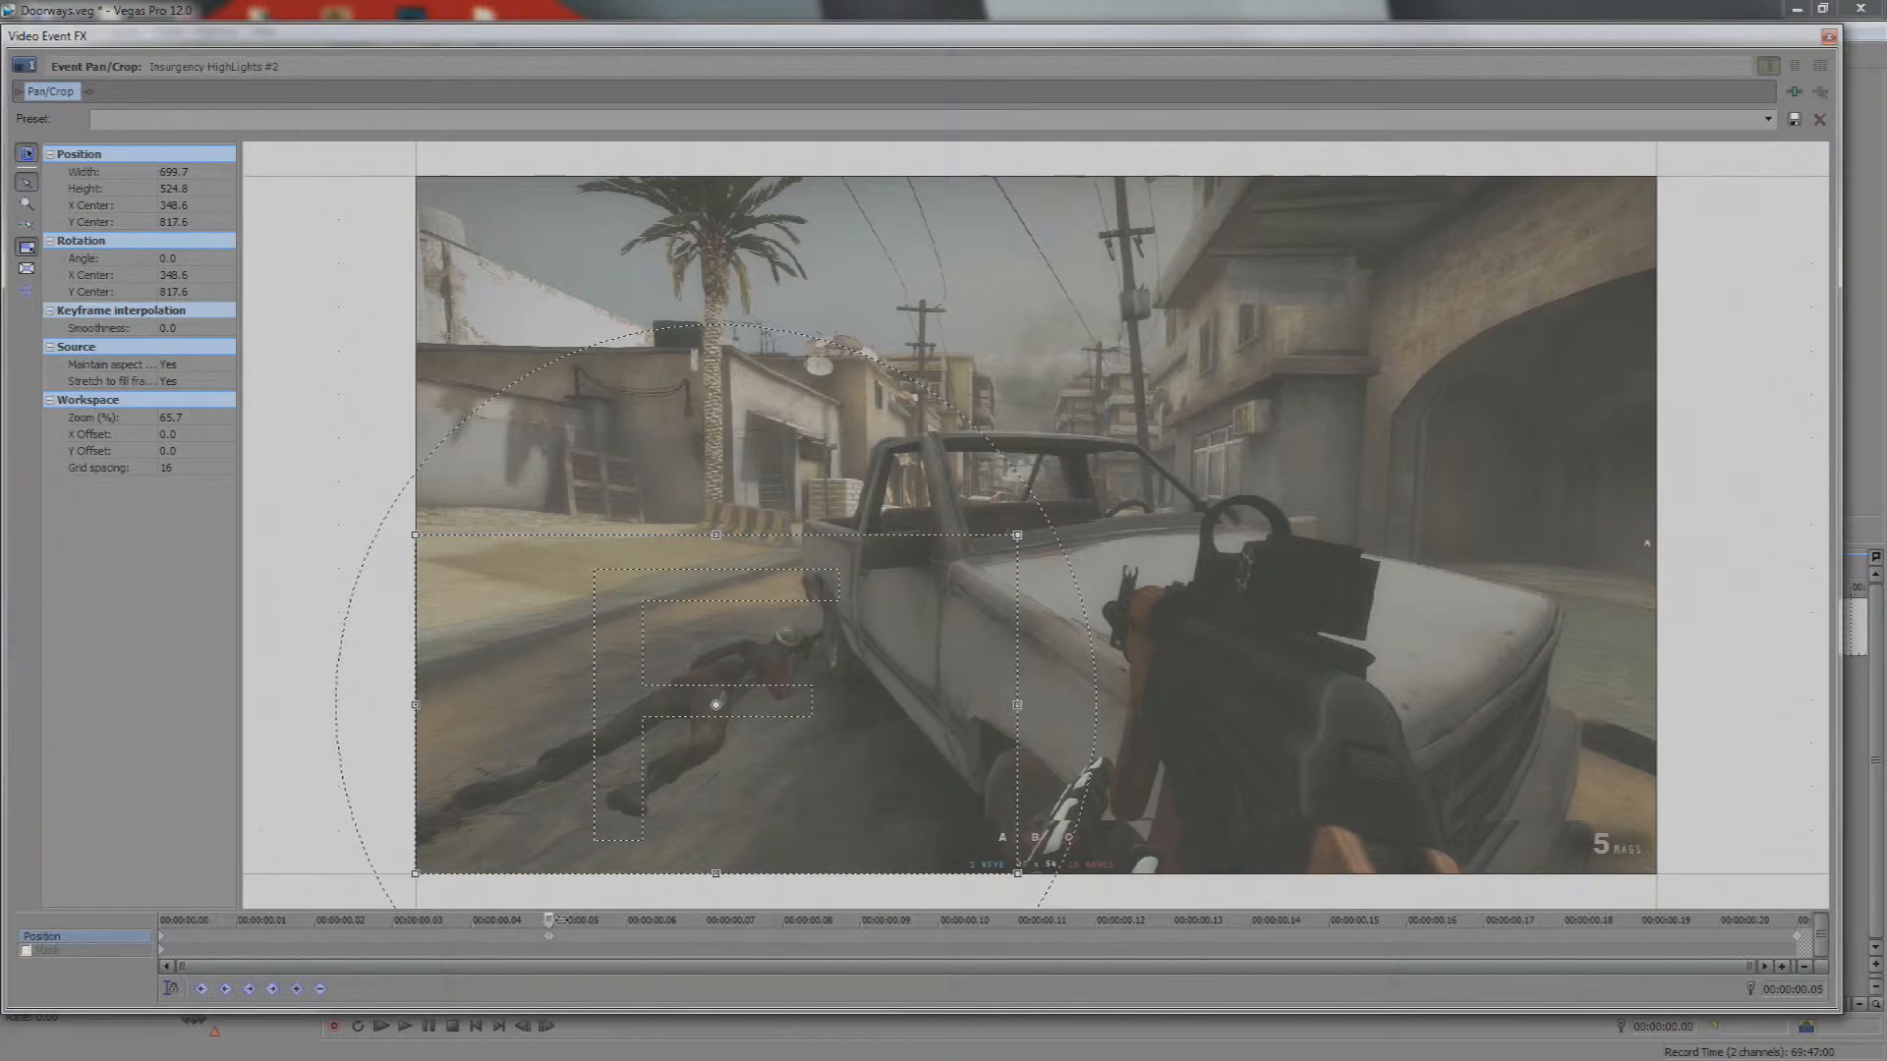
{"action": "left_click_drag", "start_coordinate": [572, 920], "coordinate": [704, 920]}
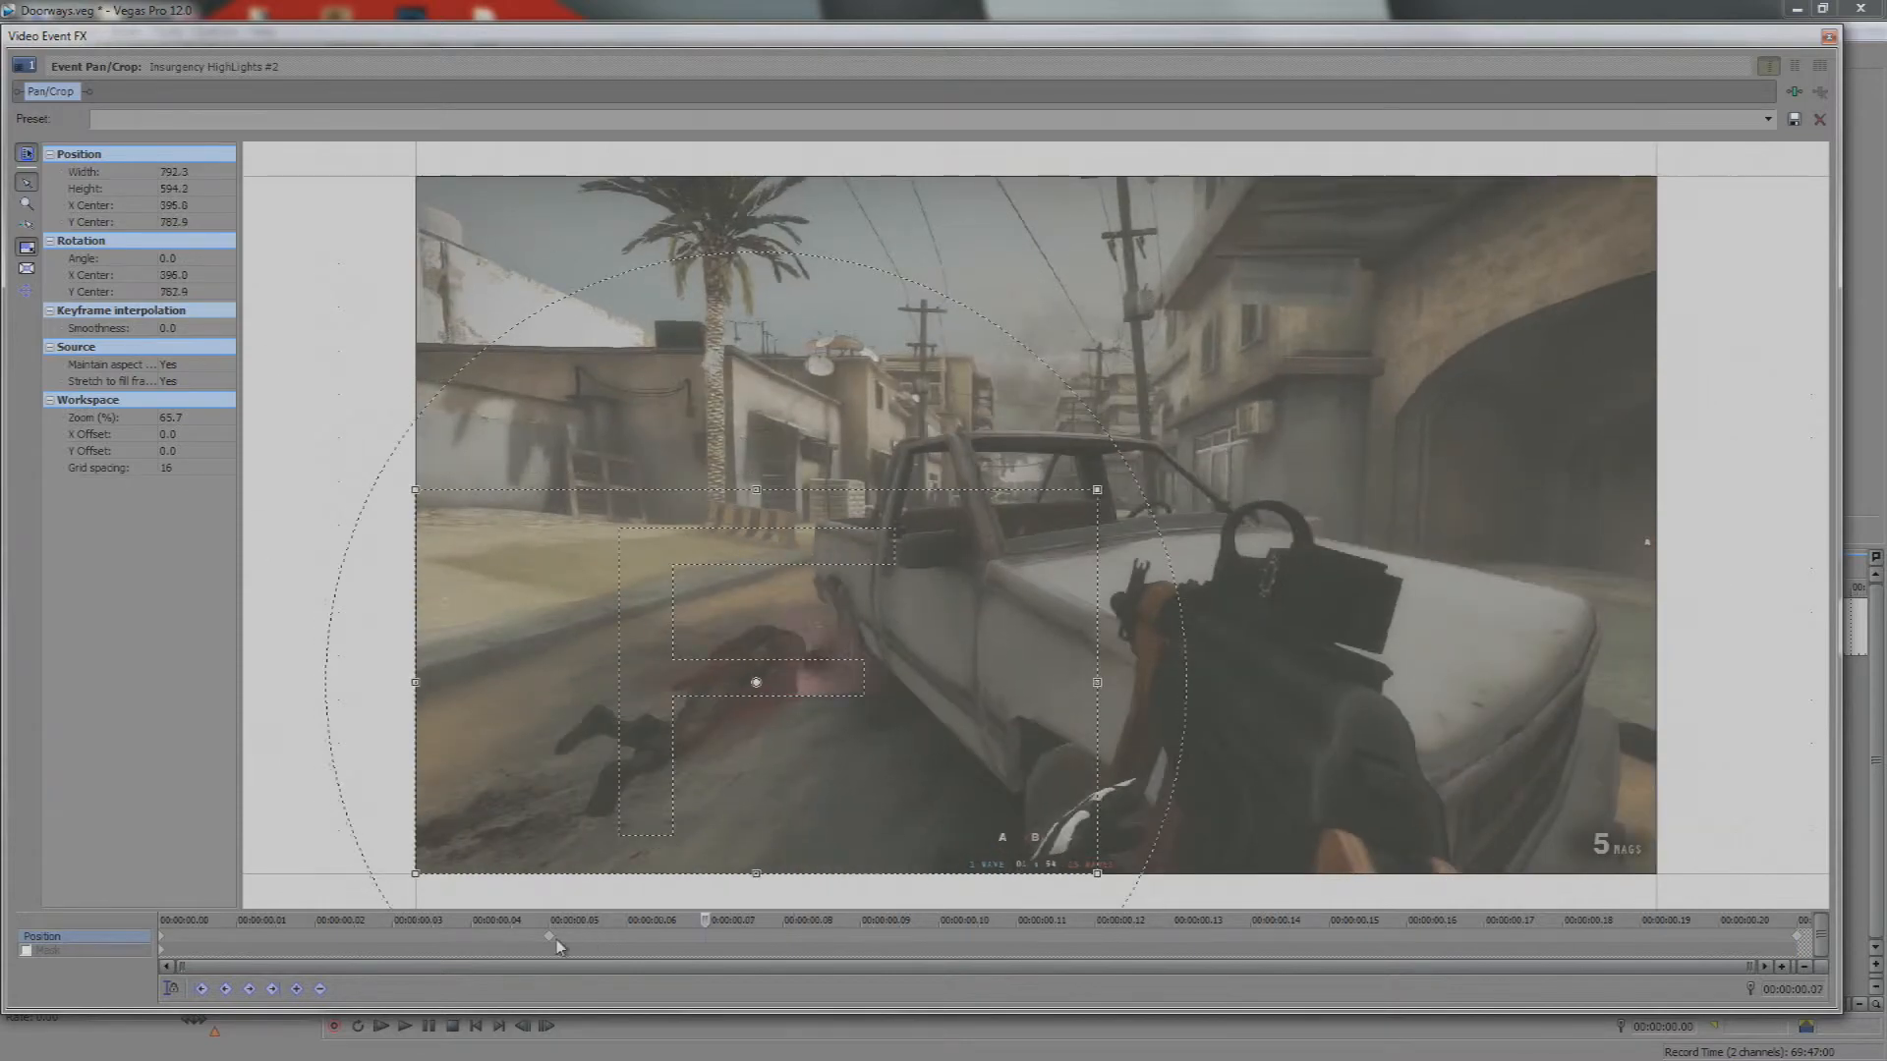
Copy the zoomed-in position keyframe at 00:00:00.05 and paste it at 00:00:00.12
{"action": "right_click", "coordinate": [553, 945]}
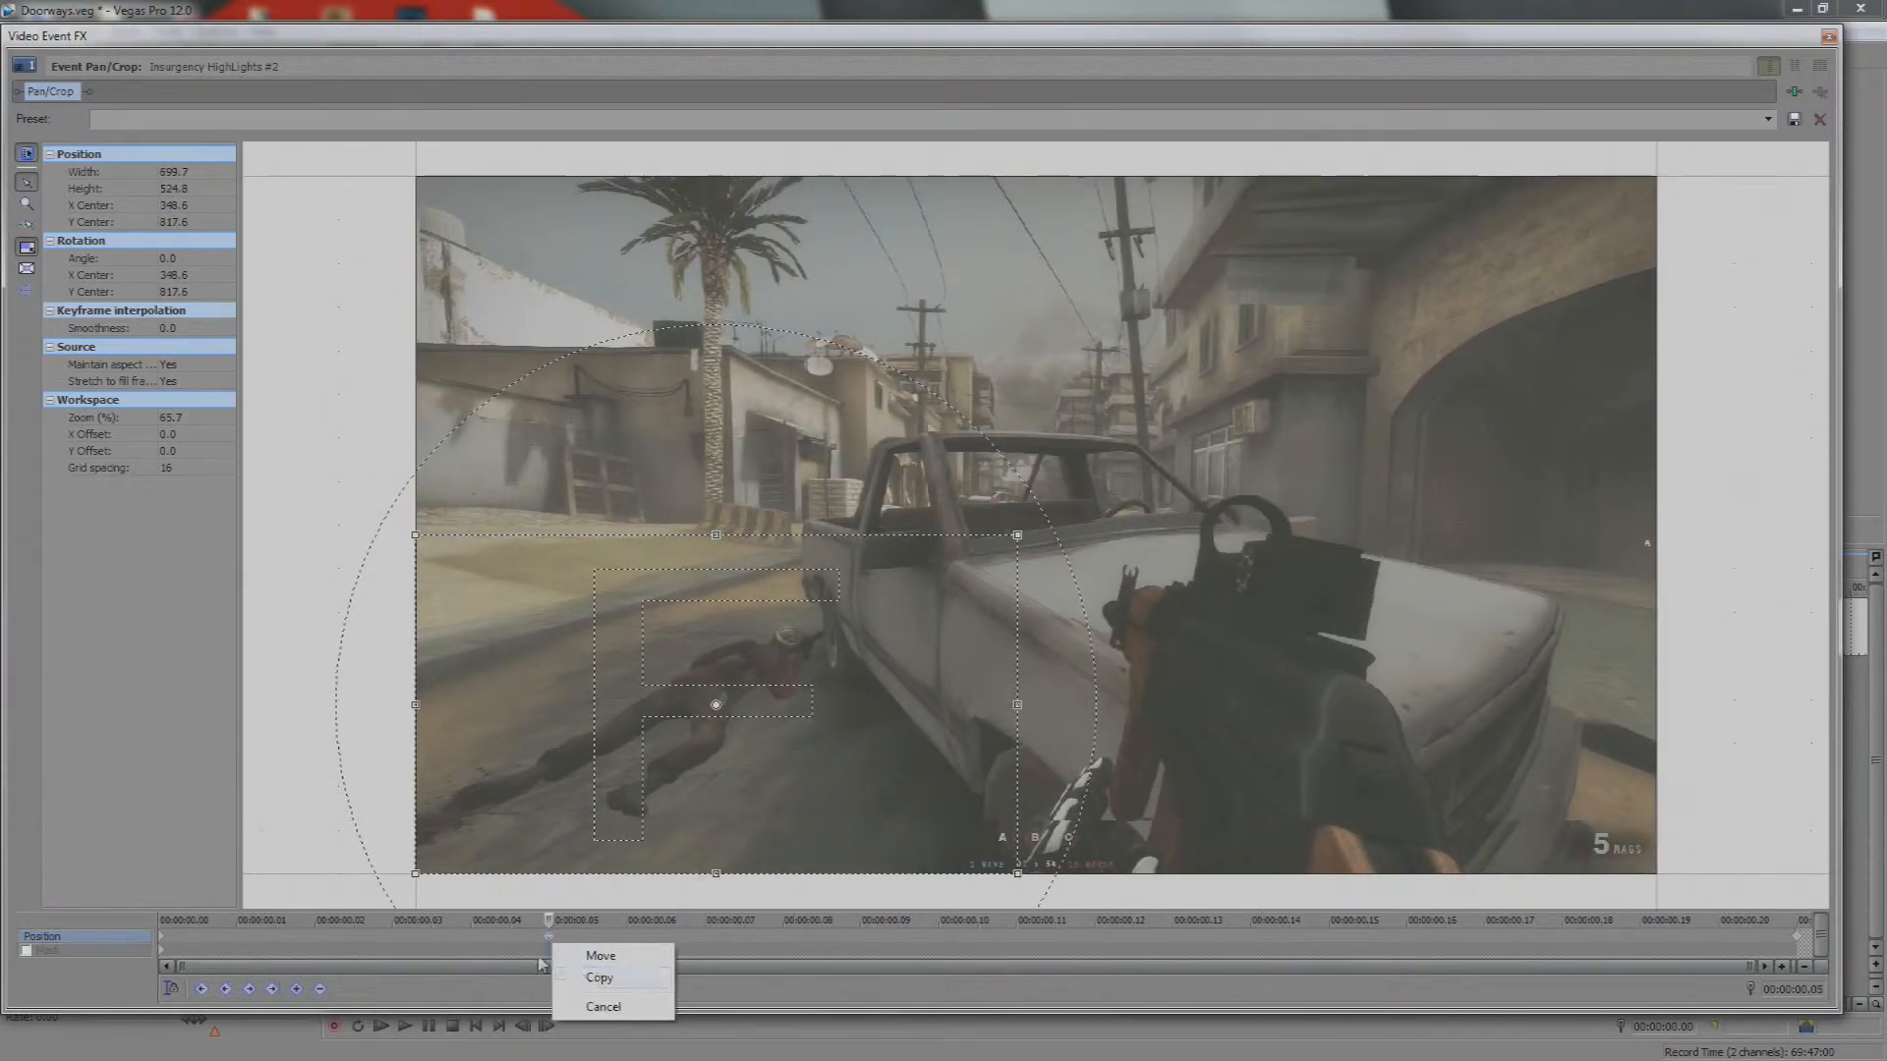
{"action": "left_click", "coordinate": [544, 932]}
{"action": "right_click", "coordinate": [550, 936]}
{"action": "left_click", "coordinate": [592, 736]}
{"action": "left_click_drag", "start_coordinate": [551, 920], "coordinate": [1094, 919]}
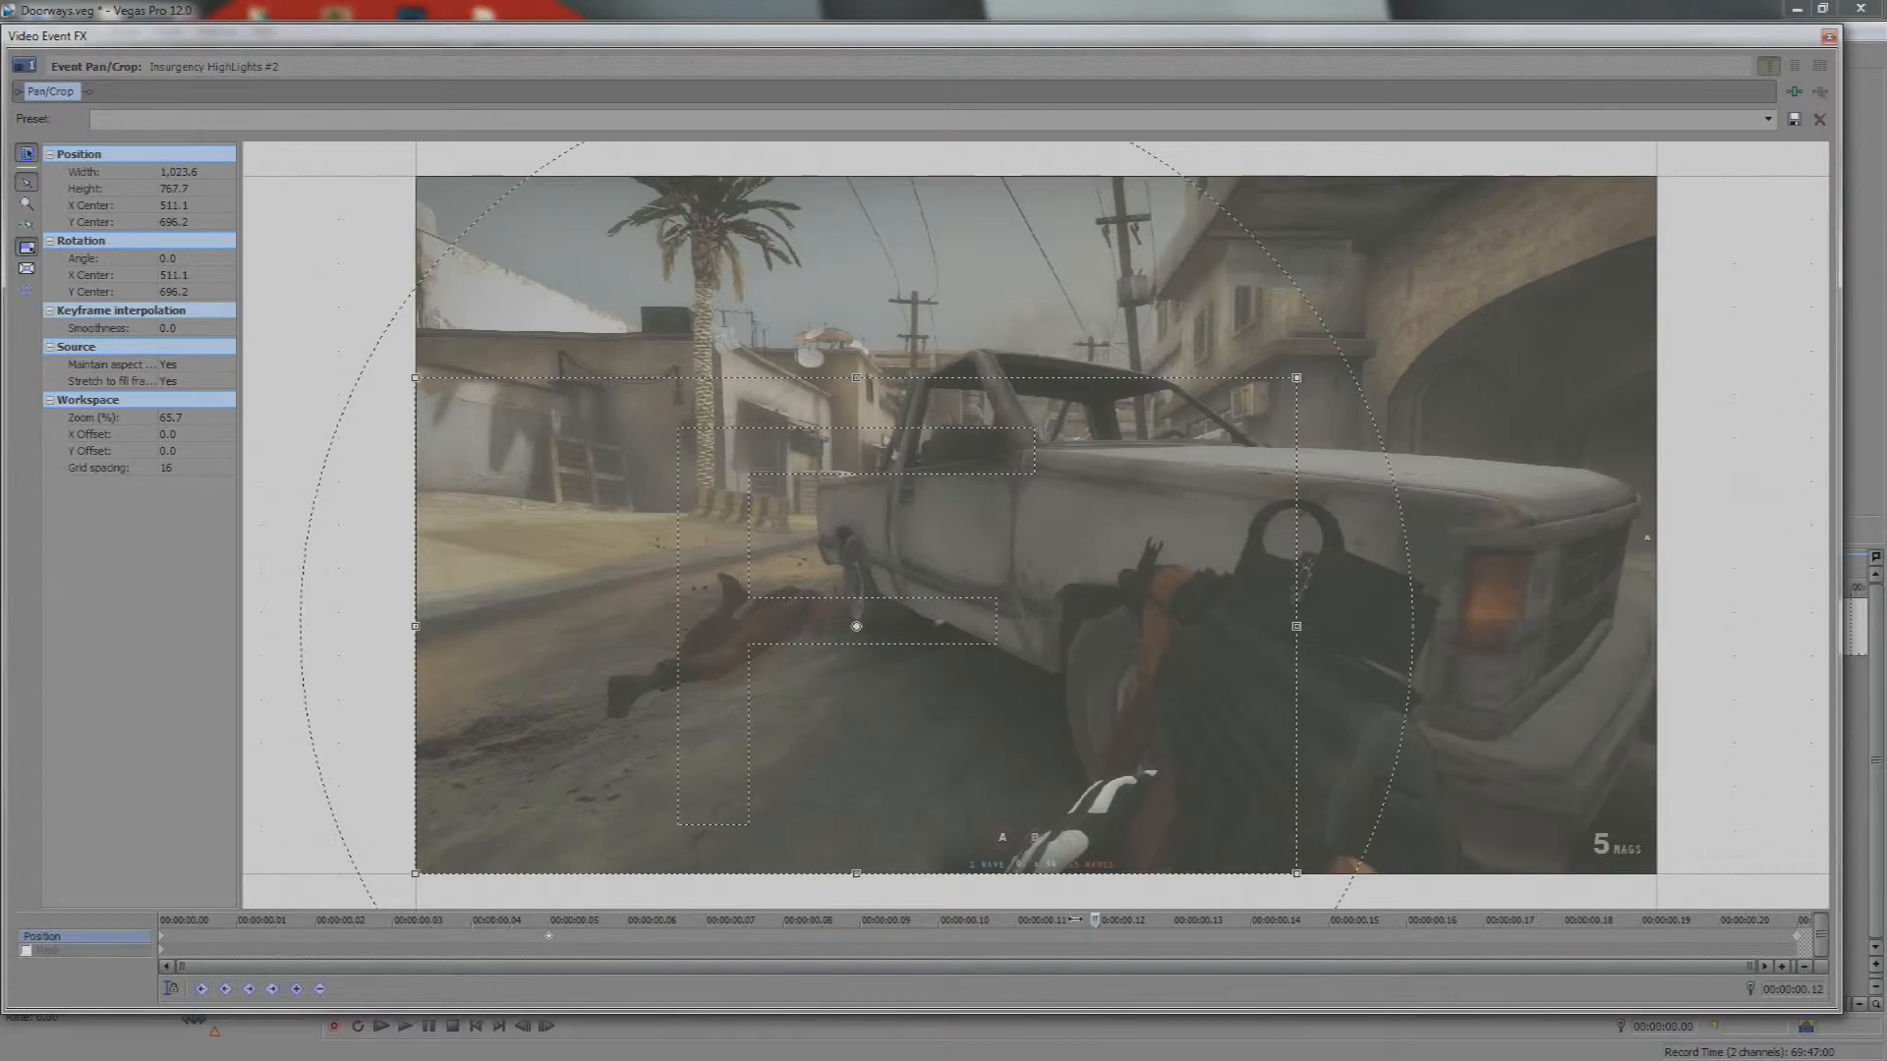
{"action": "right_click", "coordinate": [1097, 936]}
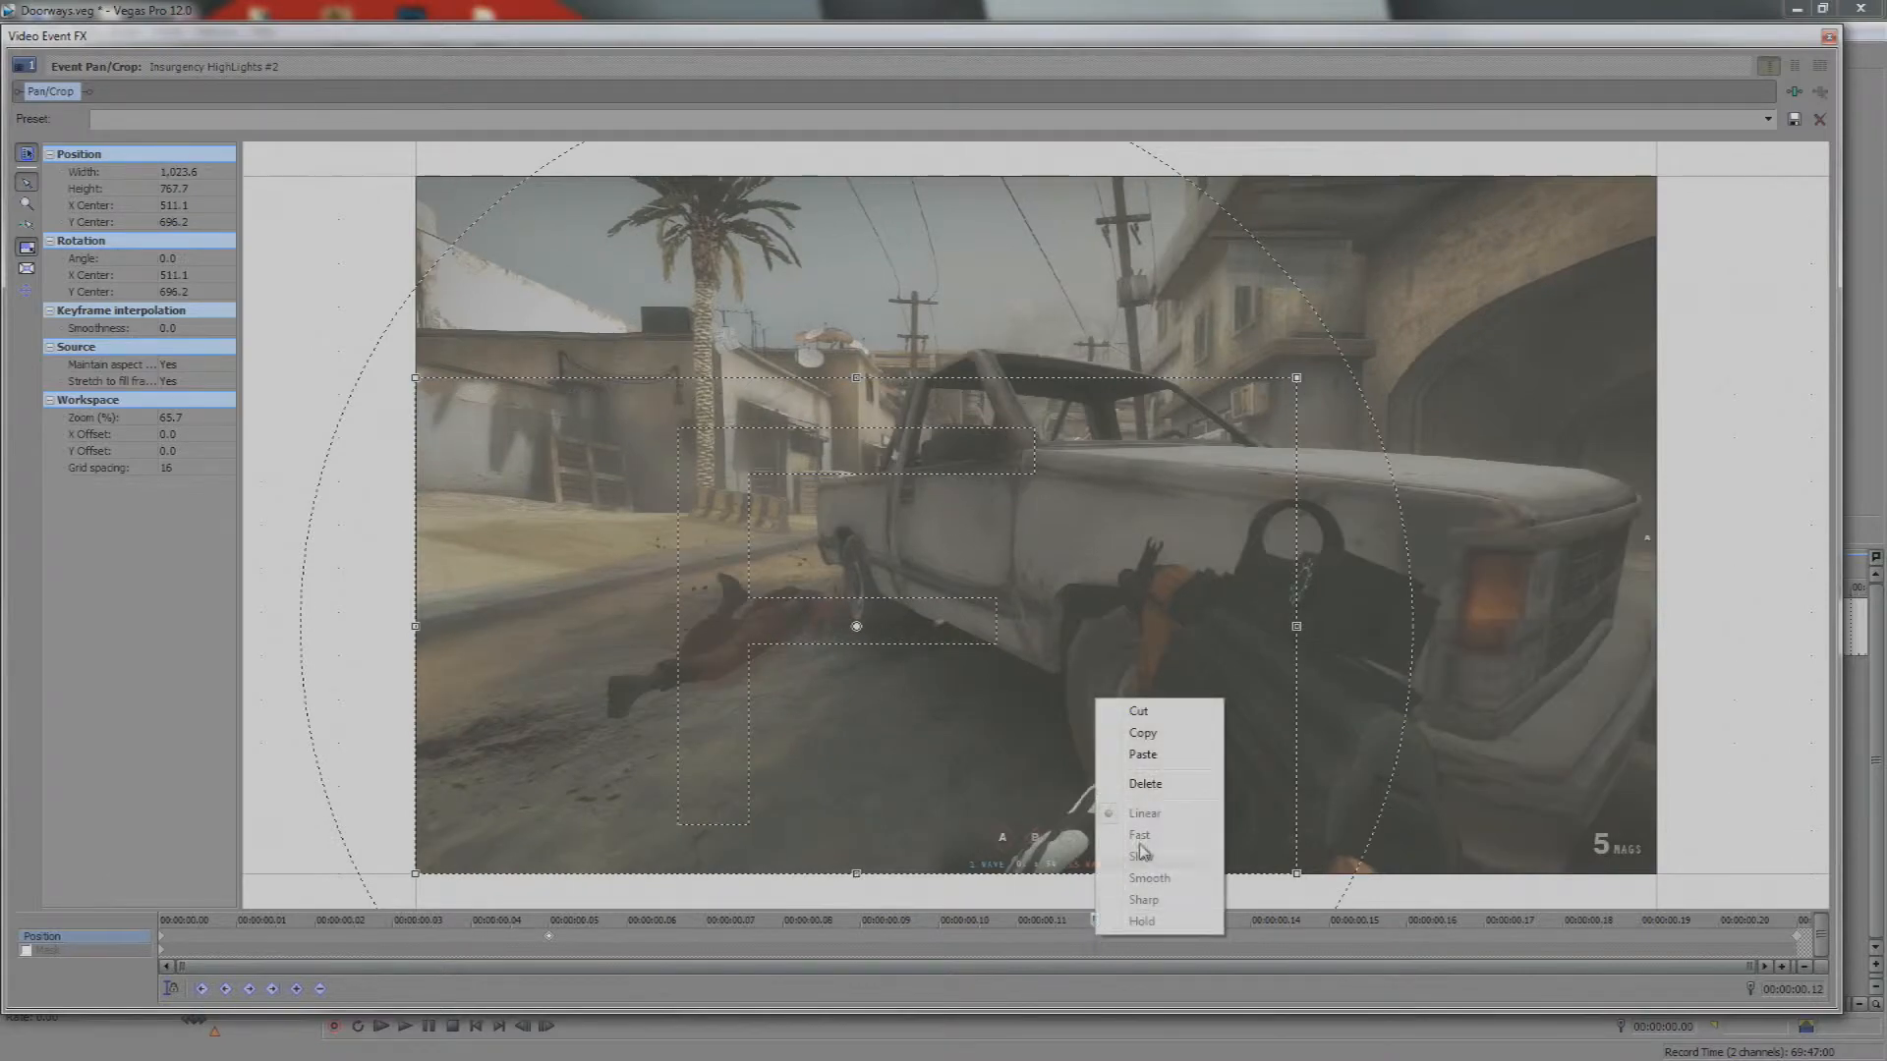
{"action": "left_click", "coordinate": [1152, 762]}
Set the interpolation of the pan/crop position keyframes to Smooth
{"action": "left_click_drag", "start_coordinate": [1094, 918], "coordinate": [1721, 919]}
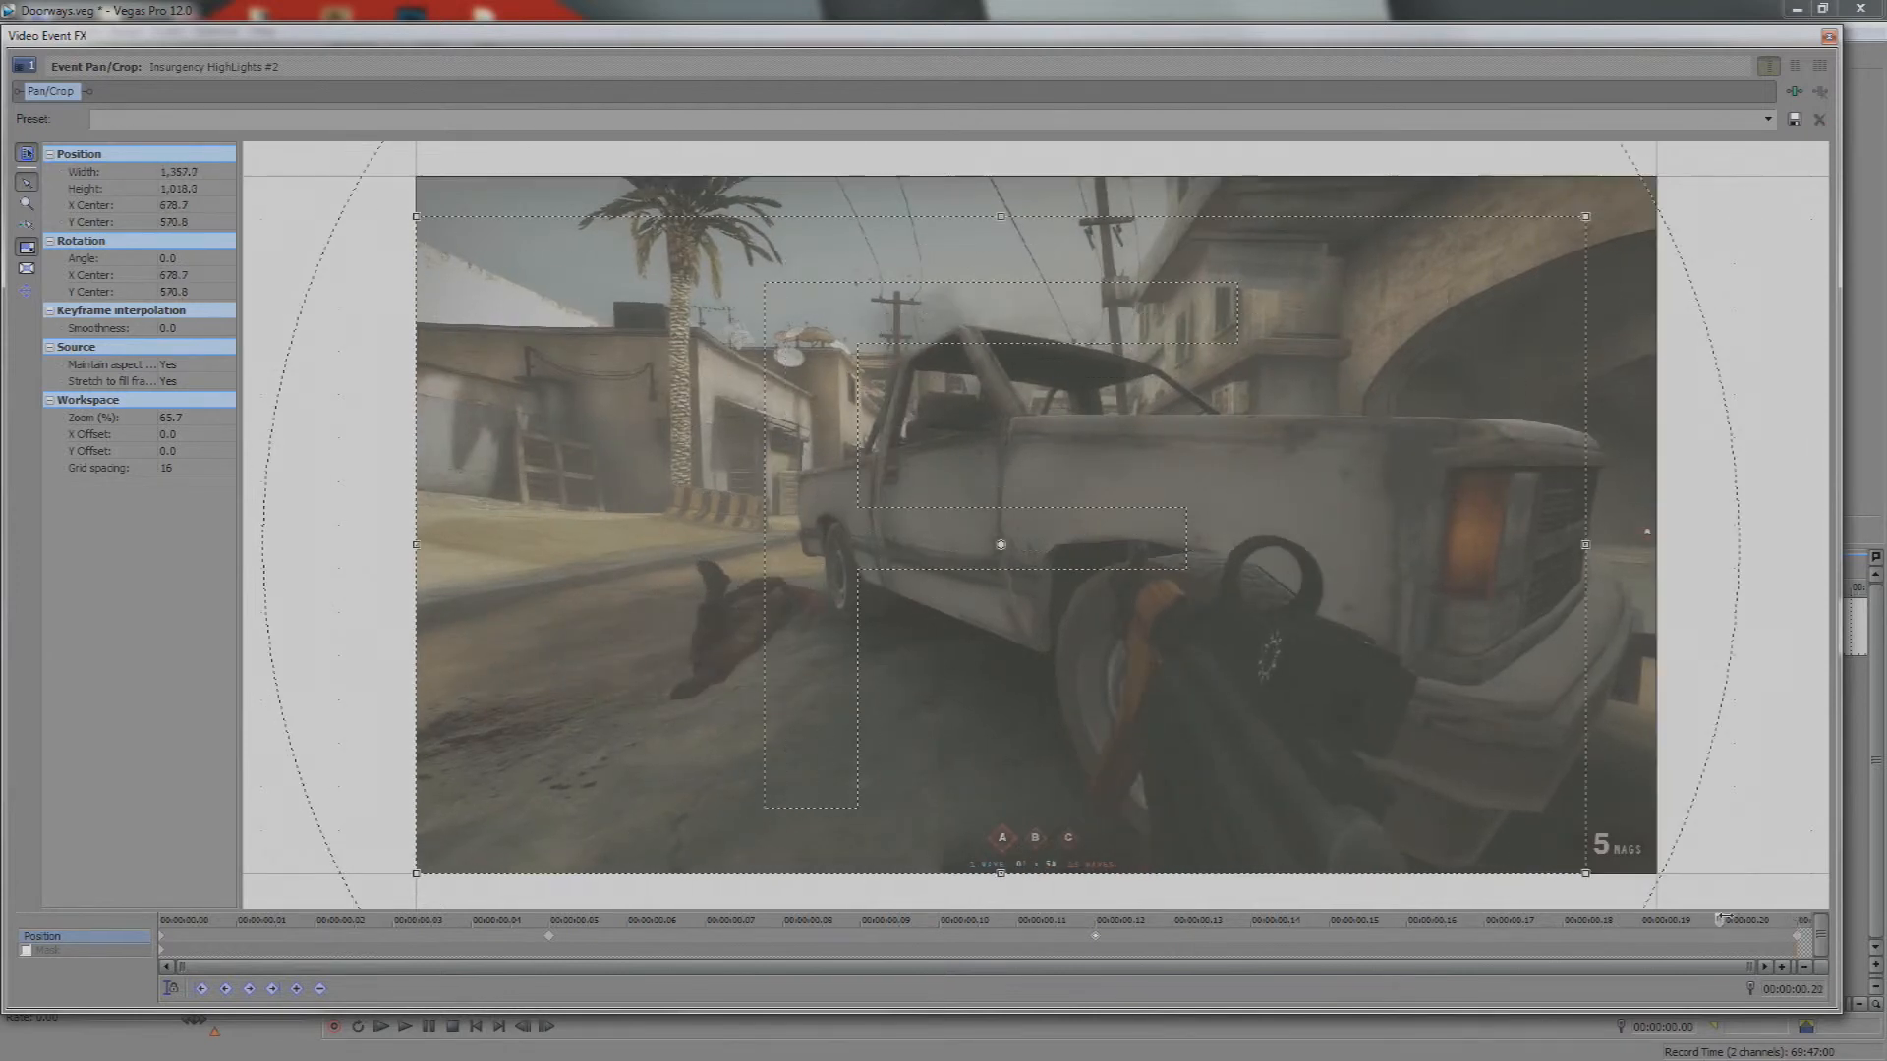
{"action": "left_click", "coordinate": [165, 941]}
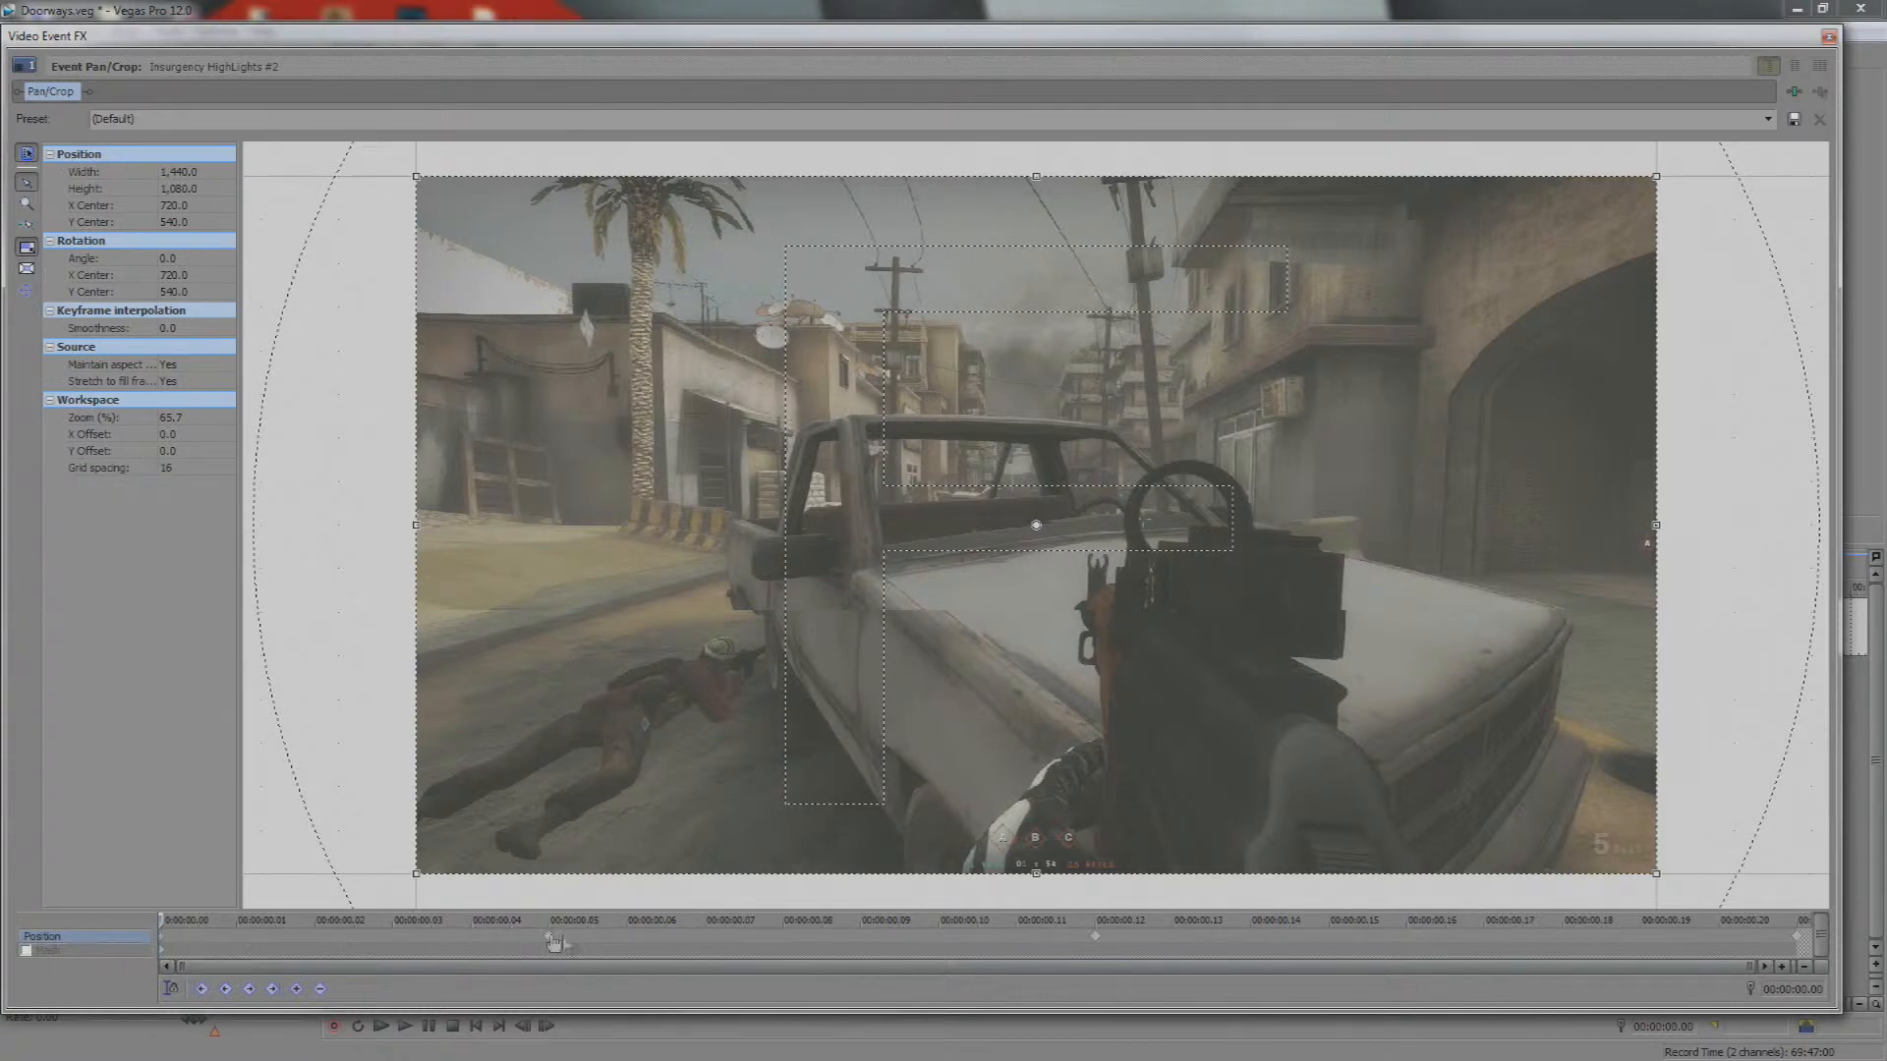
{"action": "right_click", "coordinate": [1803, 946]}
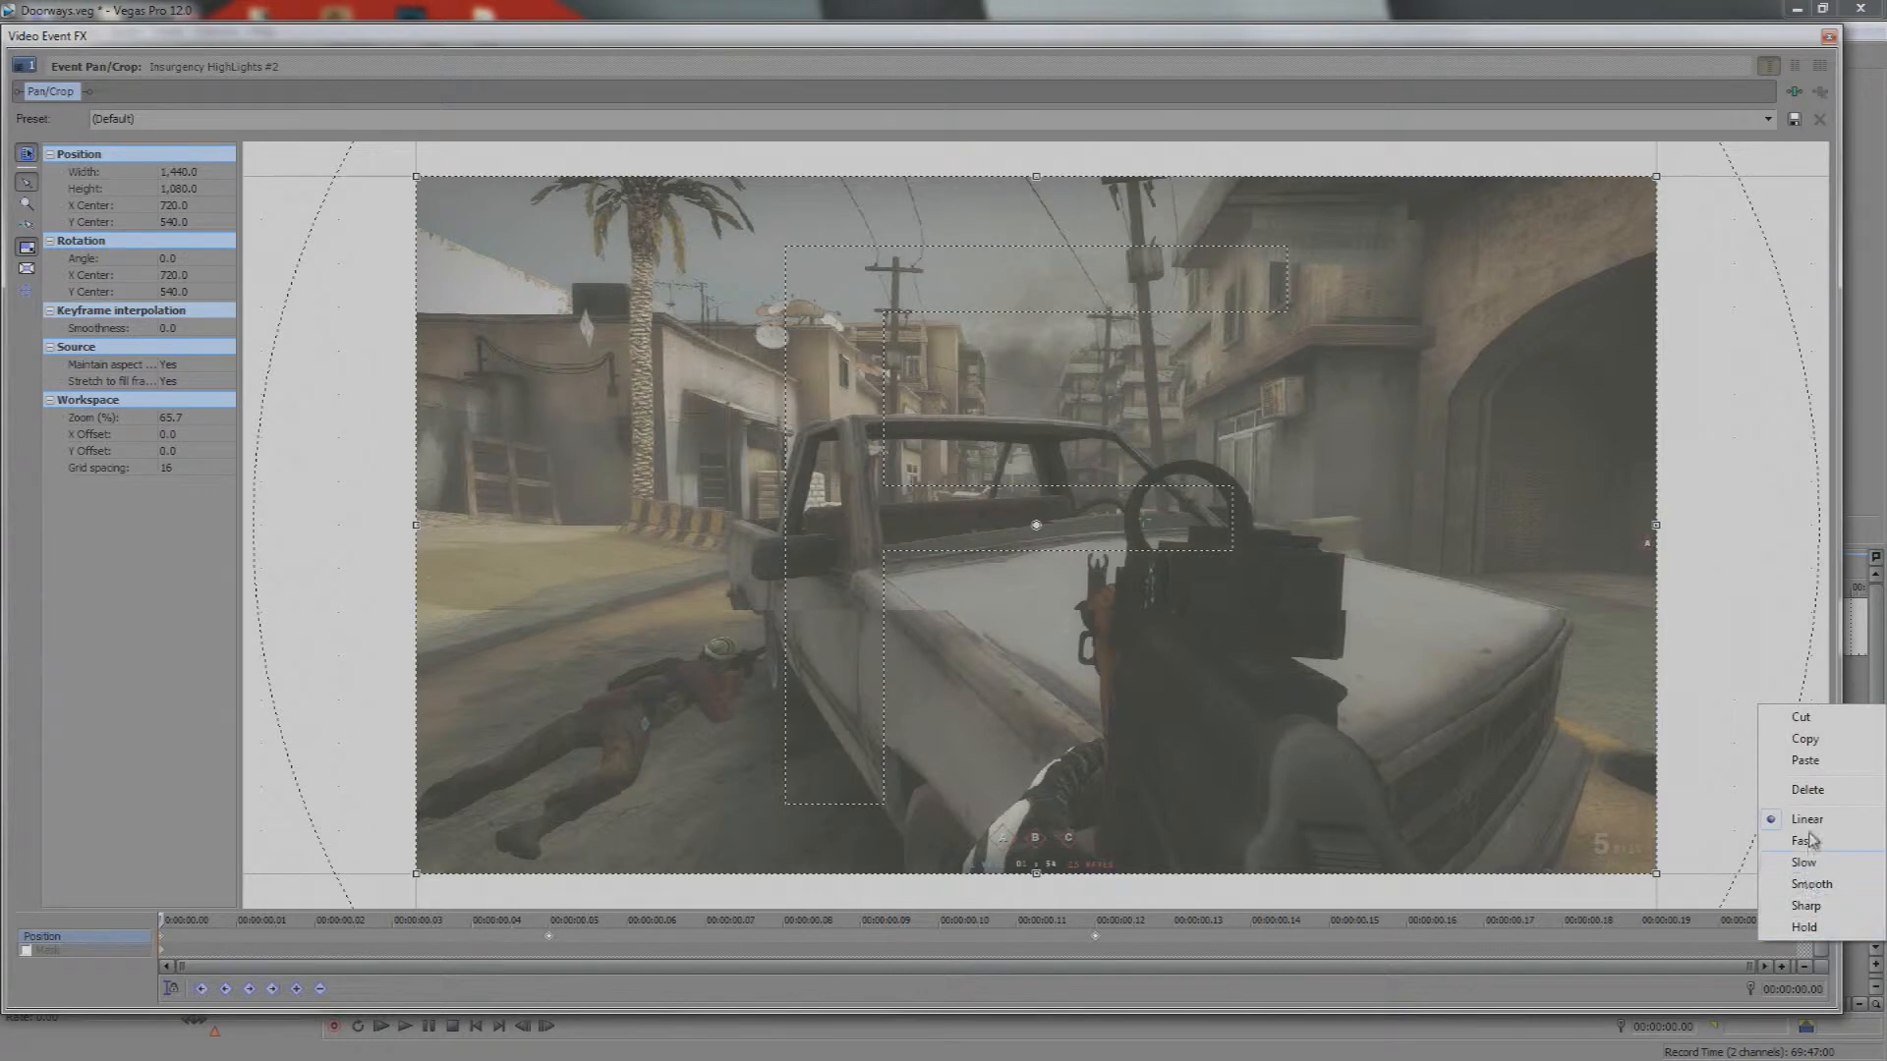
{"action": "left_click", "coordinate": [1811, 884]}
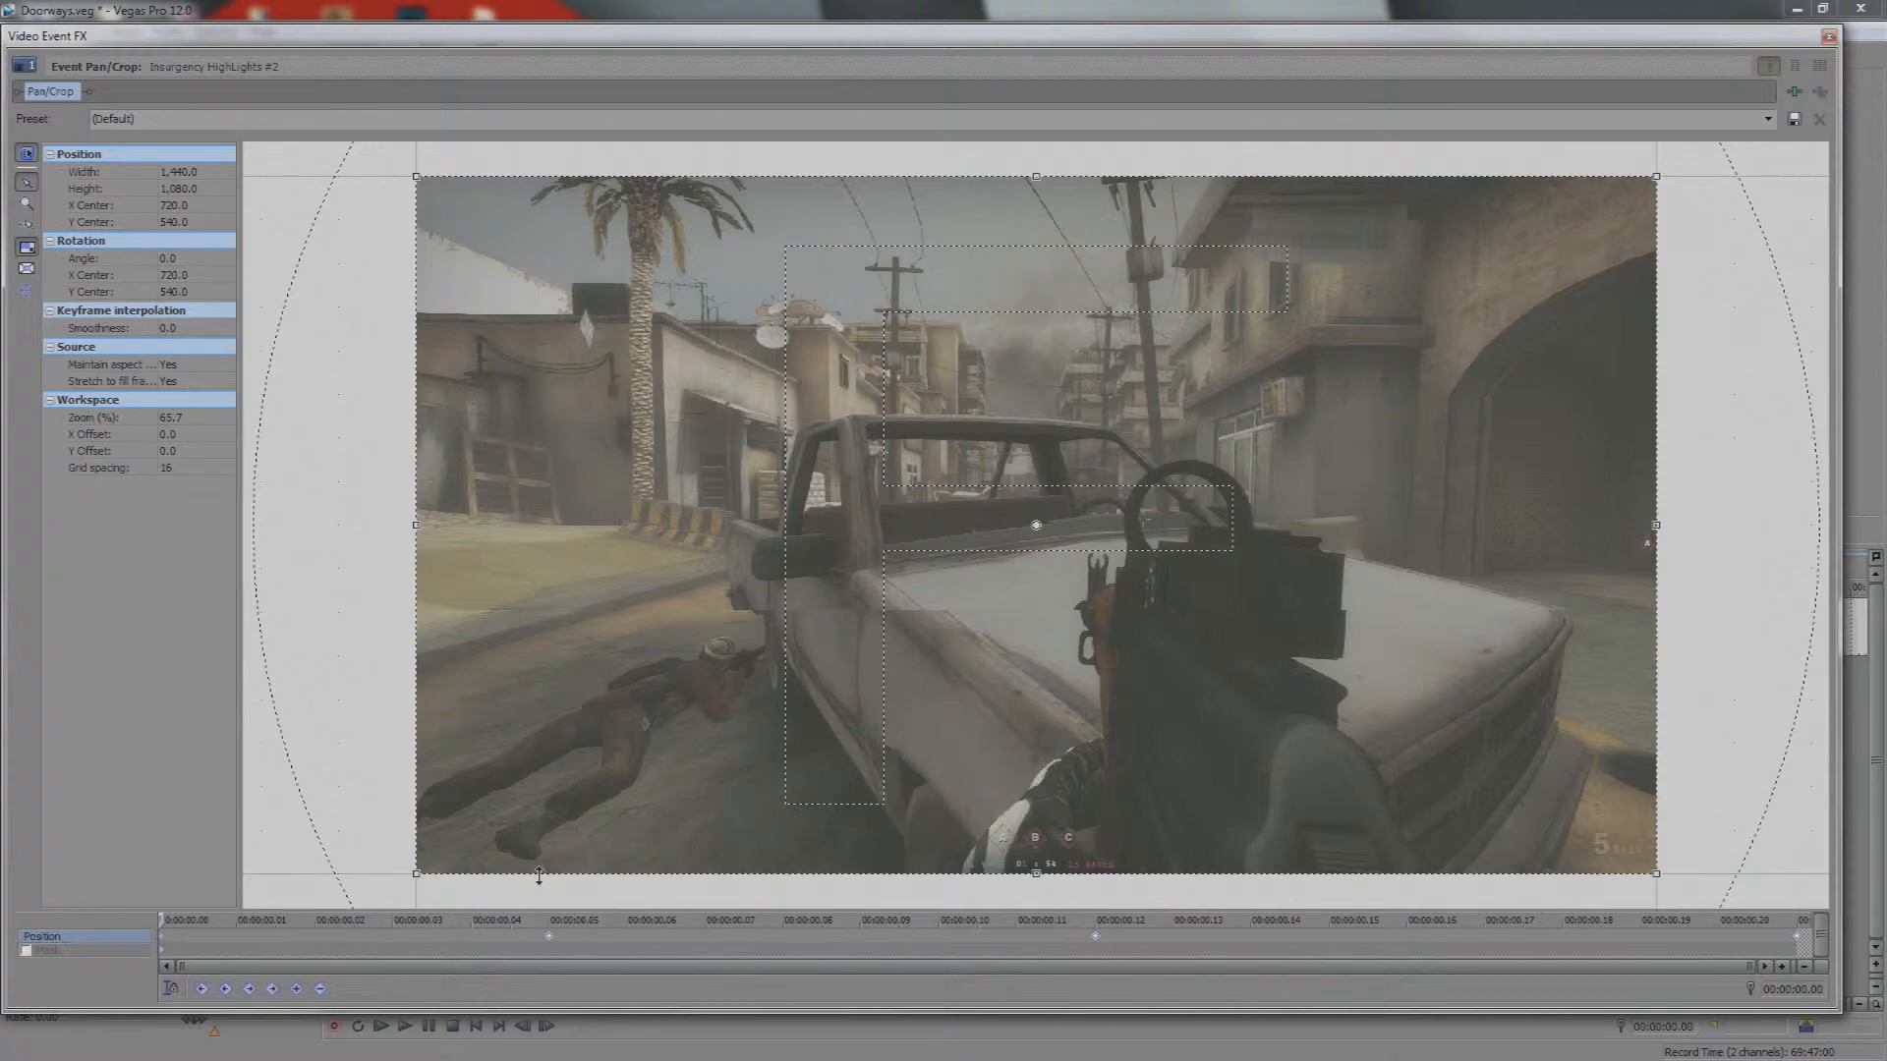
Review the smoothed zoom by scrubbing through its keyframes and playing the segment from the start
{"action": "left_click_drag", "start_coordinate": [160, 920], "coordinate": [541, 917]}
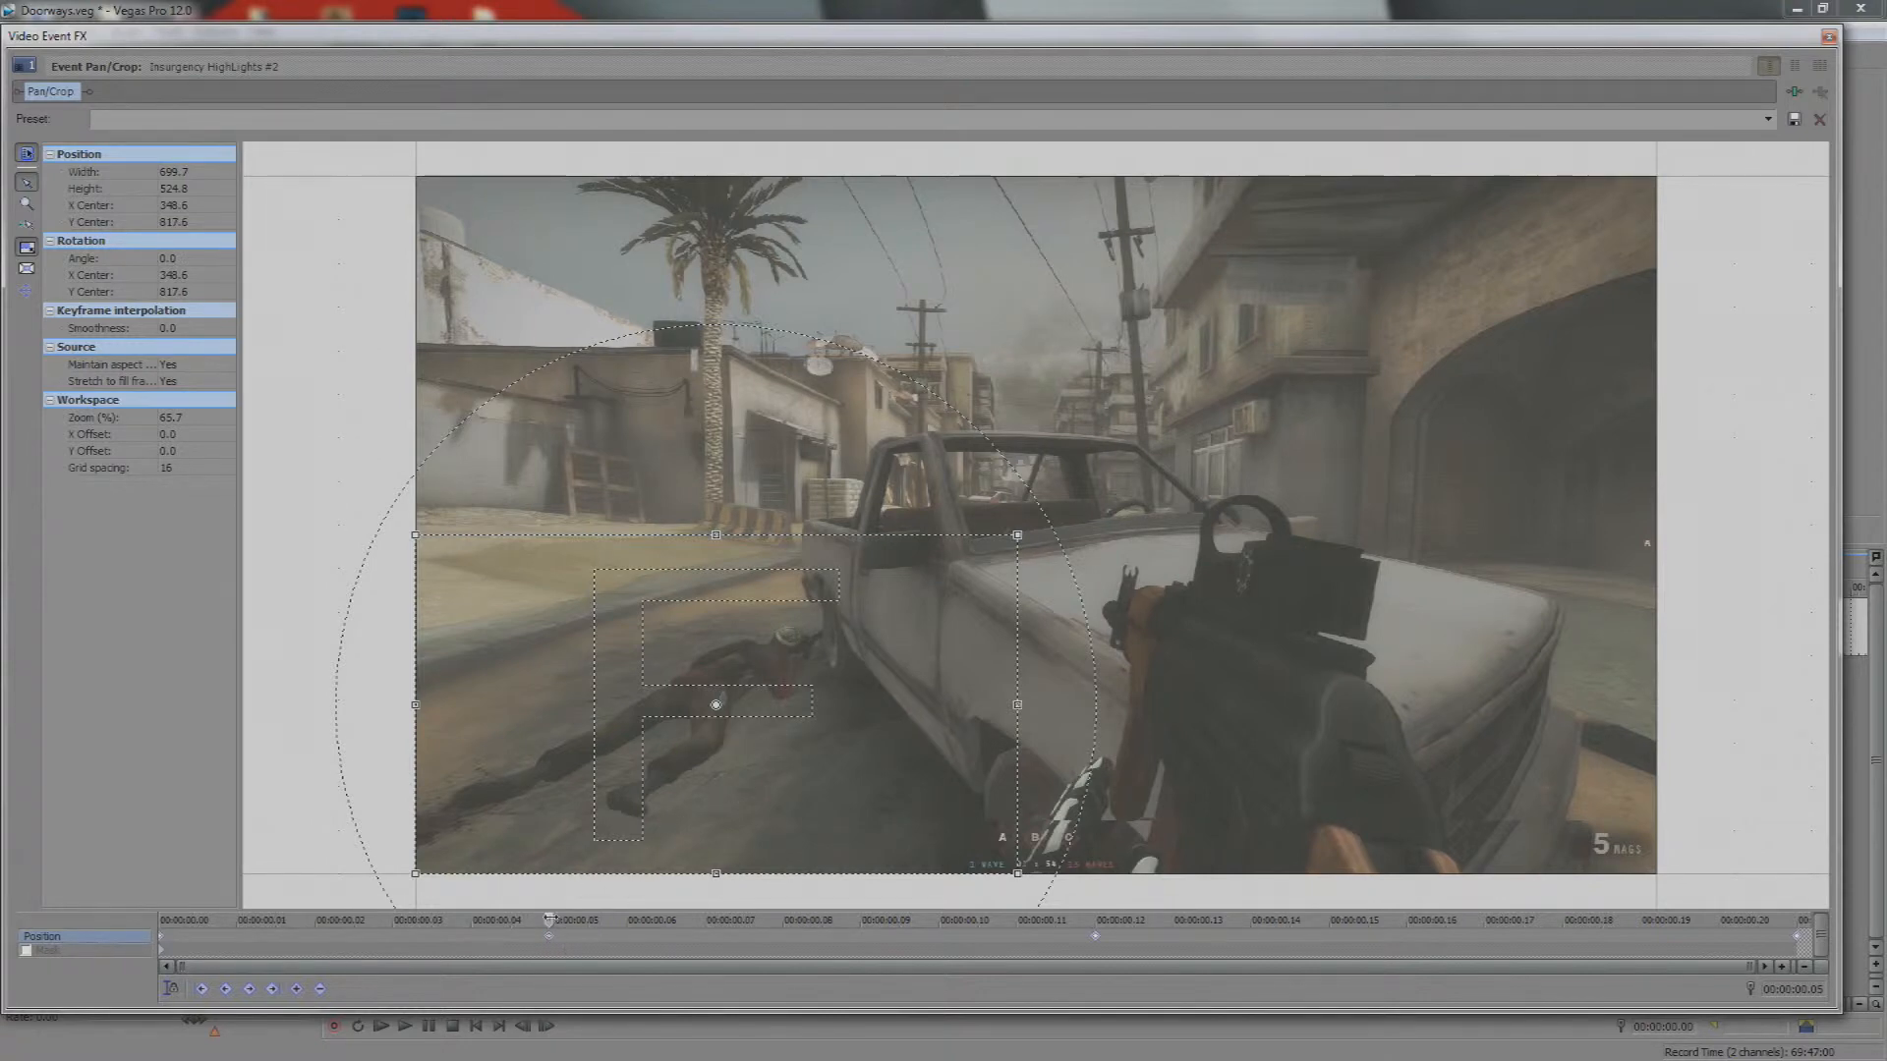
{"action": "left_click_drag", "start_coordinate": [573, 920], "coordinate": [1071, 915]}
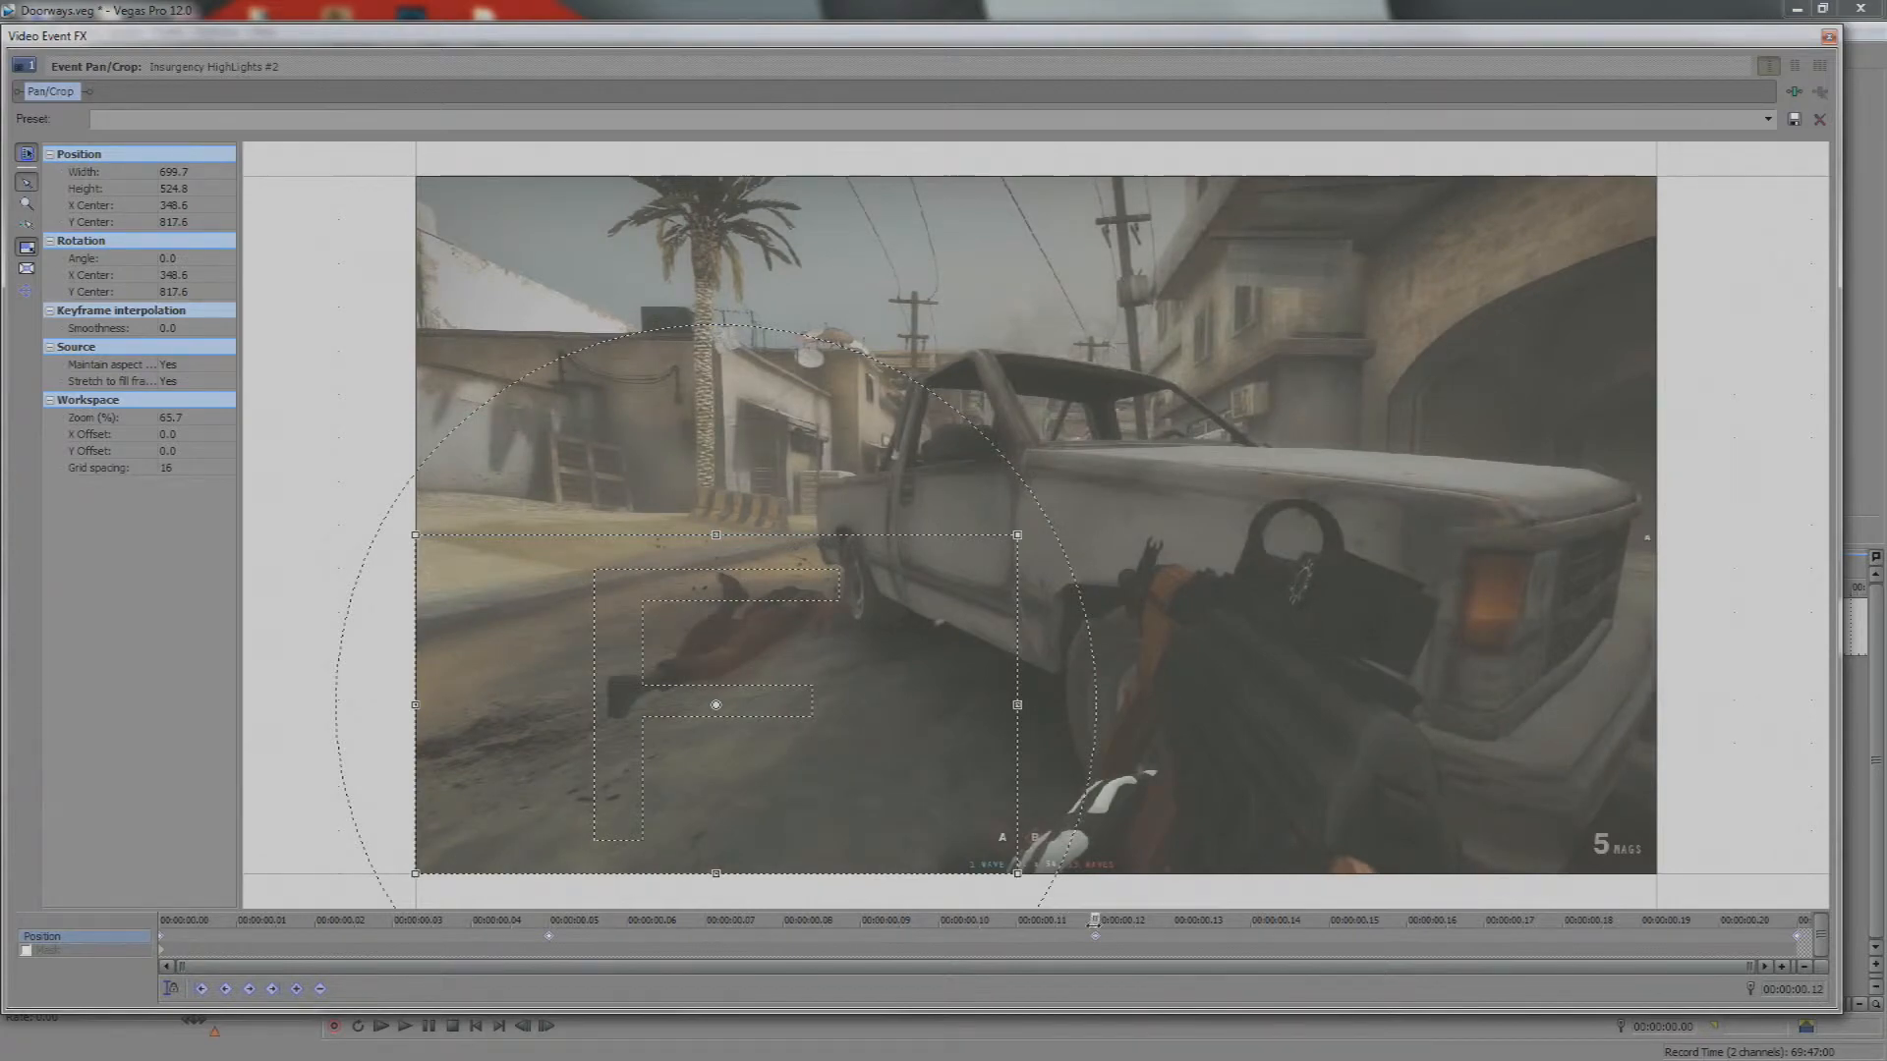
{"action": "left_click_drag", "start_coordinate": [1105, 920], "coordinate": [1790, 920]}
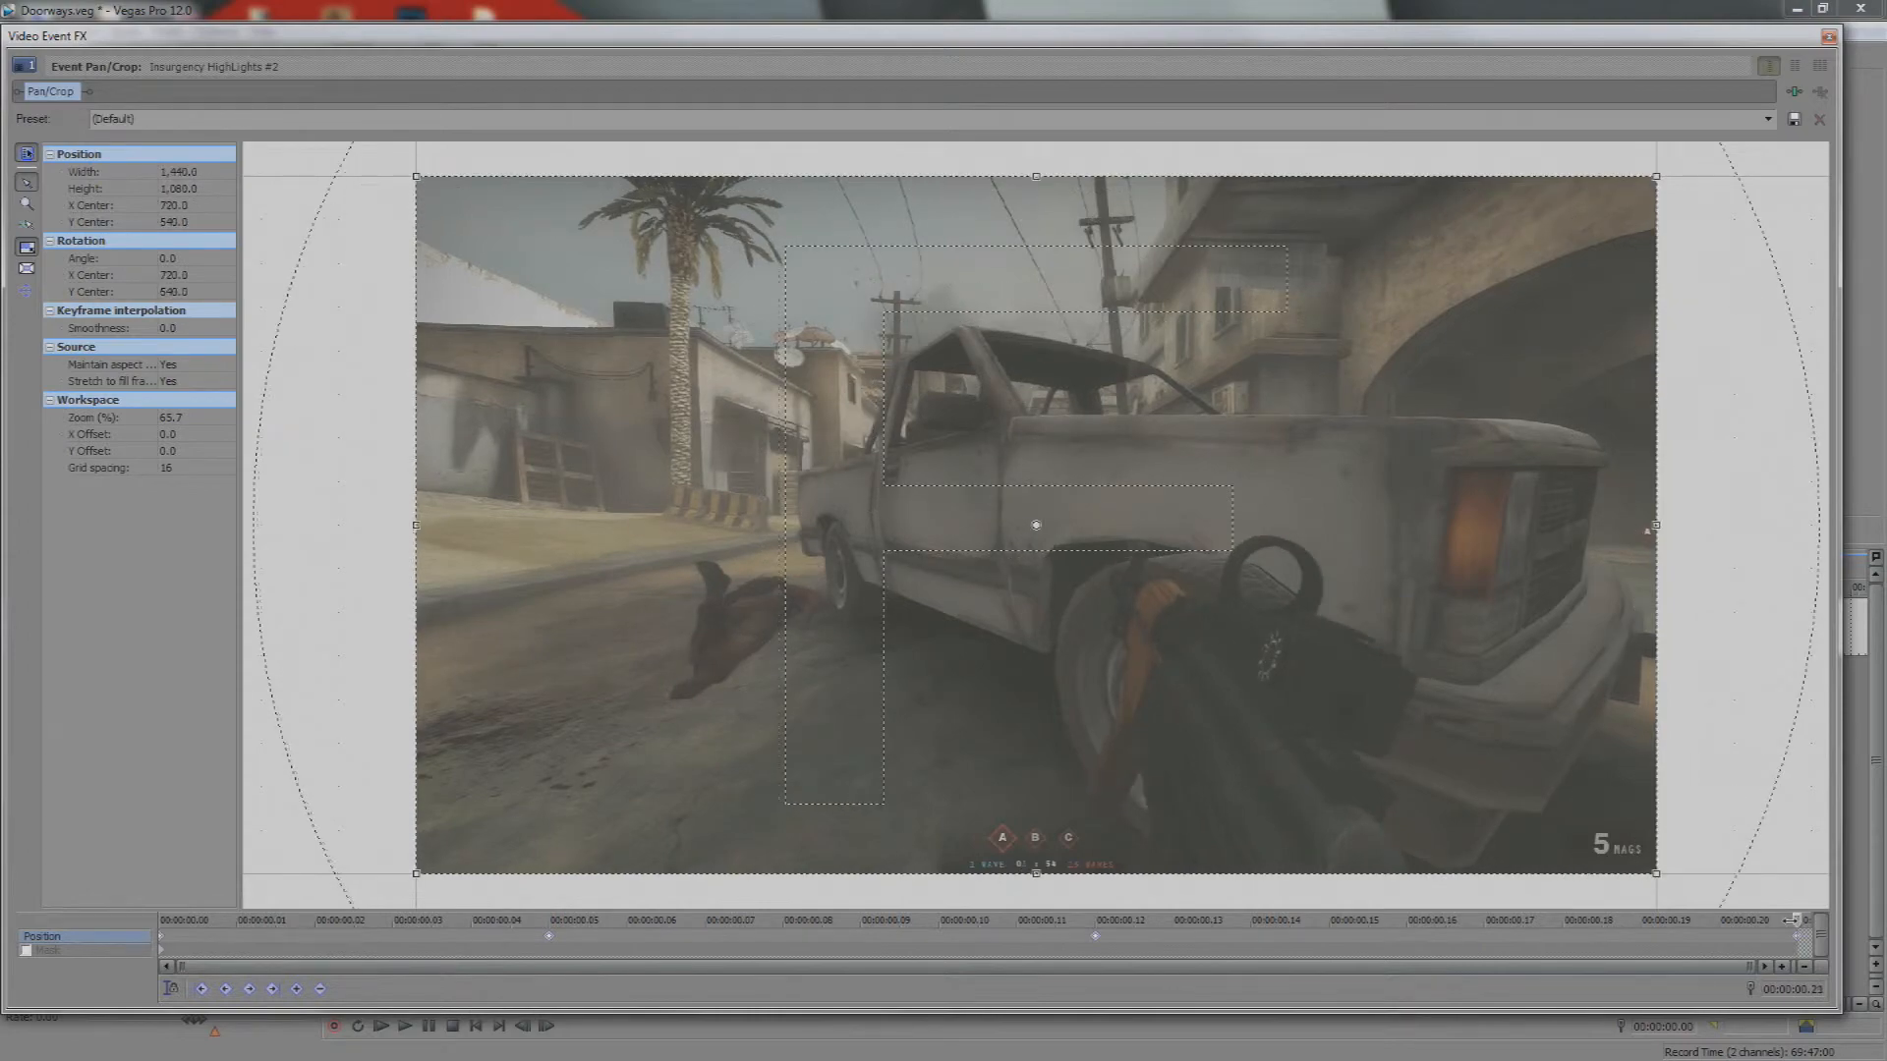
{"action": "left_click", "coordinate": [1830, 37]}
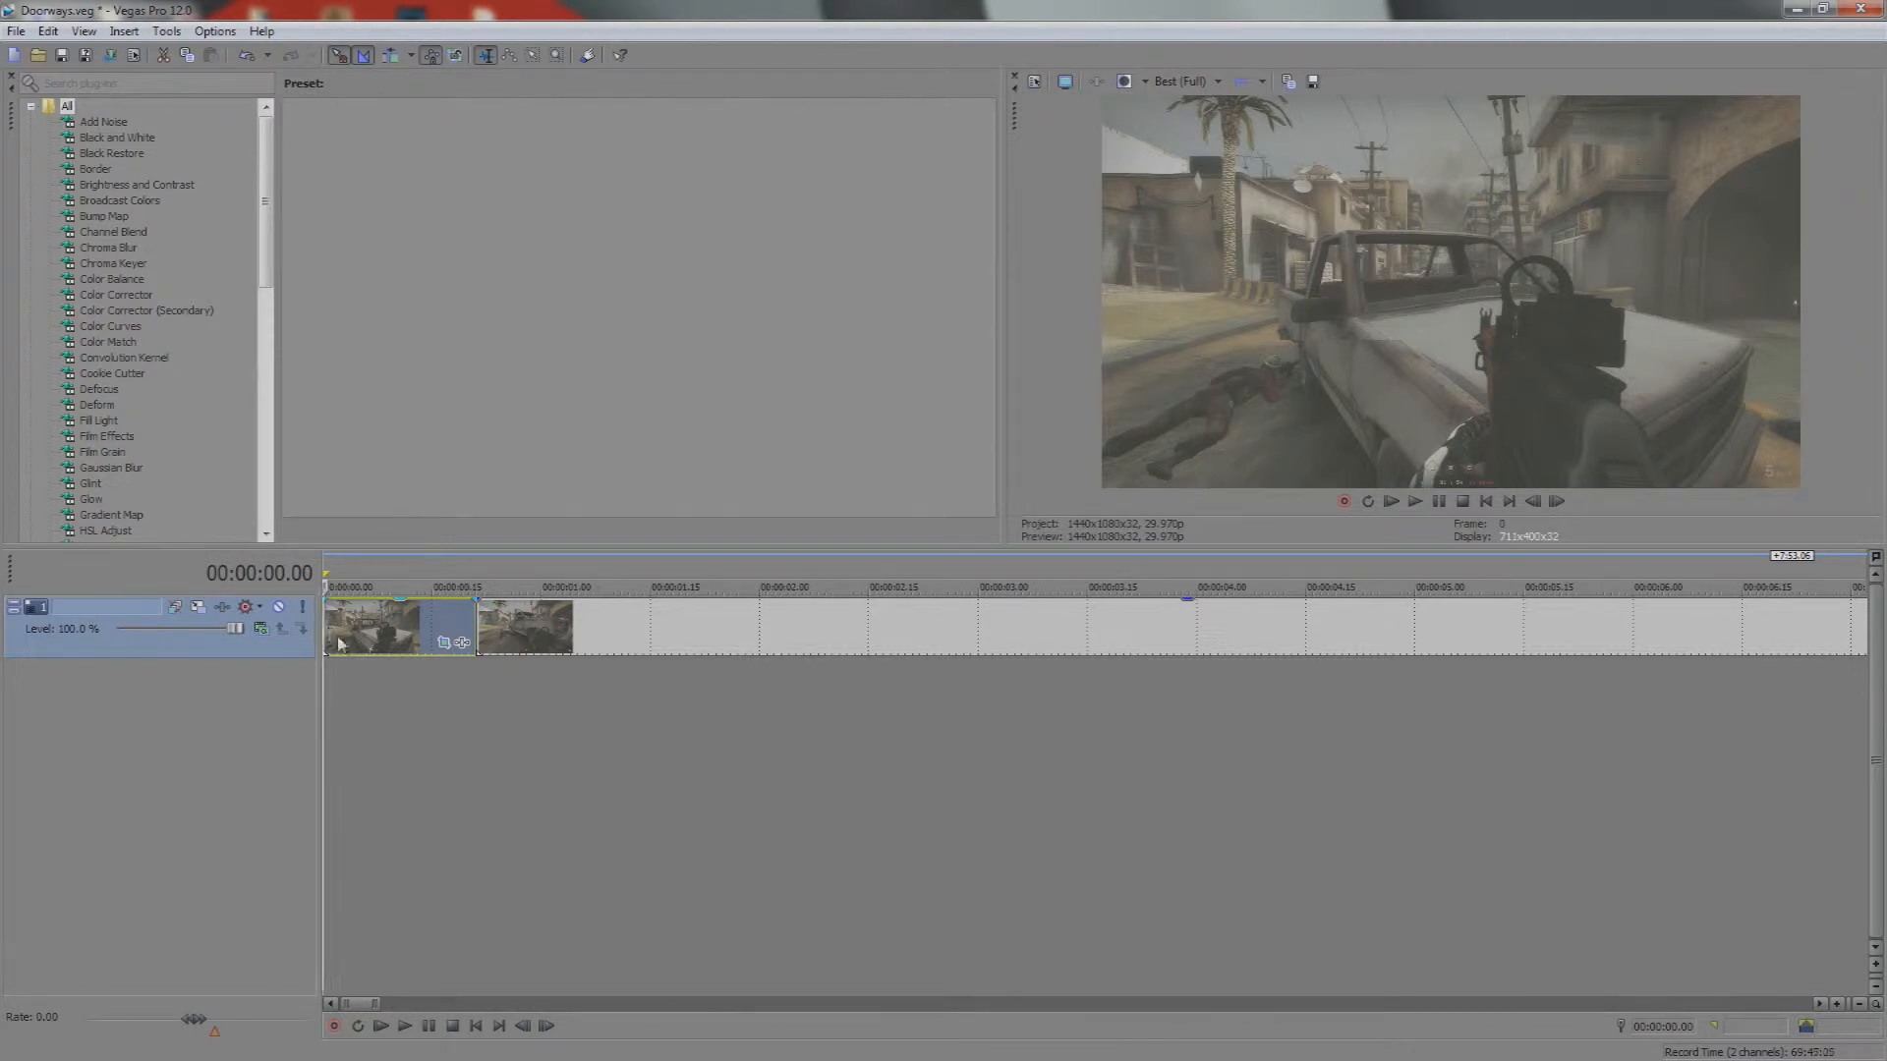
{"action": "key", "text": "space"}
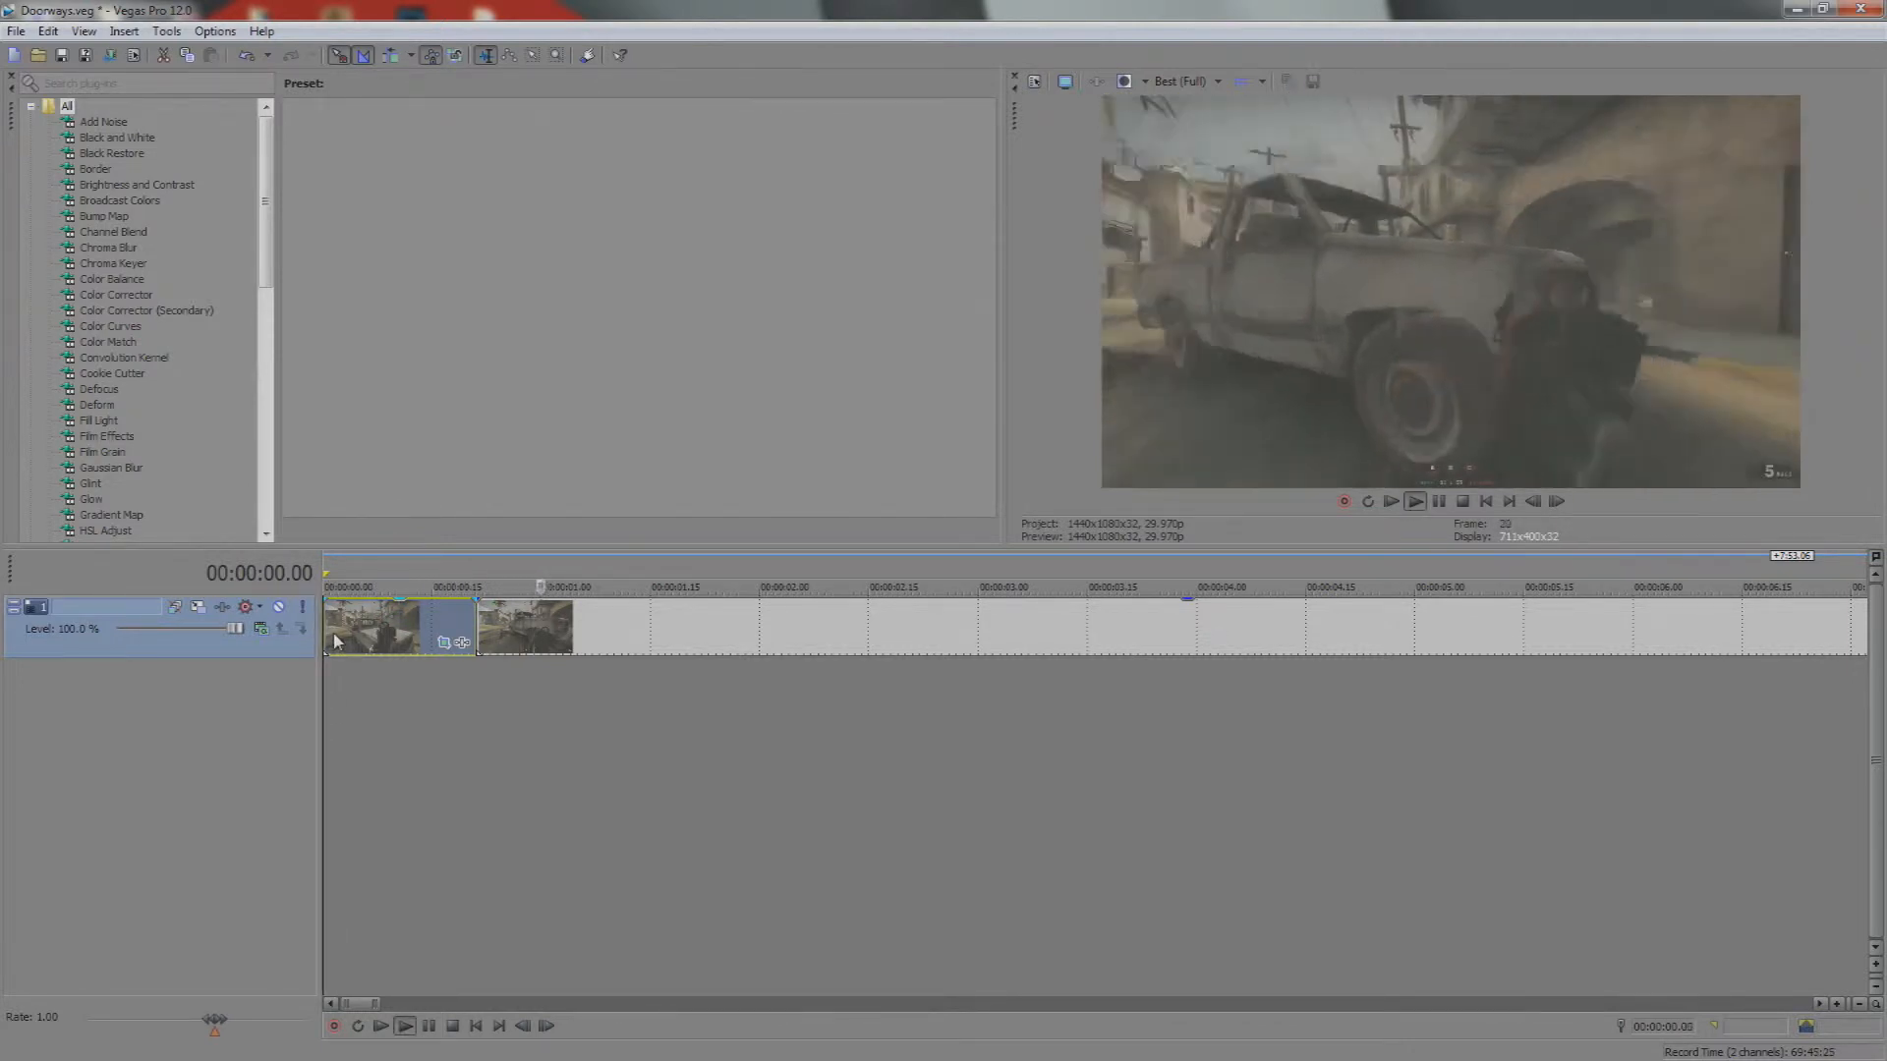
{"action": "key", "text": "space"}
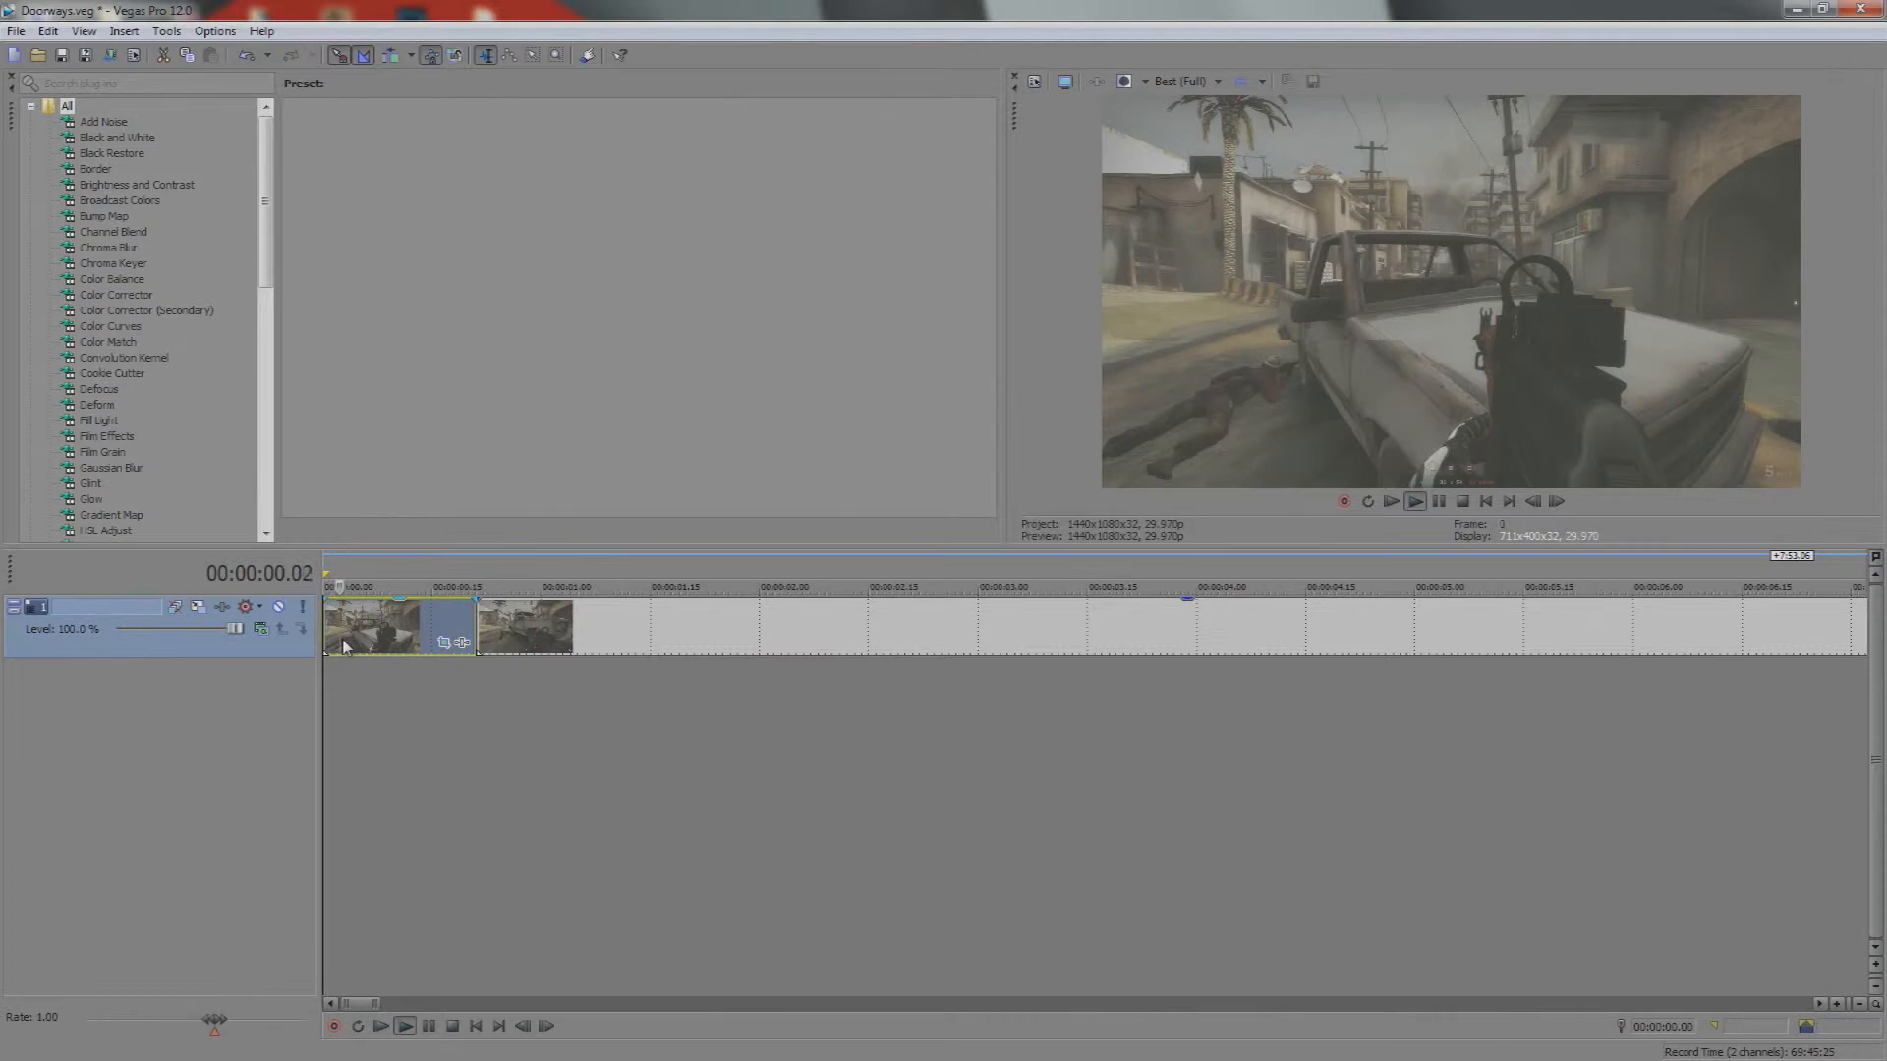
Move the segment's second zoomed-in keyframe to 00:00:00.18 in Event Pan/Crop and play the result
{"action": "left_click", "coordinate": [443, 642]}
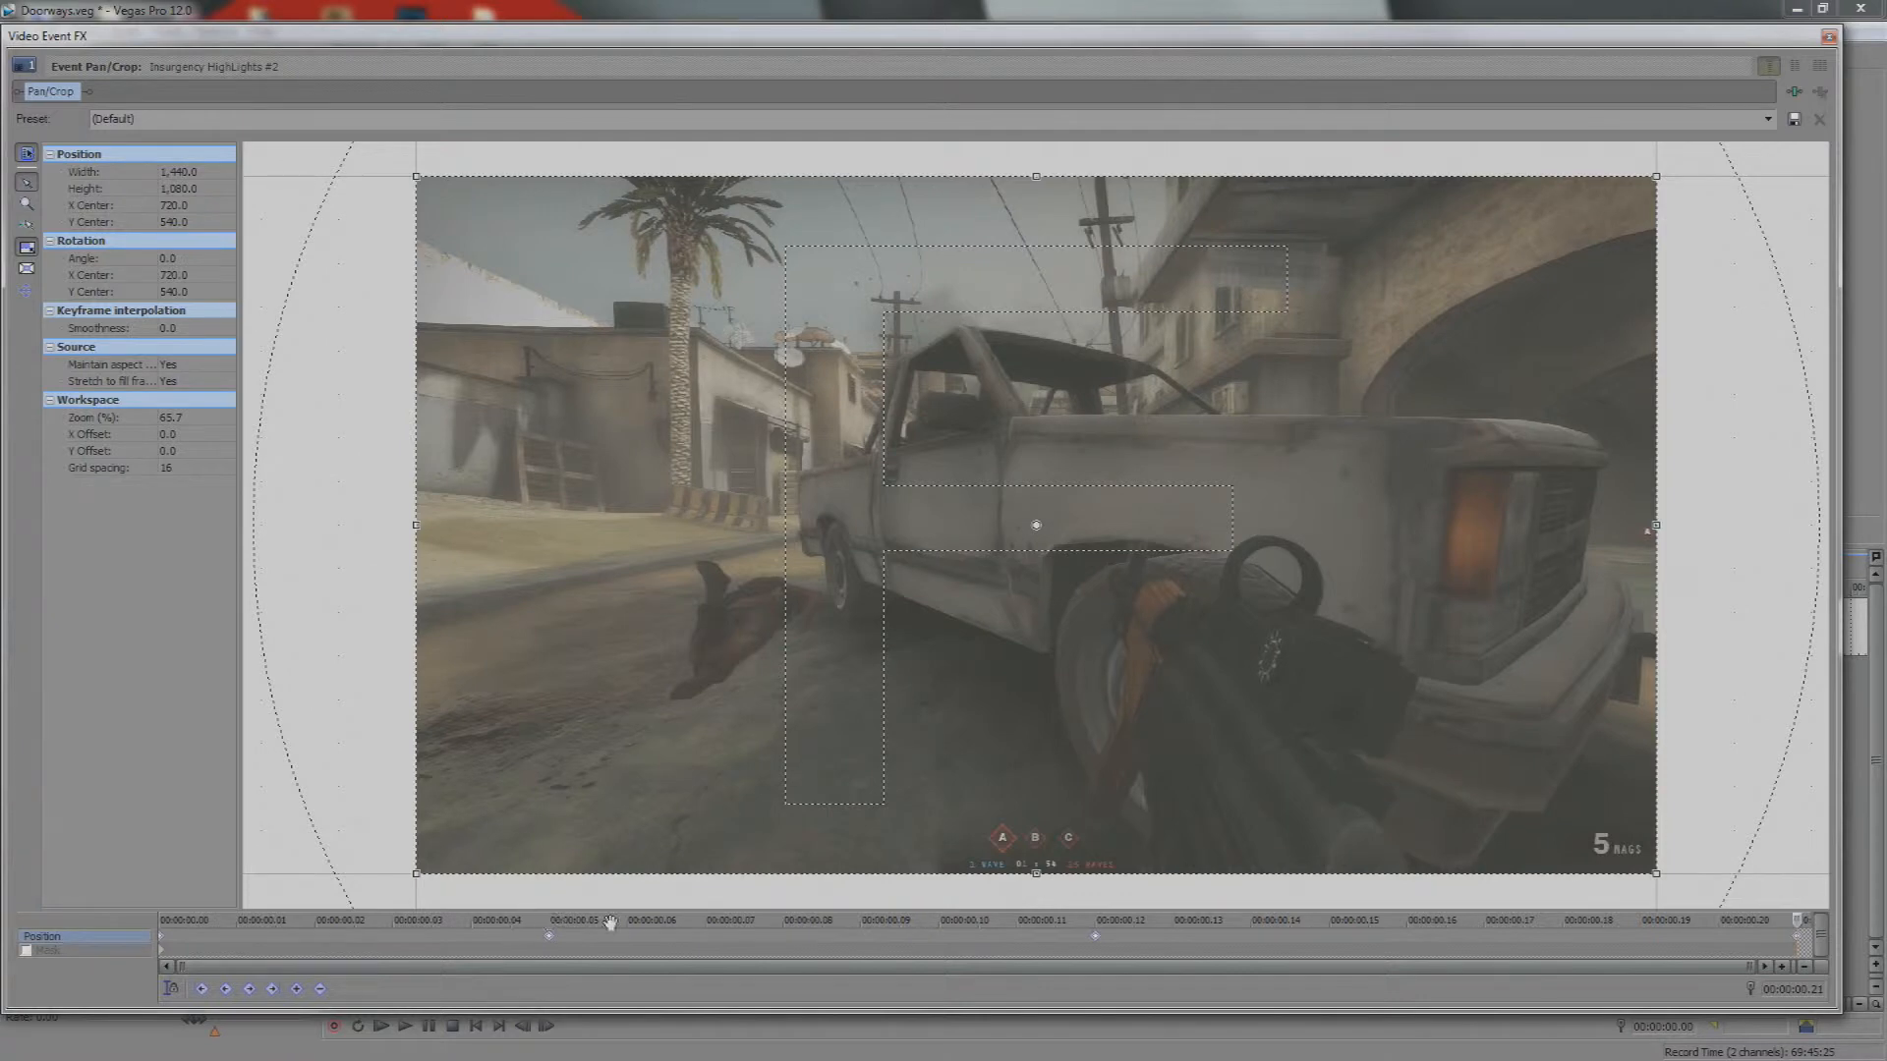
{"action": "left_click_drag", "start_coordinate": [1096, 936], "coordinate": [1613, 941]}
{"action": "key", "text": "ctrl+z"}
{"action": "left_click", "coordinate": [1101, 948]}
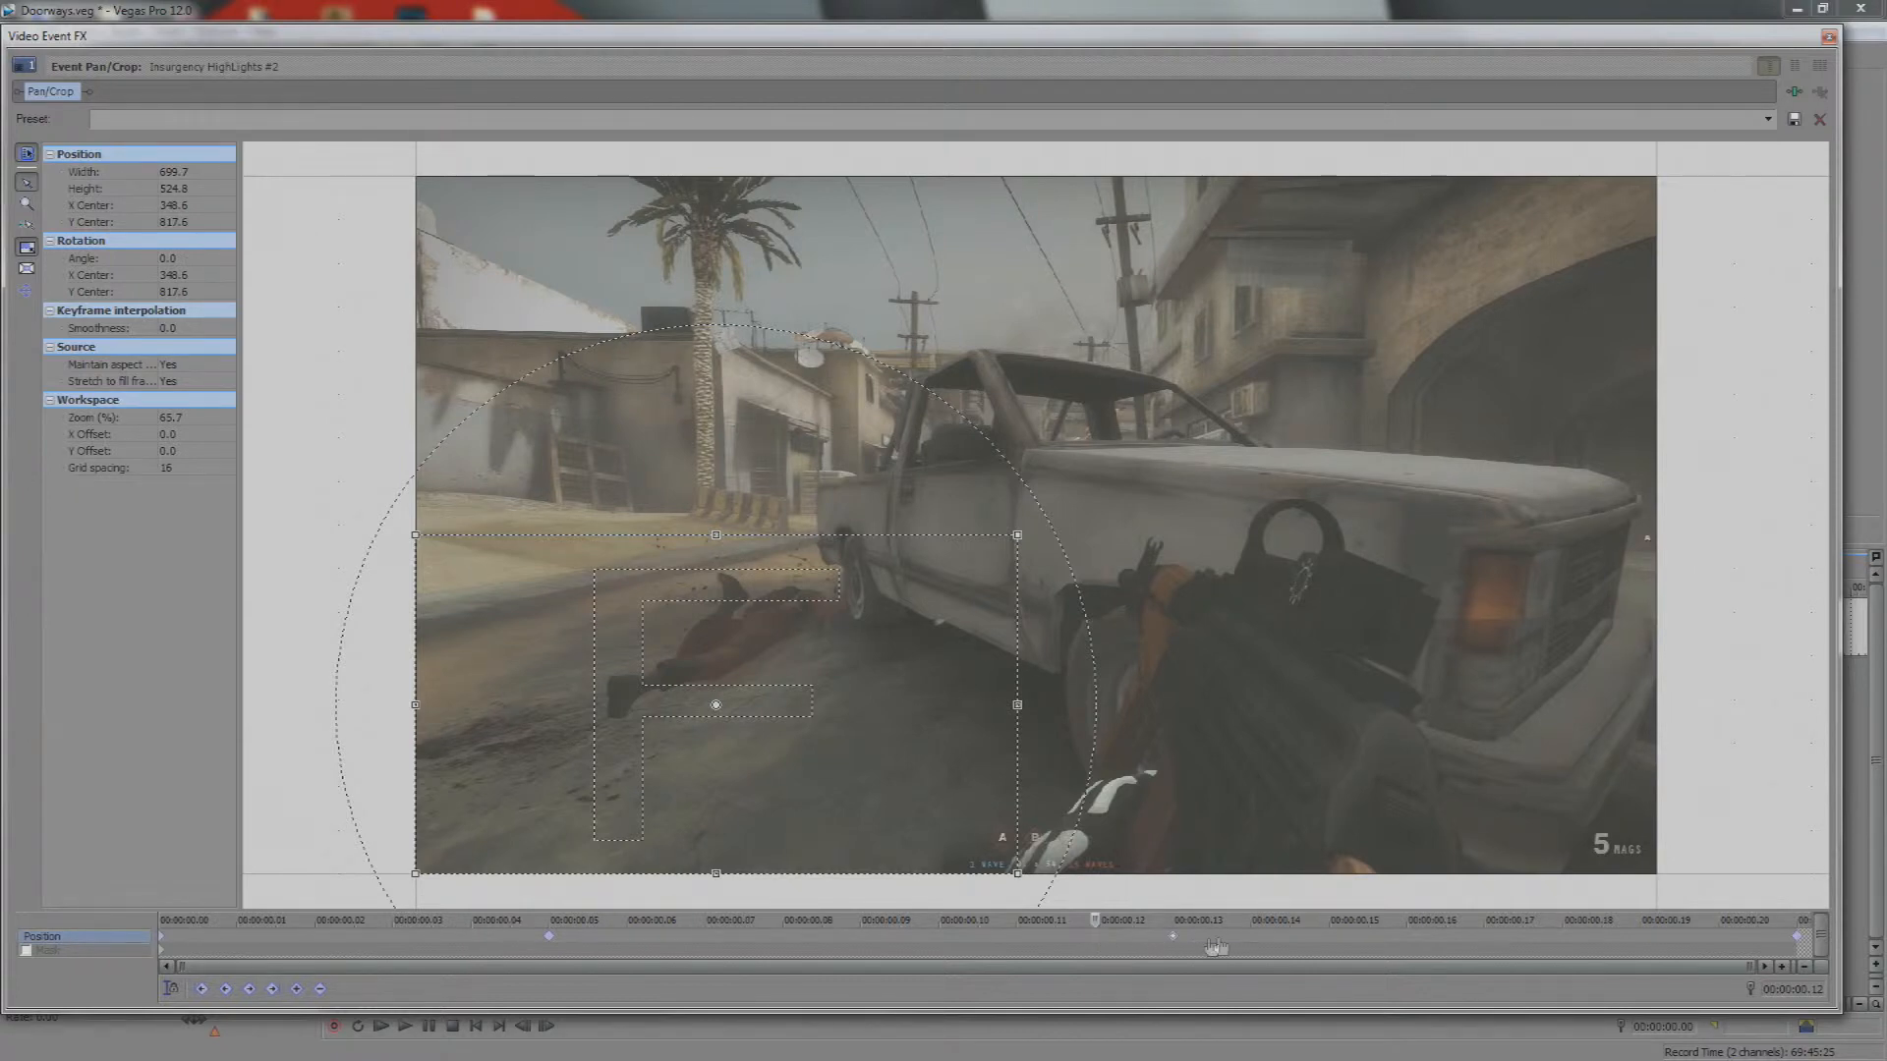
{"action": "left_click_drag", "start_coordinate": [1424, 948], "coordinate": [1589, 943]}
{"action": "left_click_drag", "start_coordinate": [854, 928], "coordinate": [589, 918]}
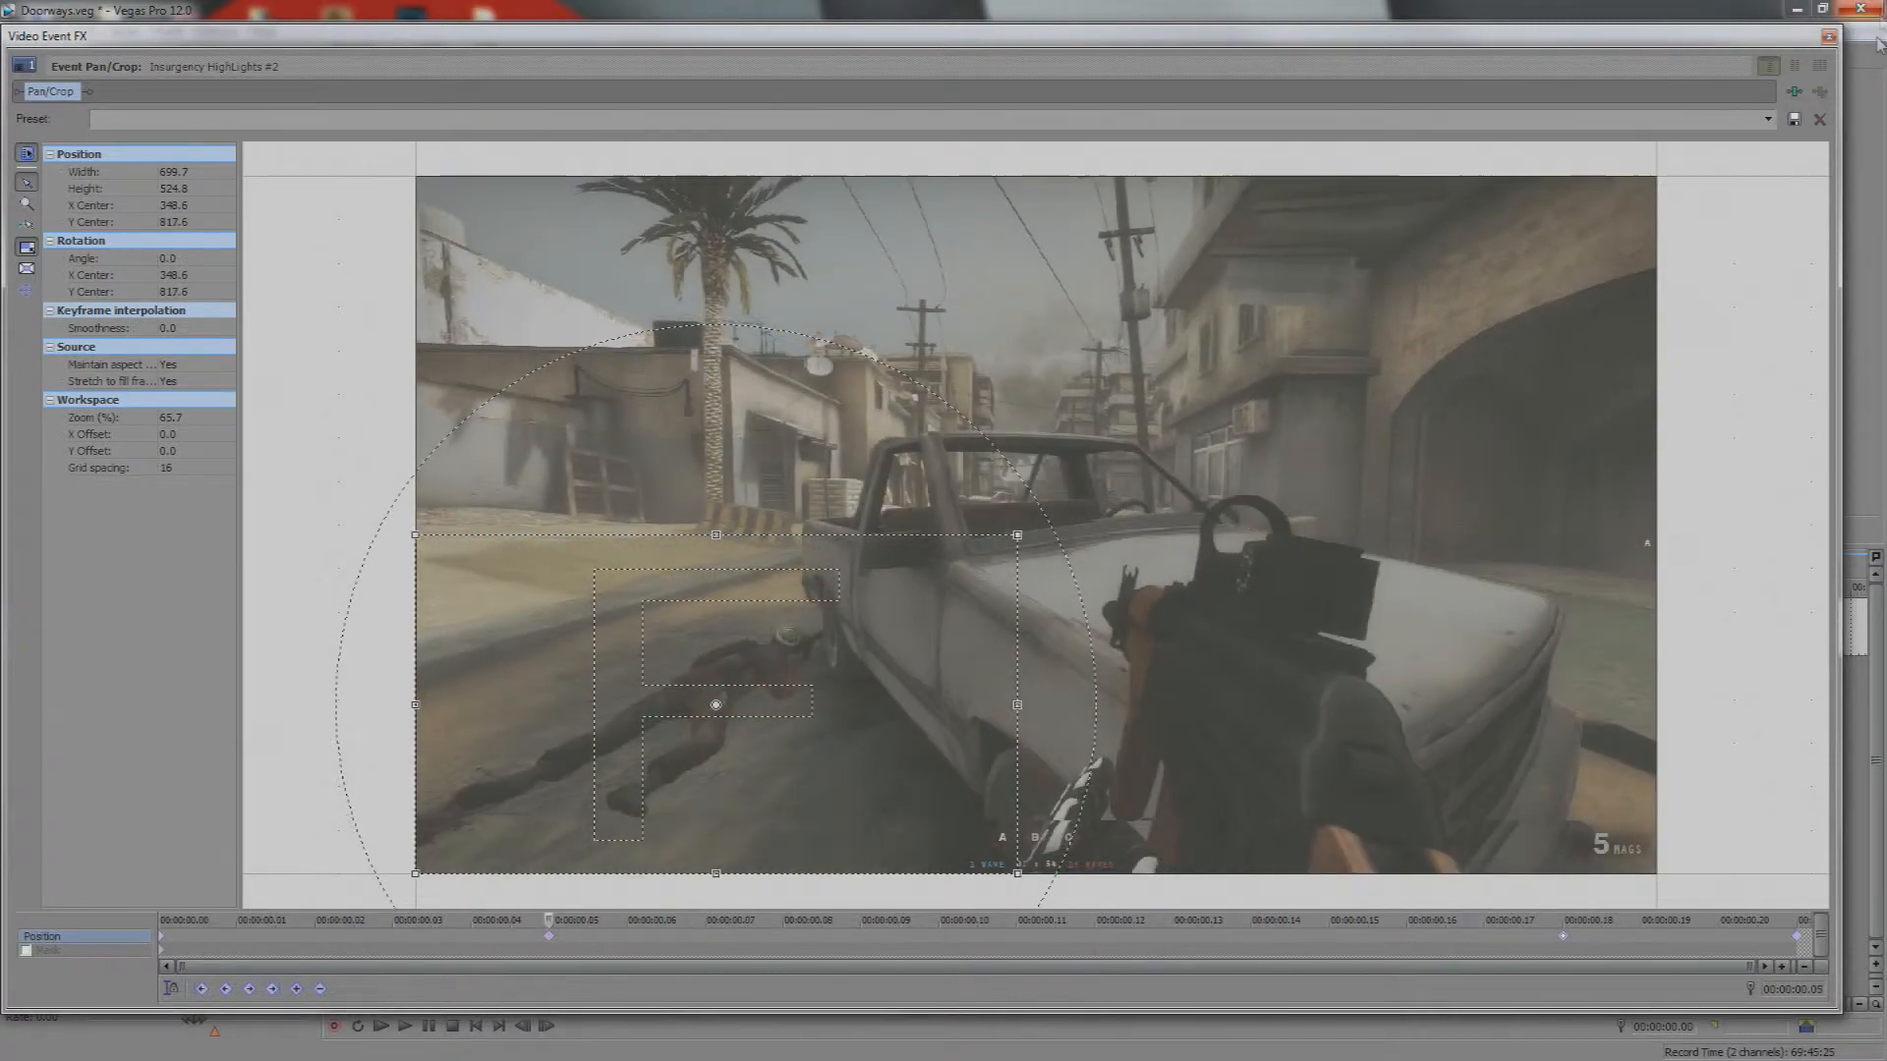
{"action": "left_click", "coordinate": [1830, 37]}
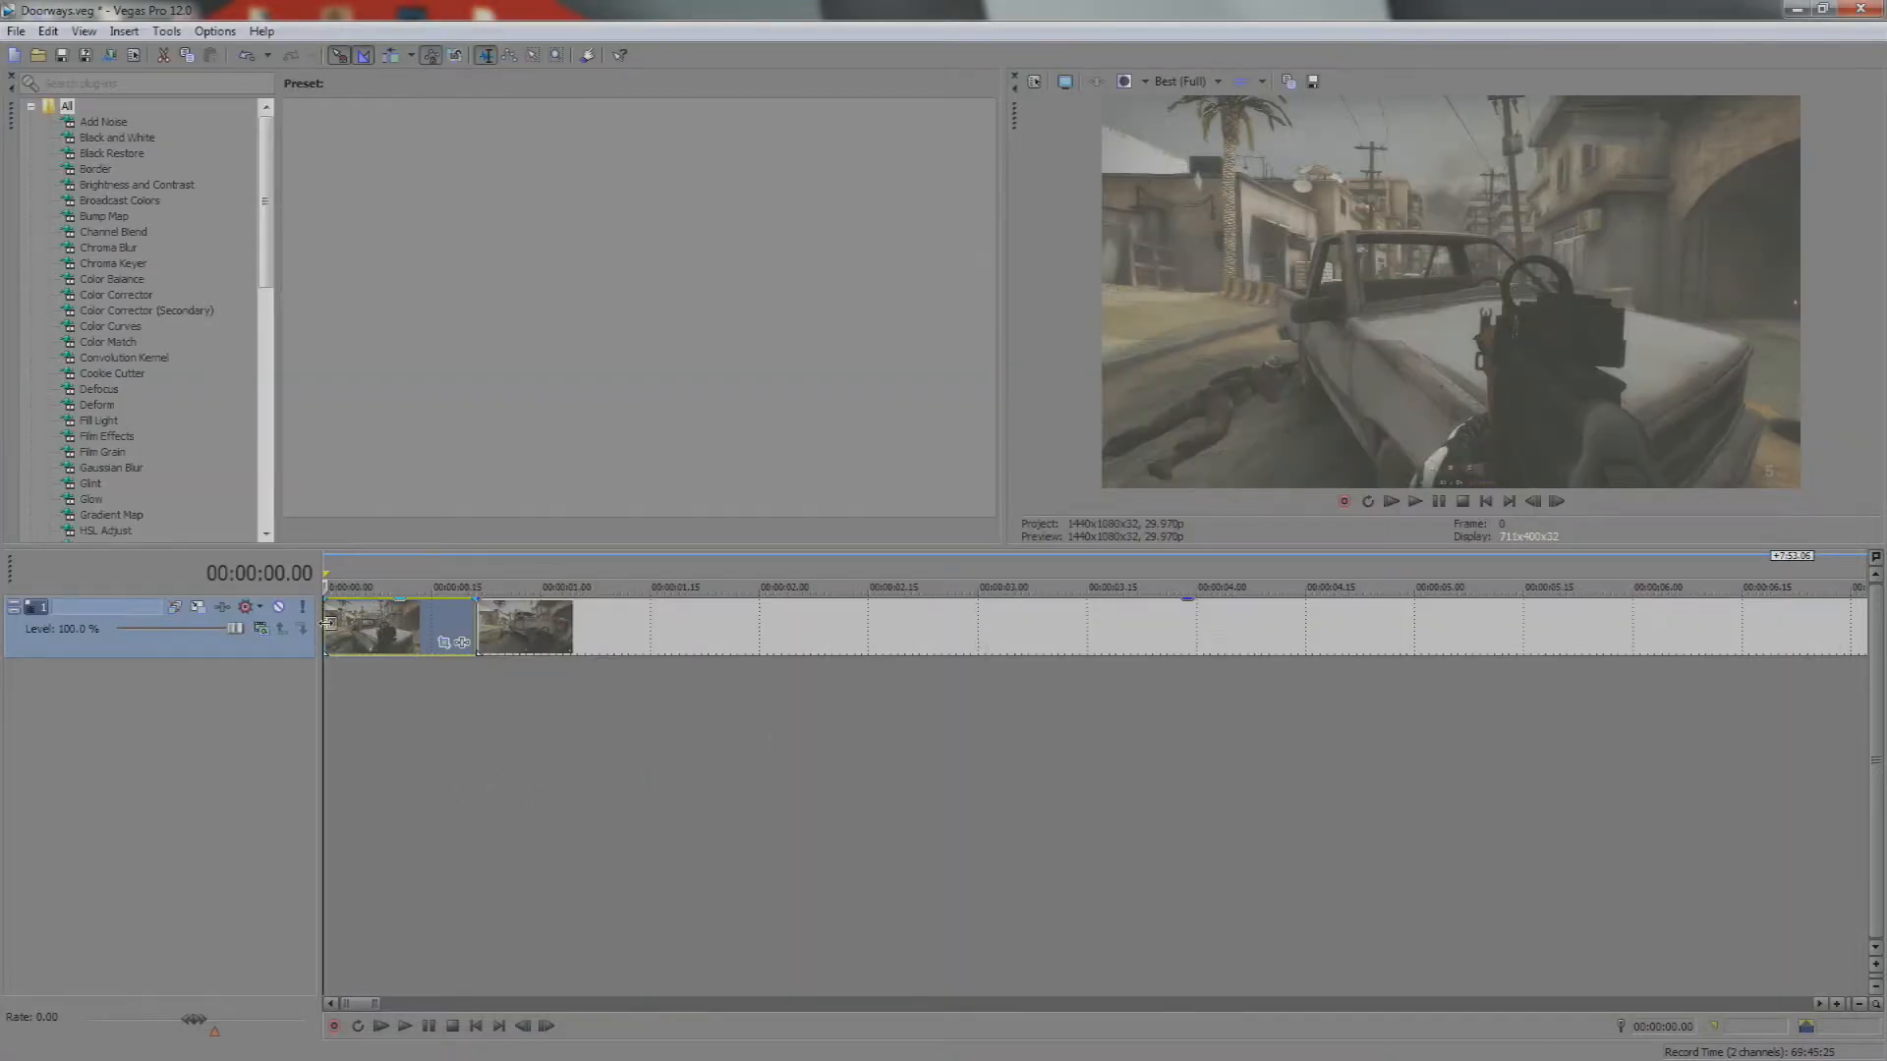
{"action": "key", "text": "space"}
Move the second zoomed-in keyframe to 00:00:00.20 and close the pan/crop window
{"action": "left_click", "coordinate": [445, 644]}
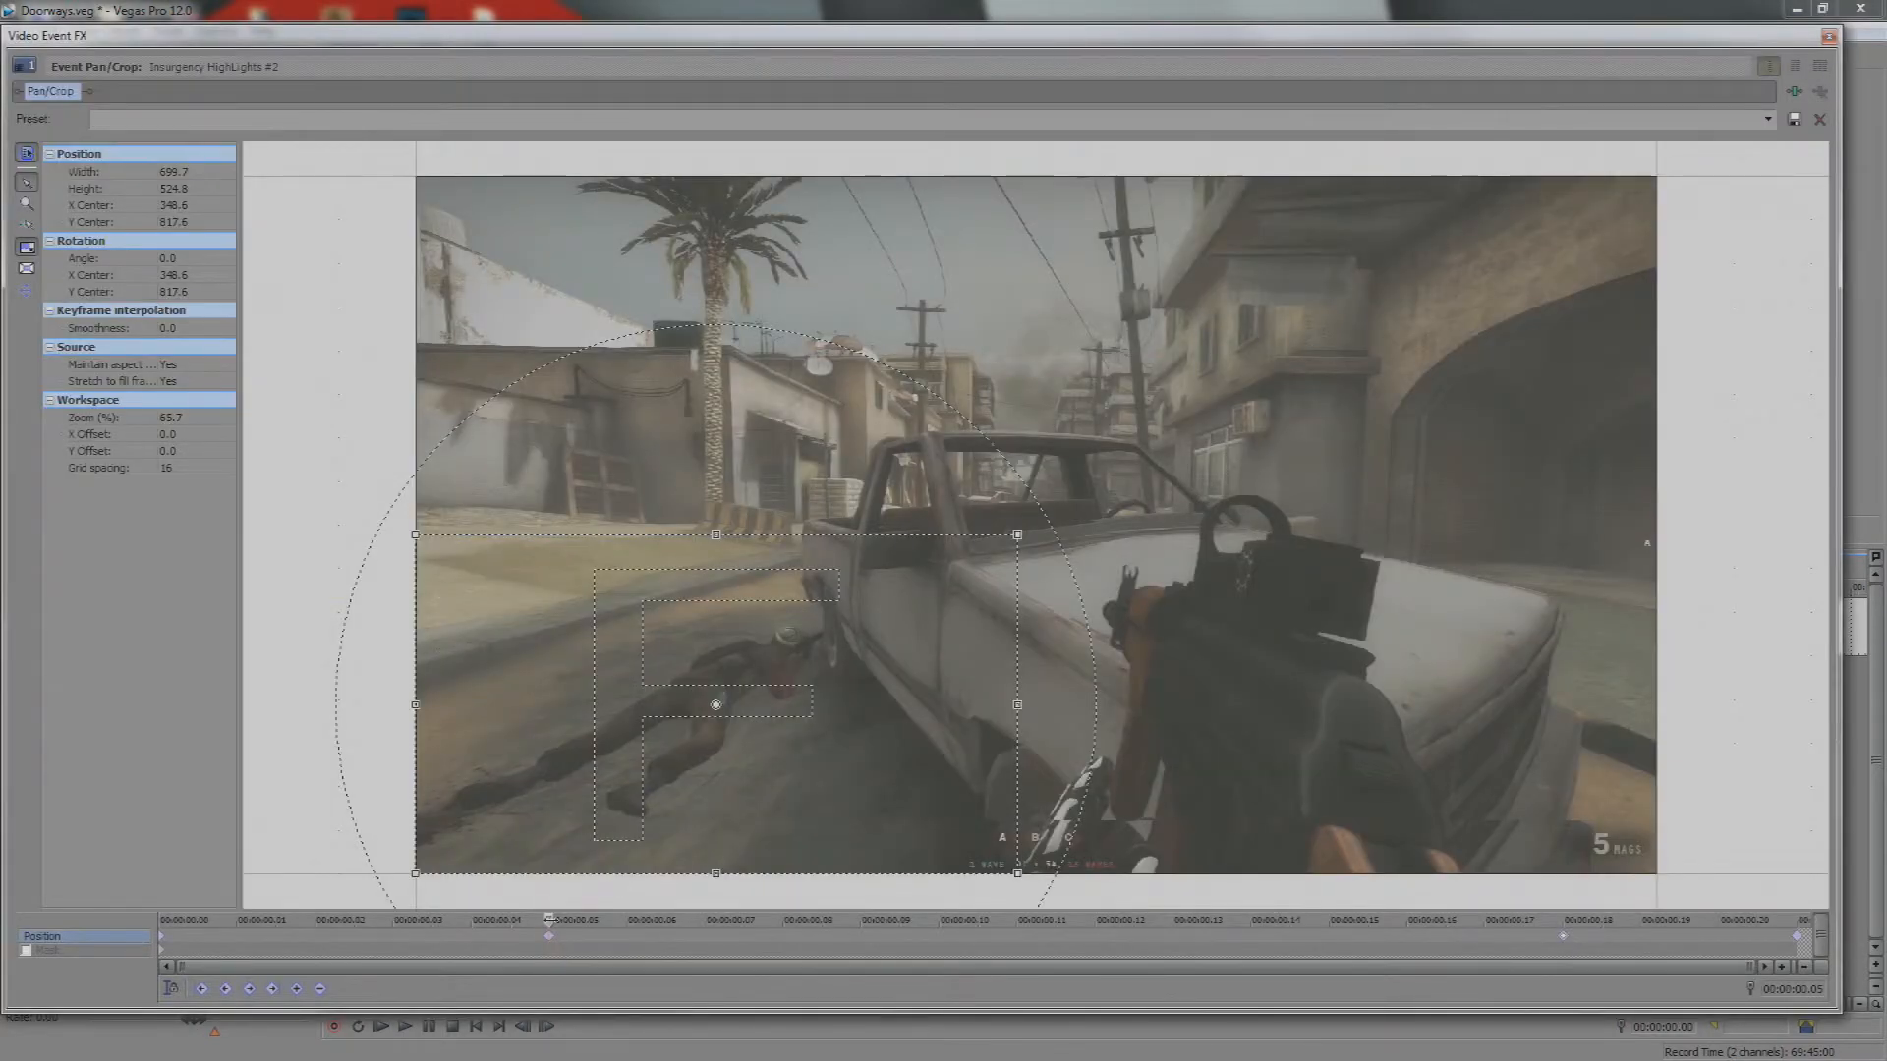
{"action": "left_click_drag", "start_coordinate": [592, 918], "coordinate": [1130, 920]}
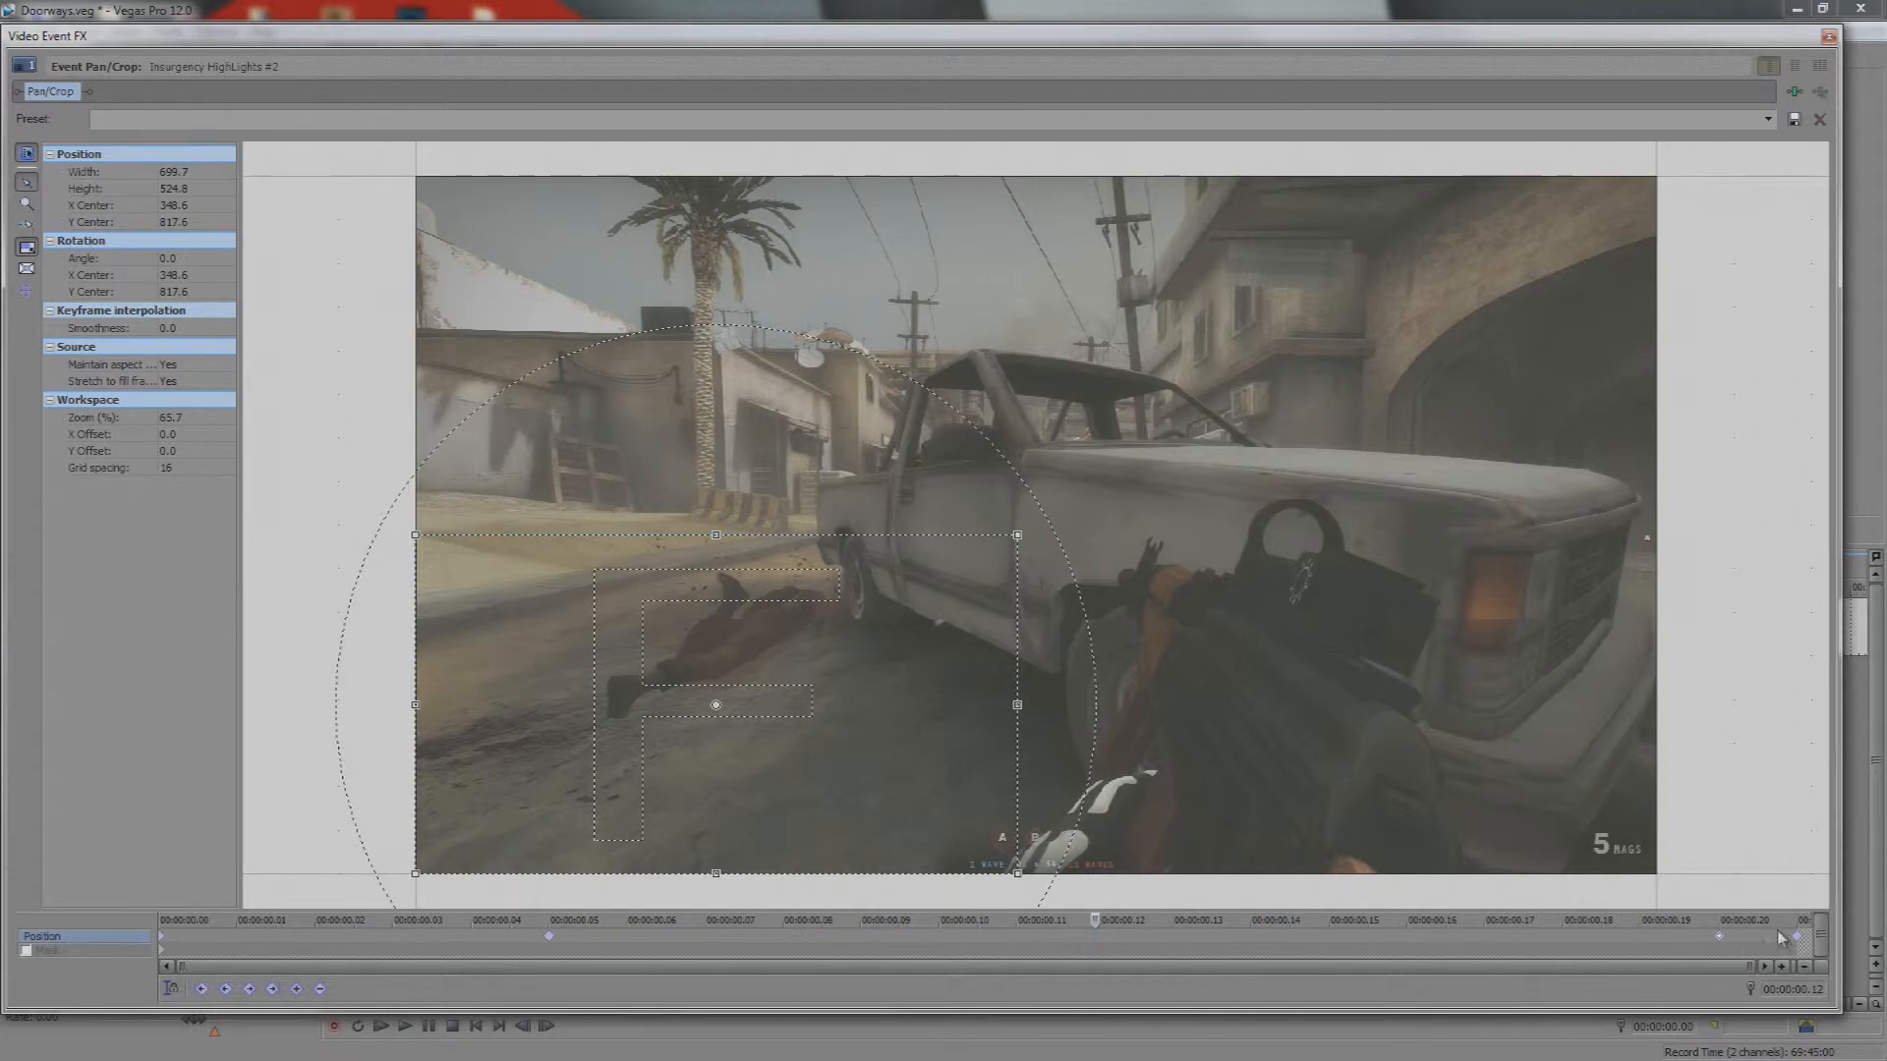
{"action": "left_click", "coordinate": [1828, 36]}
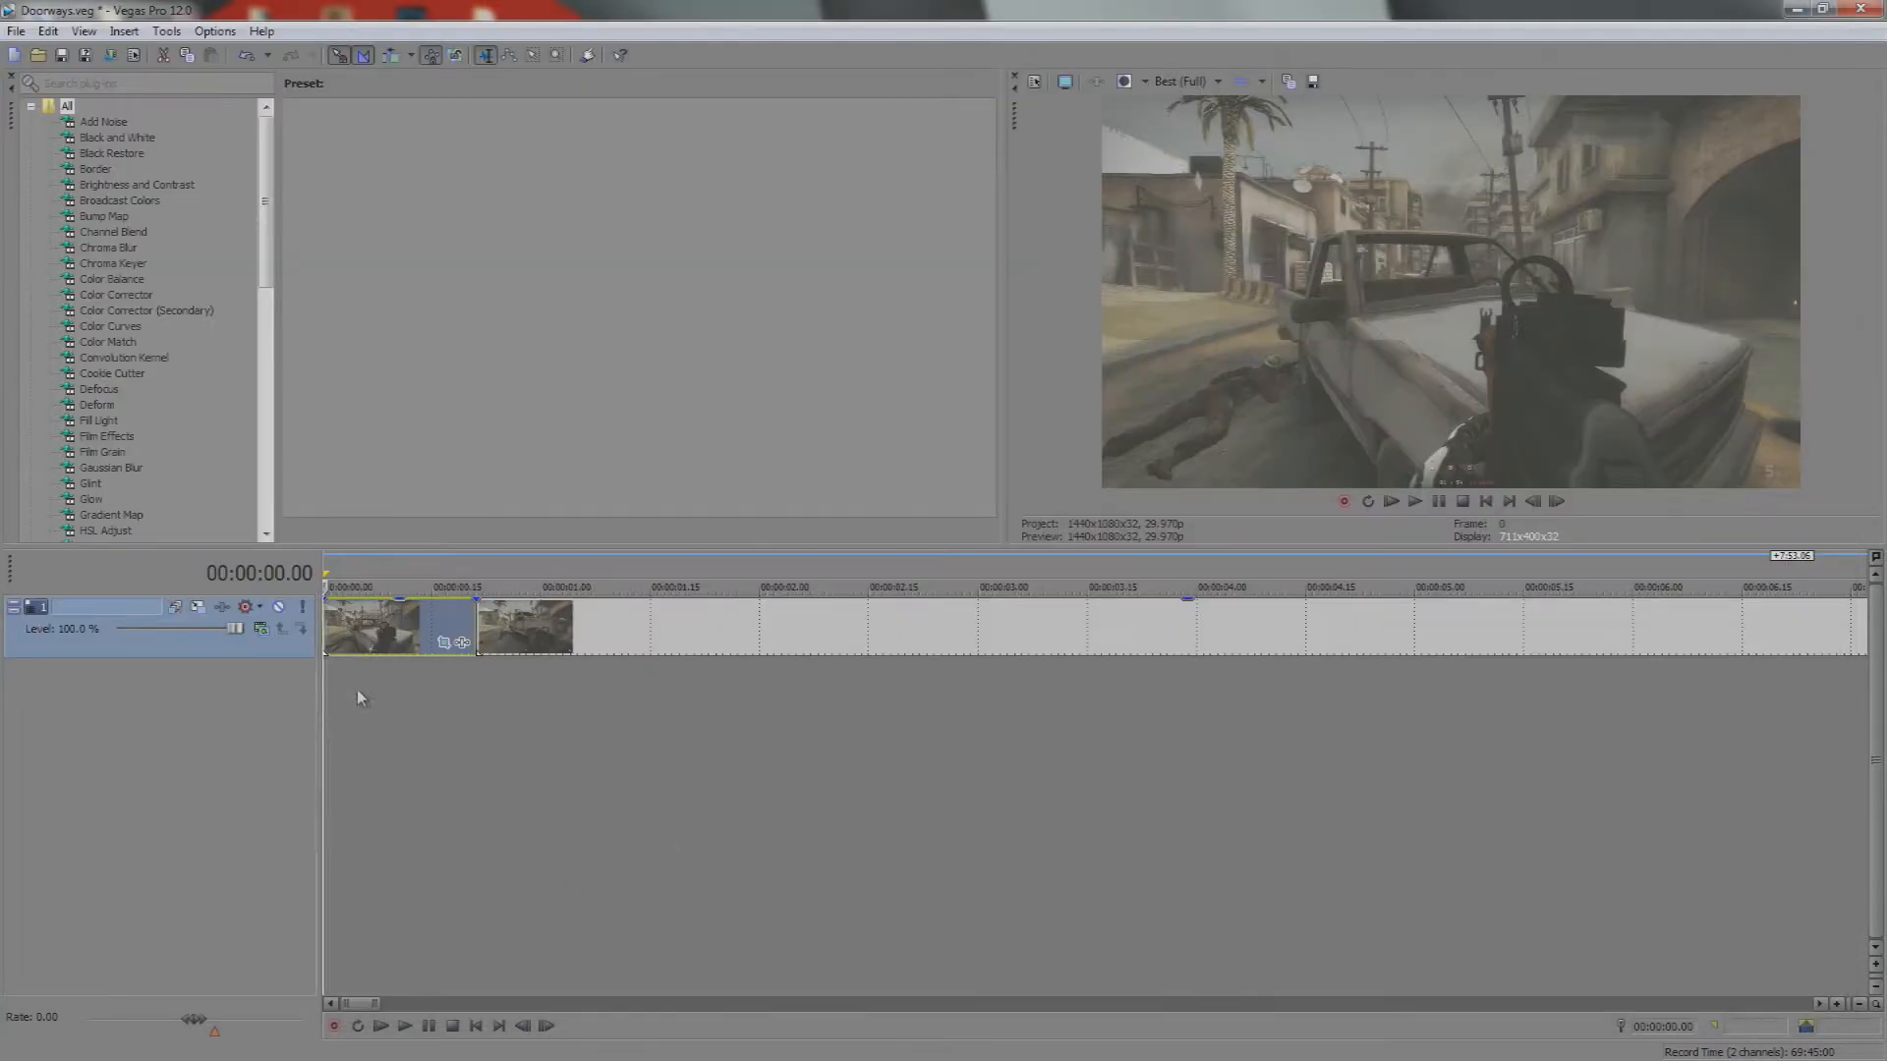
Play the adjusted zoom from the start of the timeline
{"action": "key", "text": "space"}
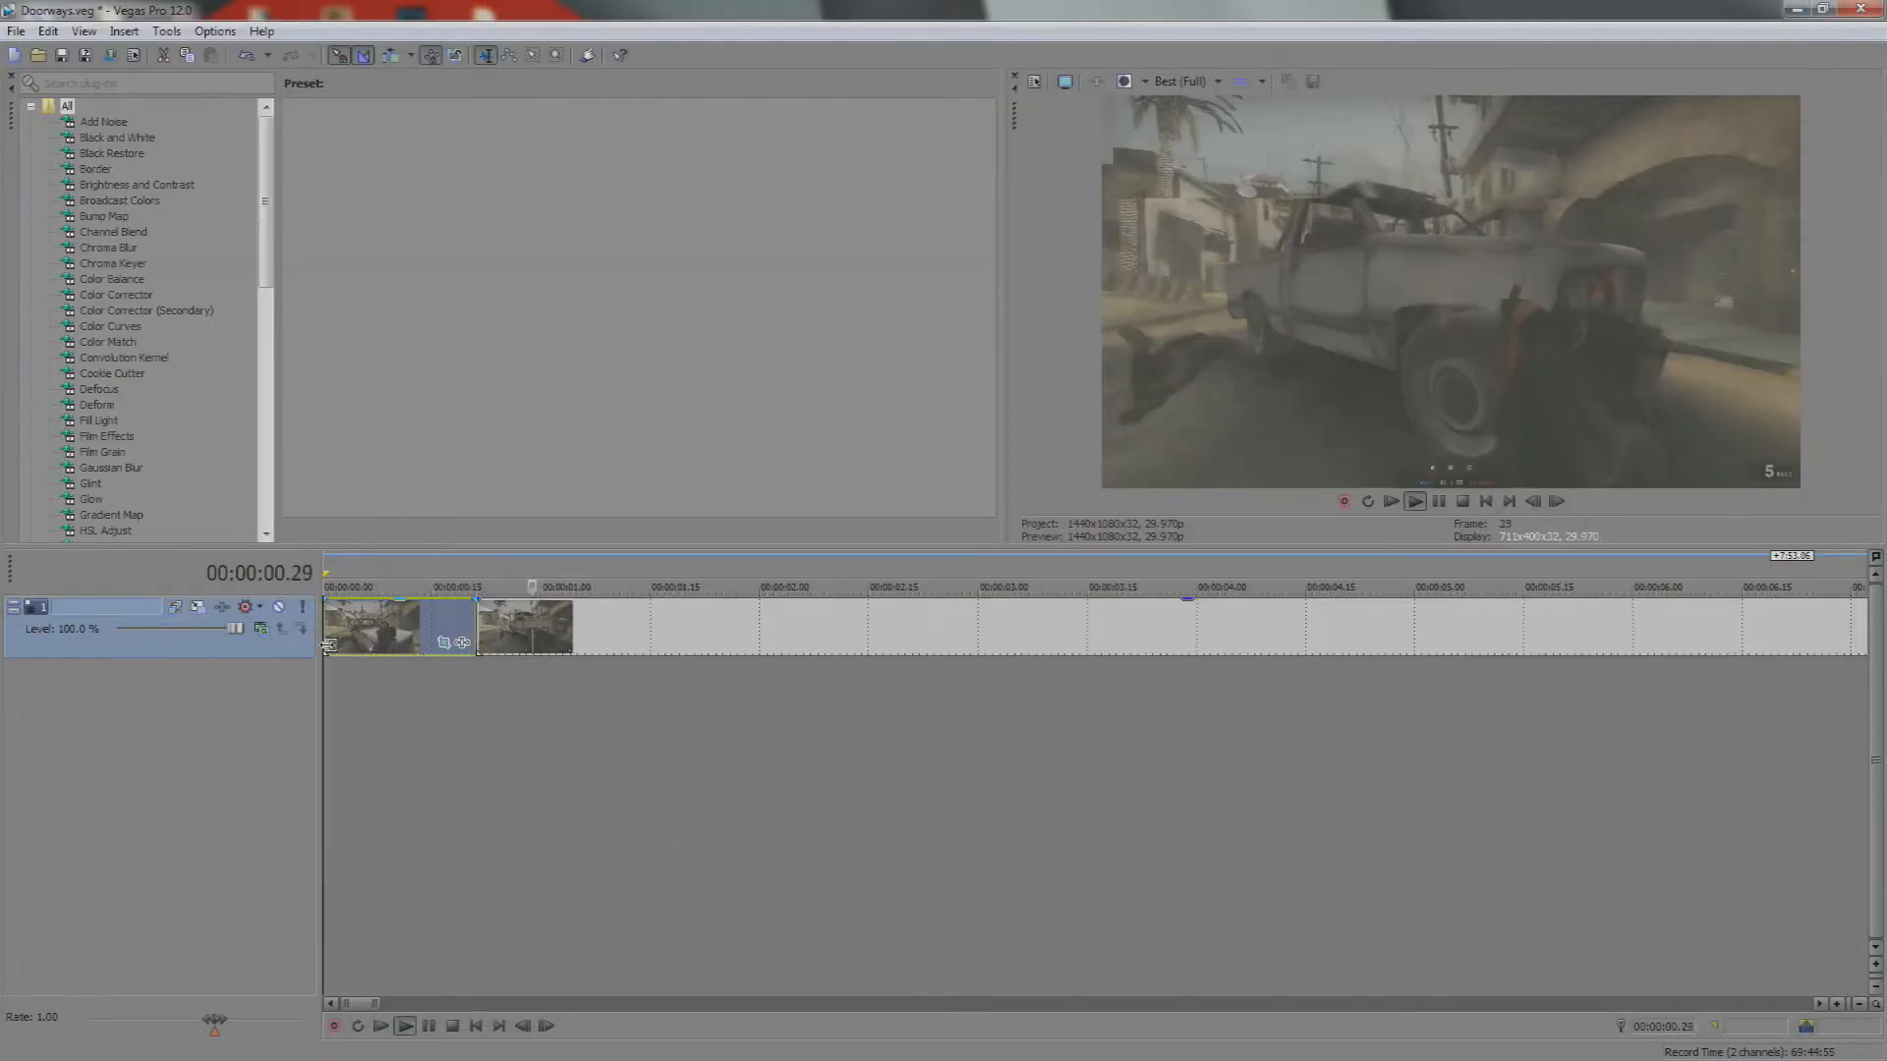
{"action": "key", "text": "space"}
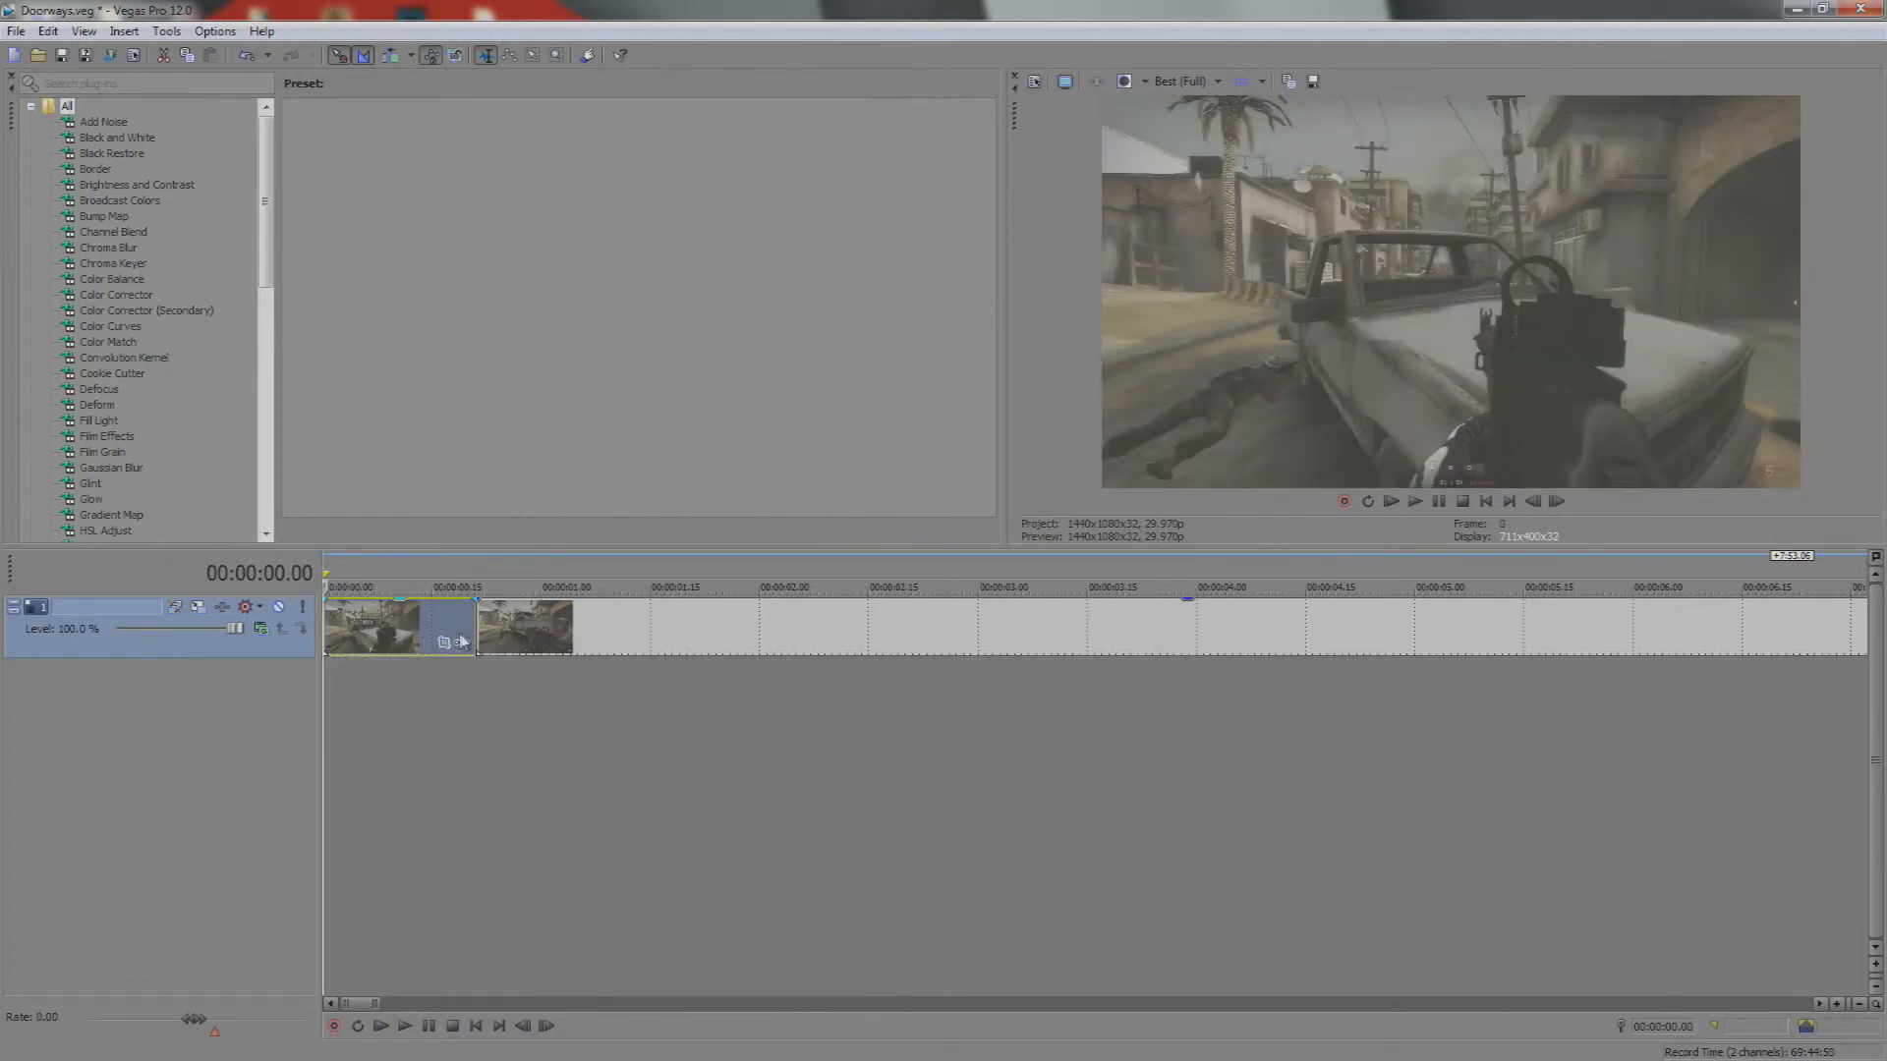
{"action": "key", "text": "space"}
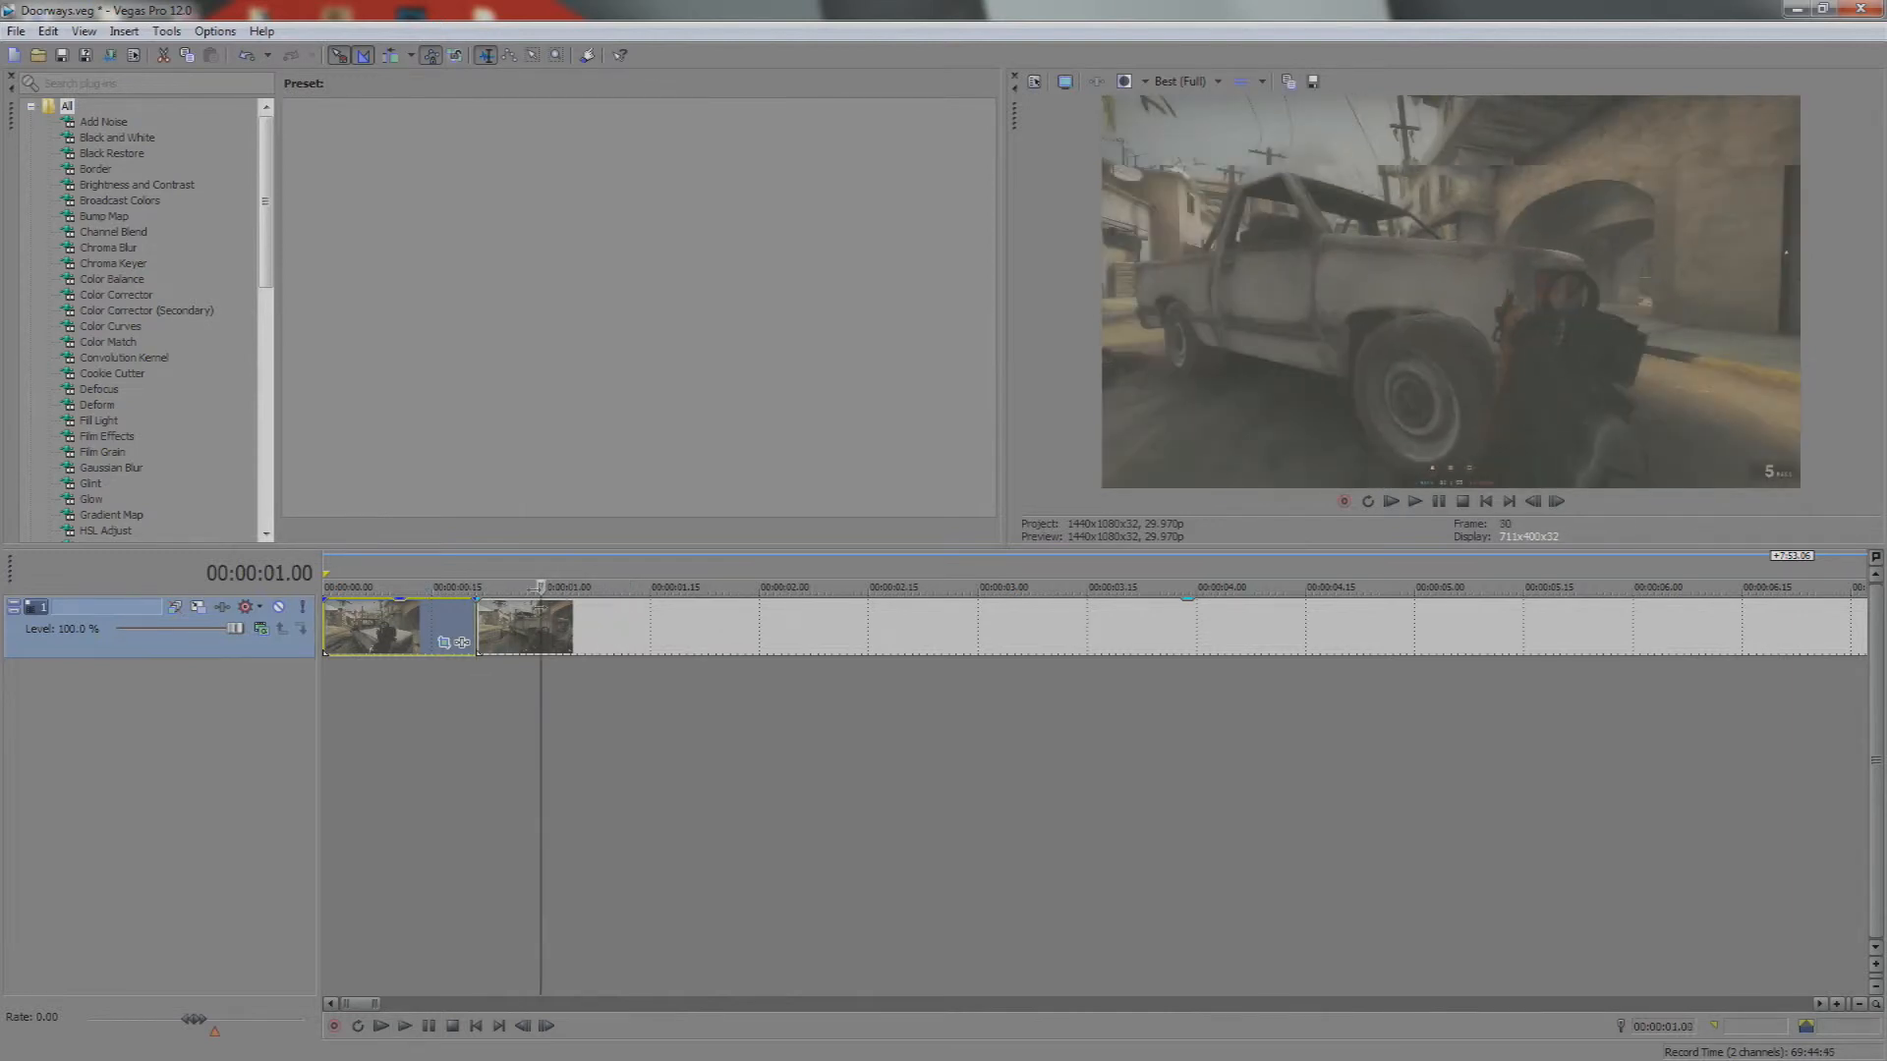
Reopen Event Pan/Crop, examine the keyframed crop back to 00:00:00.00 and close the window
{"action": "left_click", "coordinate": [444, 643]}
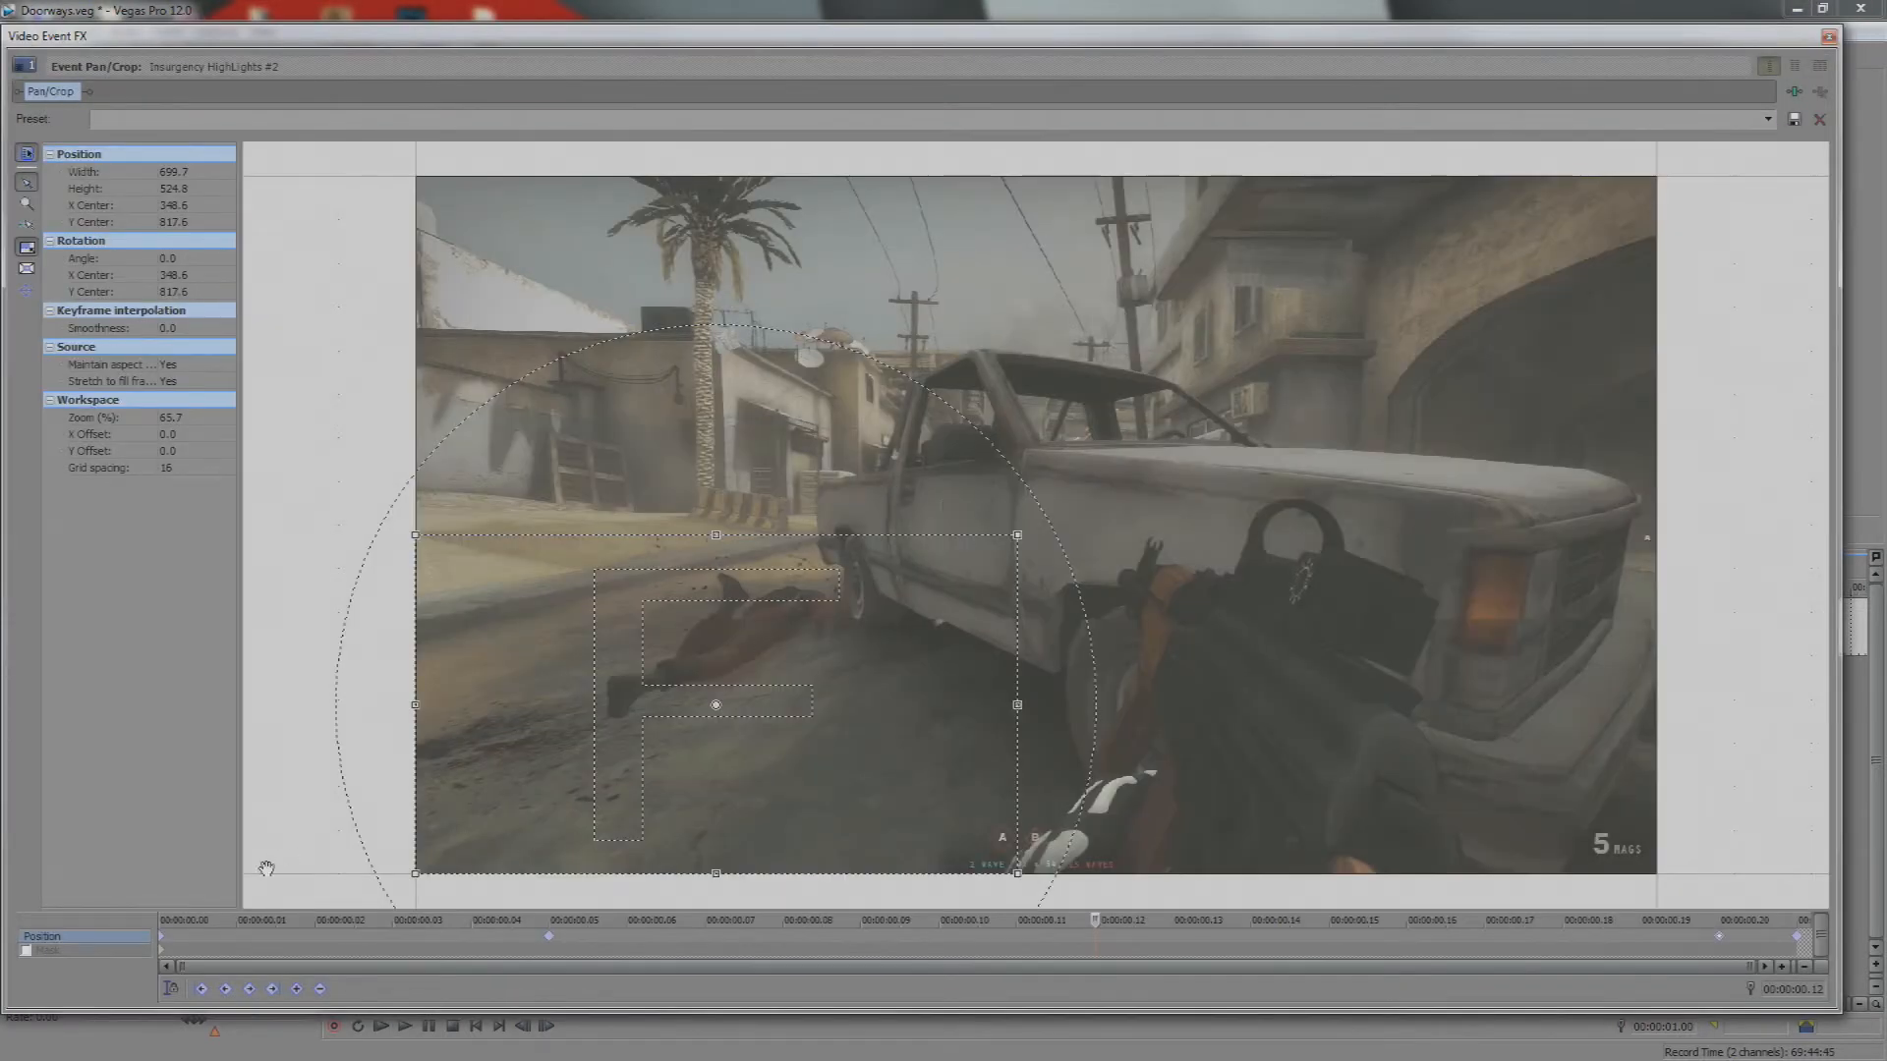
{"action": "left_click_drag", "start_coordinate": [1095, 921], "coordinate": [162, 914]}
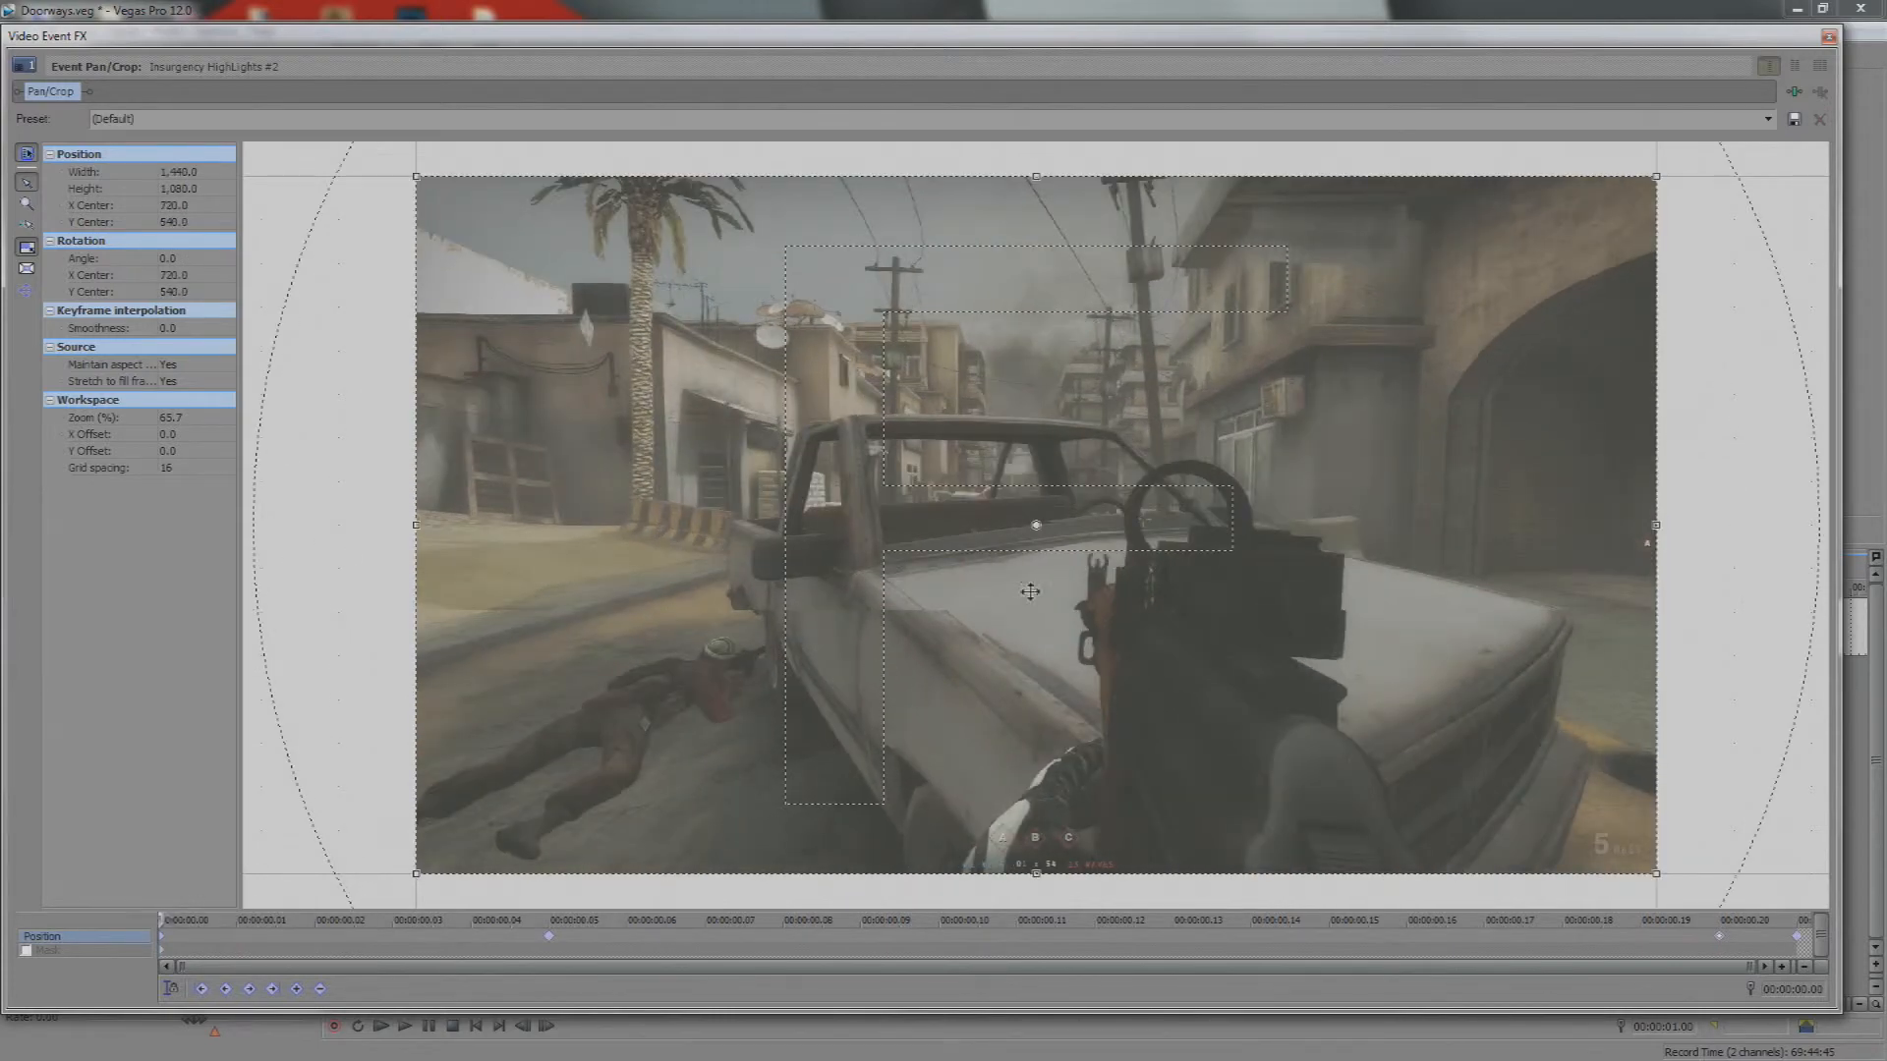
{"action": "left_click", "coordinate": [1828, 39]}
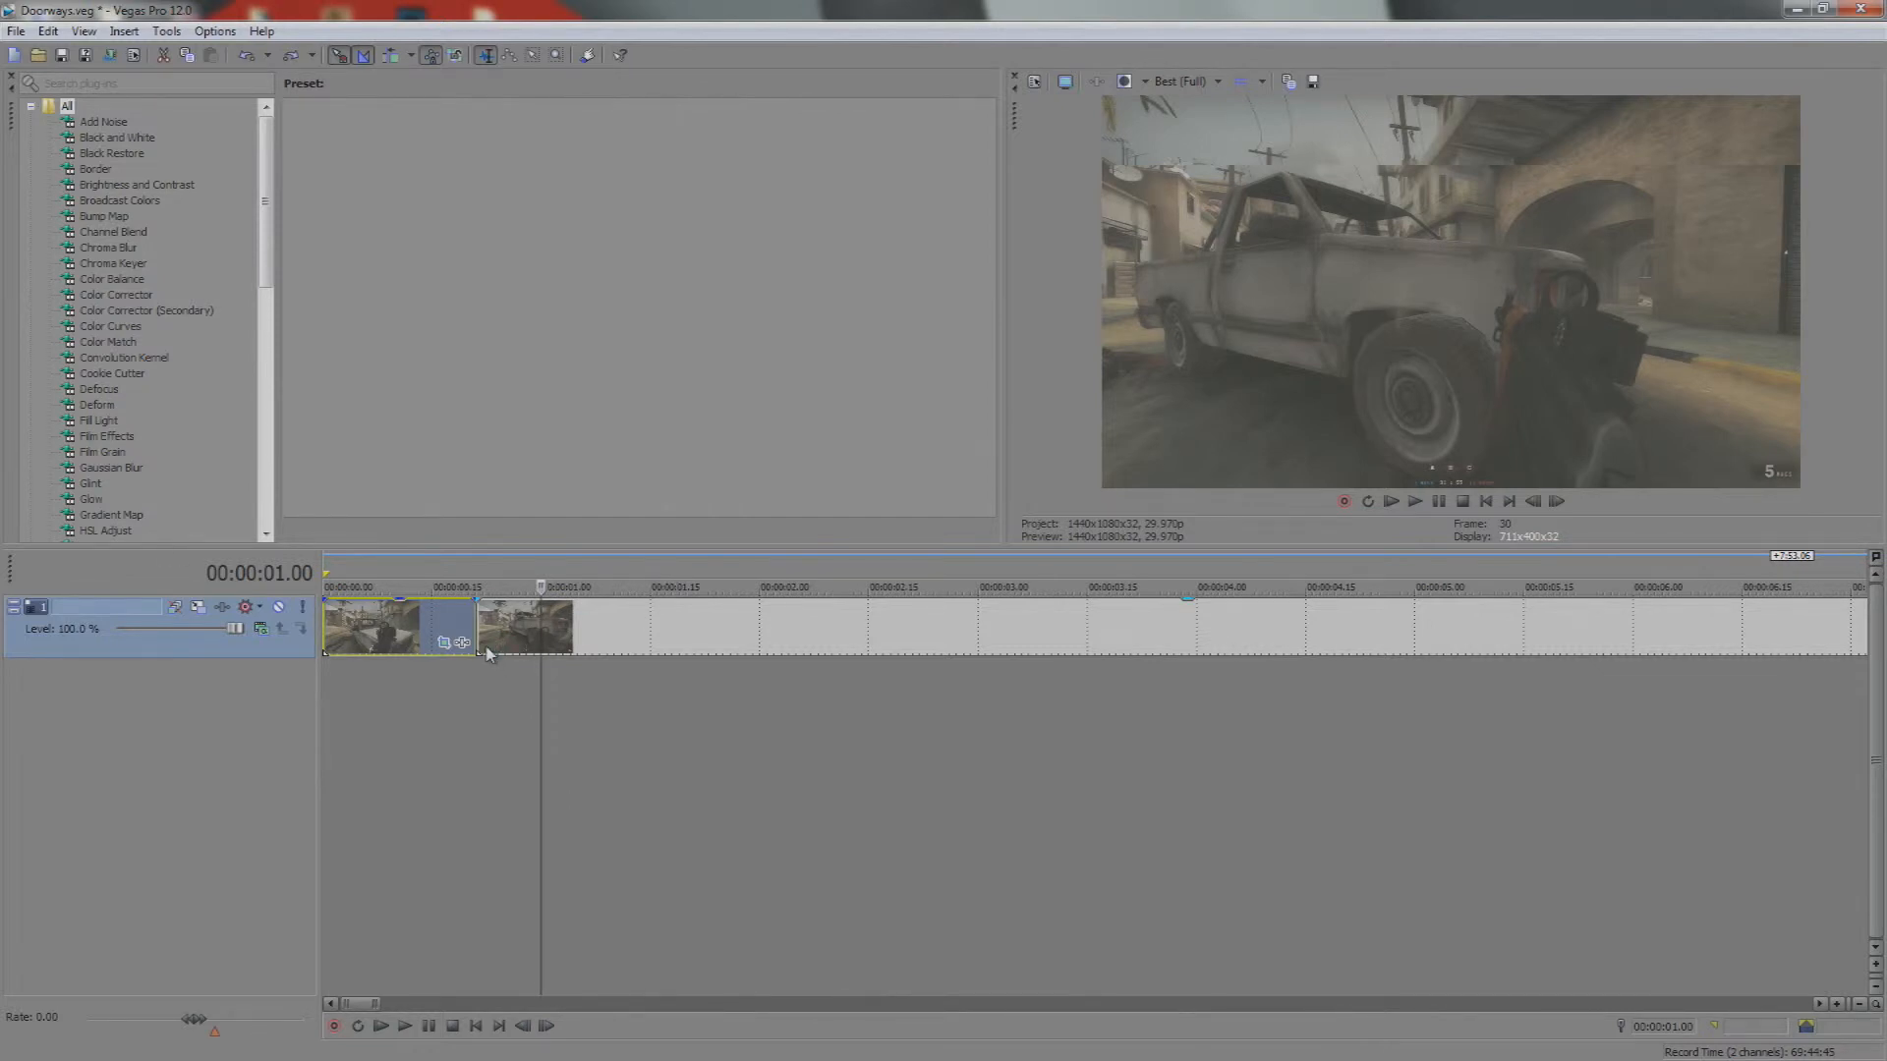
Undo the gameplay clip's last split and position the playhead on the frame at 00:00:00.07
{"action": "key", "text": "ctrl+z"}
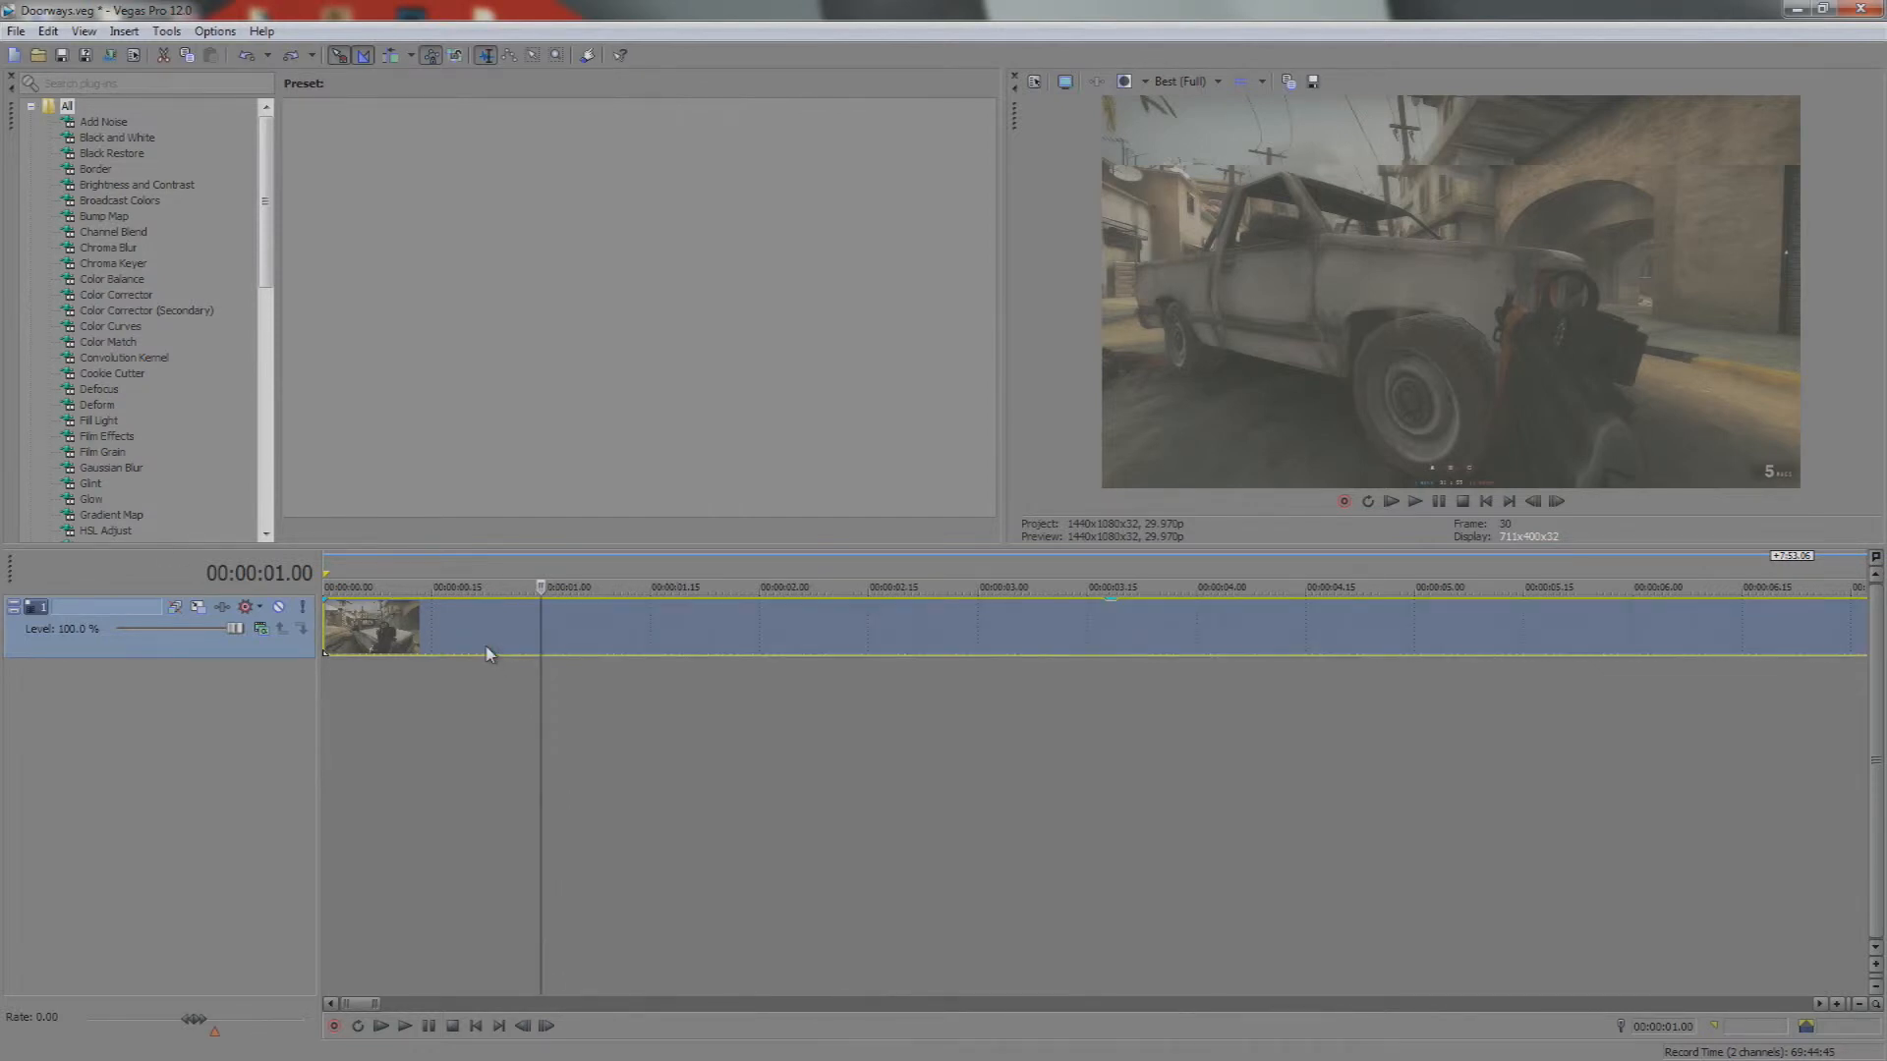
{"action": "left_click", "coordinate": [322, 615]}
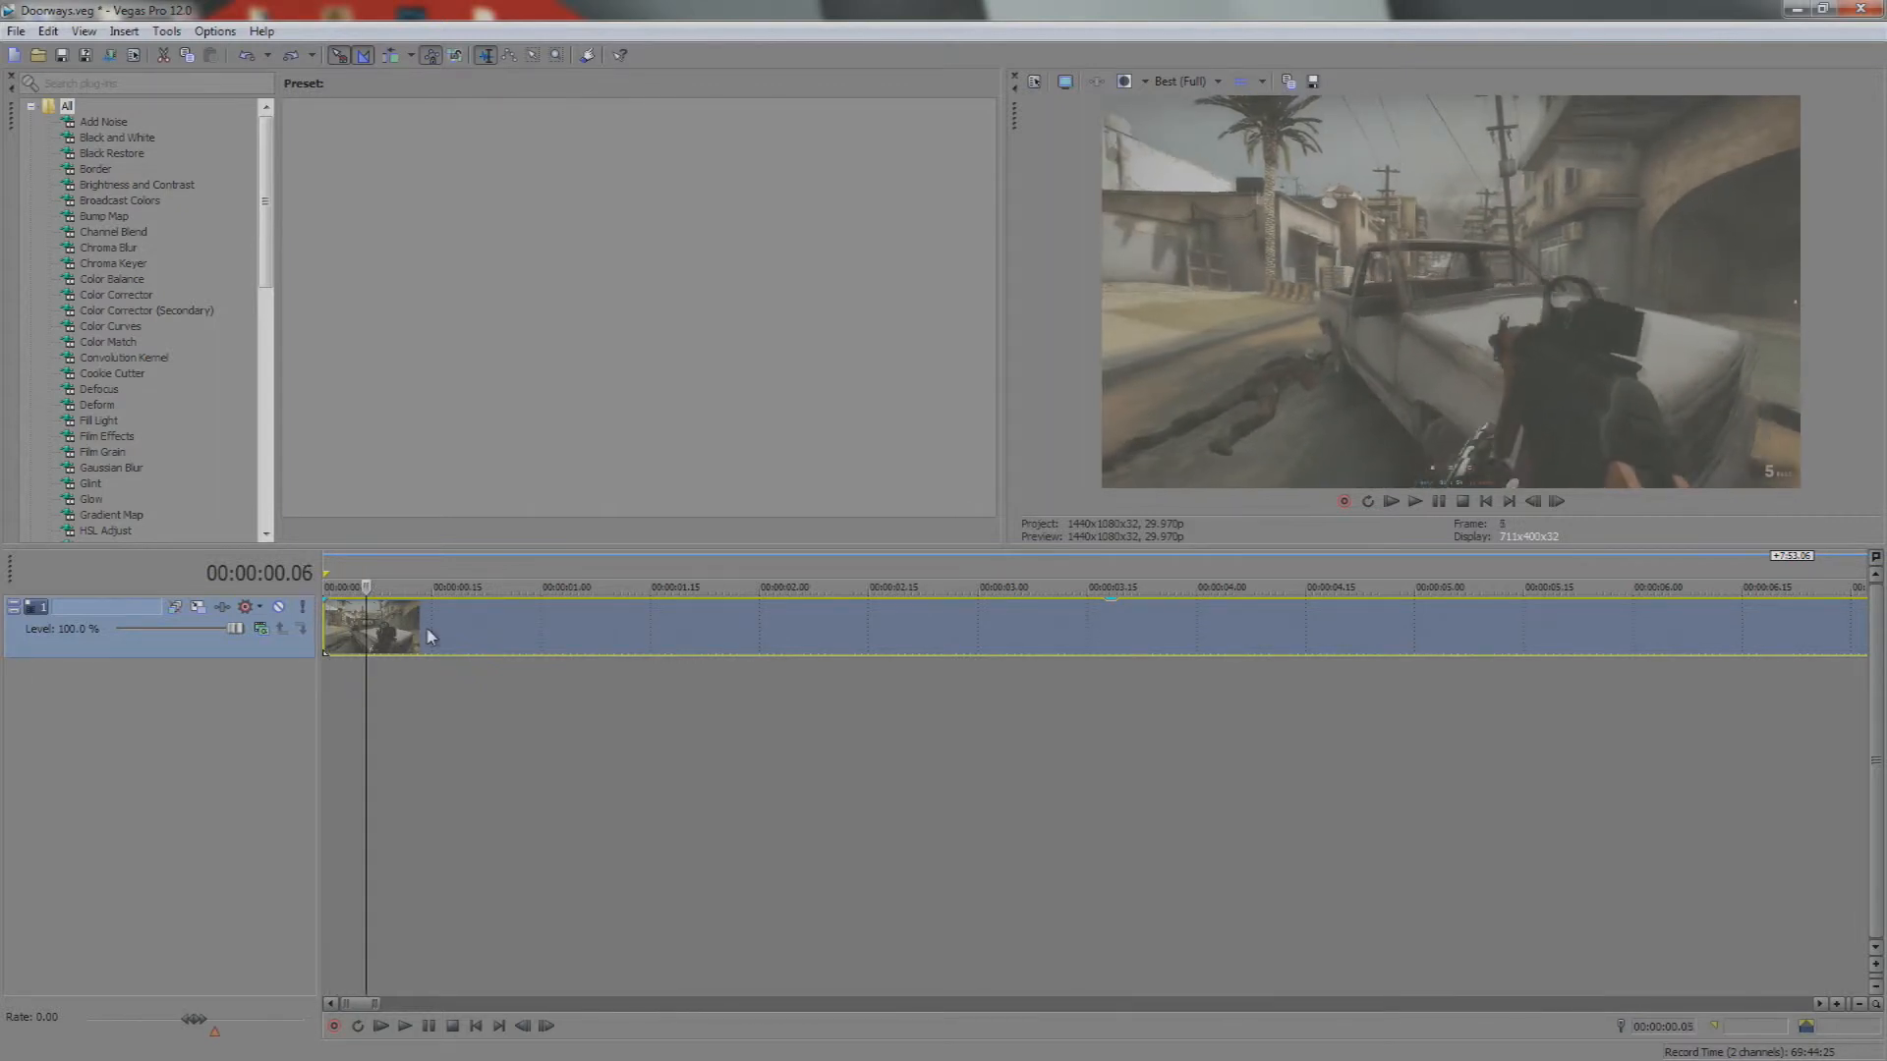
{"action": "key", "text": "Right"}
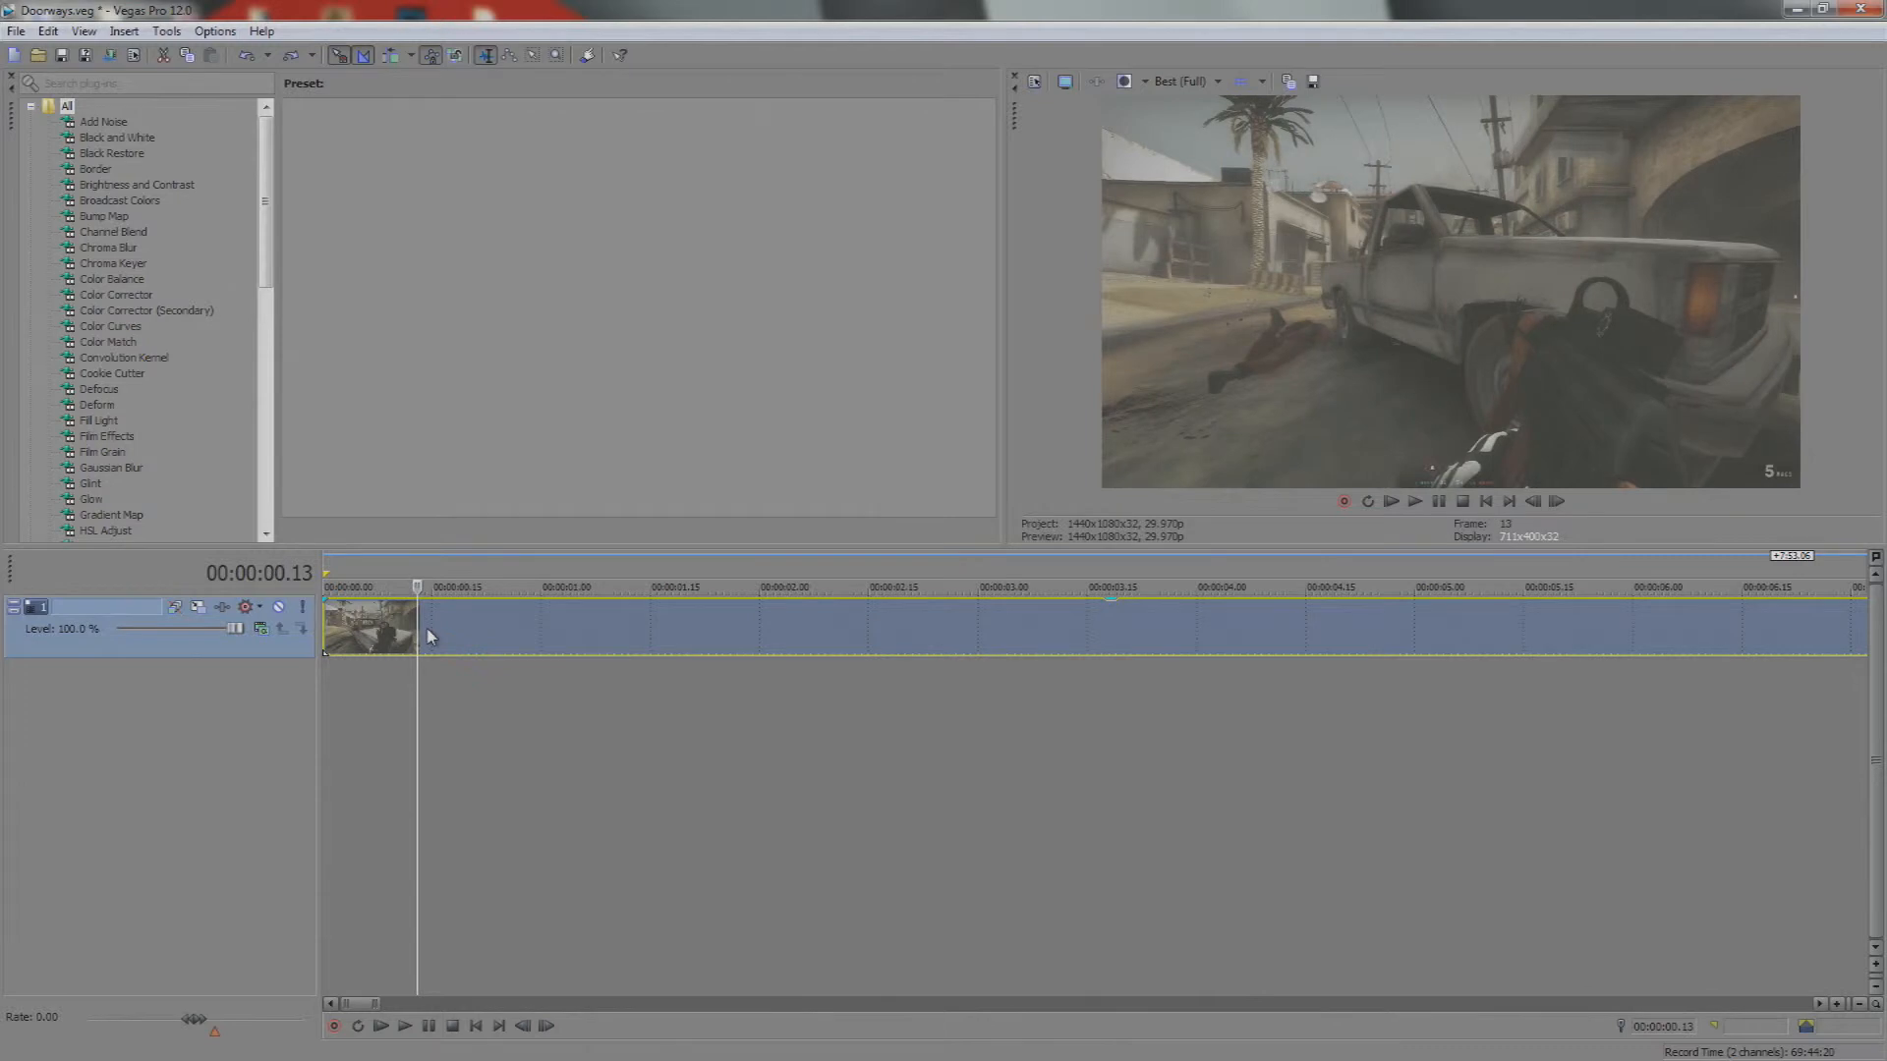
{"action": "key", "text": "Left"}
{"action": "key", "text": "Left"}
{"action": "key", "text": "Left"}
{"action": "key", "text": "Left"}
{"action": "key", "text": "Left"}
{"action": "key", "text": "Left"}
{"action": "key", "text": "Left"}
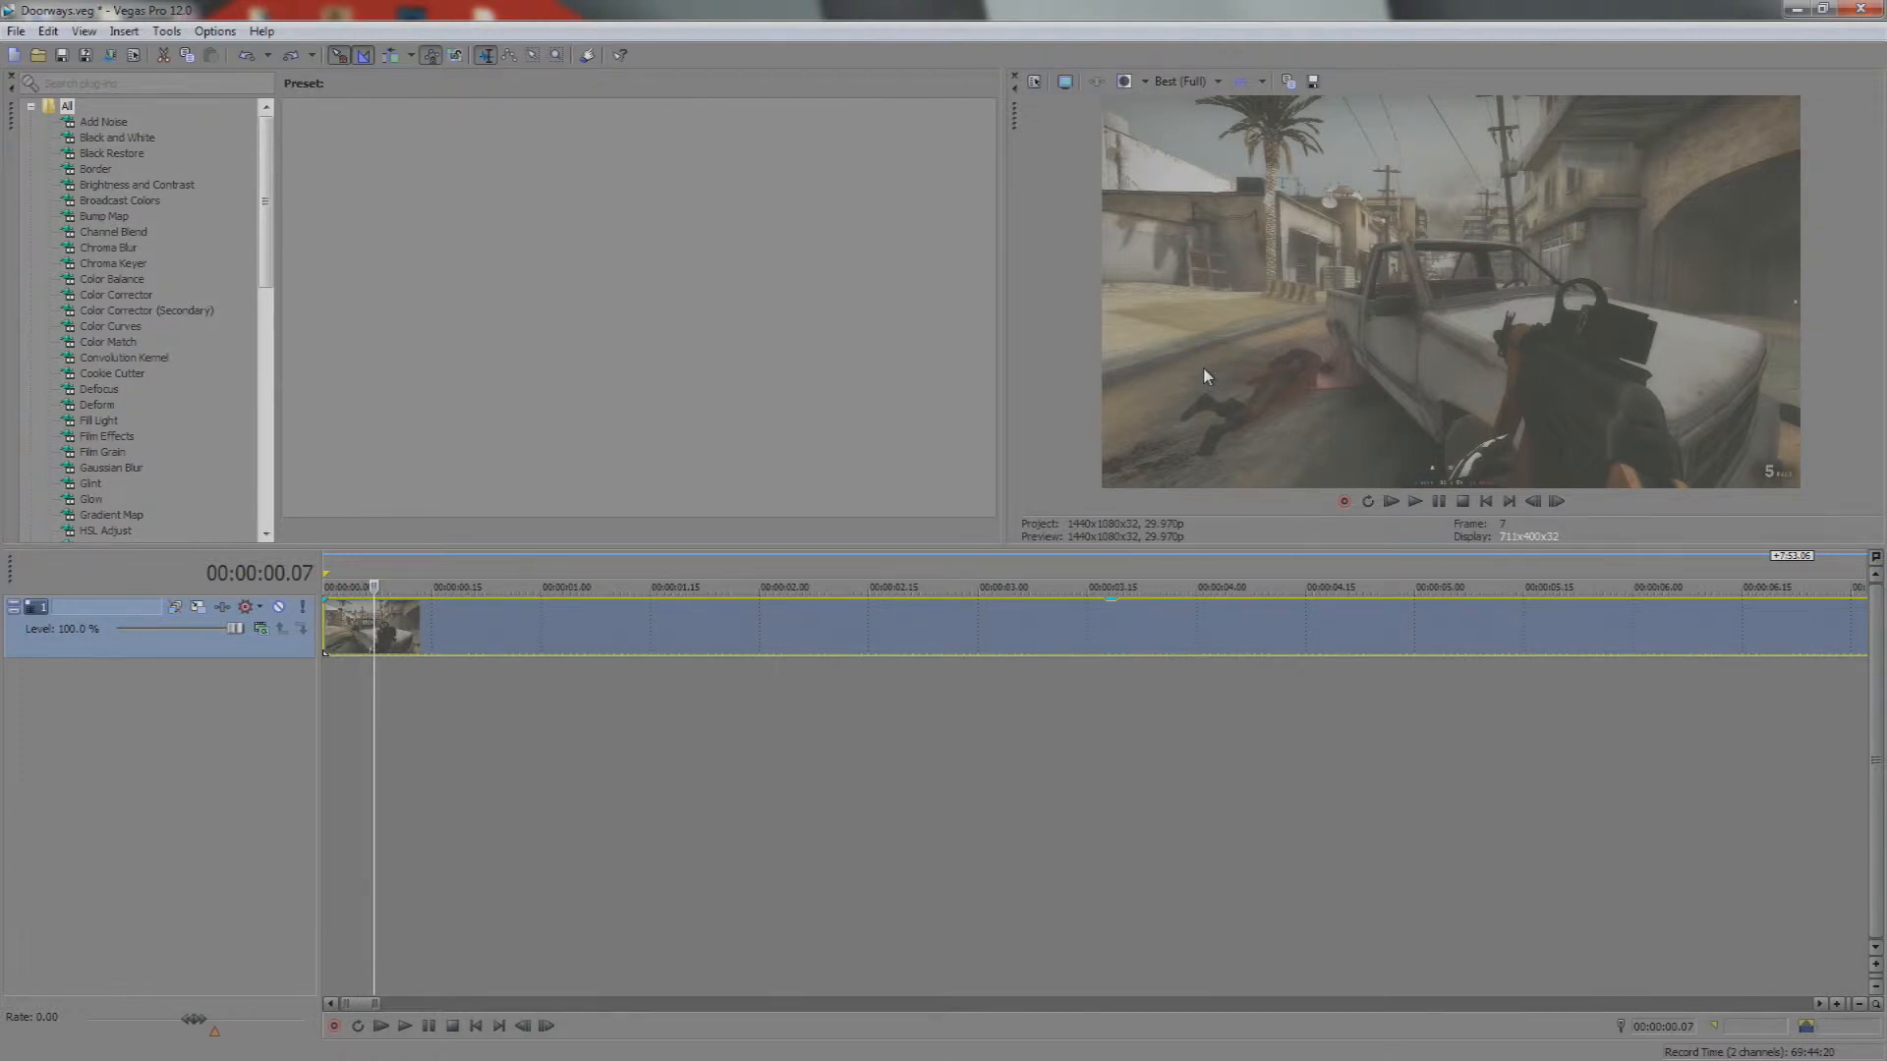
Save a snapshot of the current preview frame to the Desktop as the JPEG file Image #1.jpg
{"action": "left_click", "coordinate": [1313, 87]}
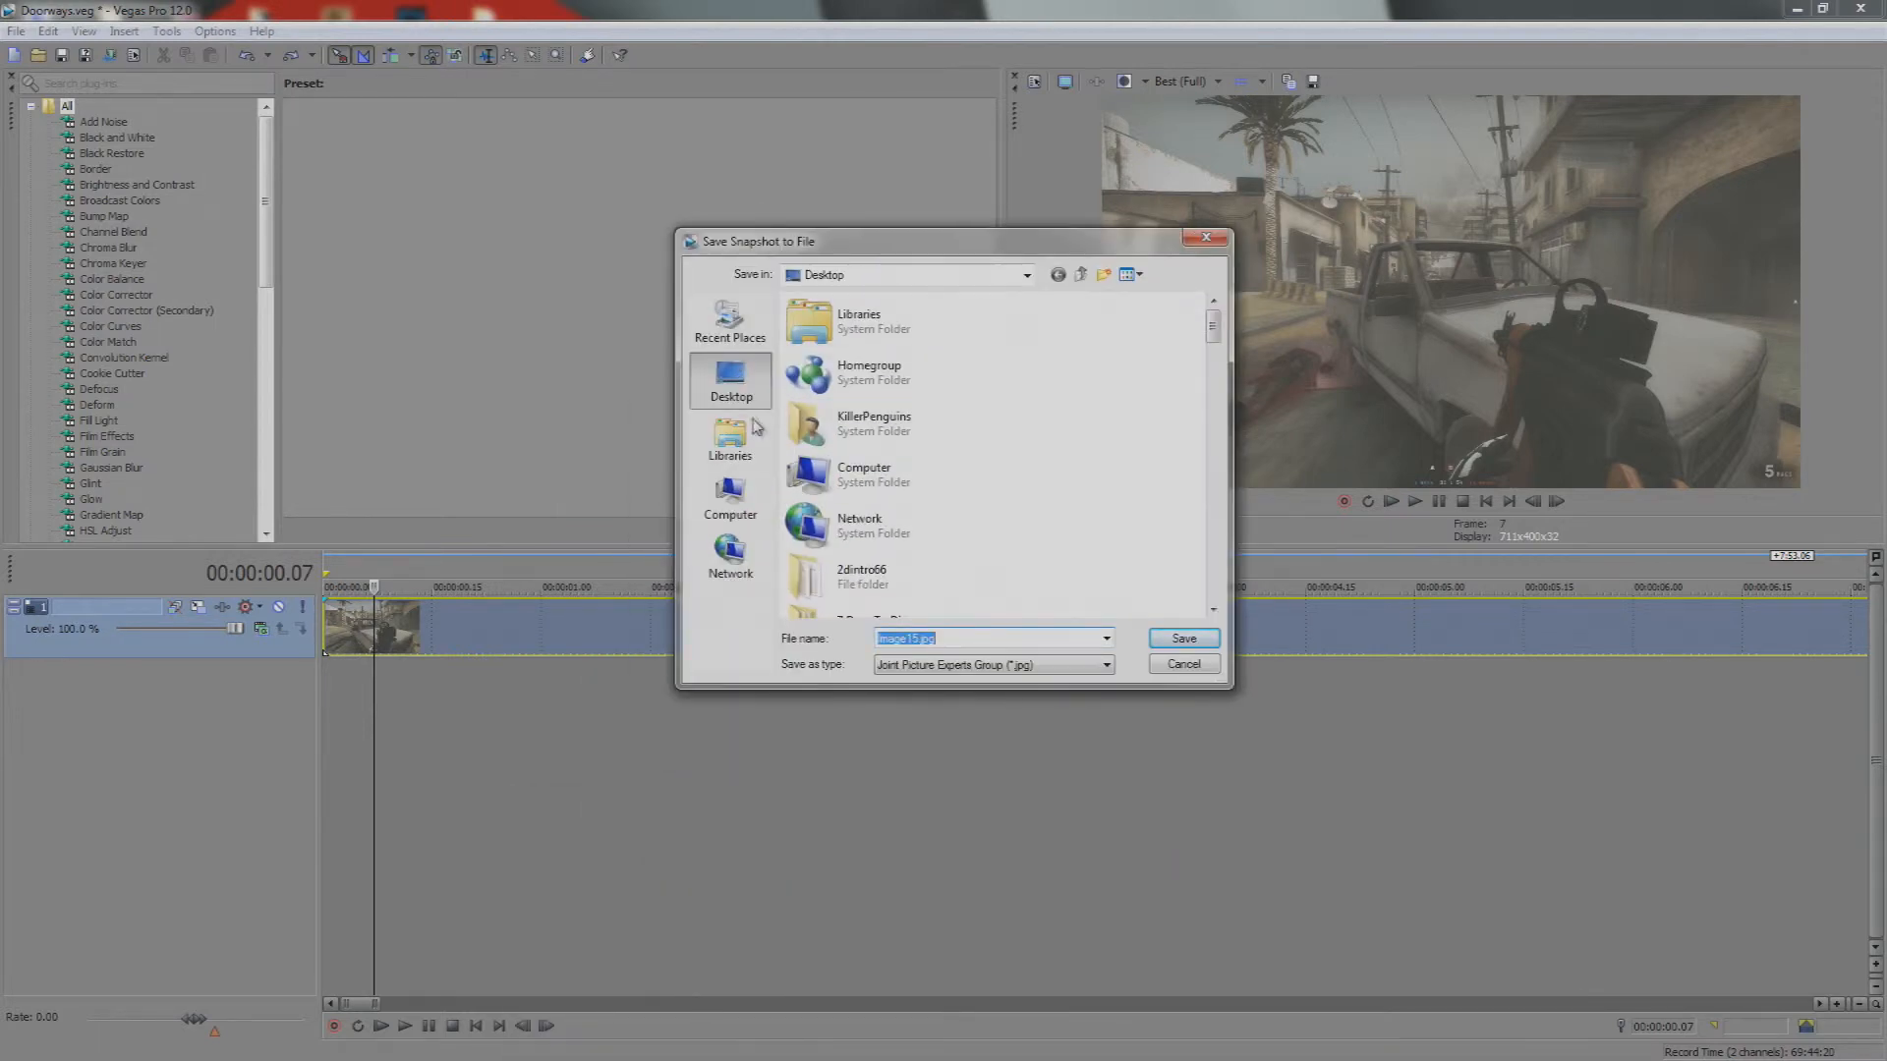
{"action": "left_click", "coordinate": [921, 640]}
{"action": "key", "text": "Return"}
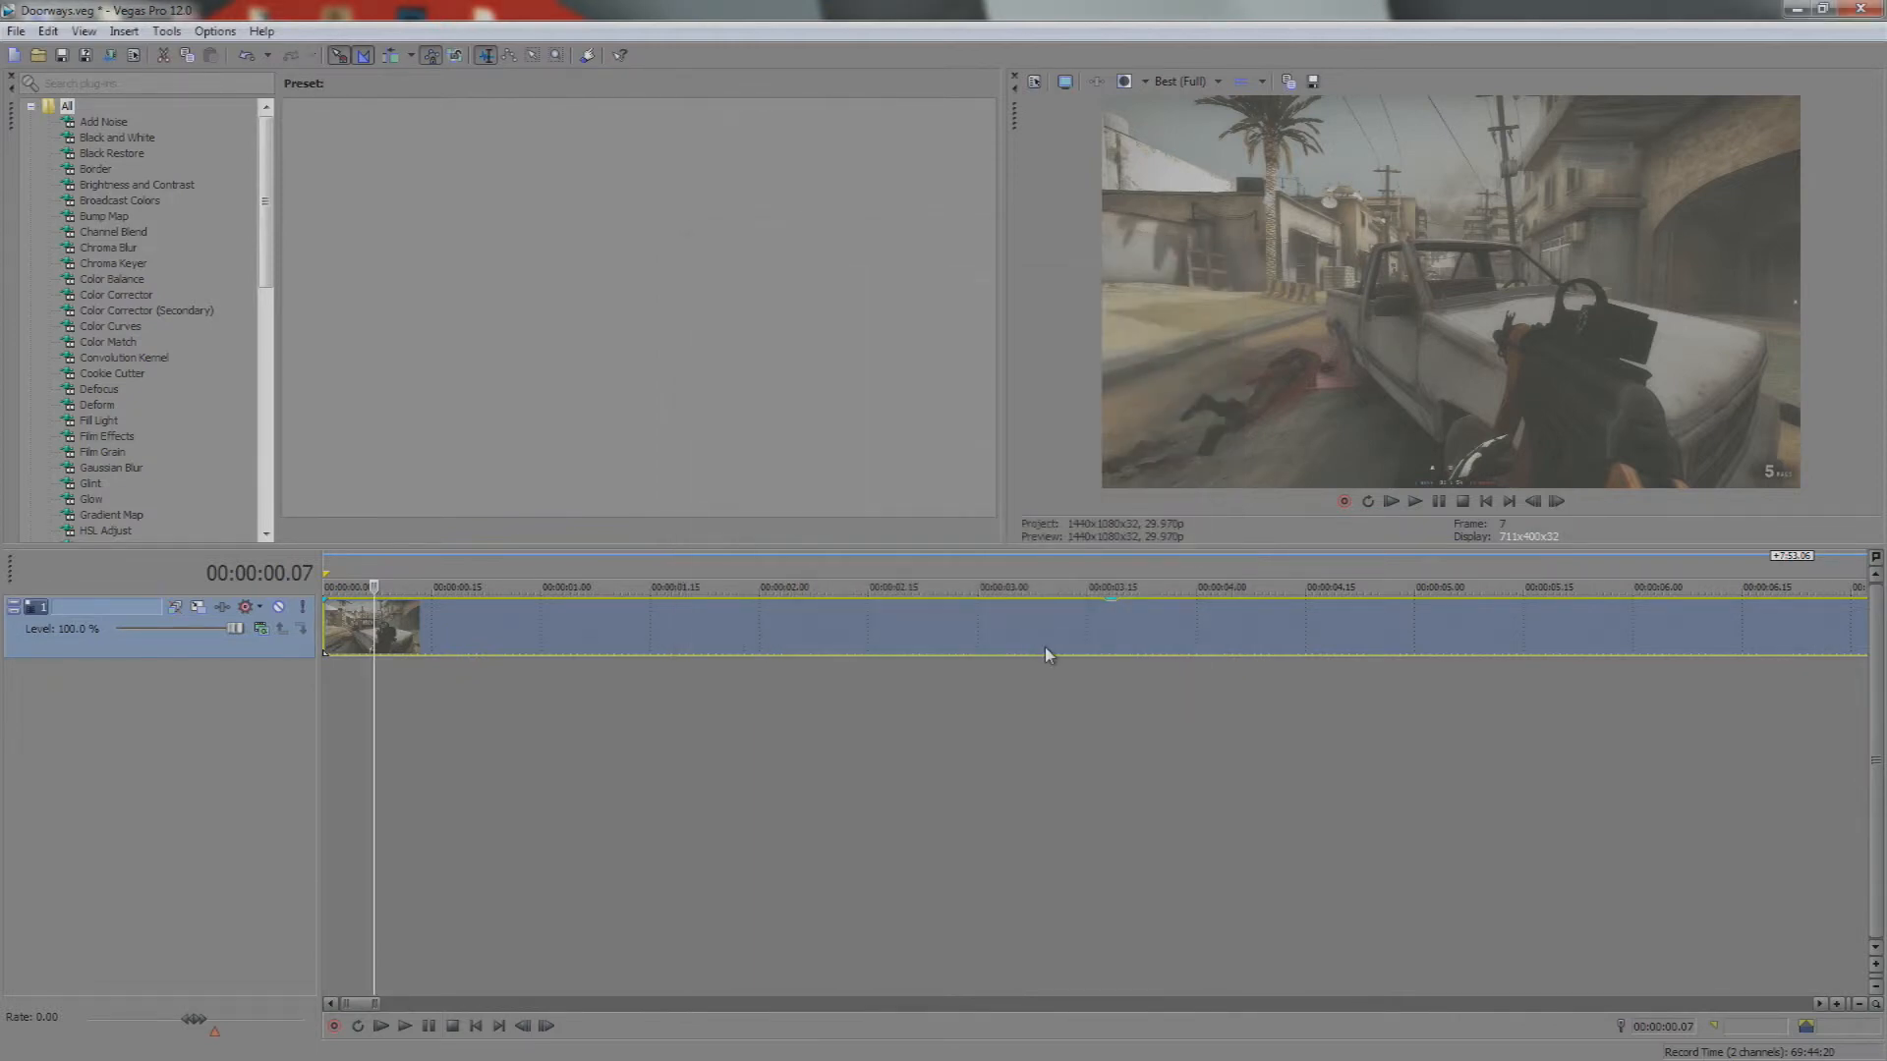
Add Image #1.jpg from the desktop to a new track beneath the gameplay clip, starting at 00:00:00.07, and restore the full-size editor window
{"action": "left_click", "coordinate": [1795, 14]}
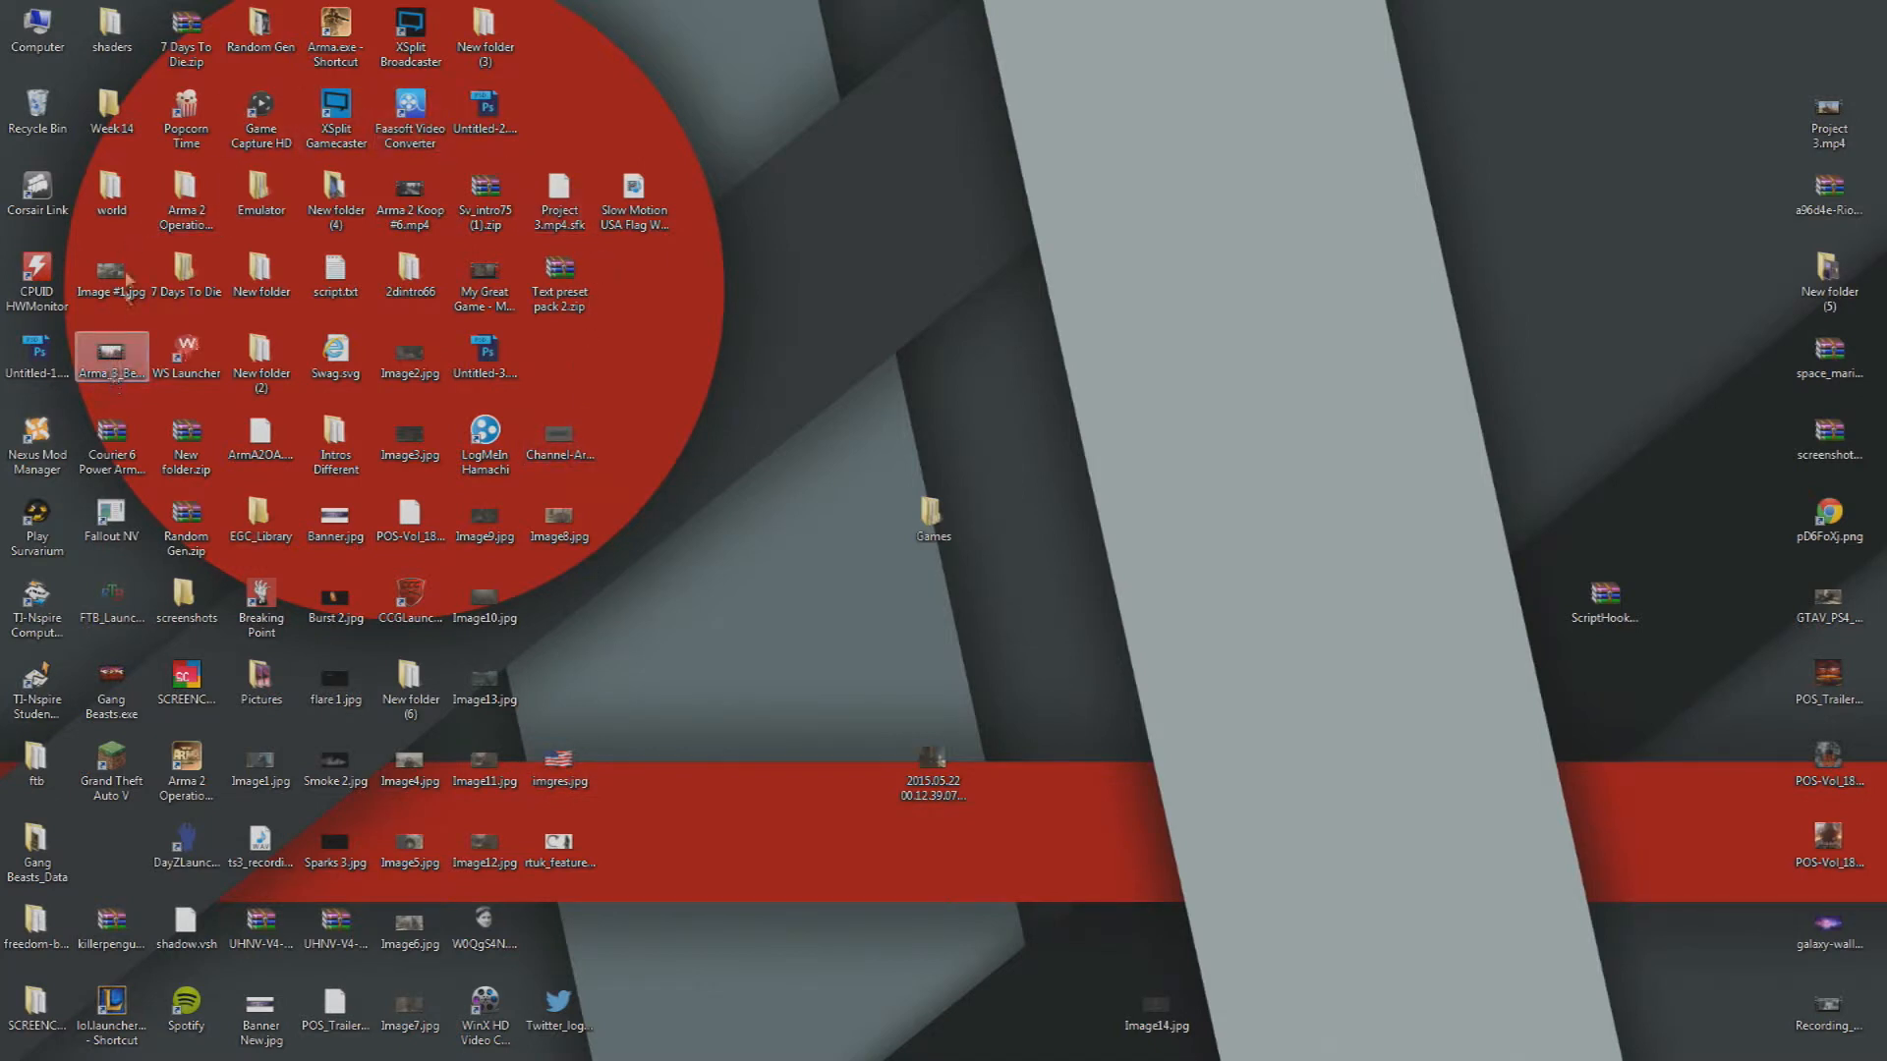
{"action": "left_click_drag", "start_coordinate": [1151, 273], "coordinate": [1179, 280]}
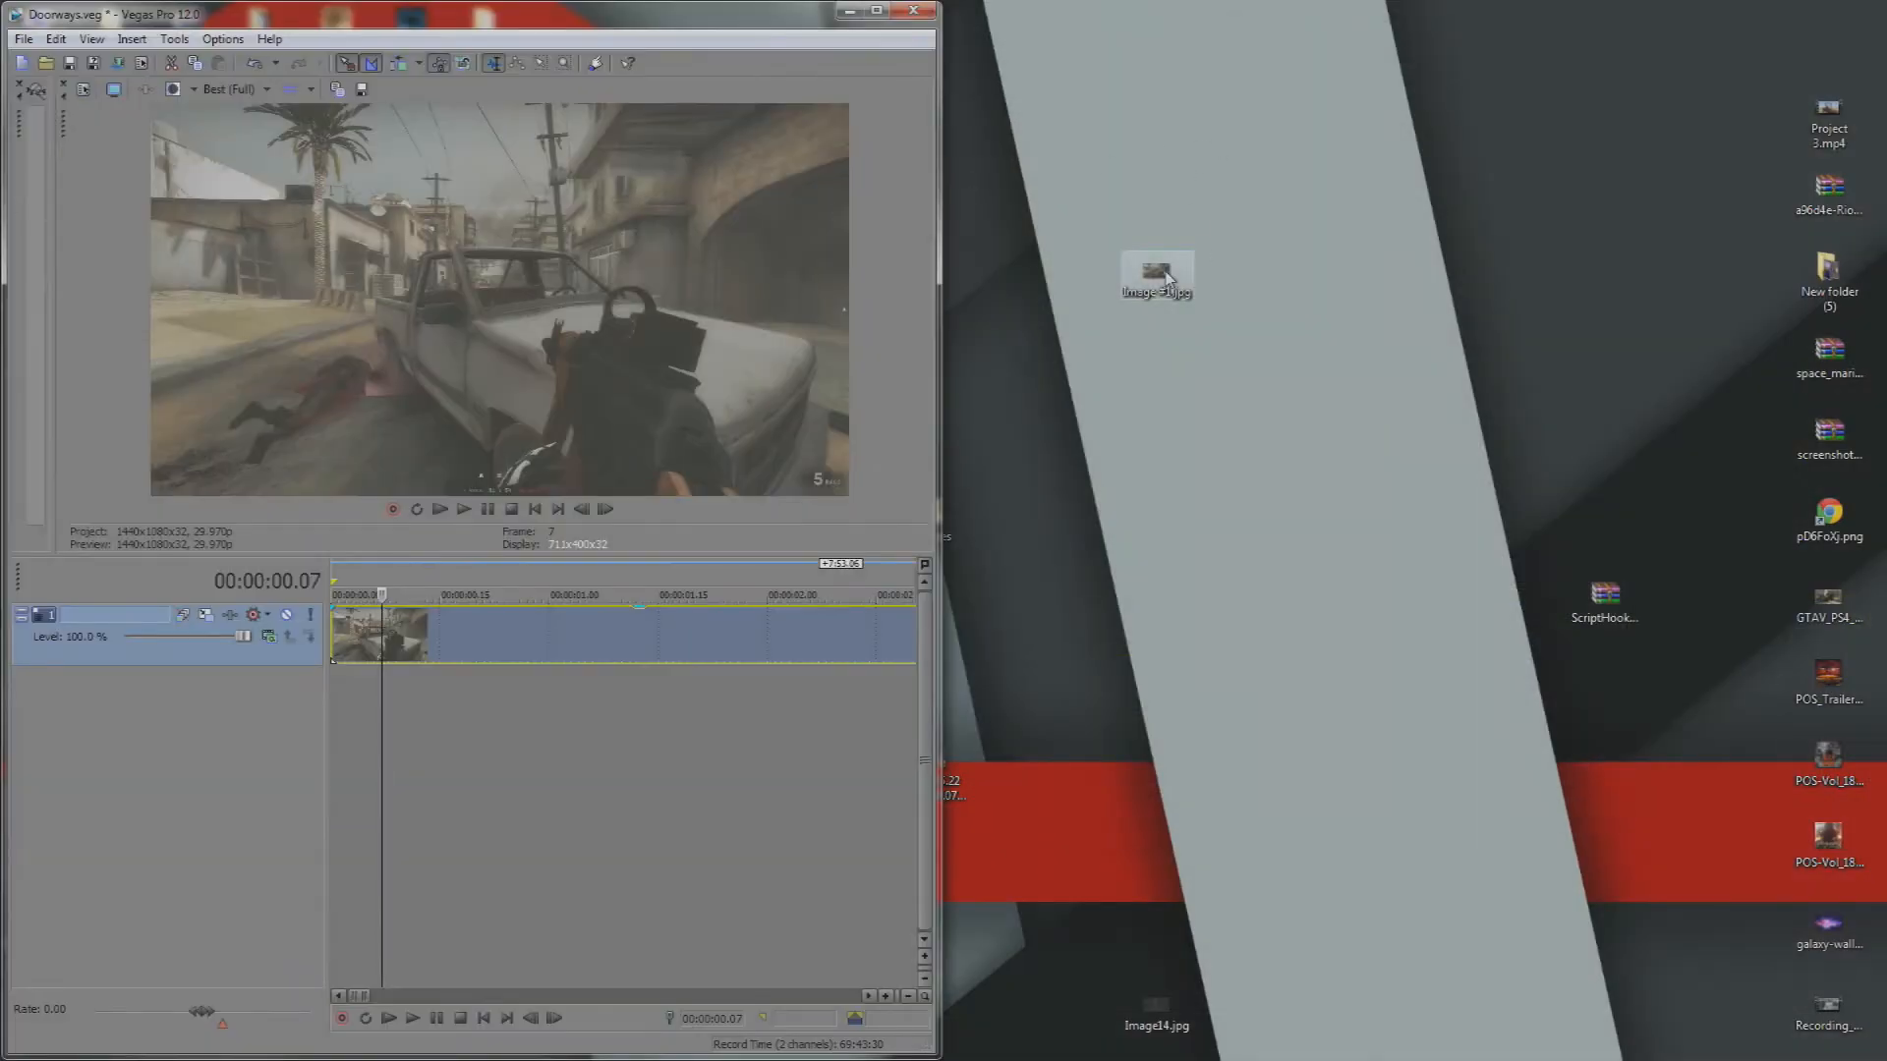
{"action": "left_click_drag", "start_coordinate": [1156, 282], "coordinate": [388, 715]}
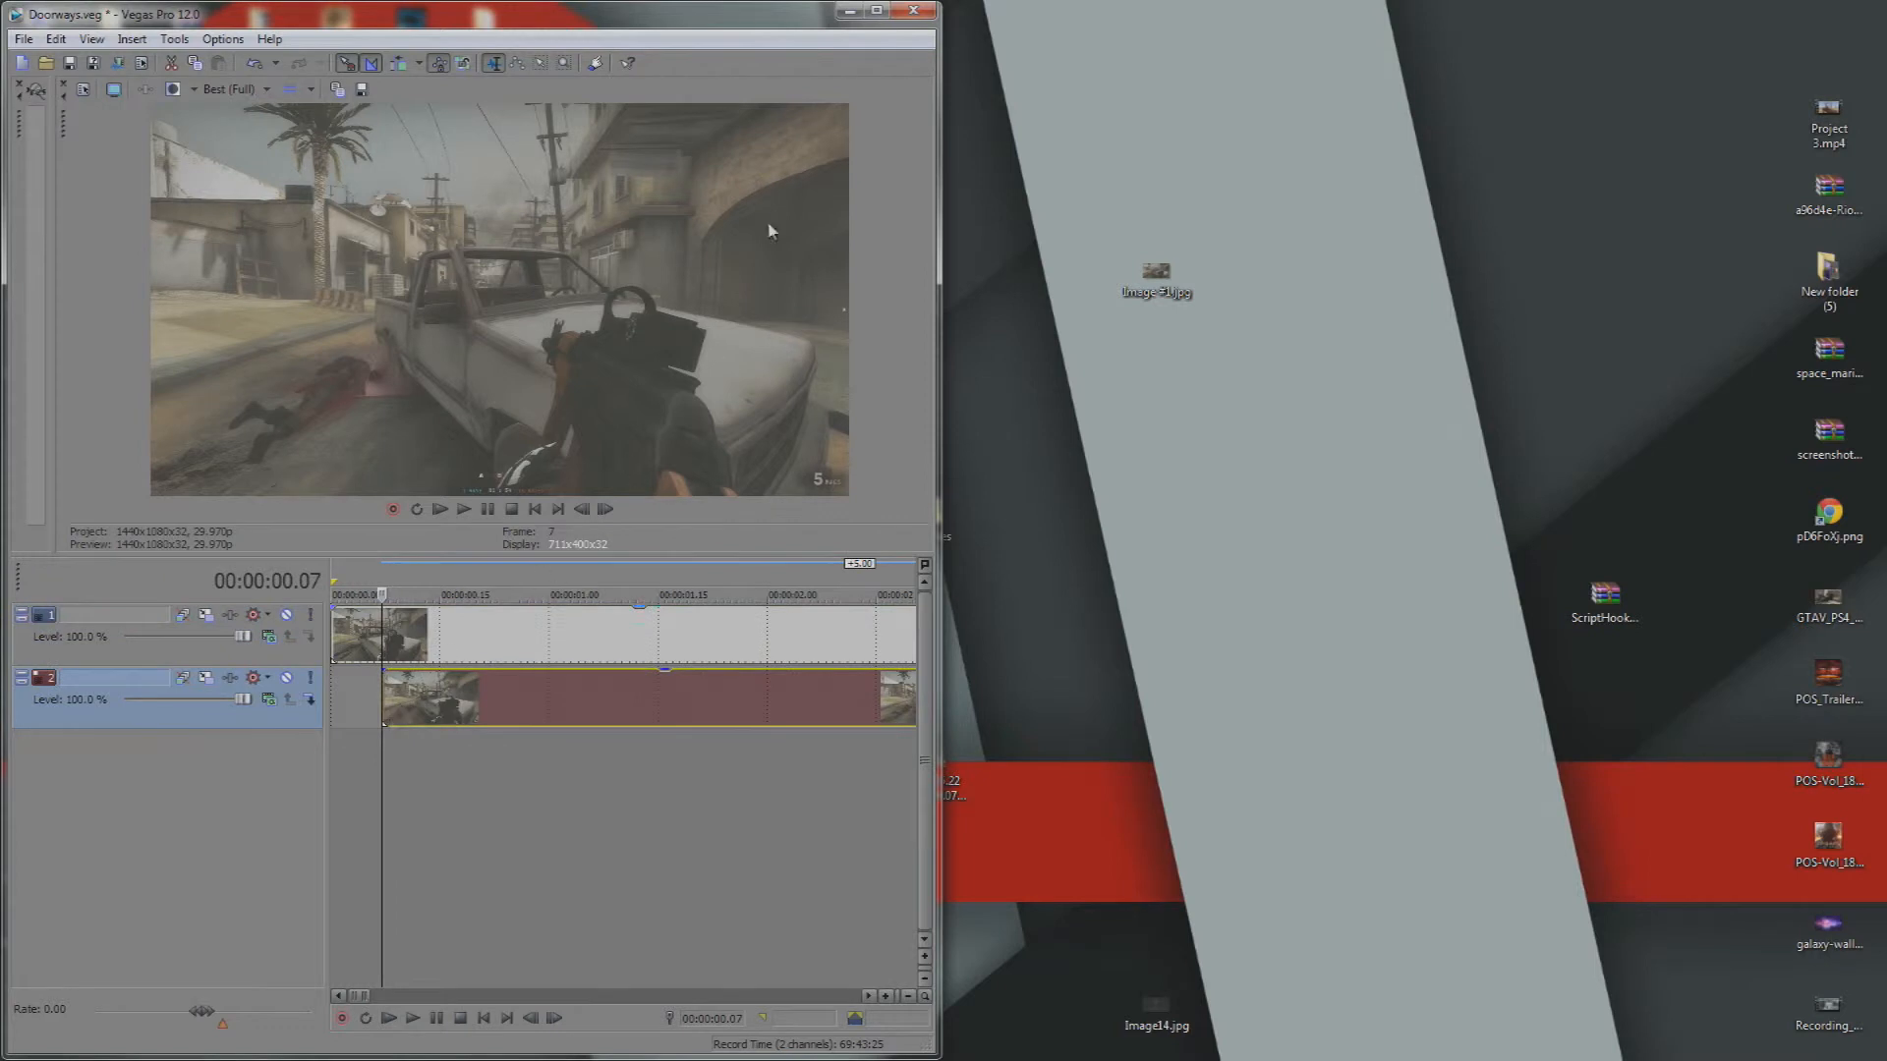
{"action": "left_click", "coordinate": [875, 10]}
Split the gameplay clip at 00:00:00.07 and move its remainder to start right where the still image ends
{"action": "scroll", "coordinate": [446, 718], "scroll_direction": "down", "scroll_amount": 6}
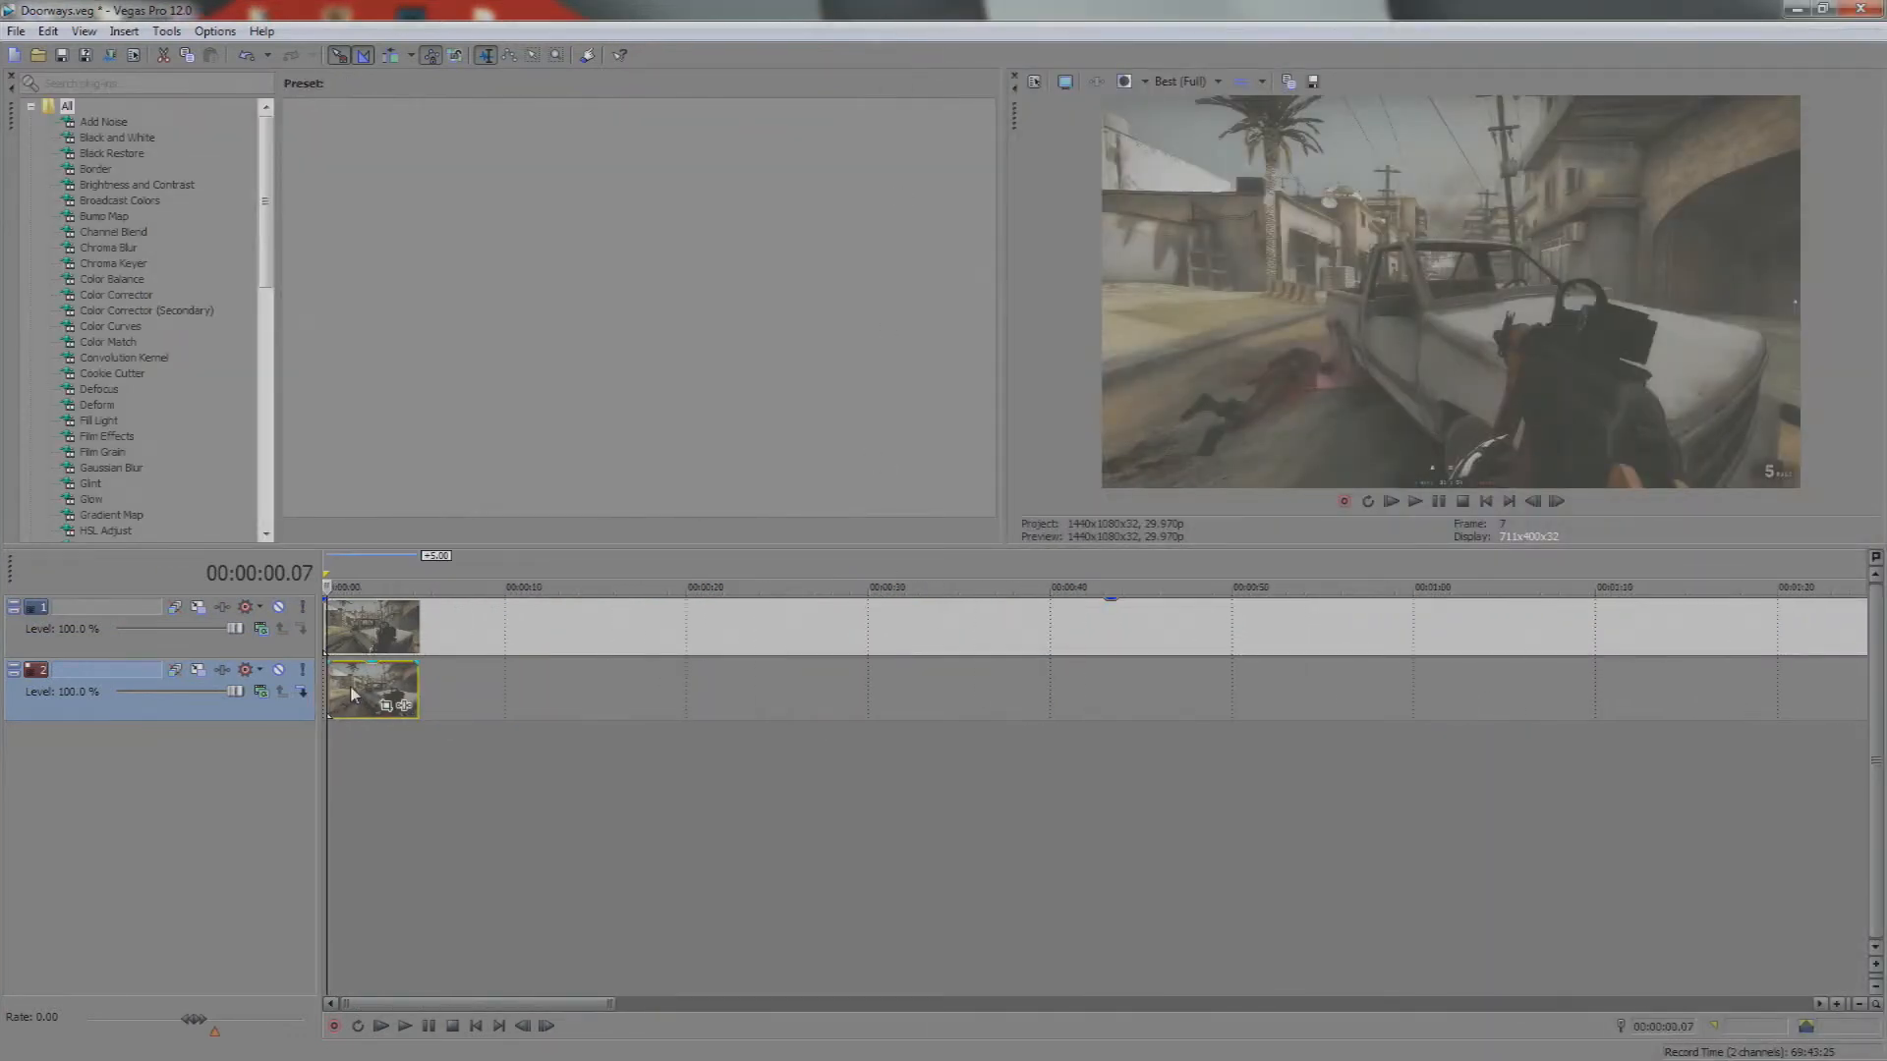
{"action": "scroll", "coordinate": [356, 685], "scroll_direction": "up", "scroll_amount": 8}
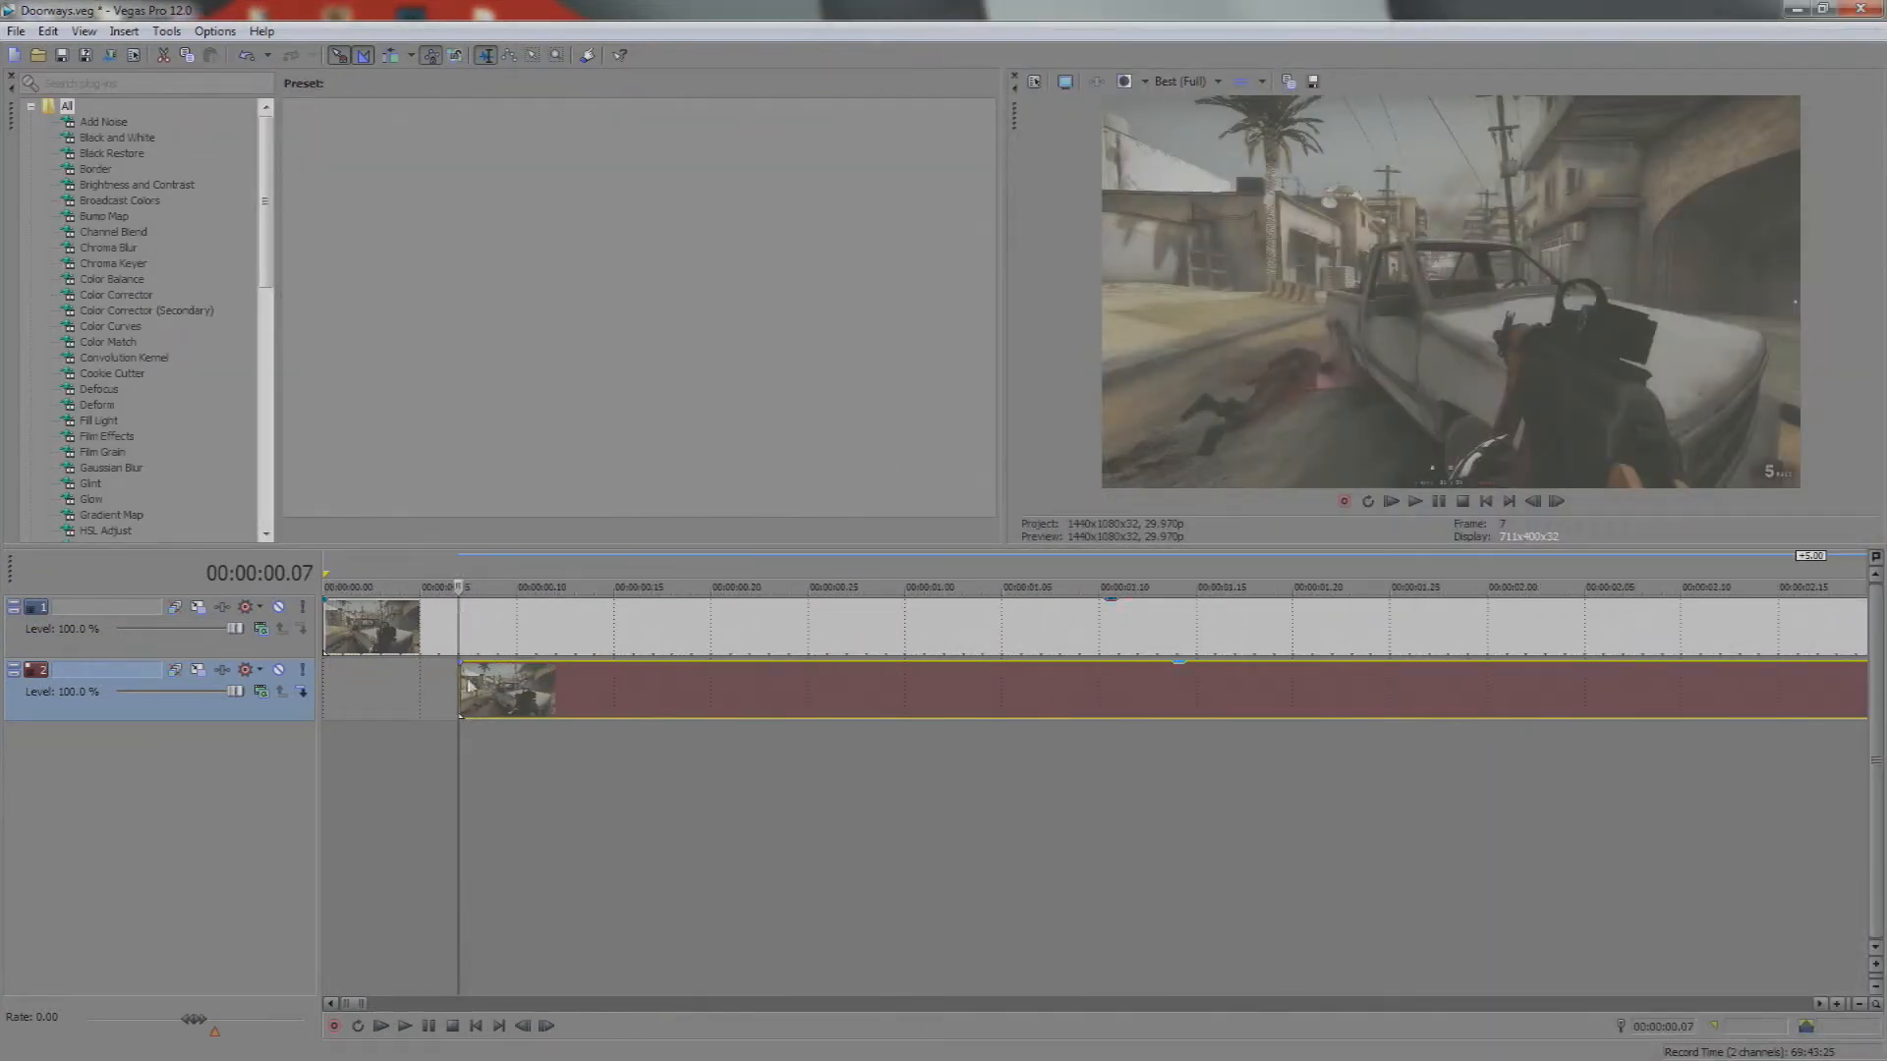
{"action": "left_click", "coordinate": [460, 634]}
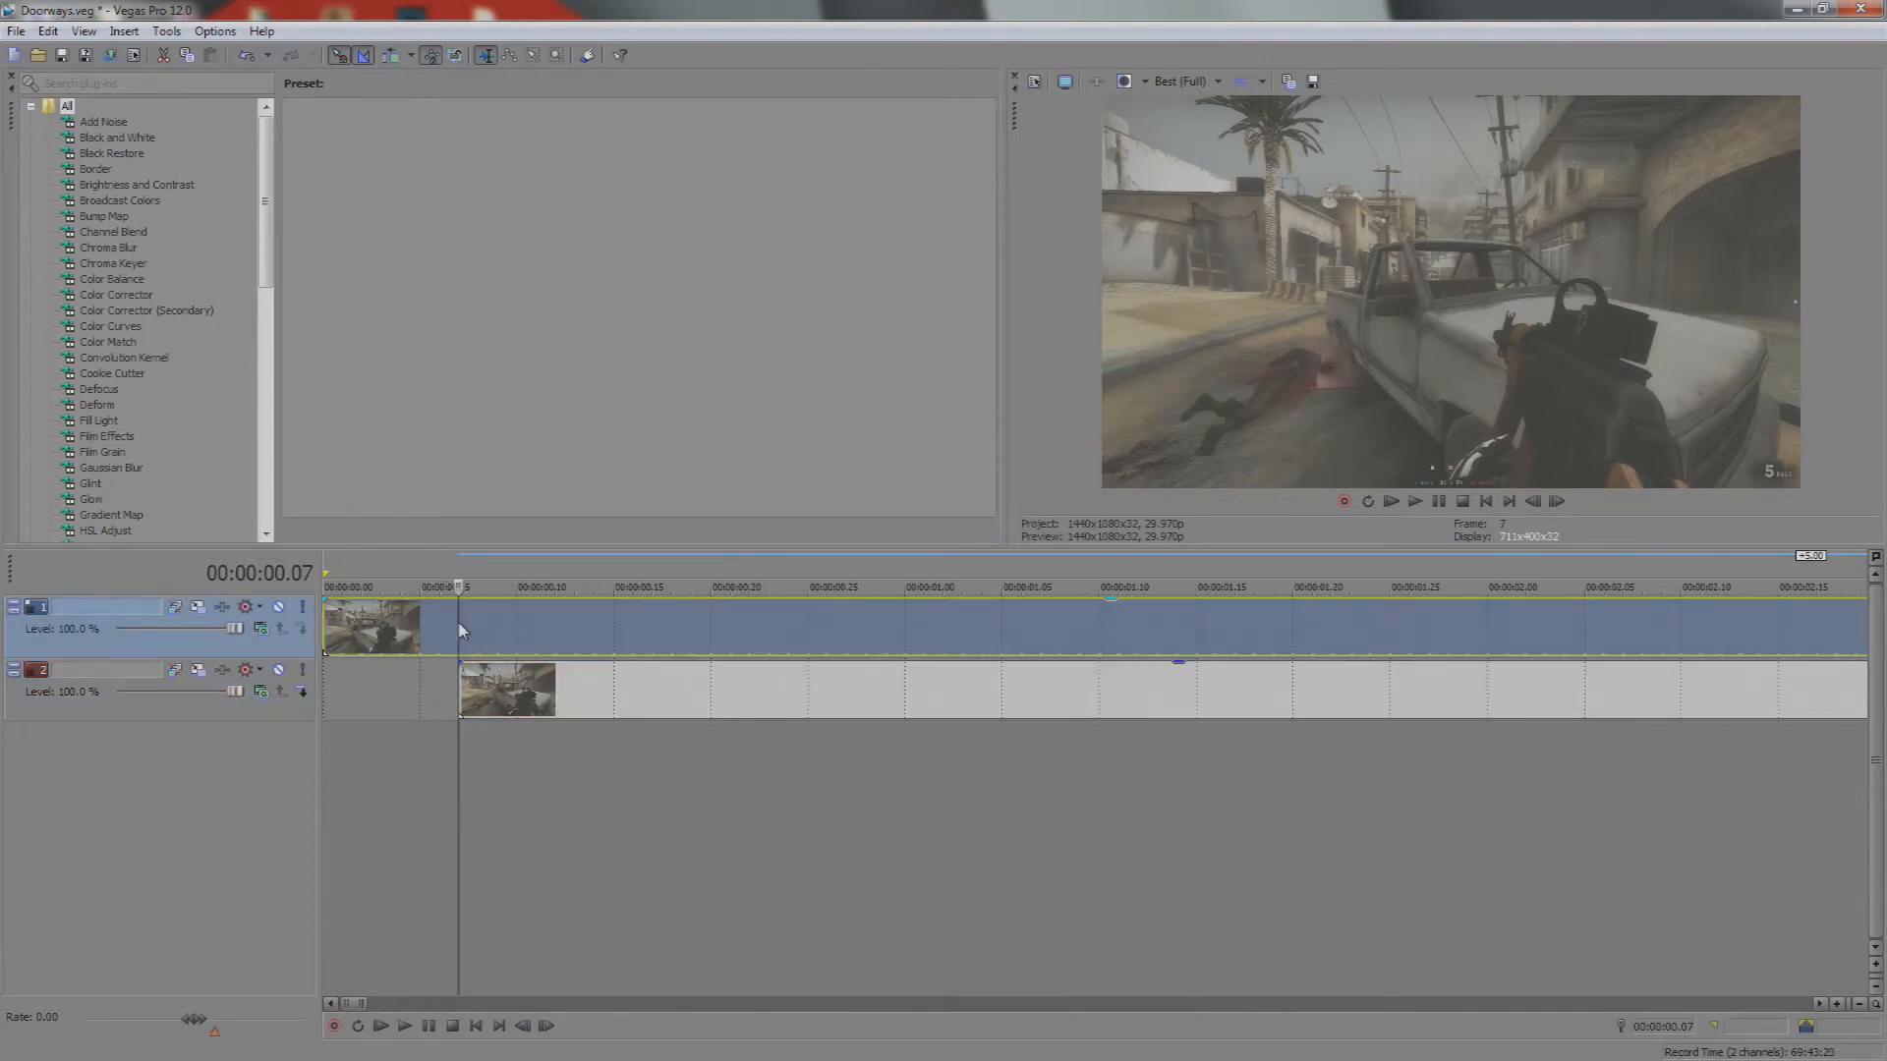
{"action": "key", "text": "s"}
{"action": "left_click_drag", "start_coordinate": [487, 630], "coordinate": [1323, 633]}
{"action": "scroll", "coordinate": [1324, 633], "scroll_direction": "down", "scroll_amount": 3}
{"action": "scroll", "coordinate": [1324, 633], "scroll_direction": "down", "scroll_amount": 3}
{"action": "left_click_drag", "start_coordinate": [483, 634], "coordinate": [741, 641]}
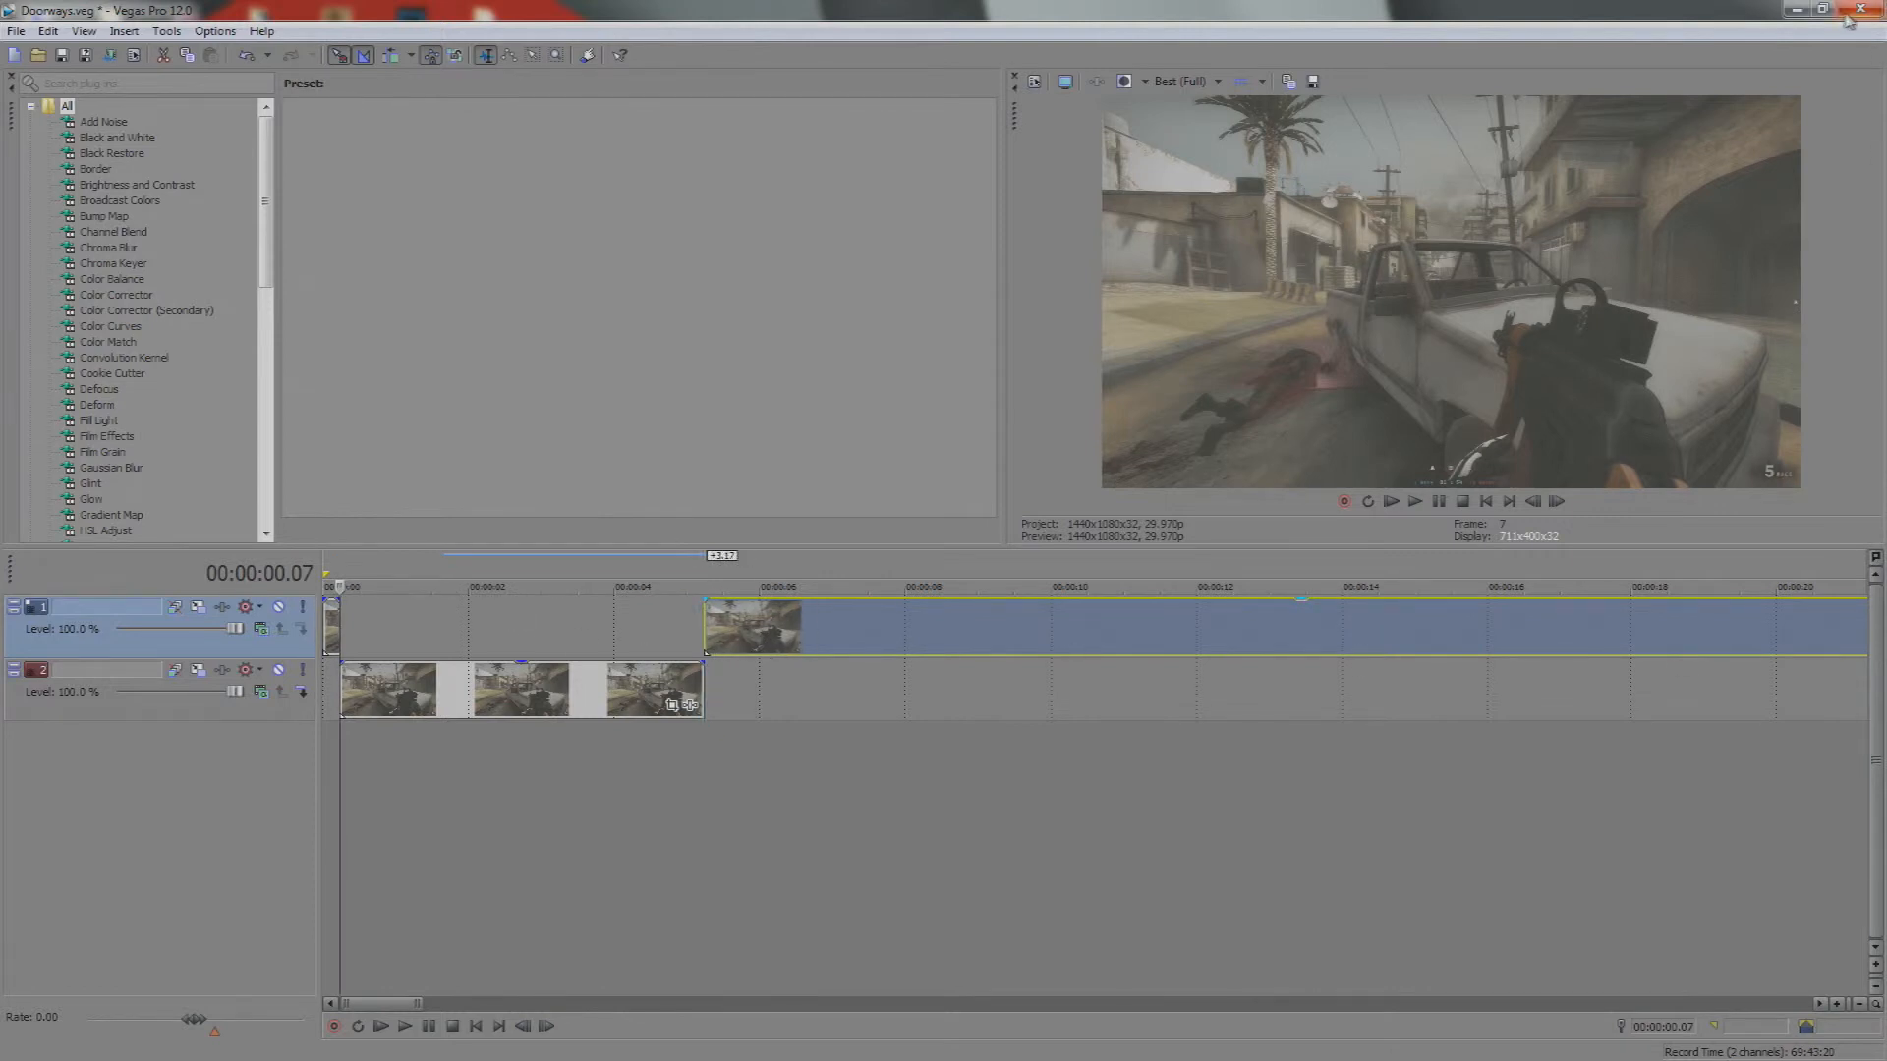
Move the still image's track above the gameplay track
{"action": "scroll", "coordinate": [364, 788], "scroll_direction": "down", "scroll_amount": 6}
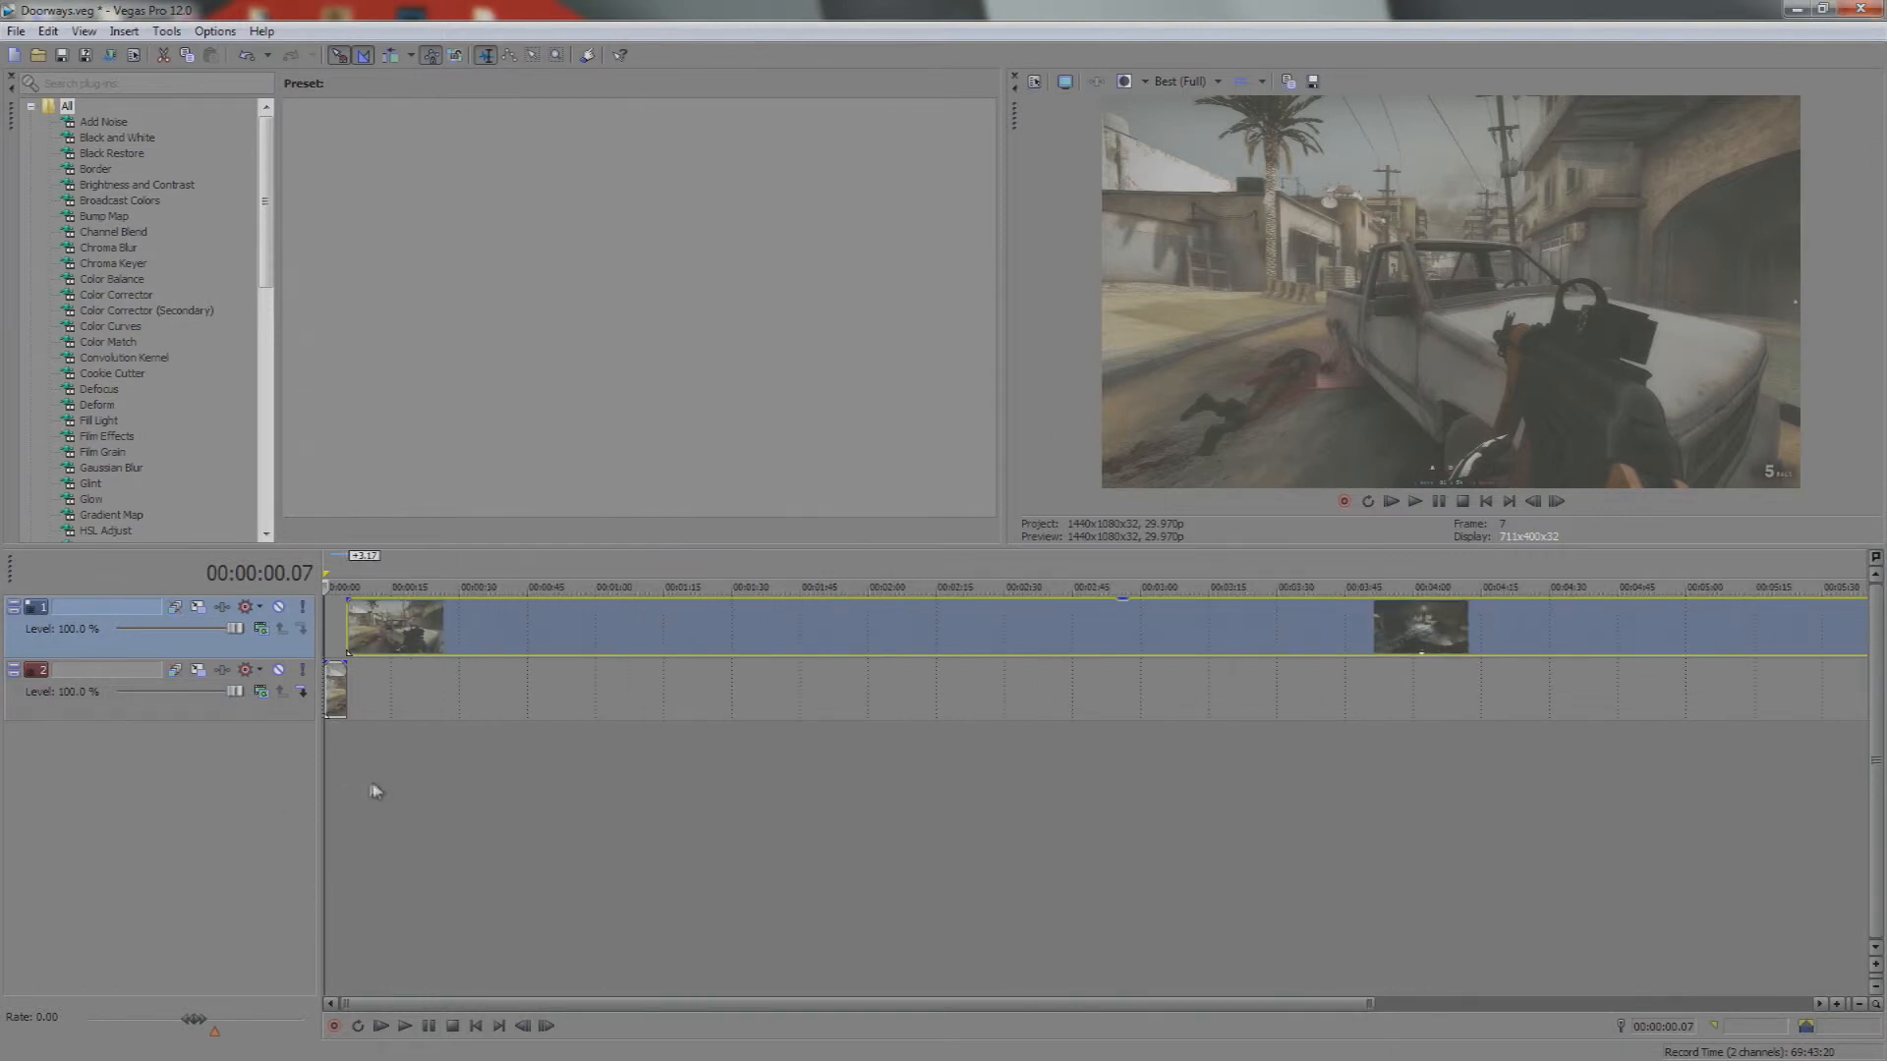
{"action": "left_click_drag", "start_coordinate": [273, 715], "coordinate": [282, 602]}
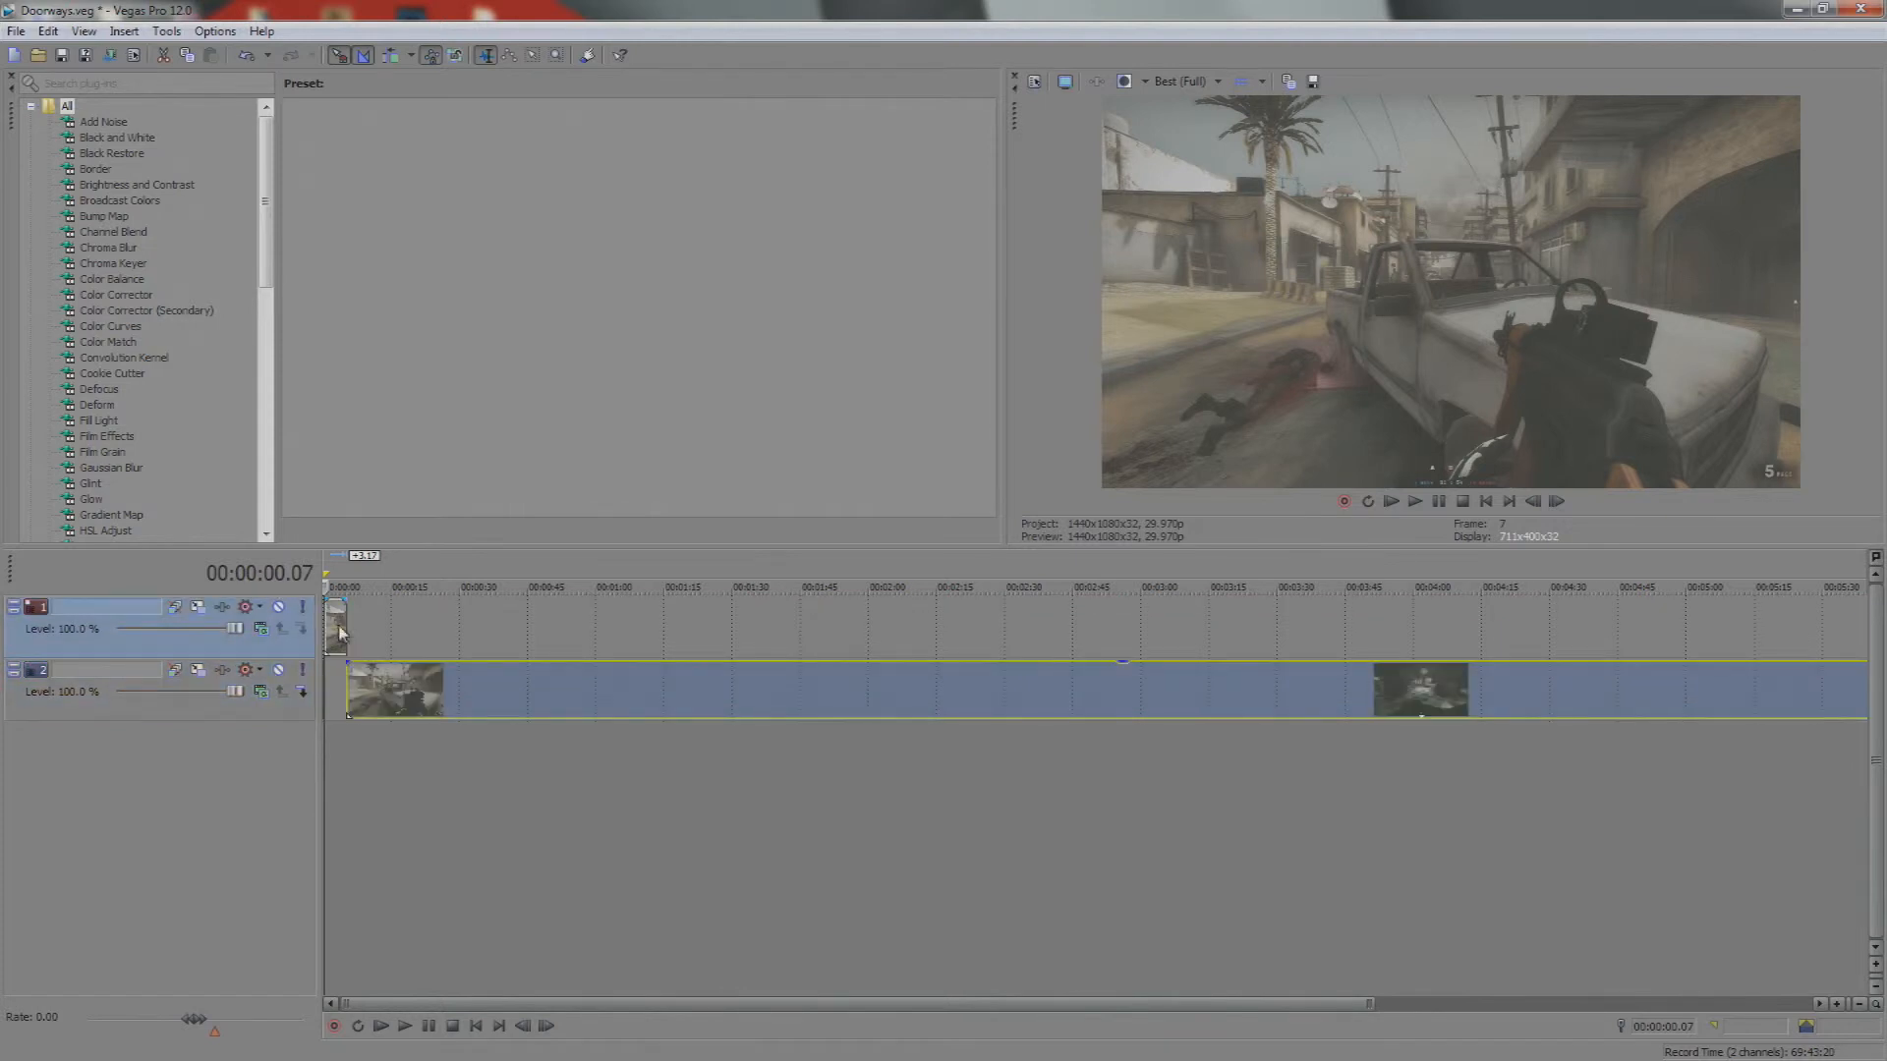
{"action": "scroll", "coordinate": [338, 722], "scroll_direction": "up", "scroll_amount": 8}
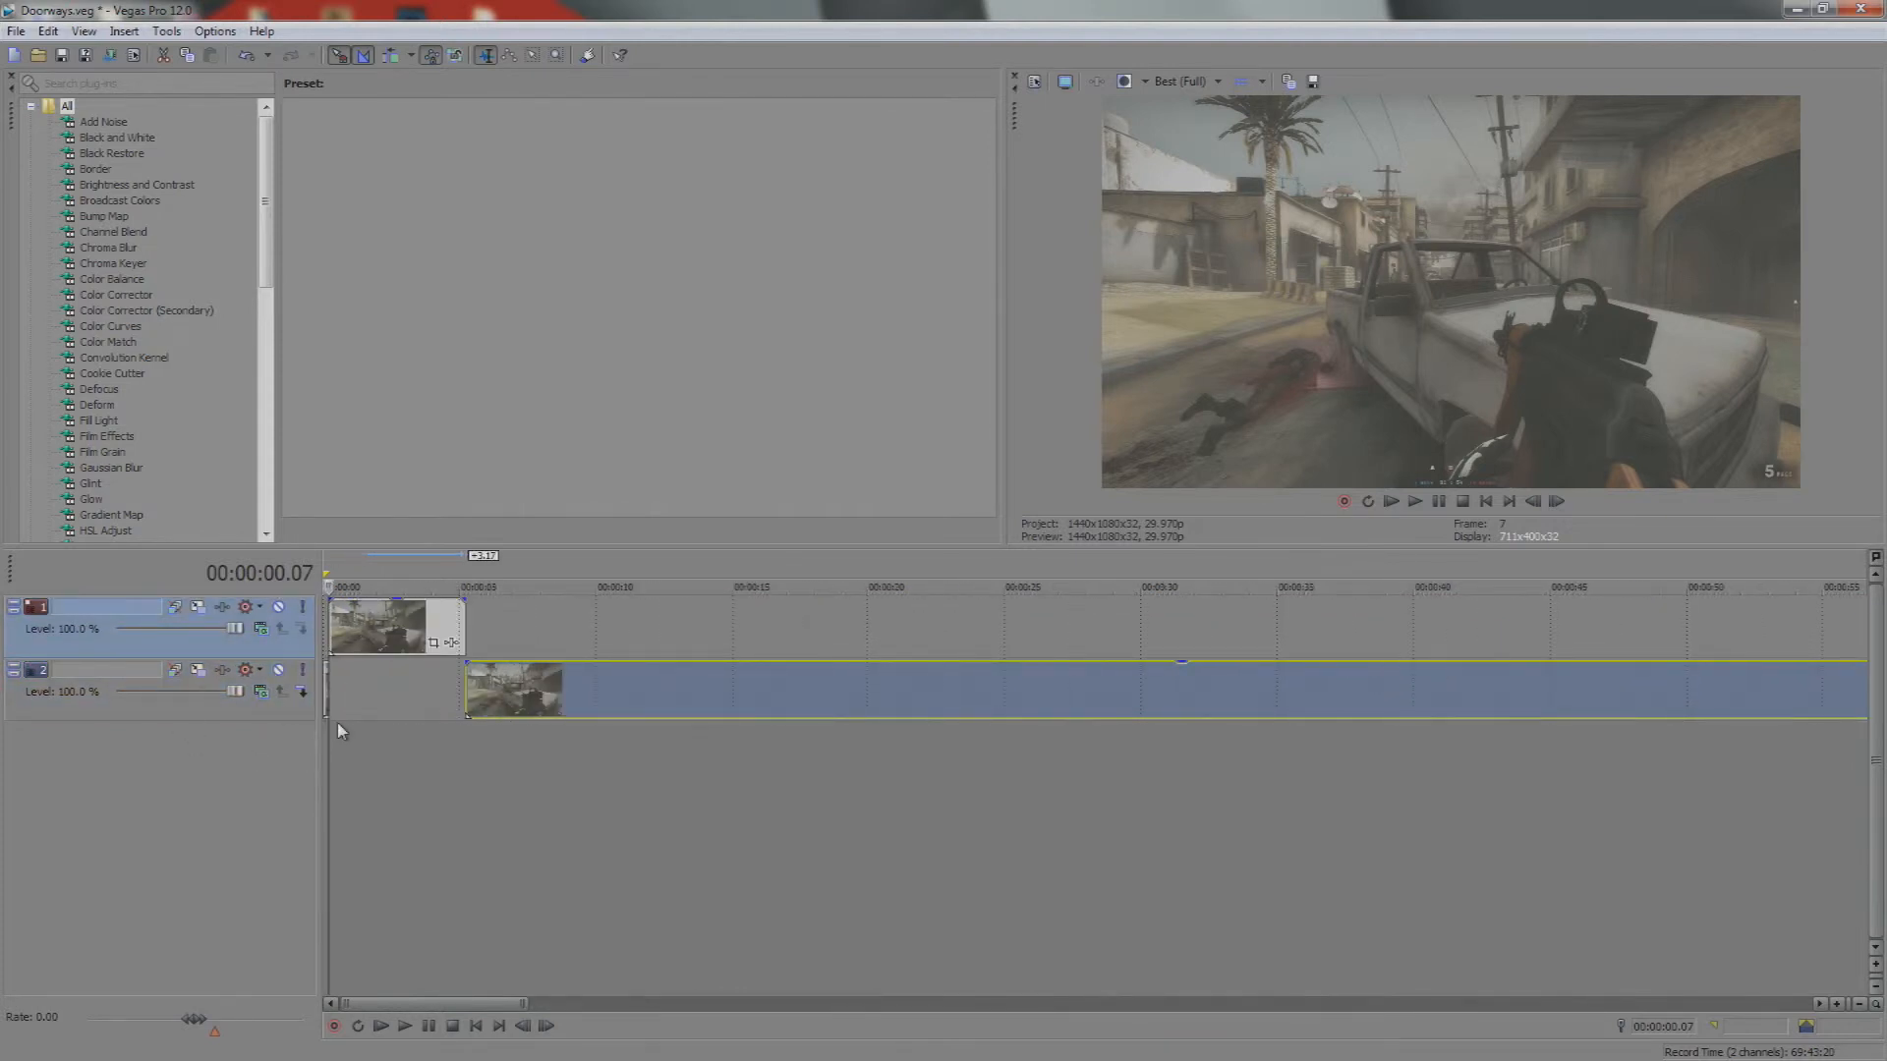
Play the timeline from the start and again from the beginning of the still image to check the freeze frame
{"action": "left_click", "coordinate": [328, 681]}
{"action": "key", "text": "space"}
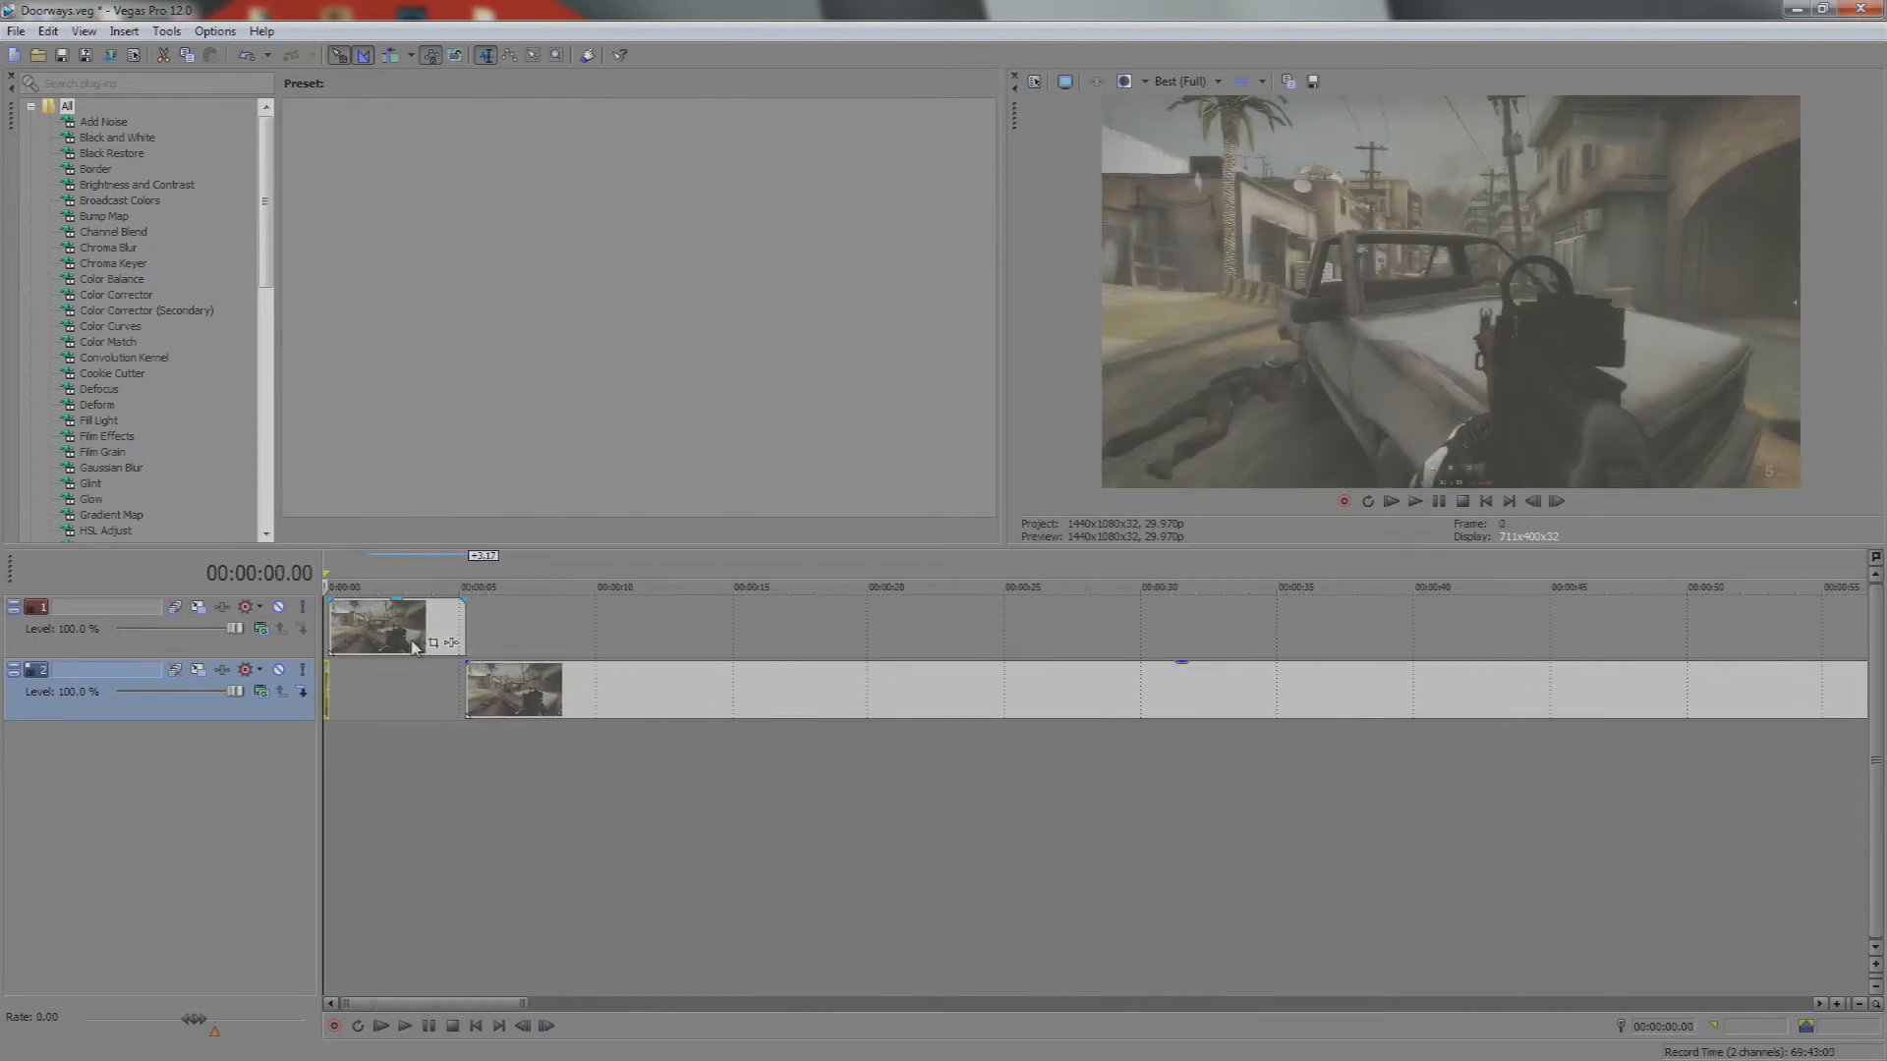
{"action": "scroll", "coordinate": [413, 646], "scroll_direction": "up", "scroll_amount": 1}
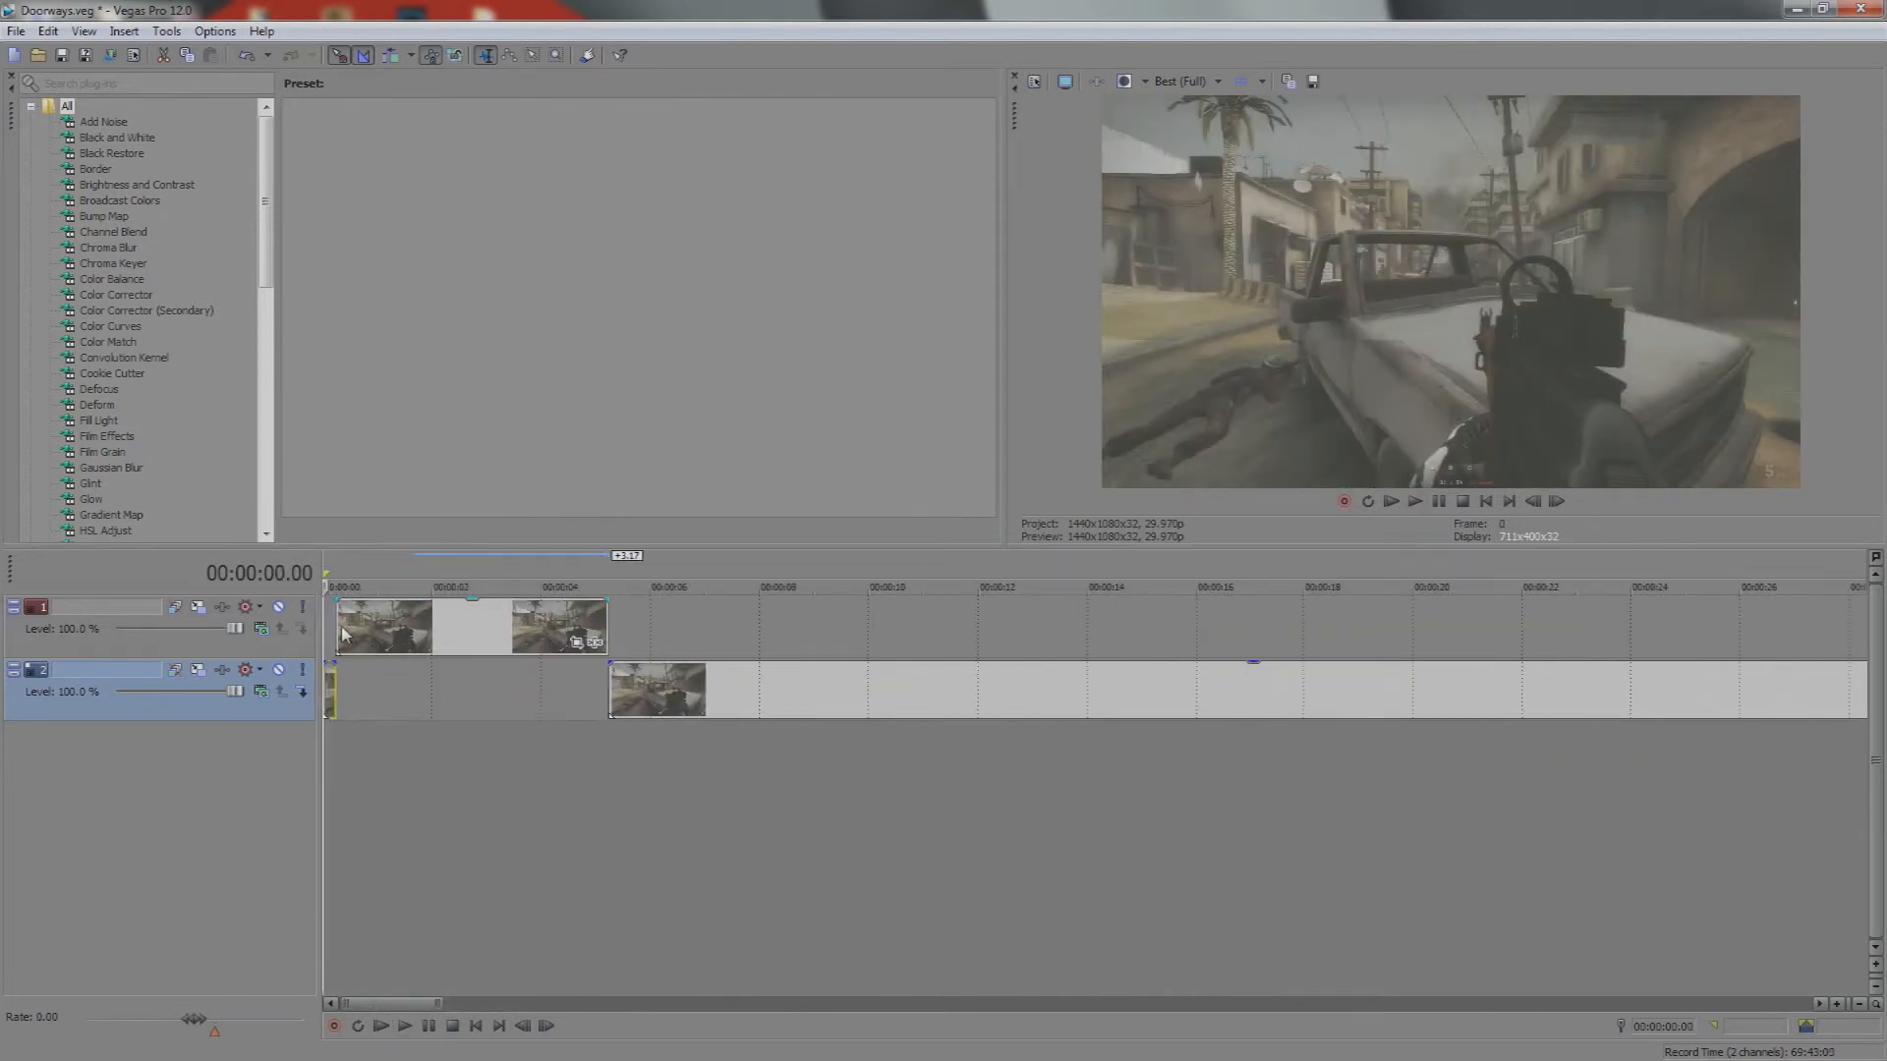
{"action": "left_click", "coordinate": [345, 635]}
{"action": "key", "text": "space"}
{"action": "key", "text": "space"}
{"action": "key", "text": "space"}
{"action": "key", "text": "space"}
{"action": "key", "text": "space"}
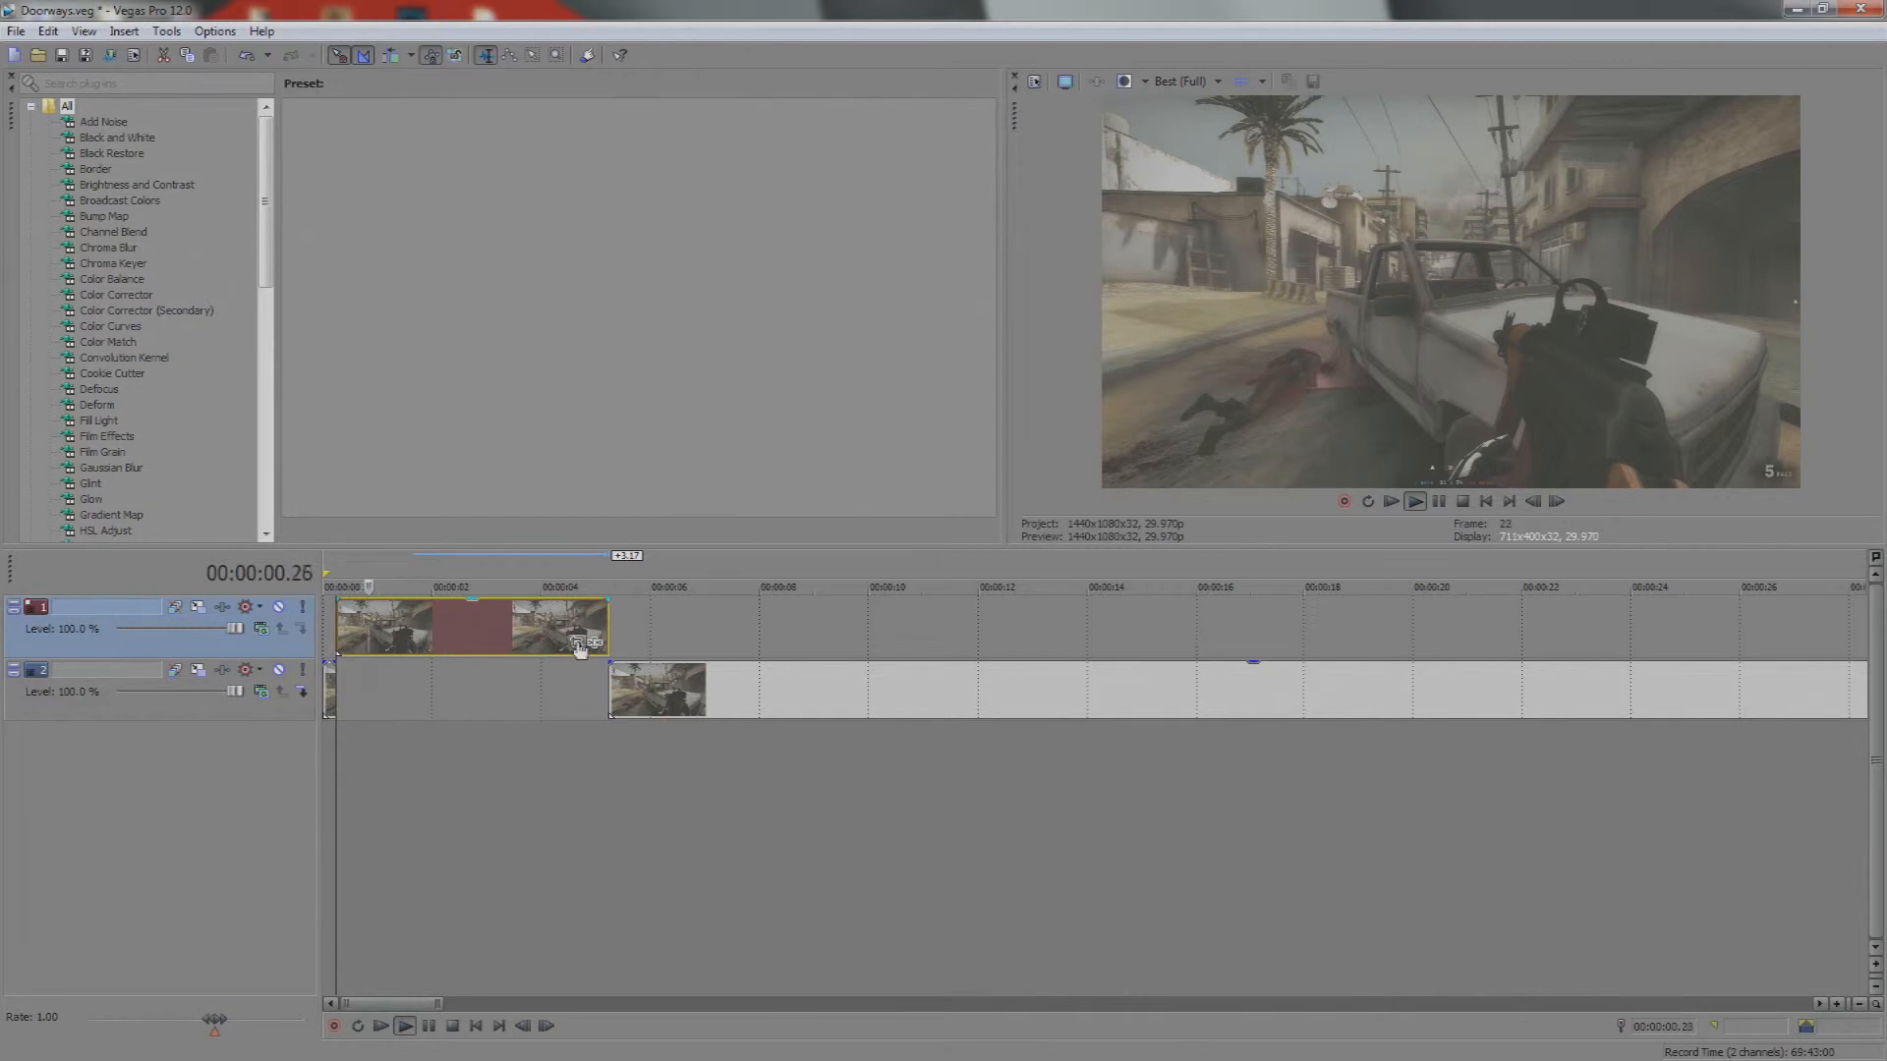
{"action": "key", "text": "space"}
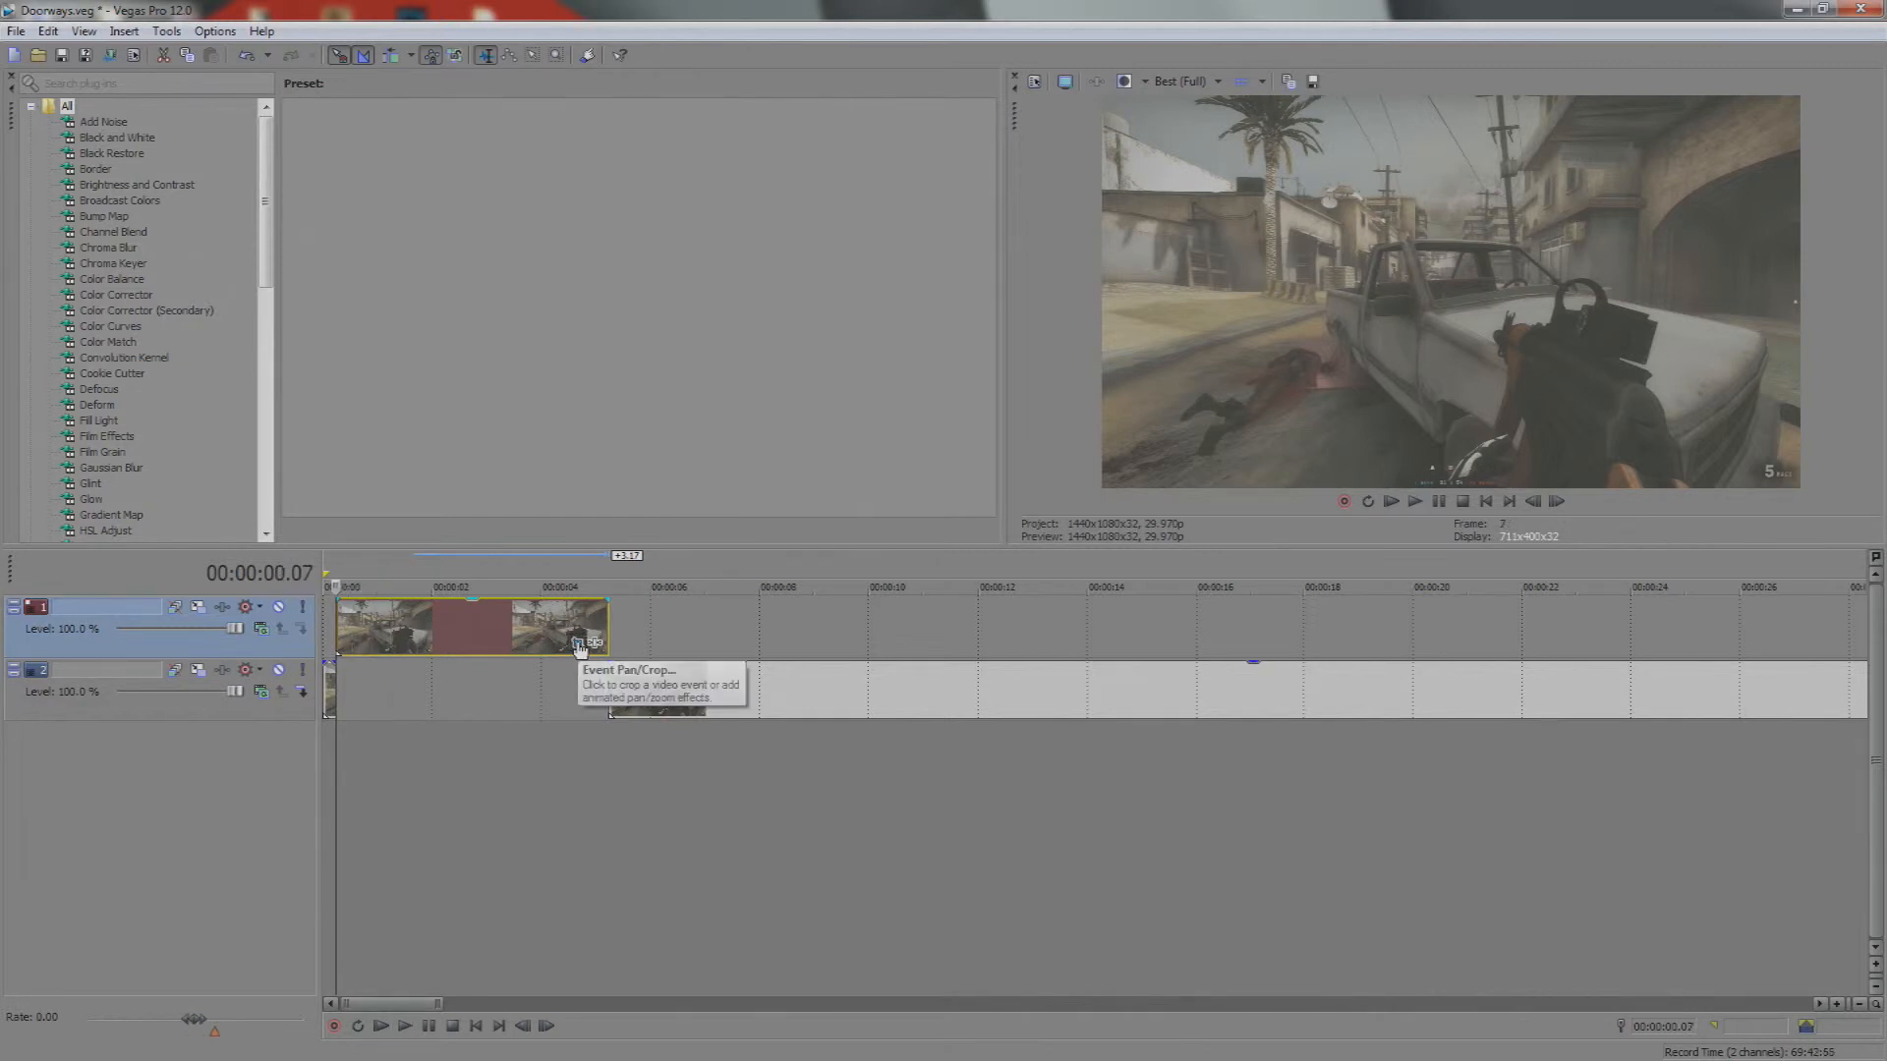
In the still image's Event Pan/Crop, keyframe a crop of about 703 by 395 around the fallen body at 00:00:02.11
{"action": "left_click", "coordinate": [579, 645]}
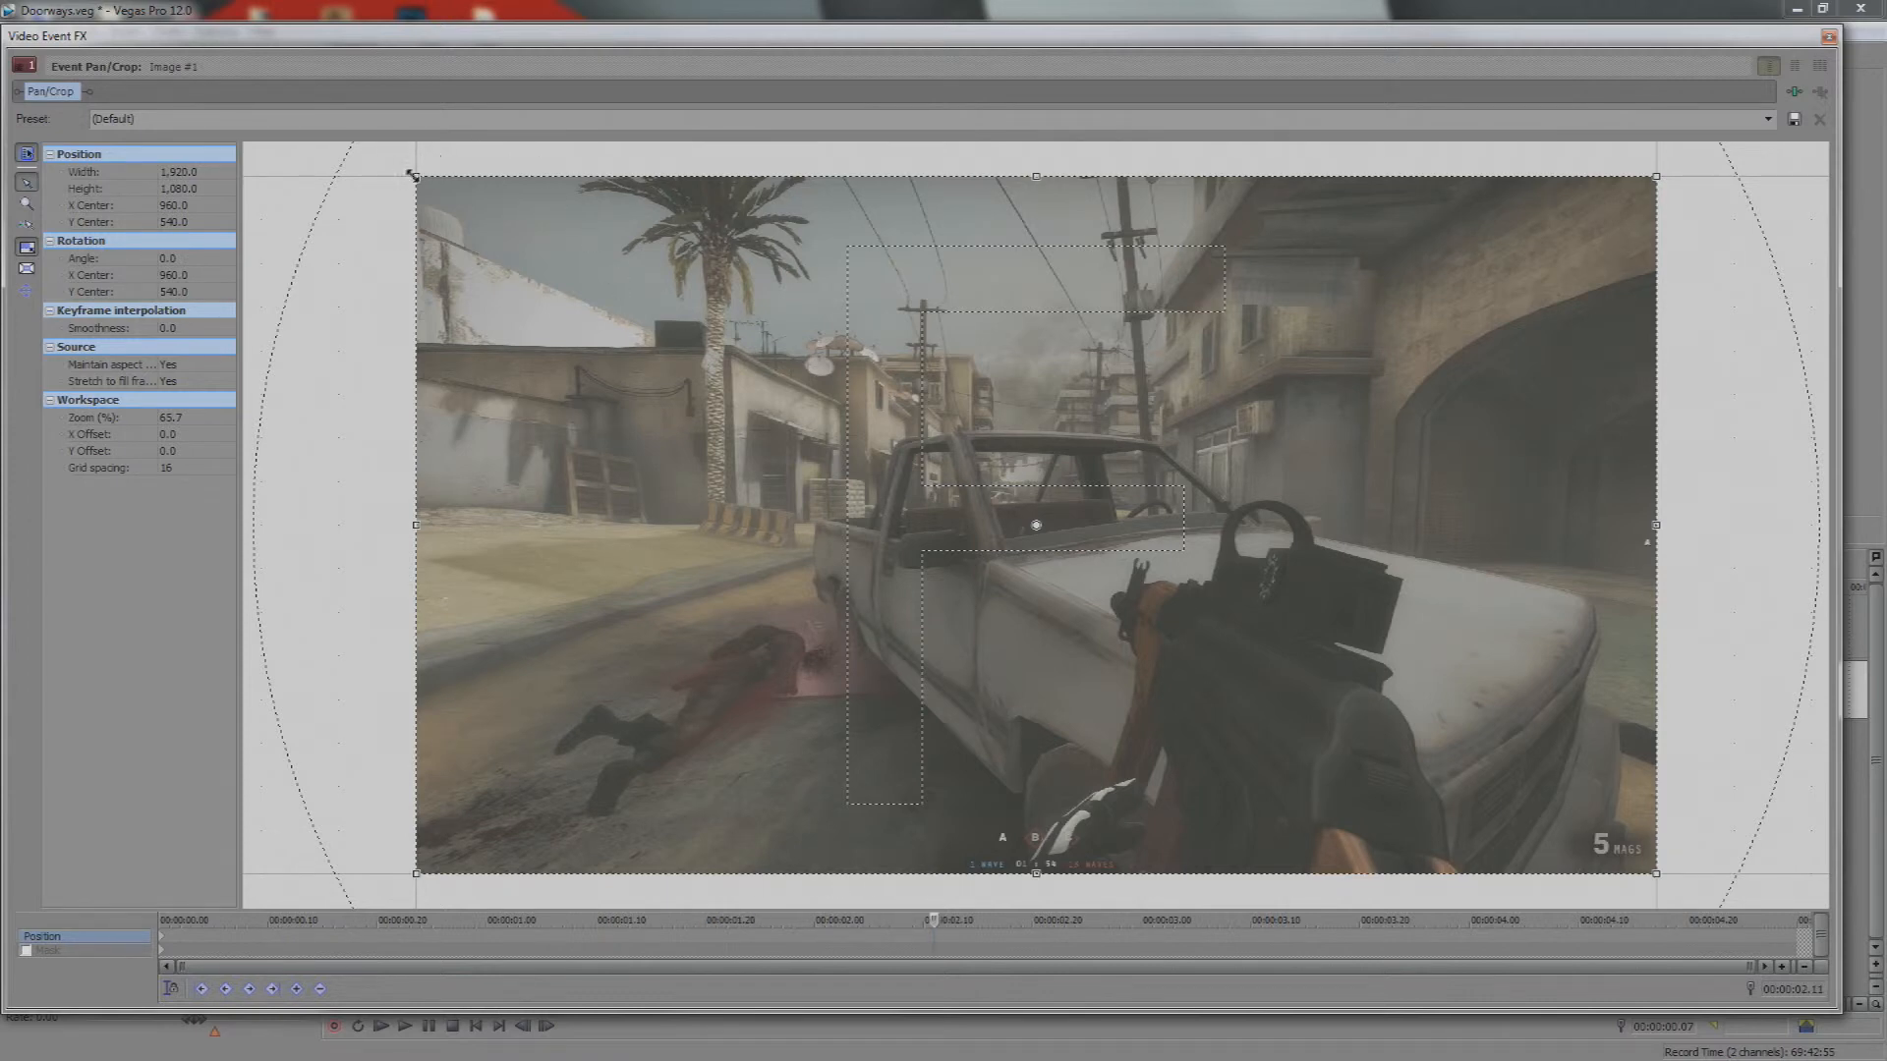
{"action": "left_click_drag", "start_coordinate": [417, 177], "coordinate": [1203, 620]}
{"action": "left_click_drag", "start_coordinate": [1339, 766], "coordinate": [630, 732]}
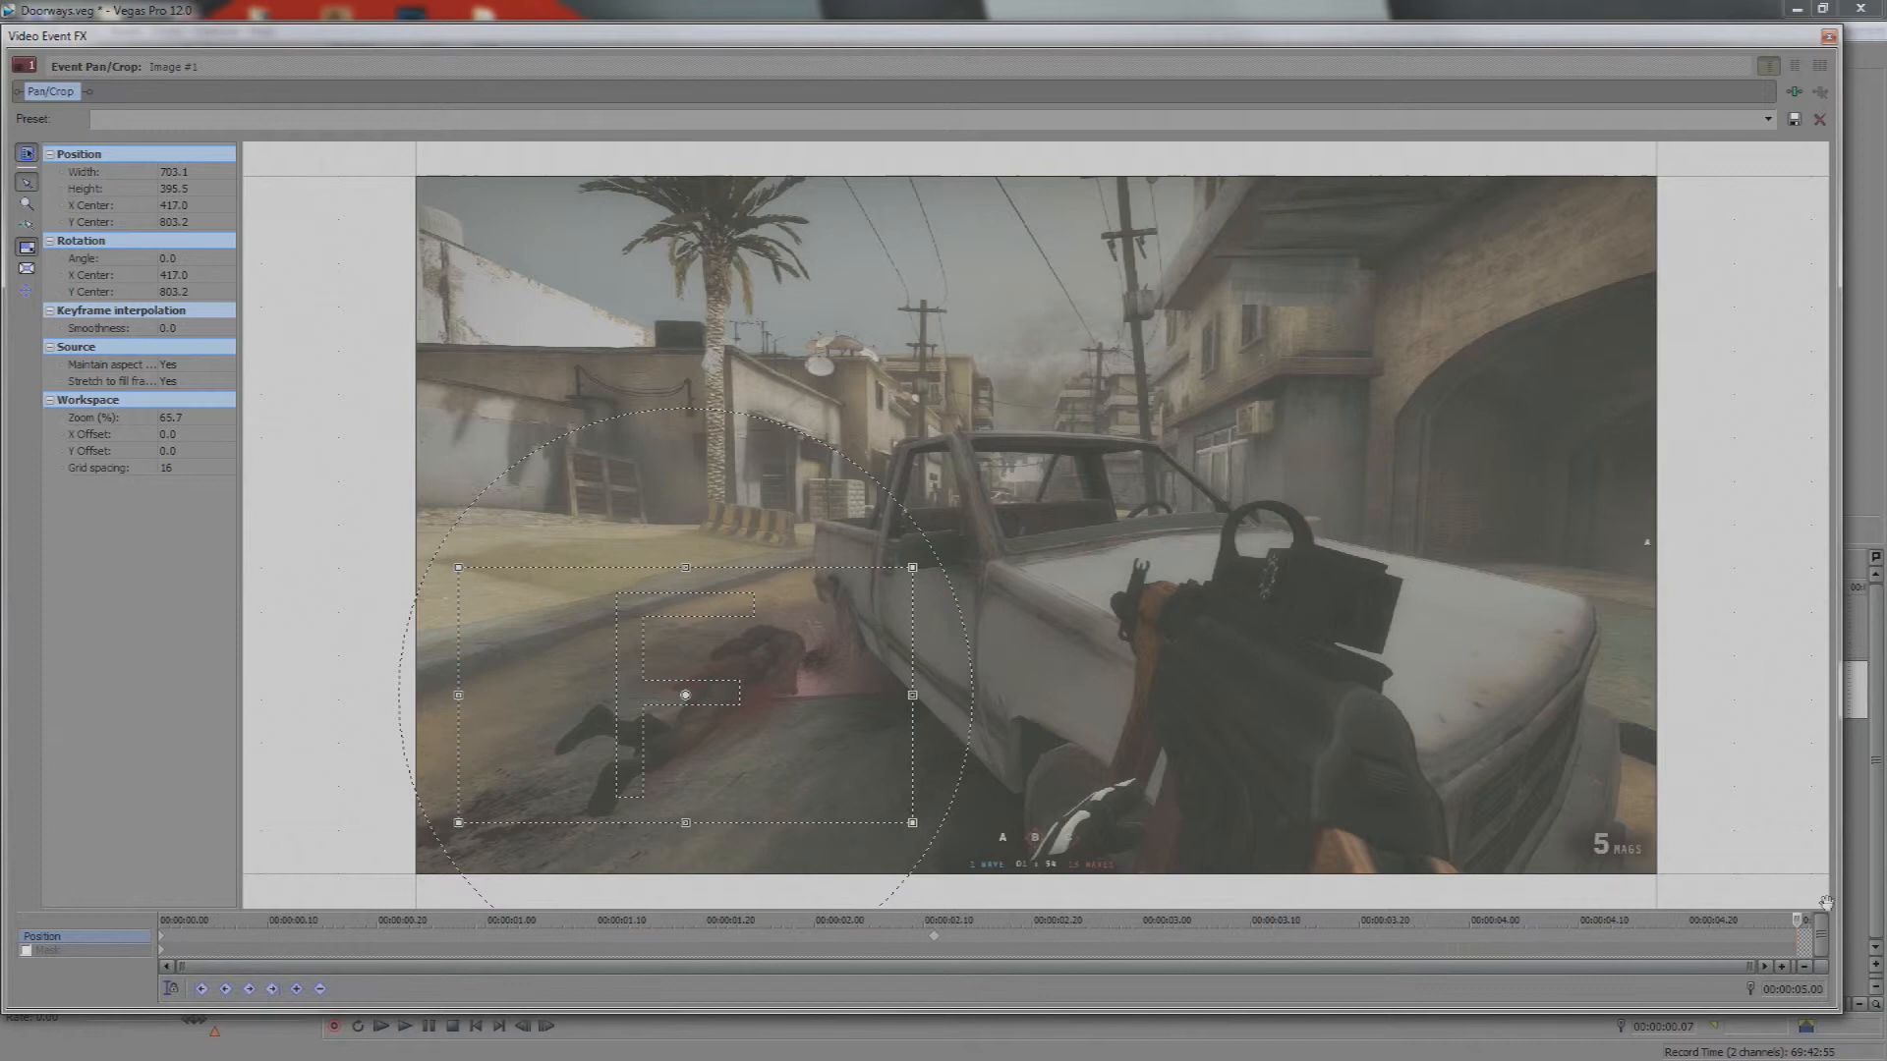
Restore the full-frame crop at 00:00:05.00 and close the pan/crop window
{"action": "right_click", "coordinate": [720, 763]}
{"action": "left_click", "coordinate": [772, 774]}
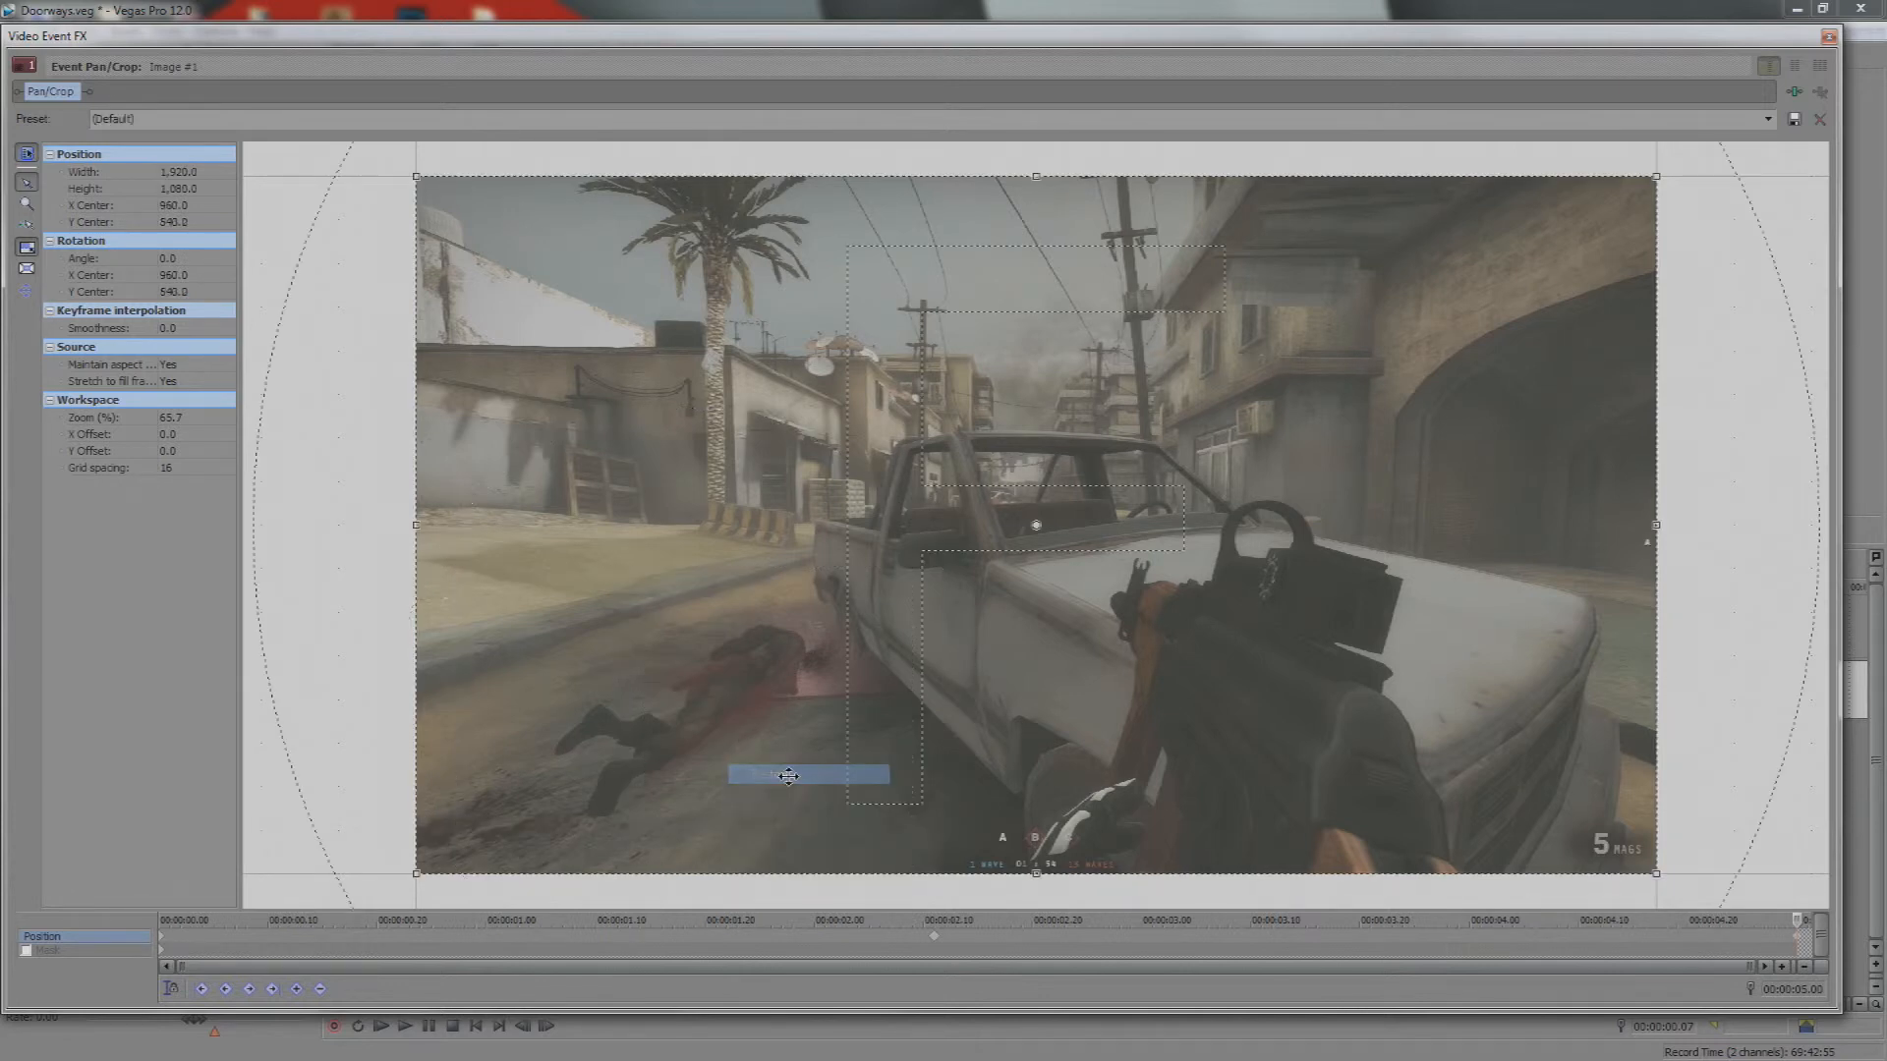
{"action": "left_click", "coordinate": [1829, 37]}
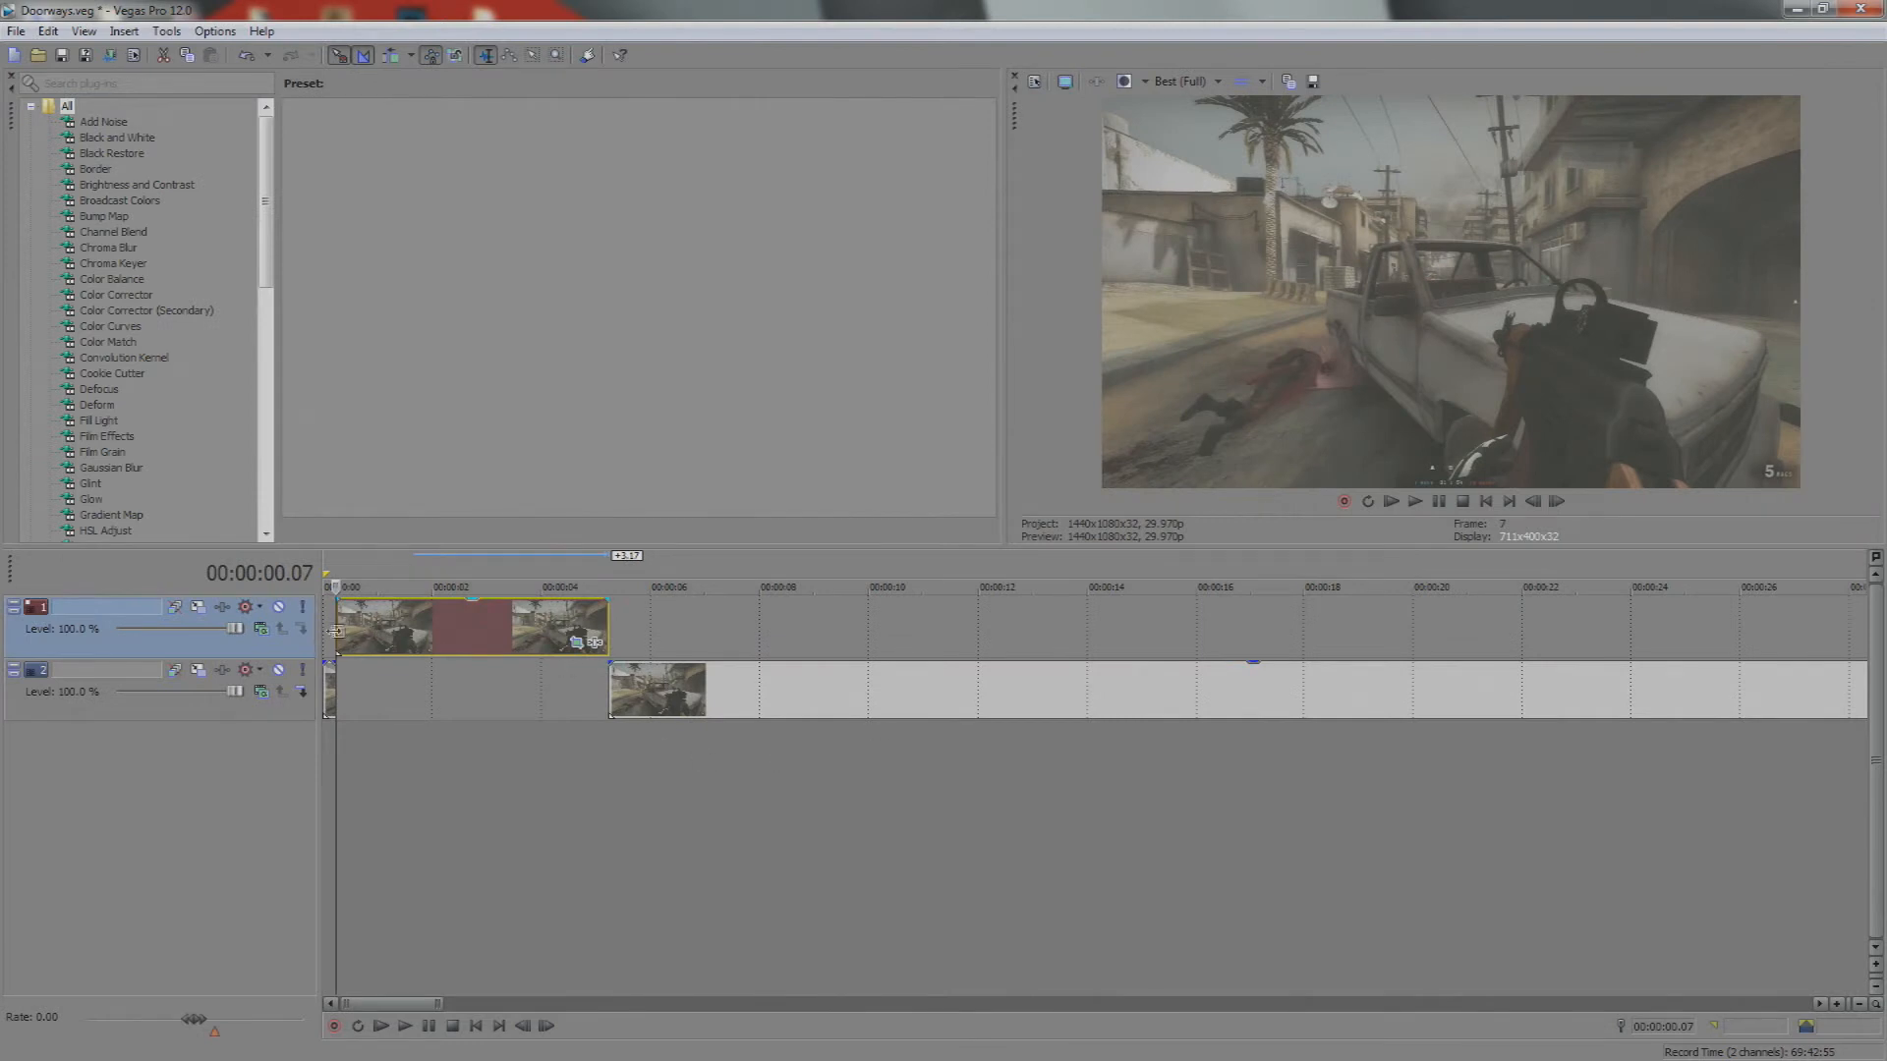
Play the still image's zoom in and out twice from 00:00:00.07
{"action": "key", "text": "space"}
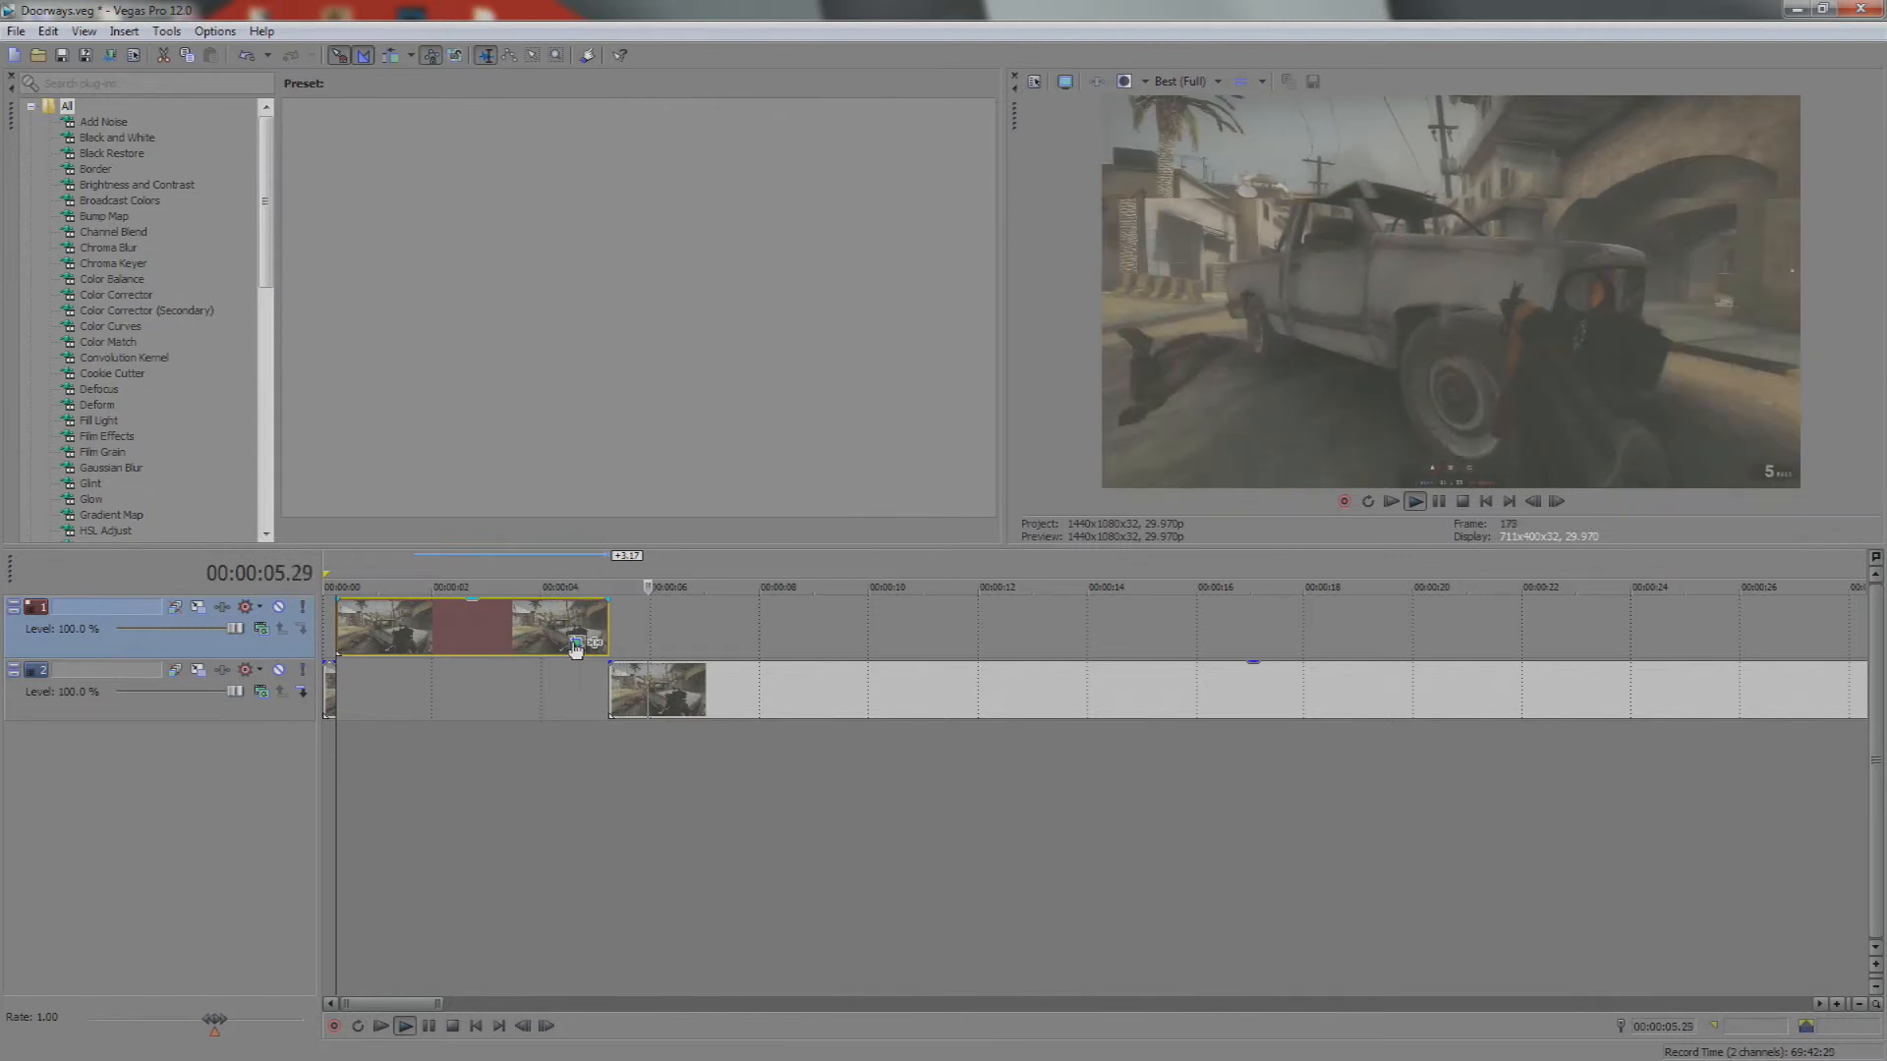
{"action": "key", "text": "space"}
{"action": "key", "text": "space"}
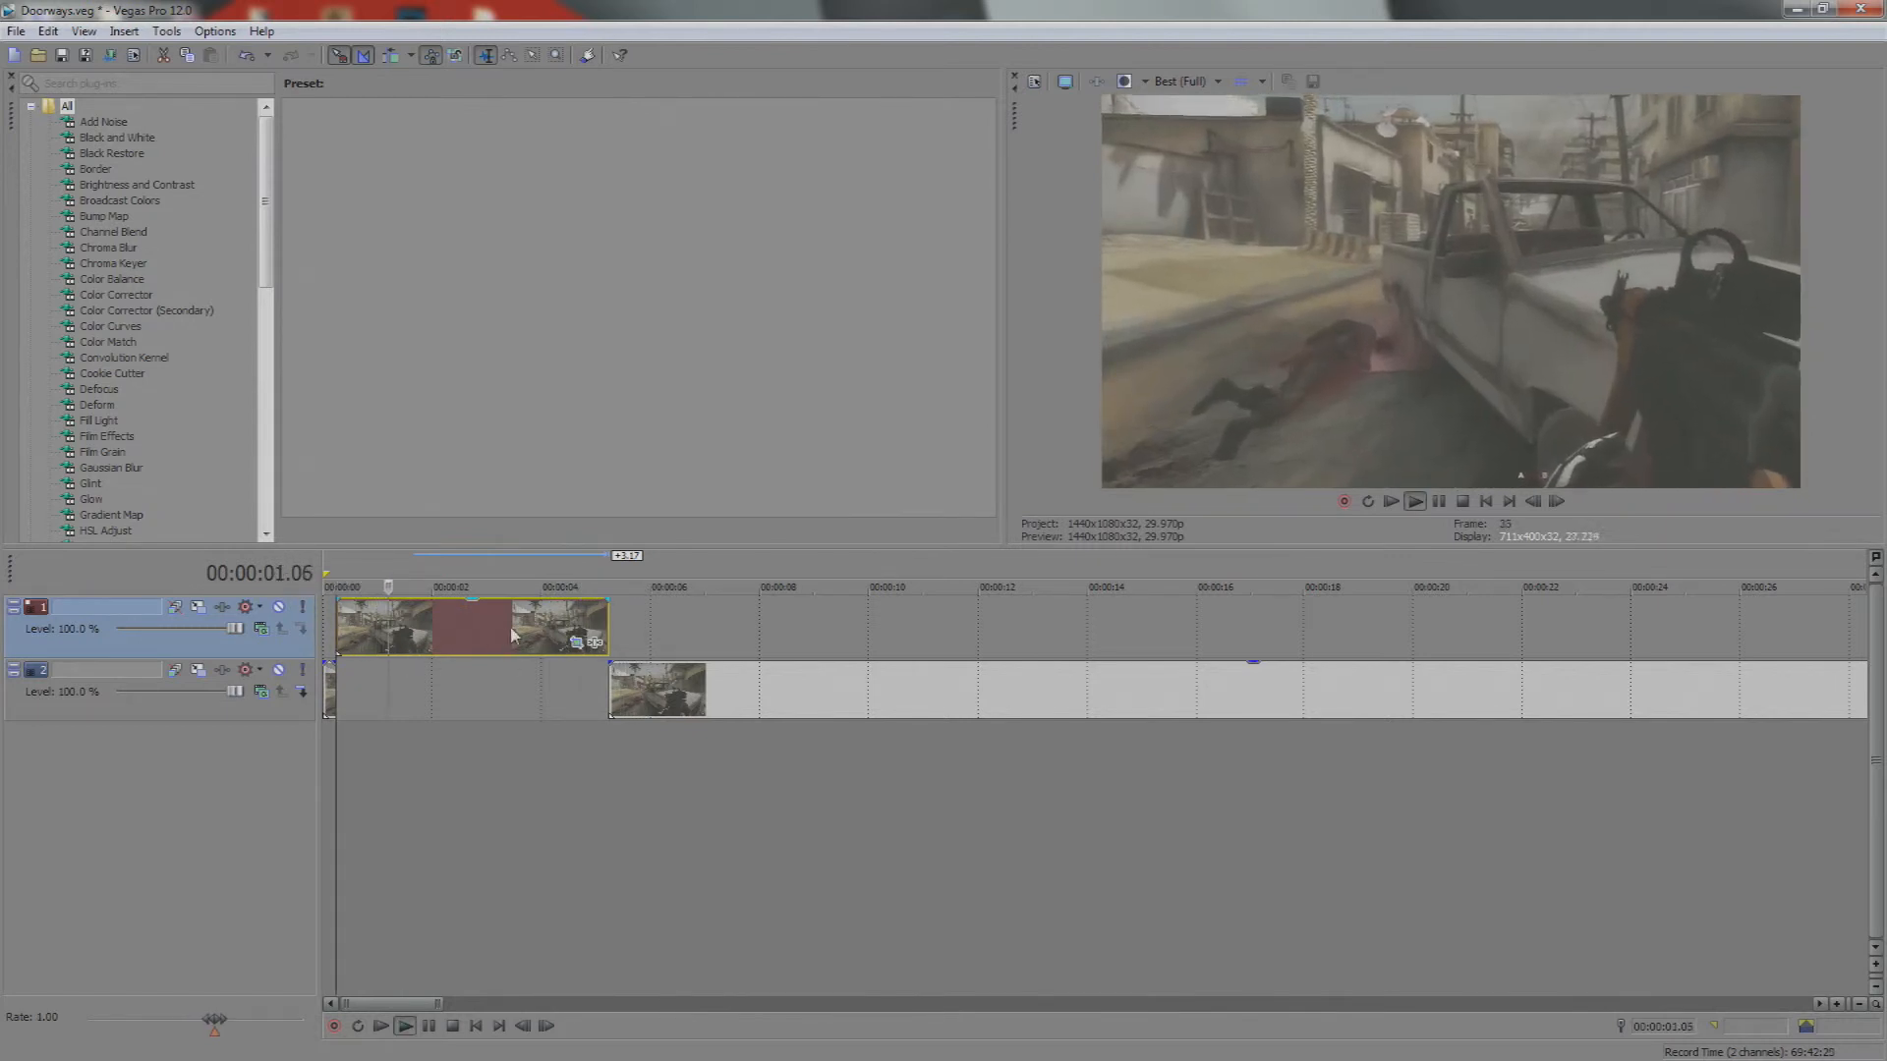
Reopen the still image's Event Pan/Crop and copy the zoomed-in position keyframe at 00:00:02.11 to 00:00:03.10
{"action": "left_click", "coordinate": [578, 646]}
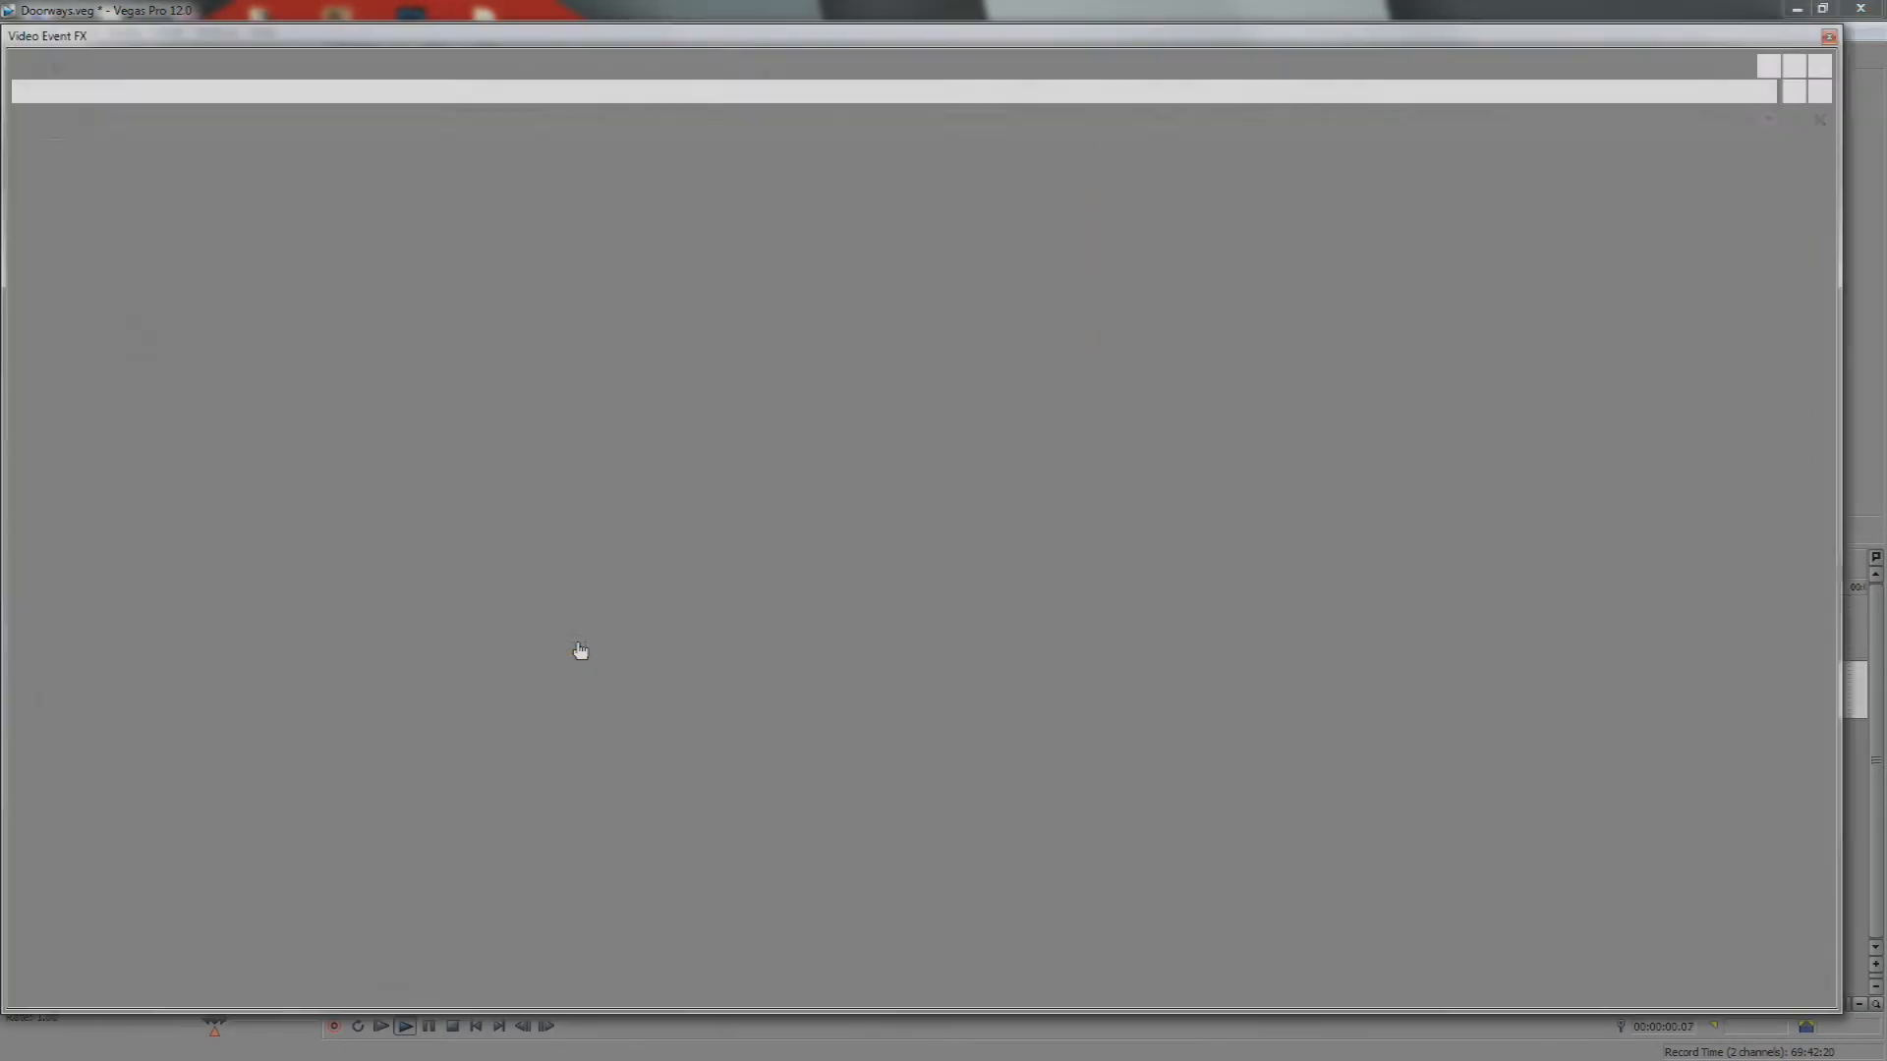
{"action": "right_click", "coordinate": [935, 941]}
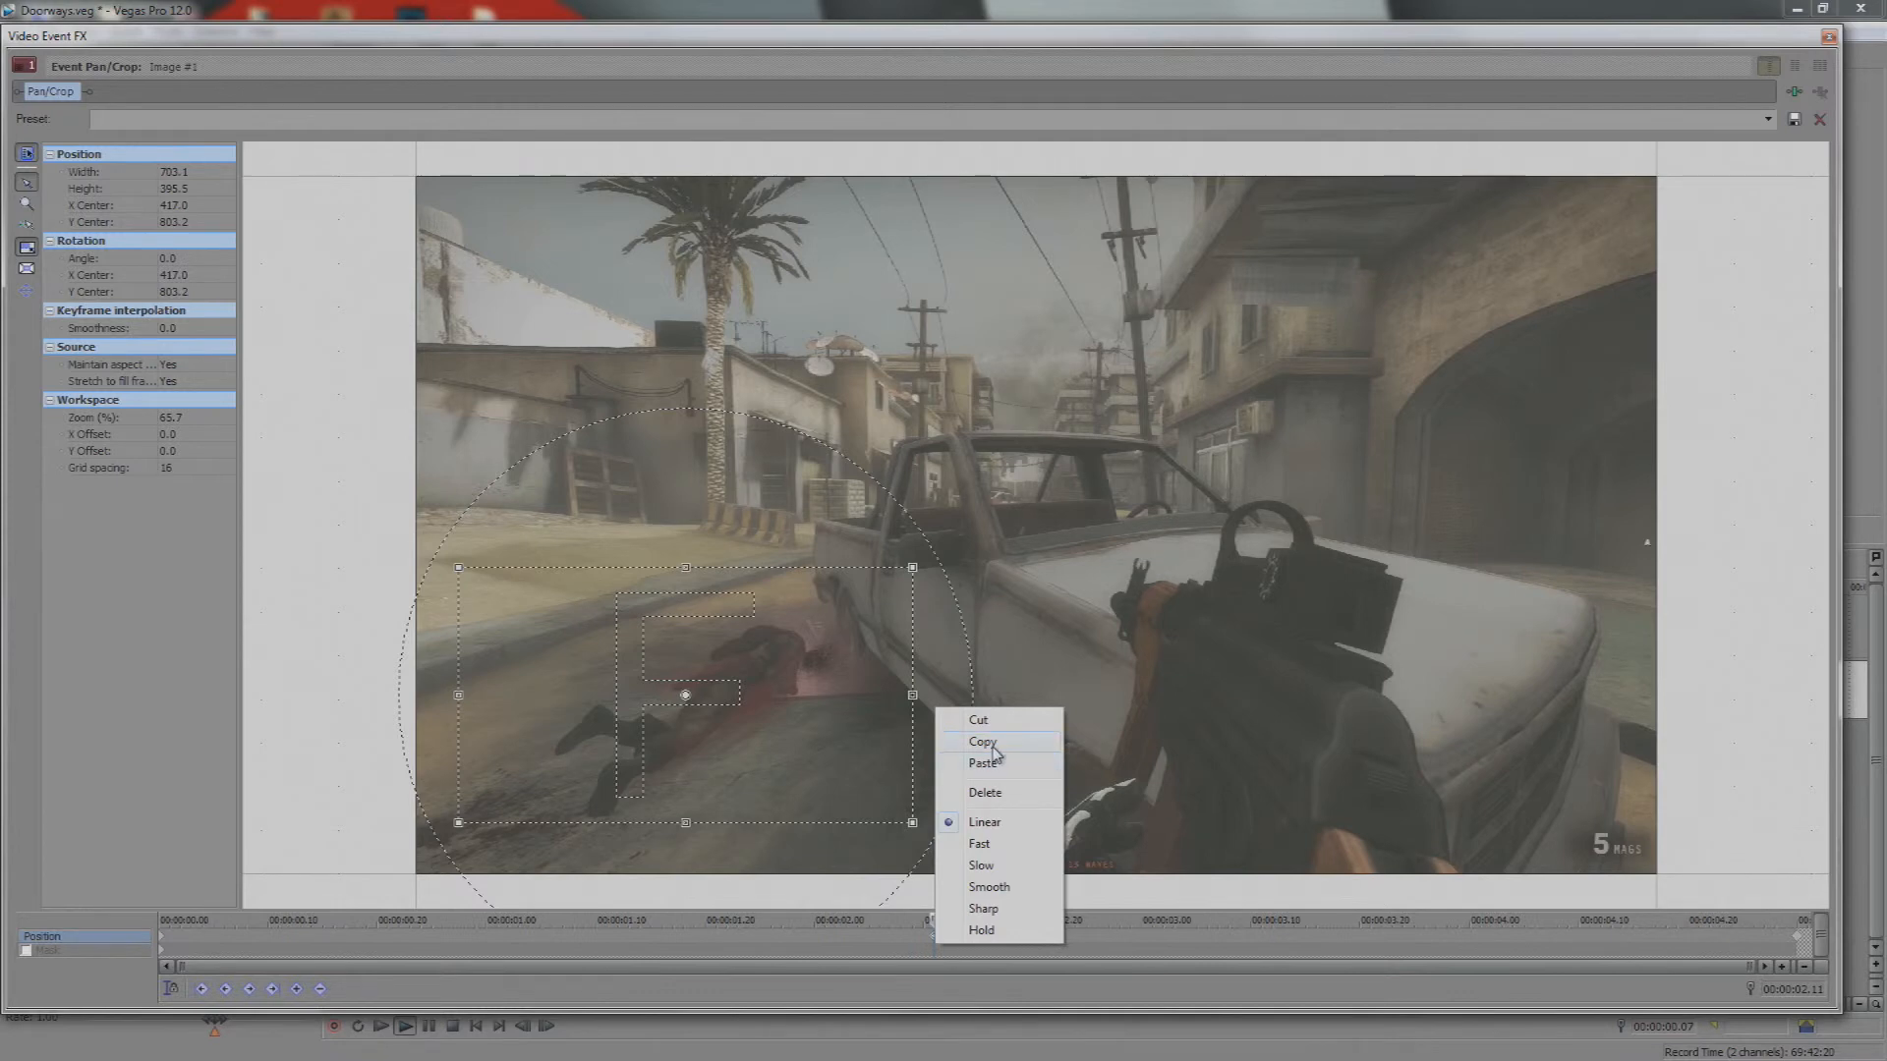
{"action": "left_click", "coordinate": [983, 742]}
{"action": "left_click", "coordinate": [1268, 941]}
{"action": "right_click", "coordinate": [1268, 941]}
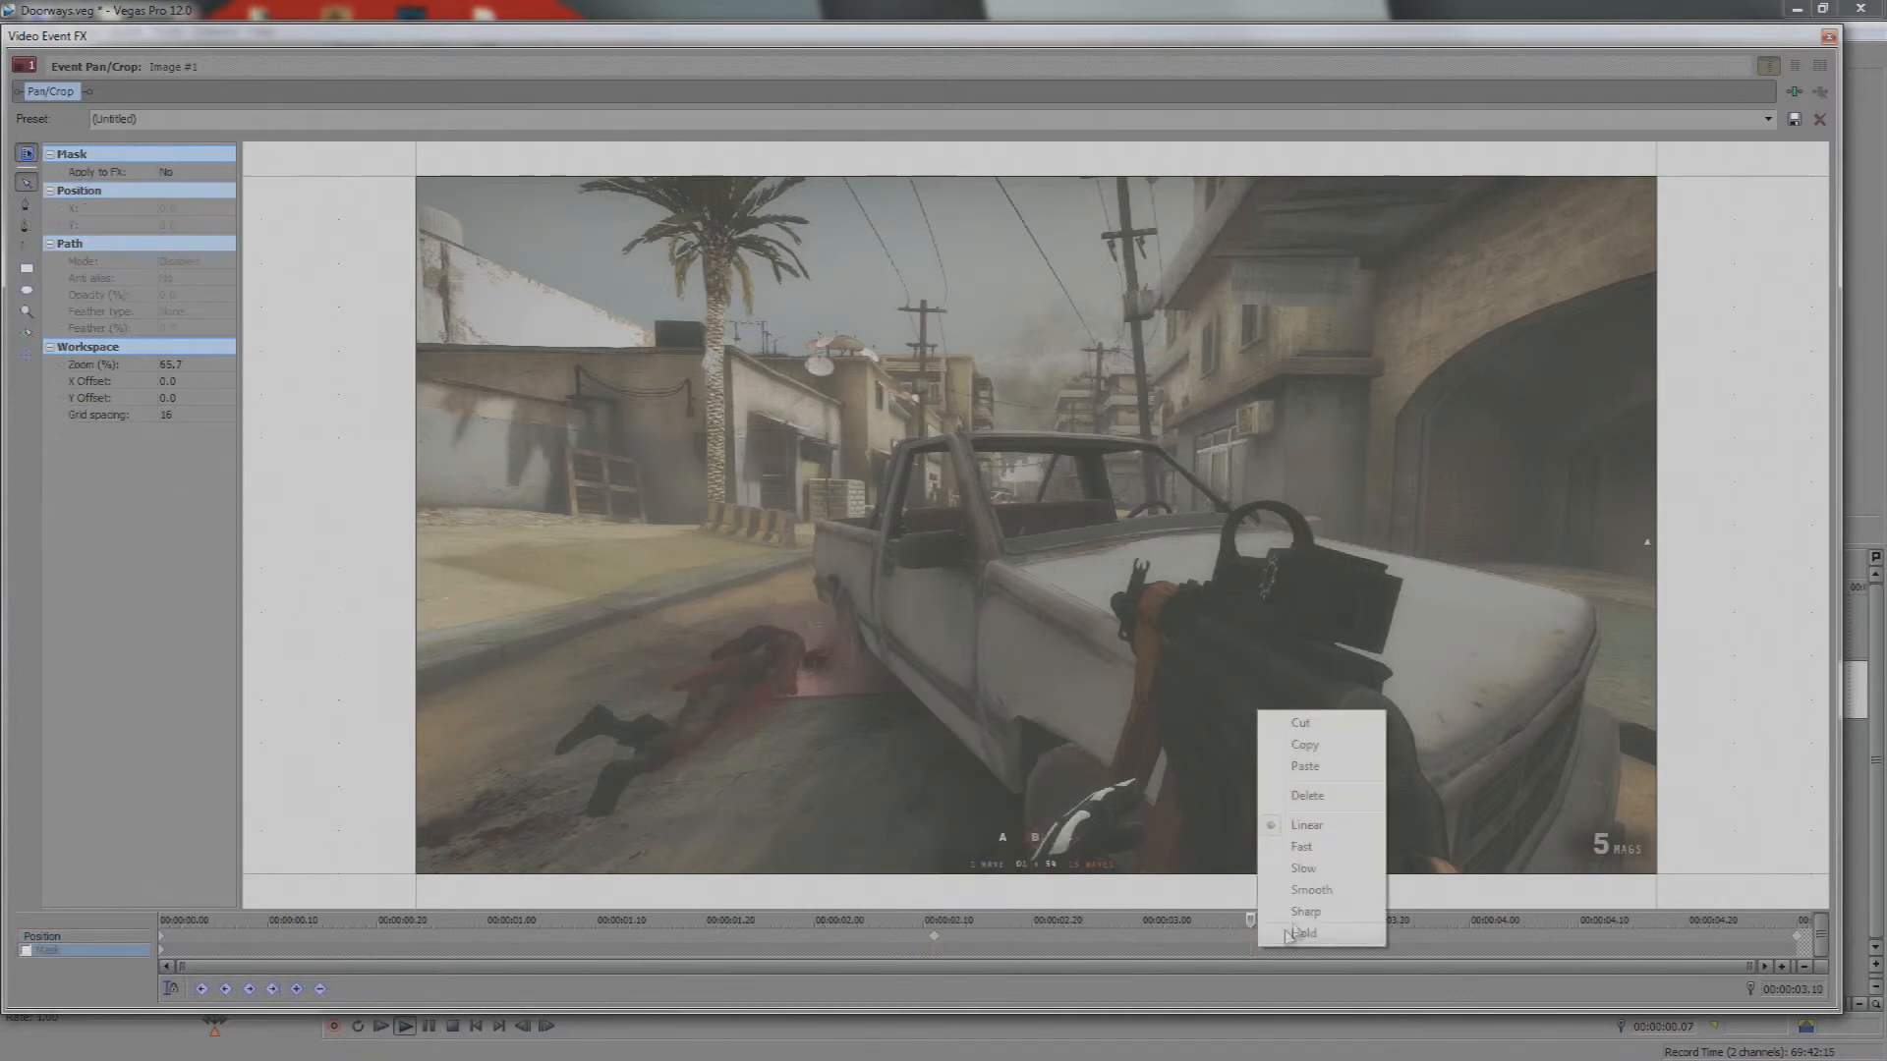
{"action": "left_click", "coordinate": [1252, 920]}
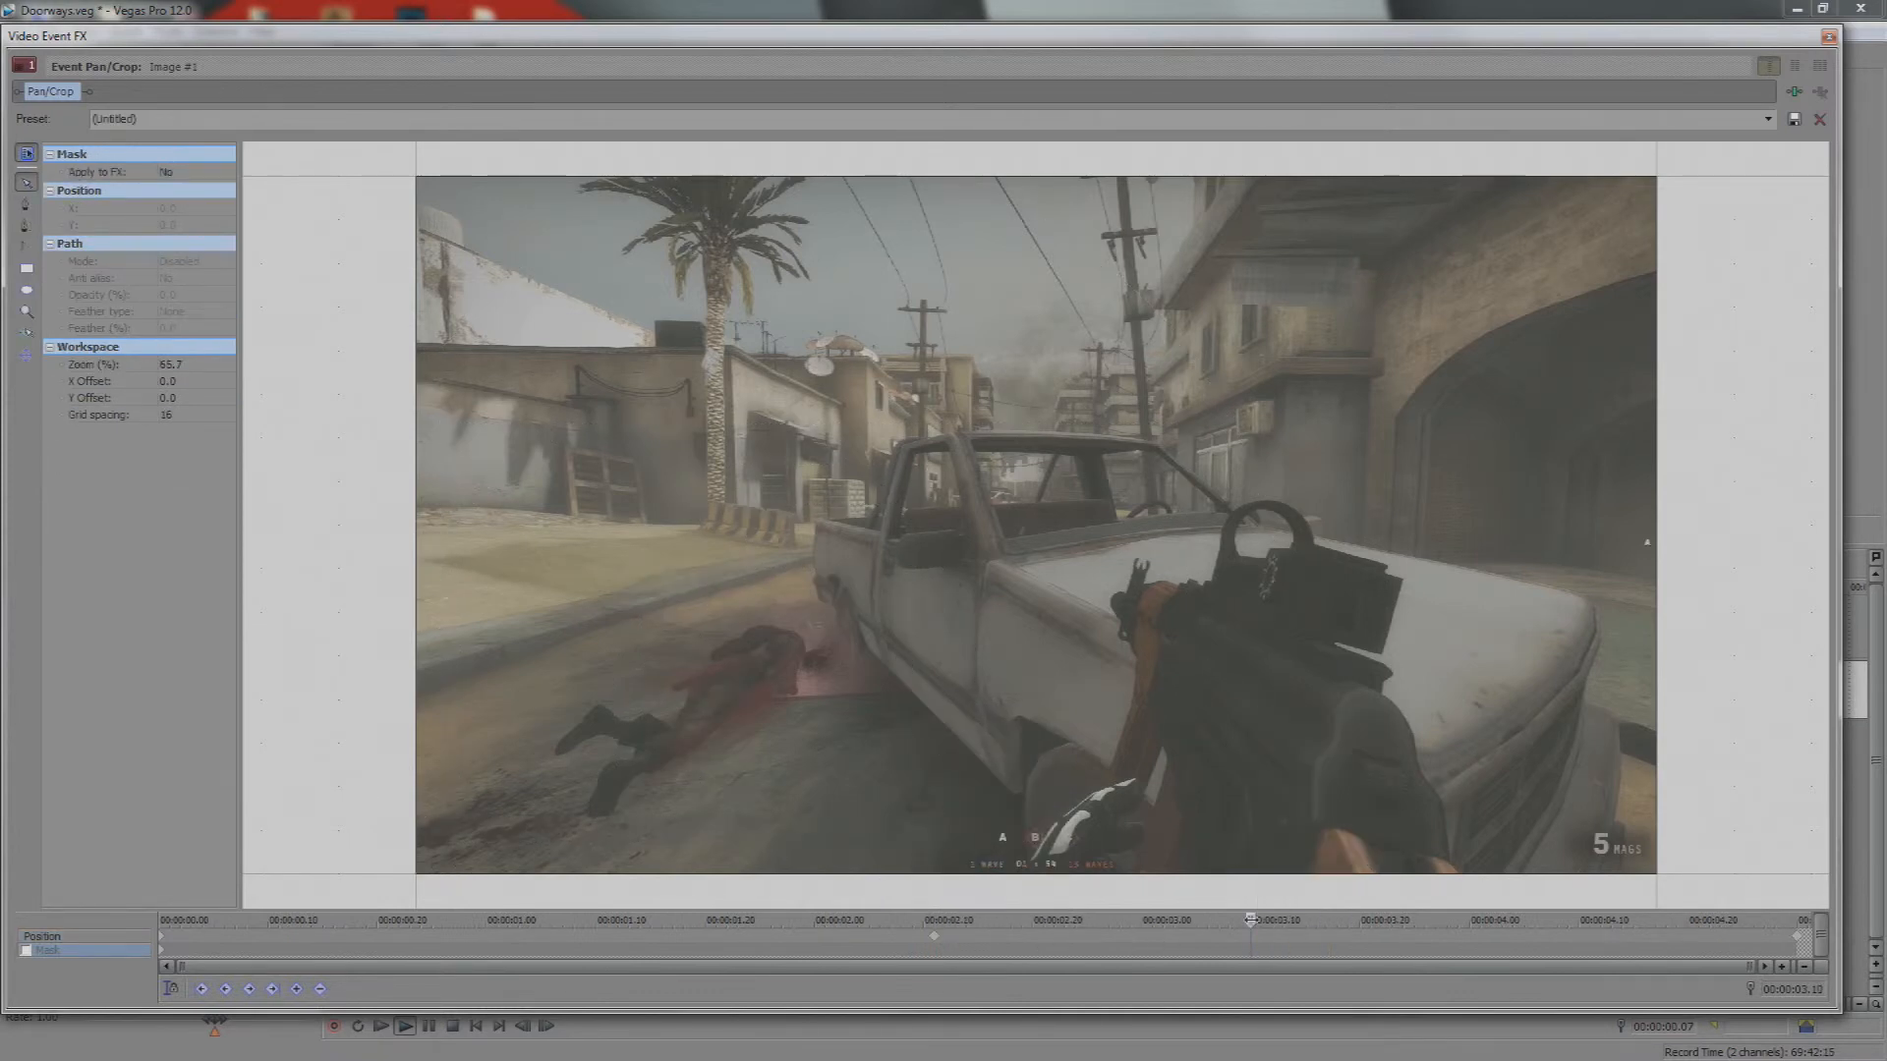
{"action": "left_click", "coordinate": [1254, 938]}
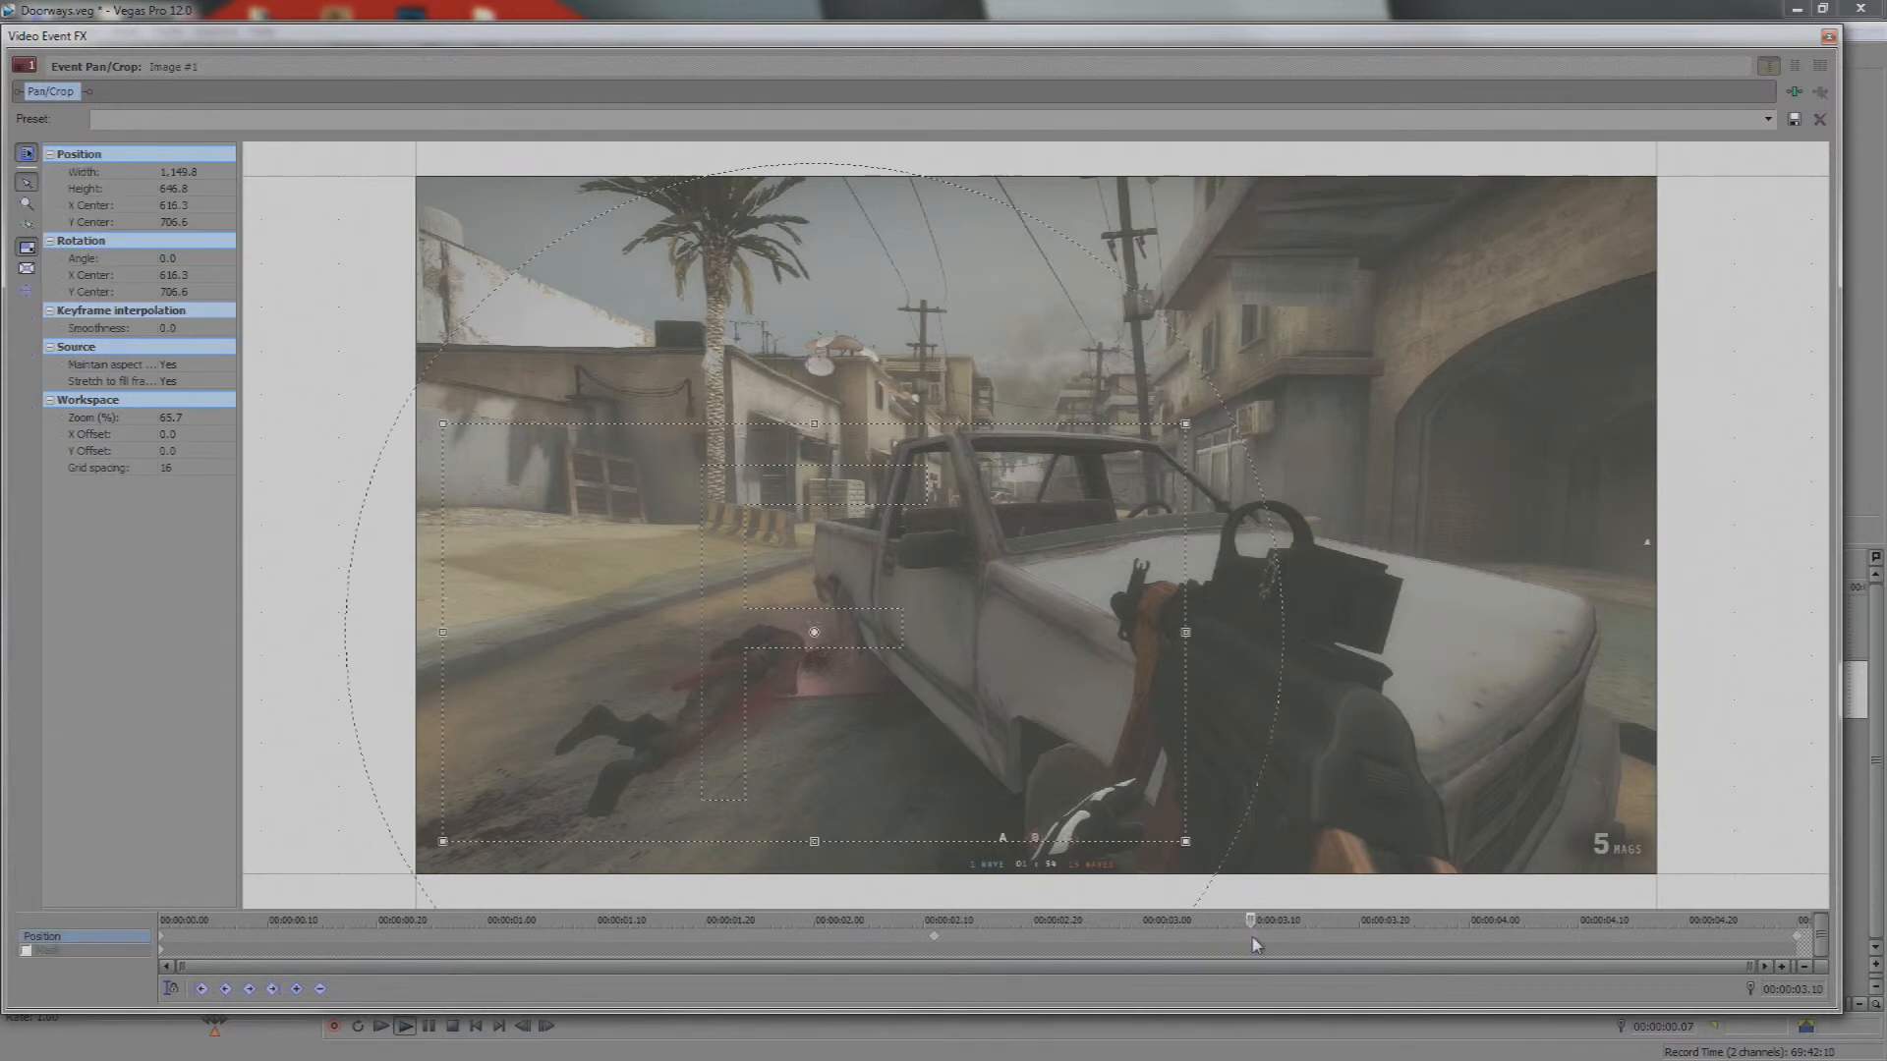
{"action": "right_click", "coordinate": [1255, 939]}
{"action": "left_click", "coordinate": [1297, 760]}
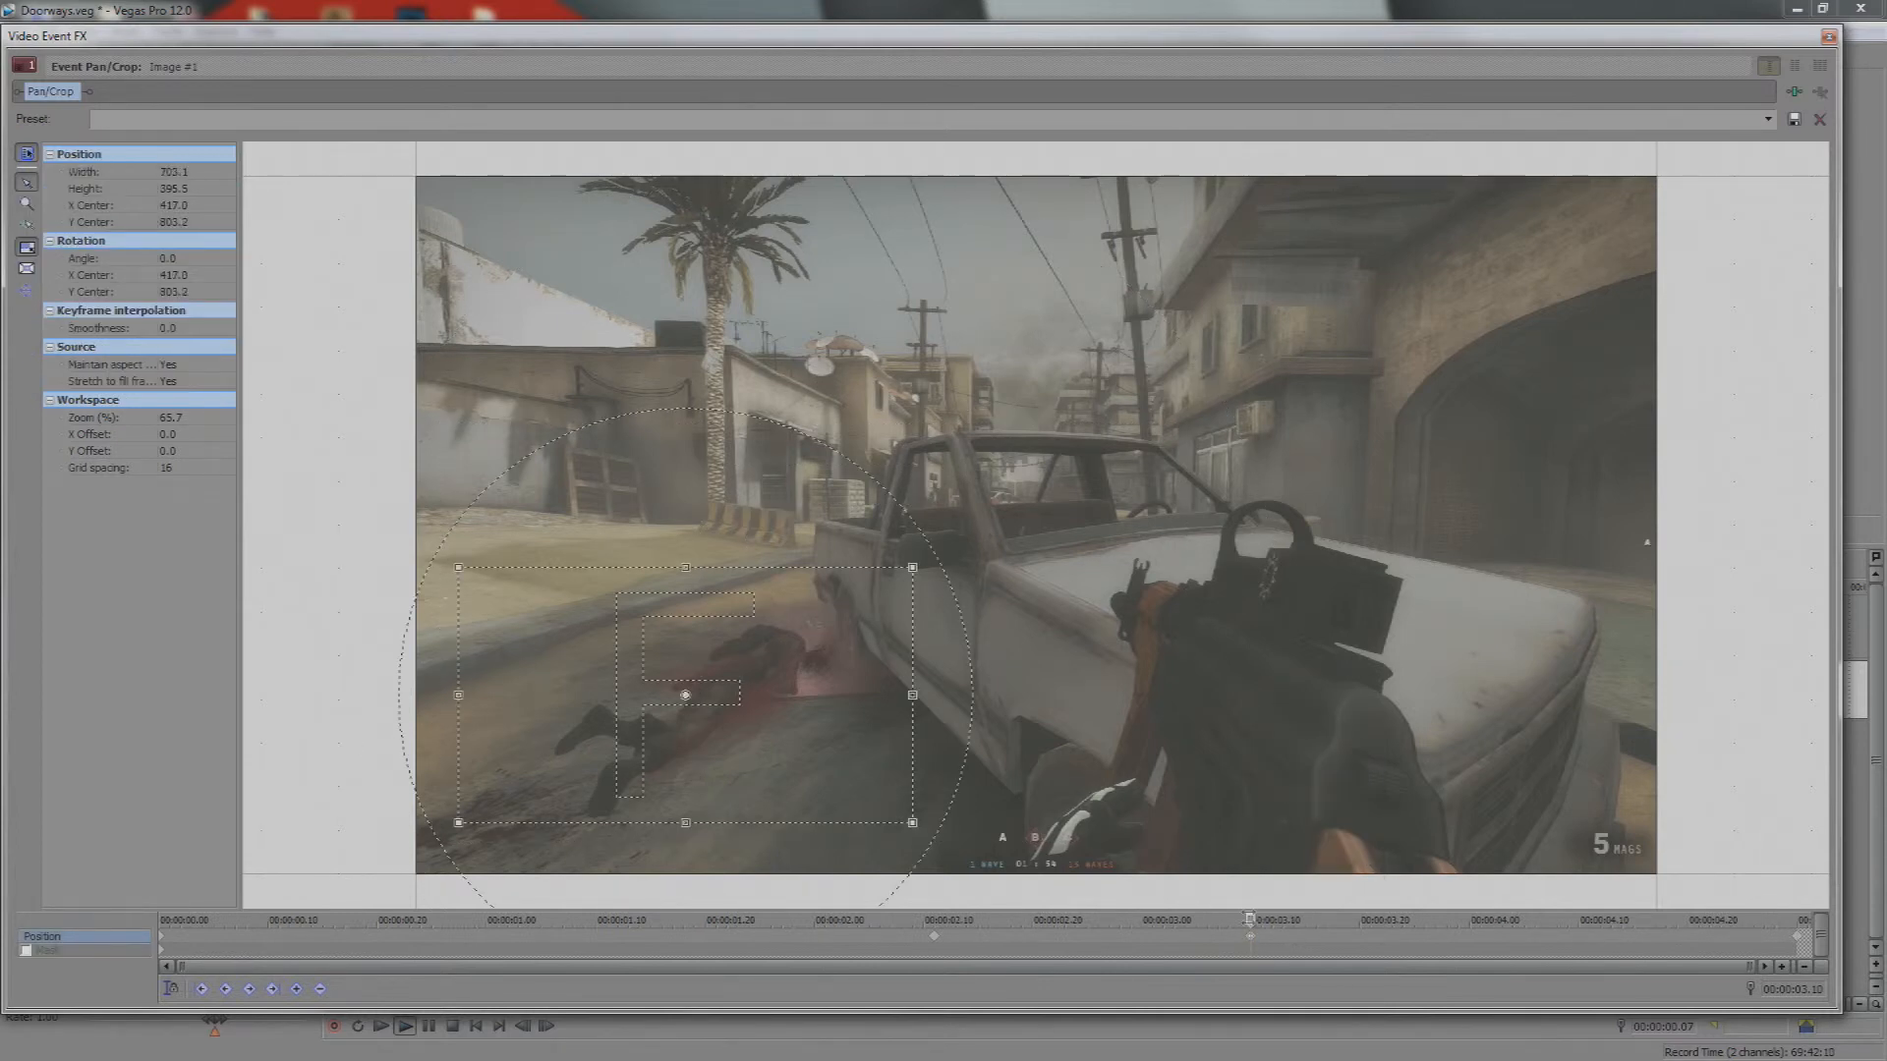
Move the first zoomed-in keyframe to about 00:00:01.18 and the second to about 00:00:03.16, and return to the opening keyframe
{"action": "left_click_drag", "start_coordinate": [1250, 919], "coordinate": [889, 941]}
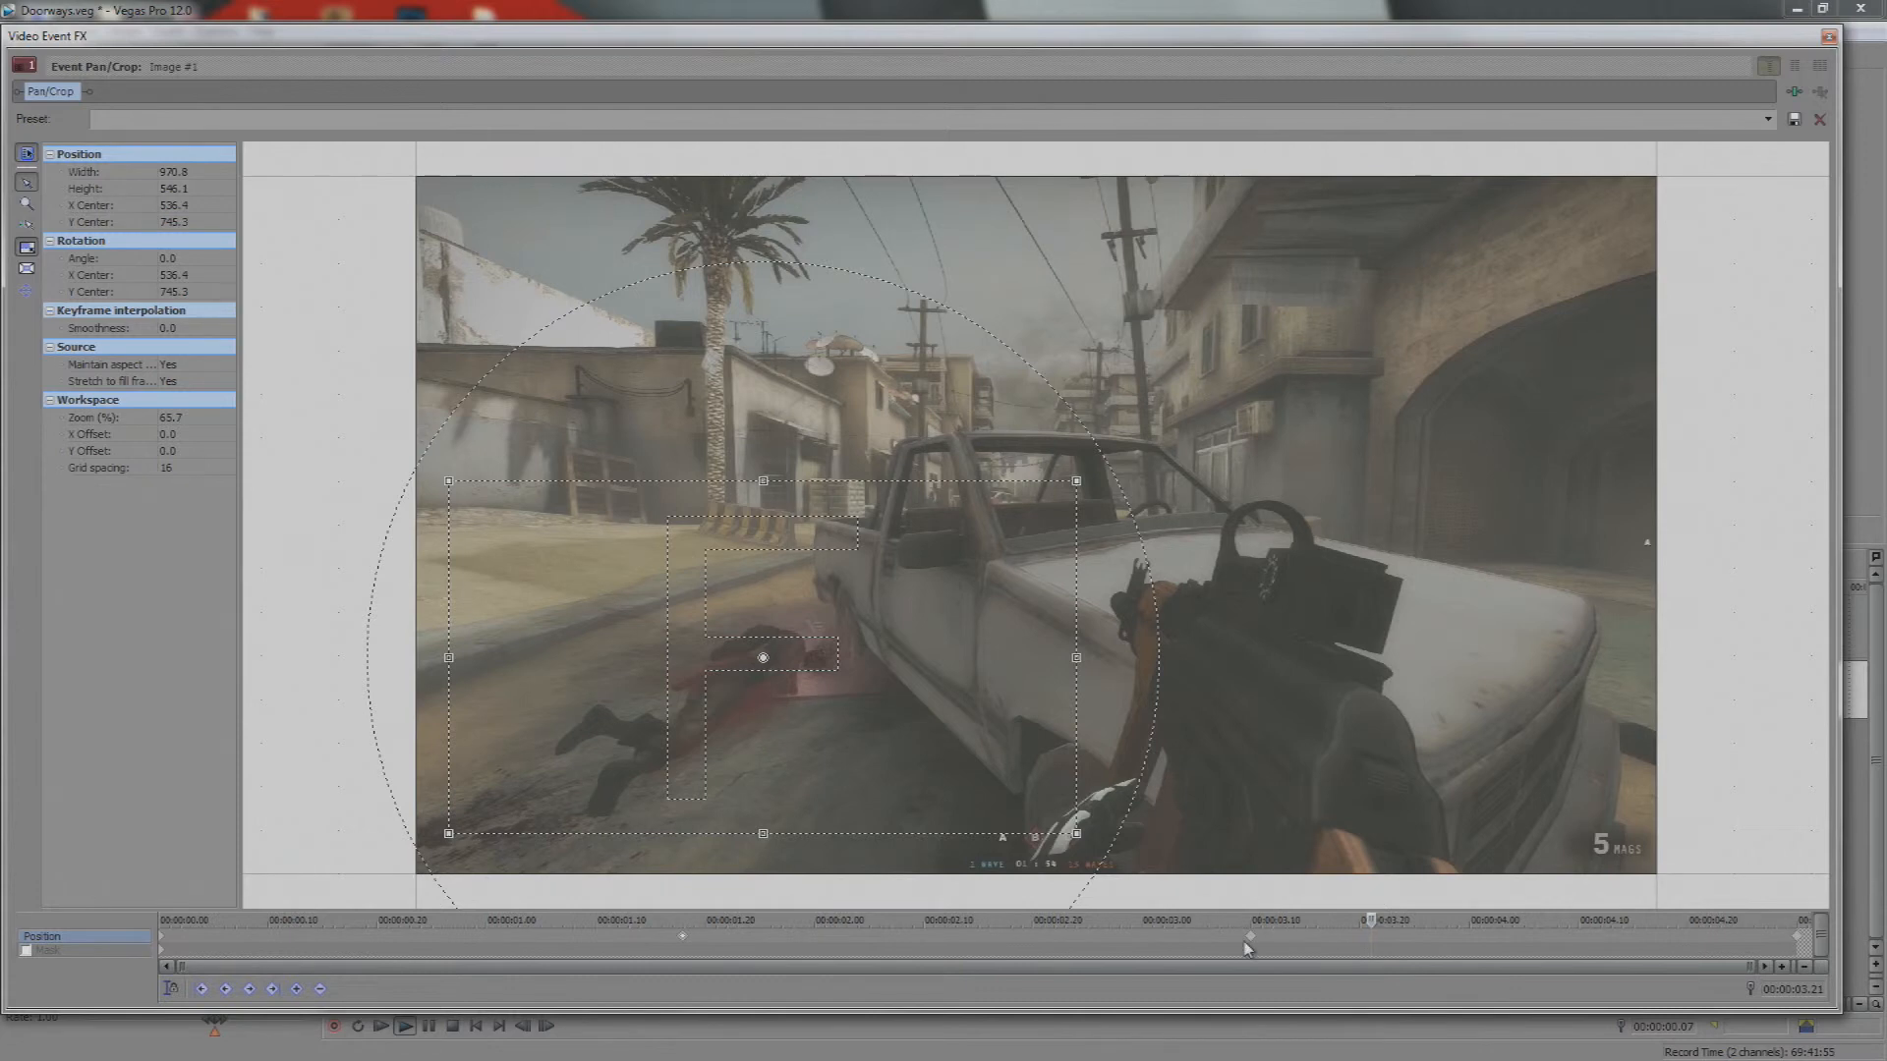
{"action": "left_click_drag", "start_coordinate": [1251, 938], "coordinate": [1316, 937]}
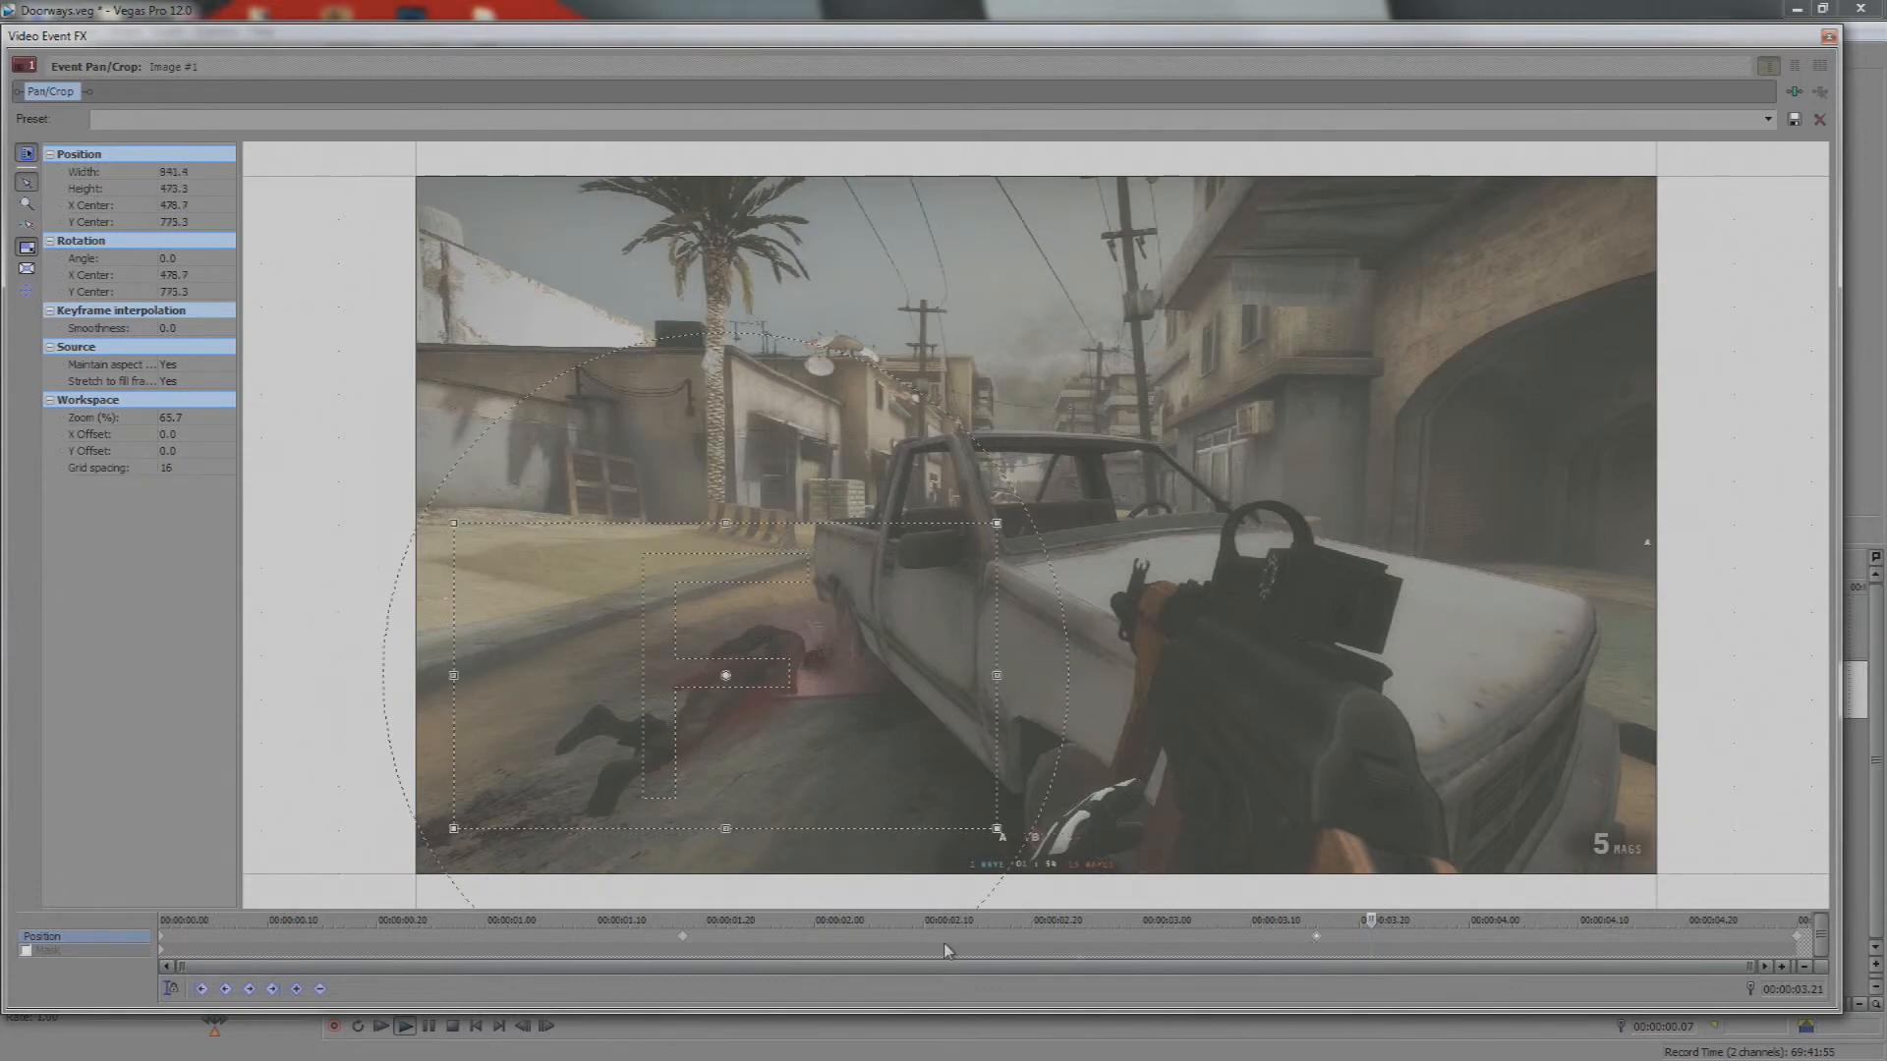
{"action": "left_click", "coordinate": [165, 946]}
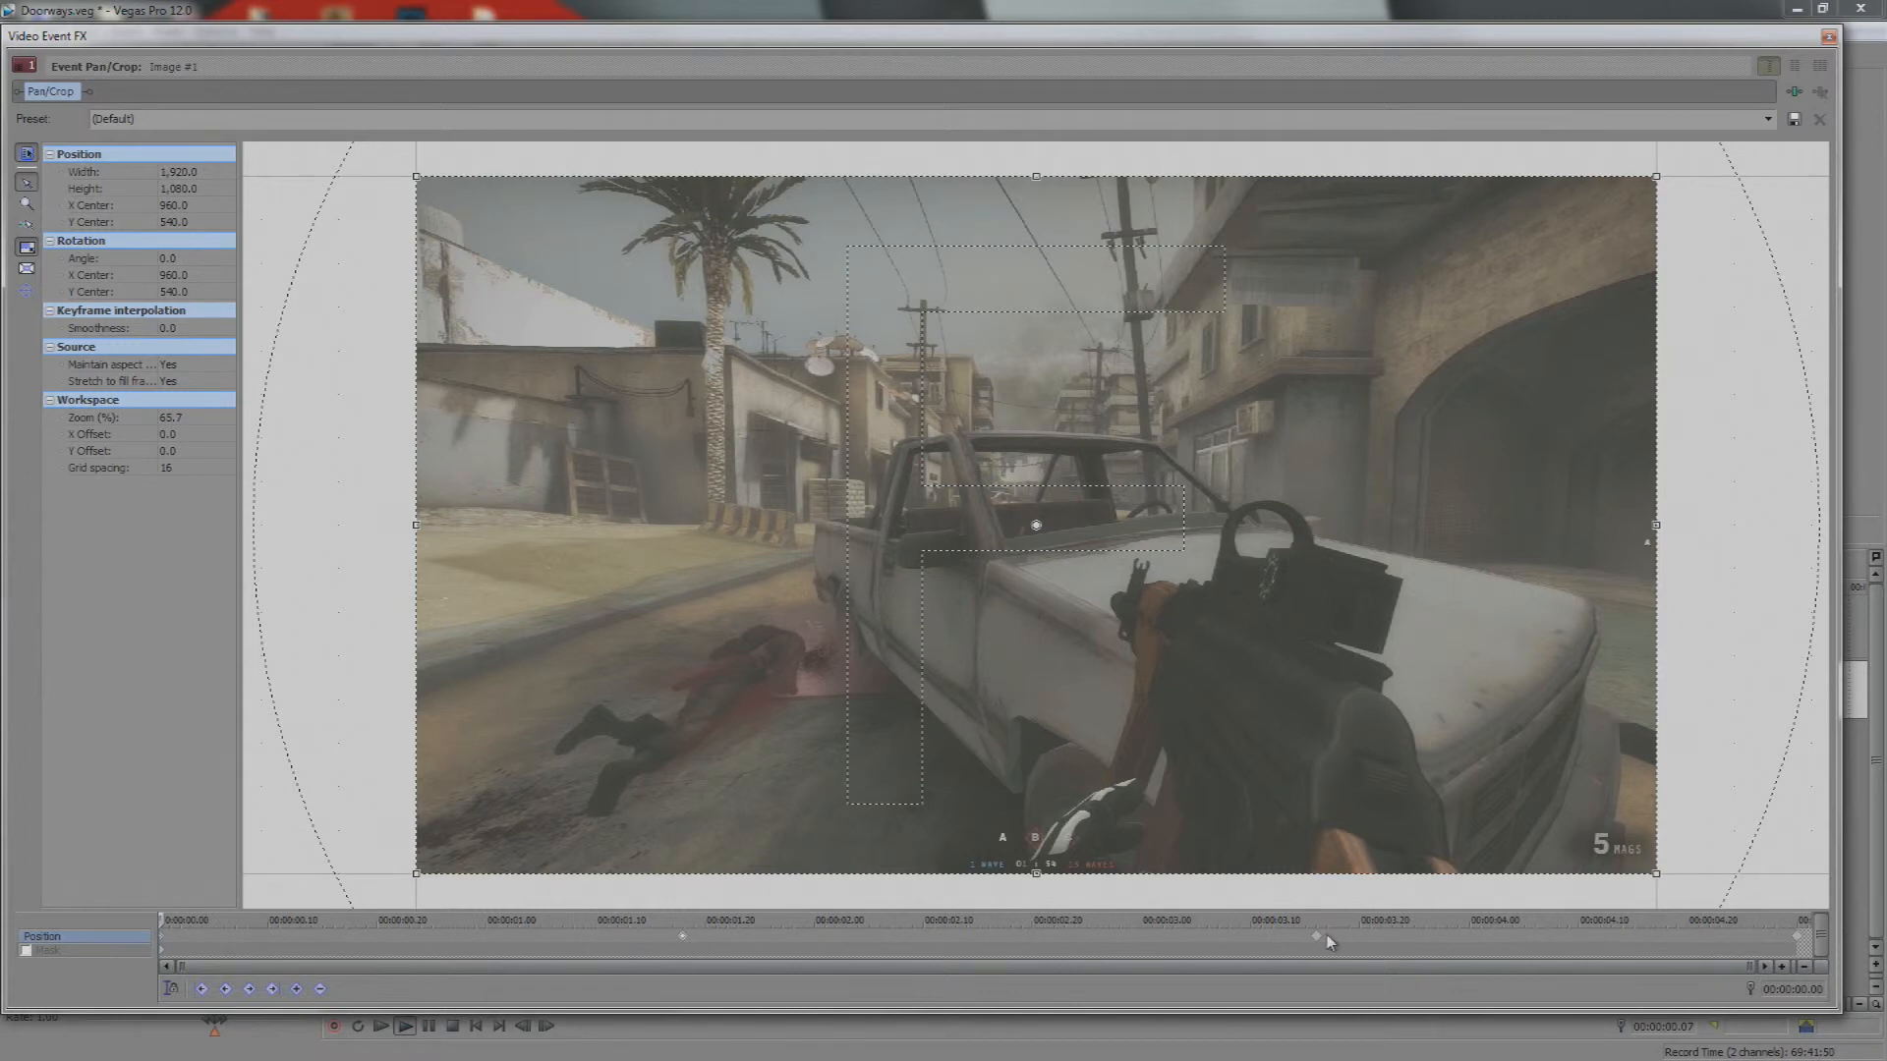
Set the final position keyframe's interpolation to Smooth and close the pan/crop window
{"action": "right_click", "coordinate": [1801, 943]}
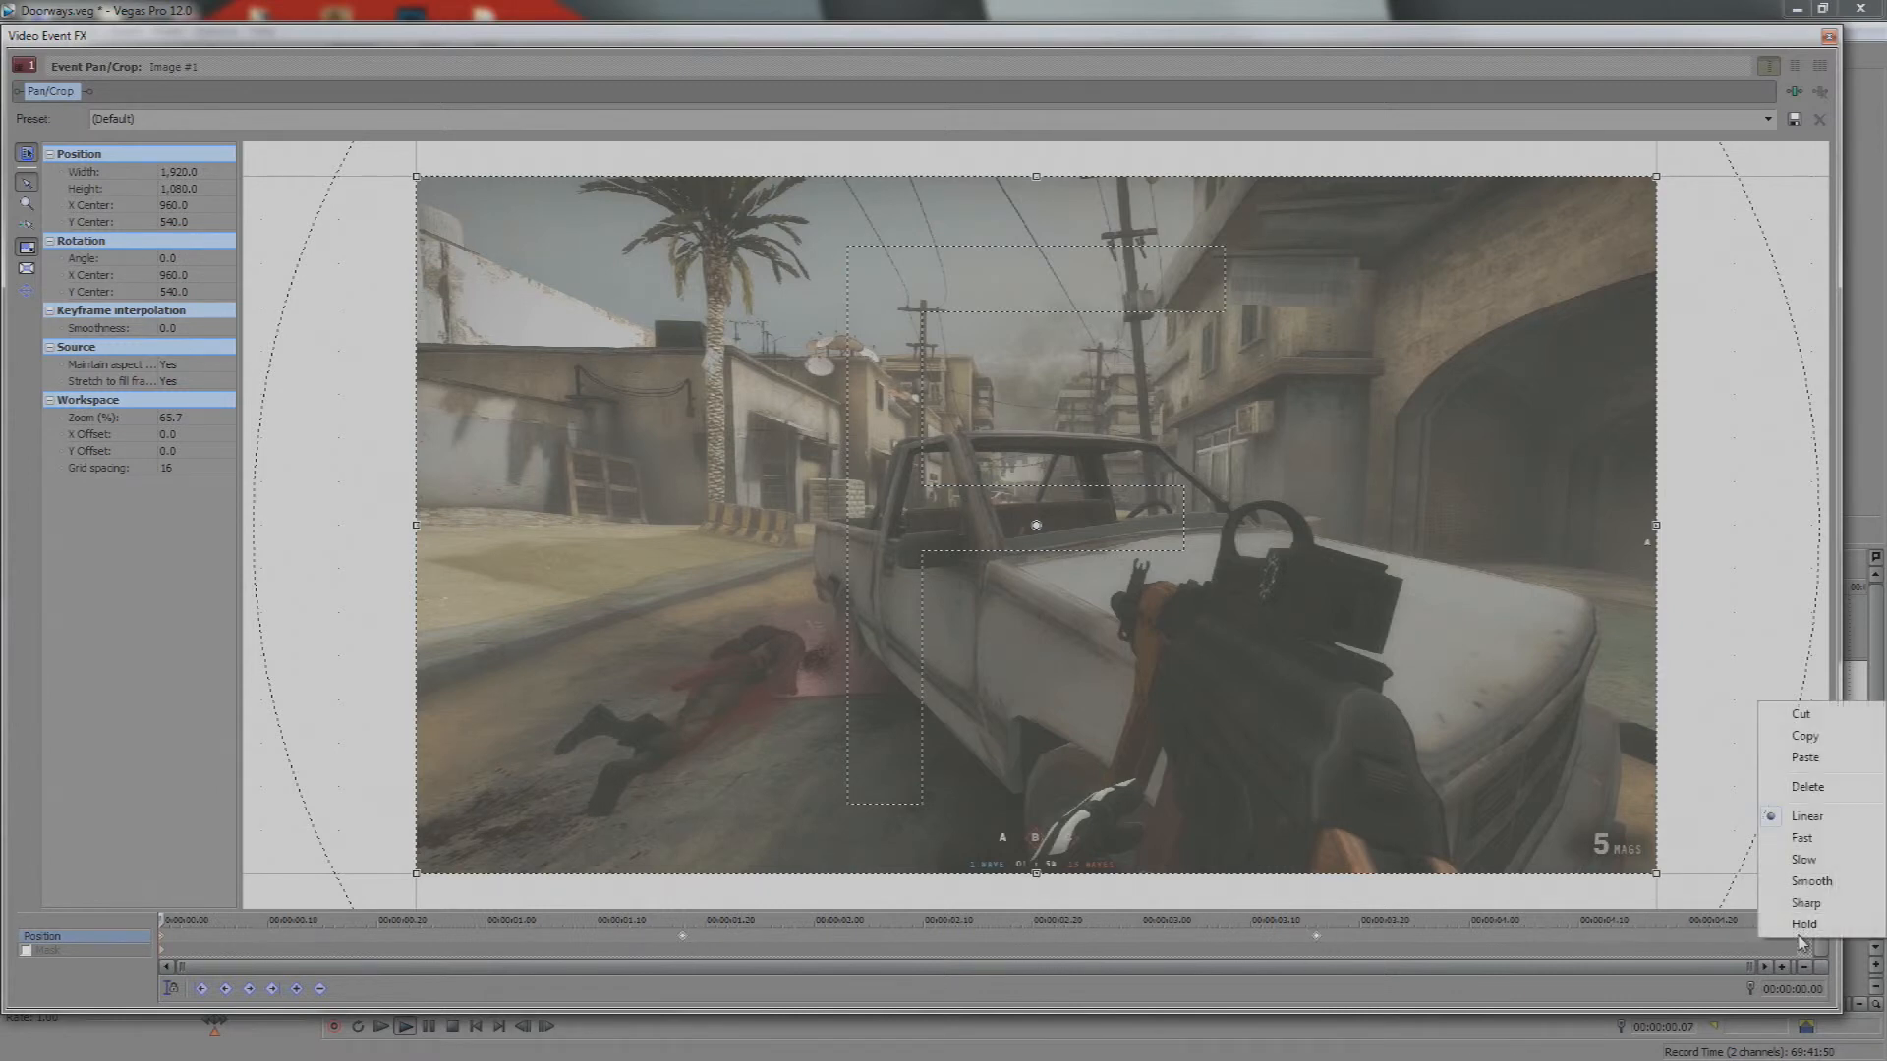
{"action": "left_click", "coordinate": [1804, 888]}
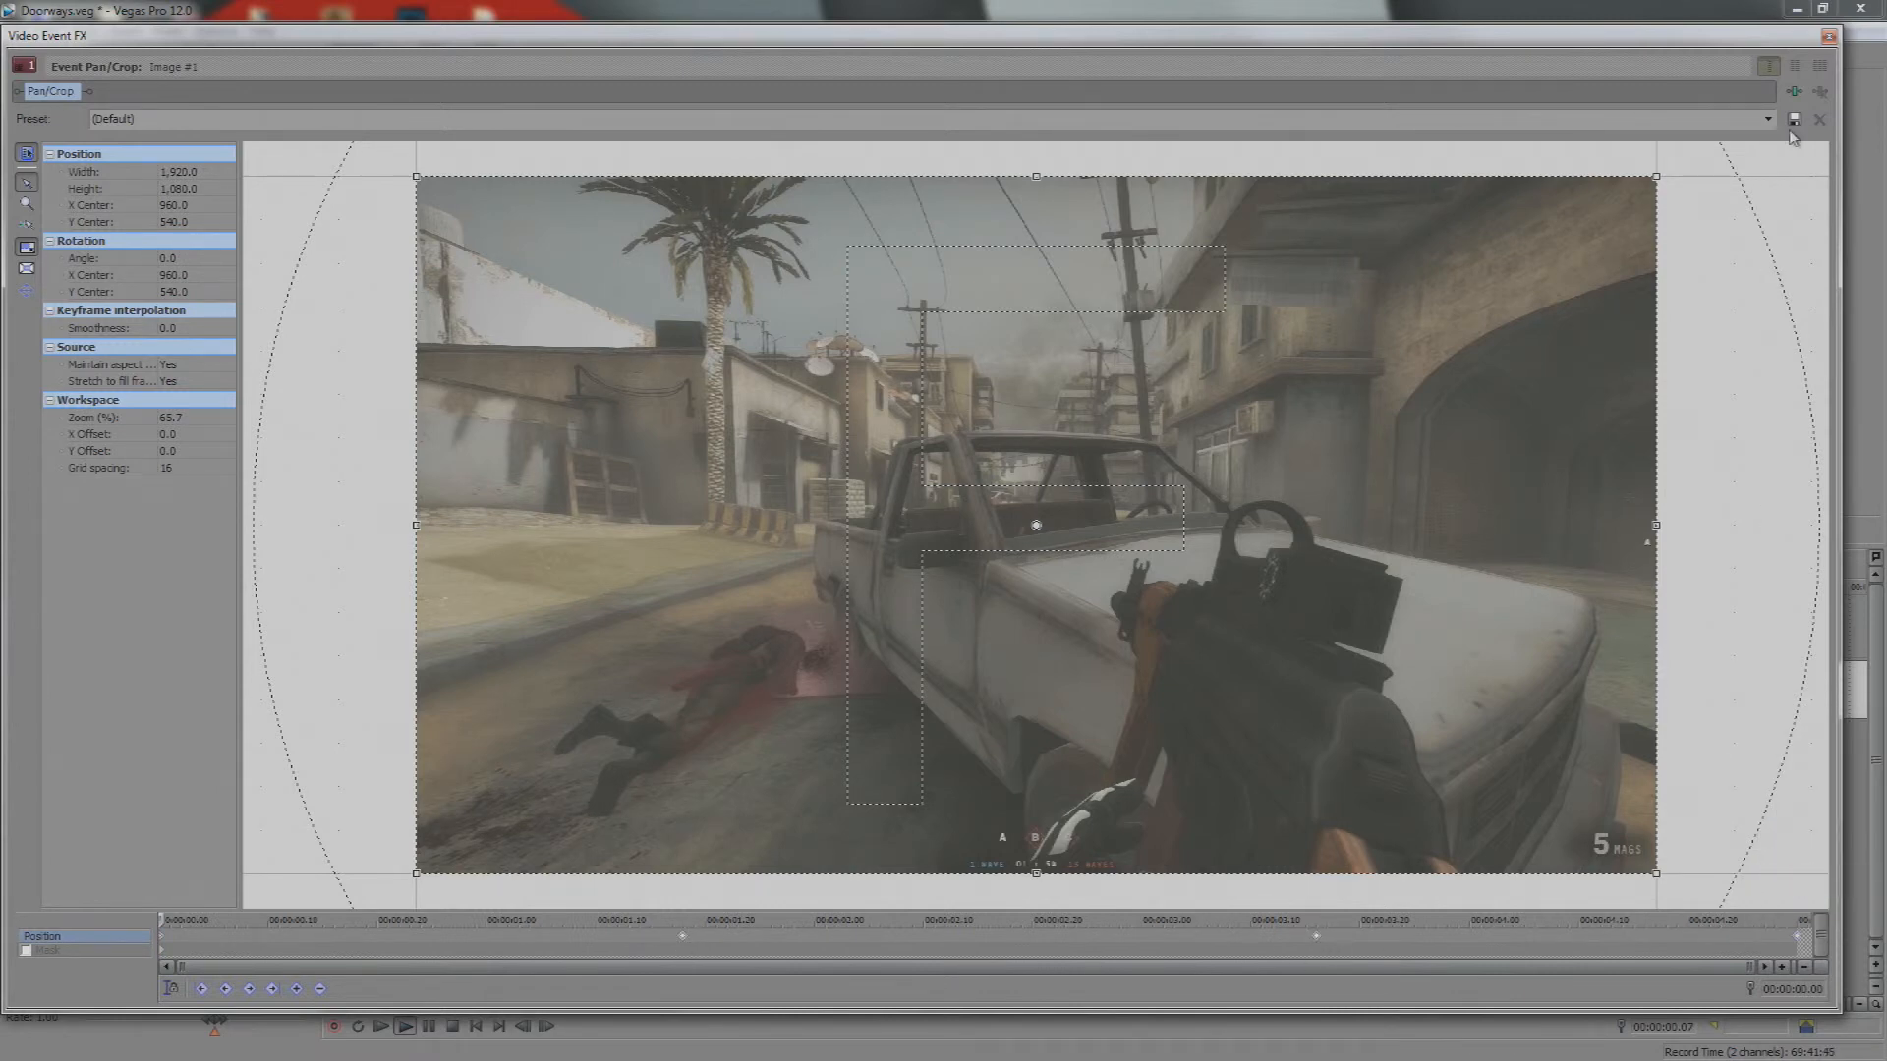
{"action": "left_click", "coordinate": [1830, 37]}
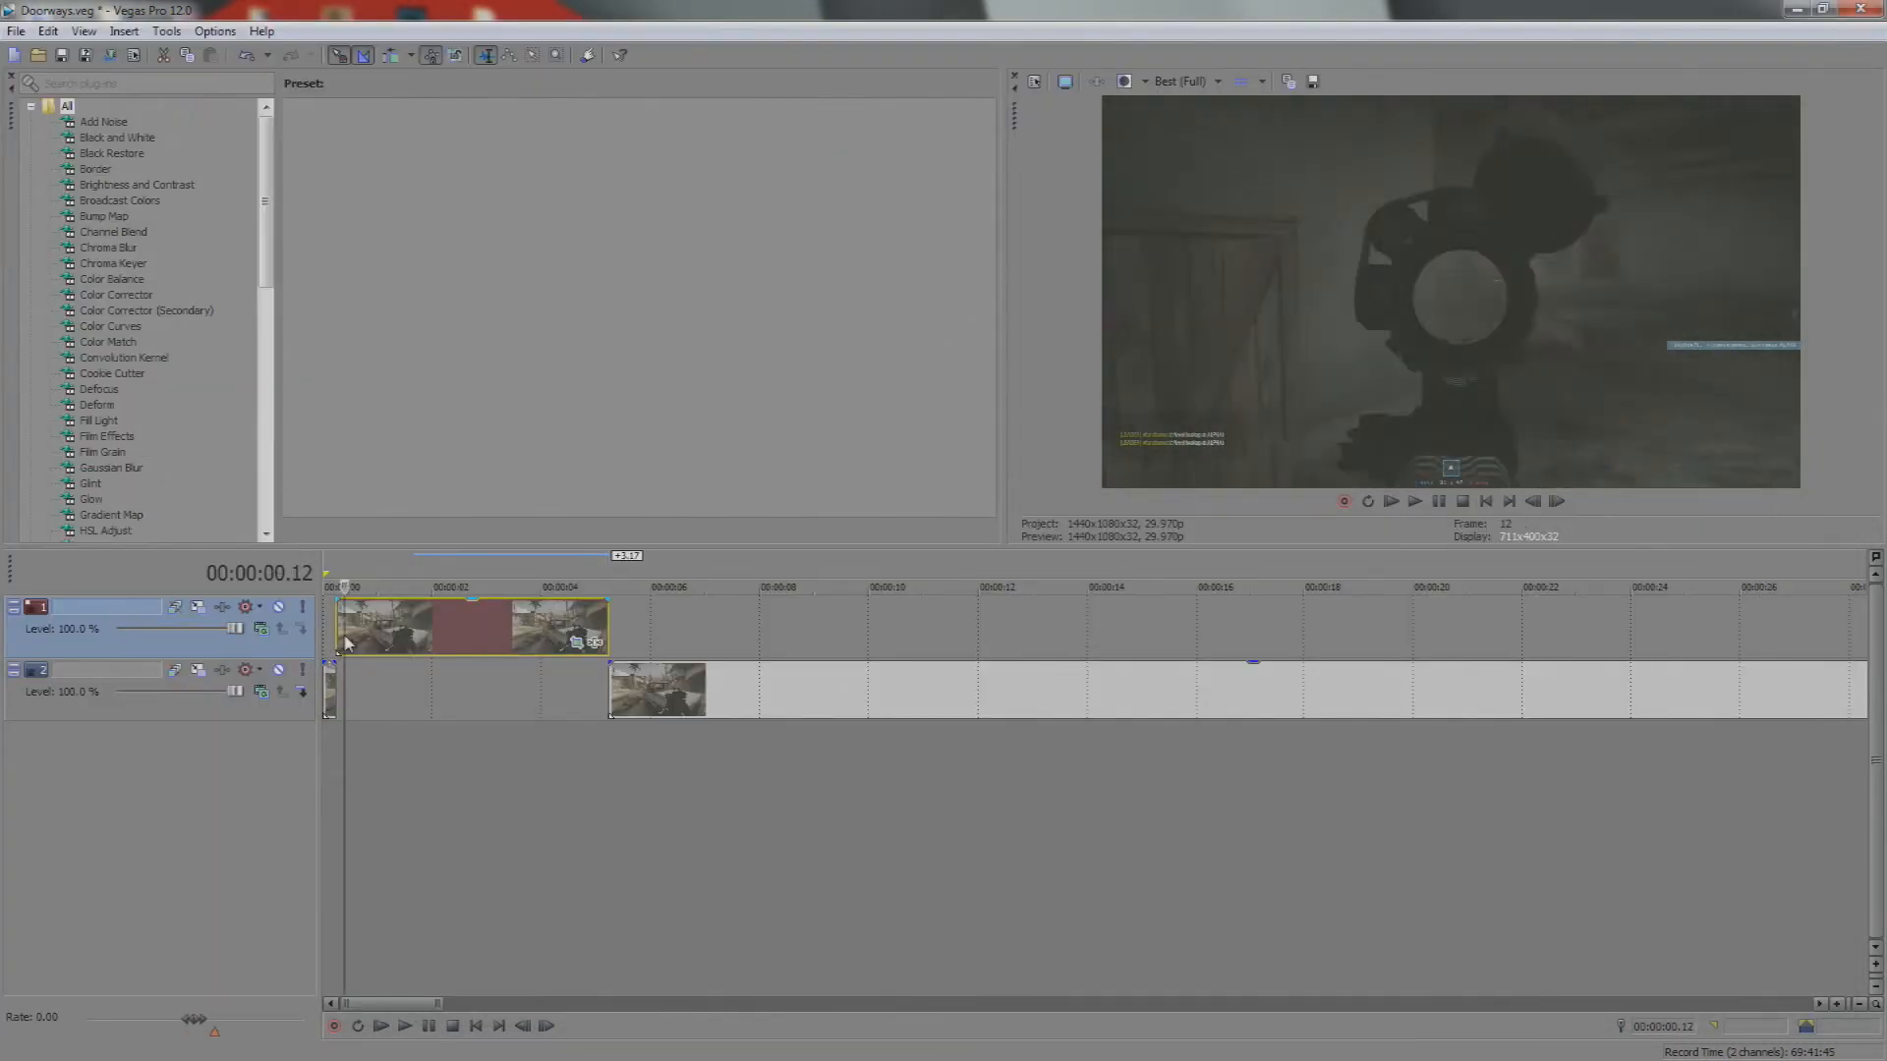
Play the still image's zoom from 00:00:00.07
{"action": "left_click", "coordinate": [340, 644]}
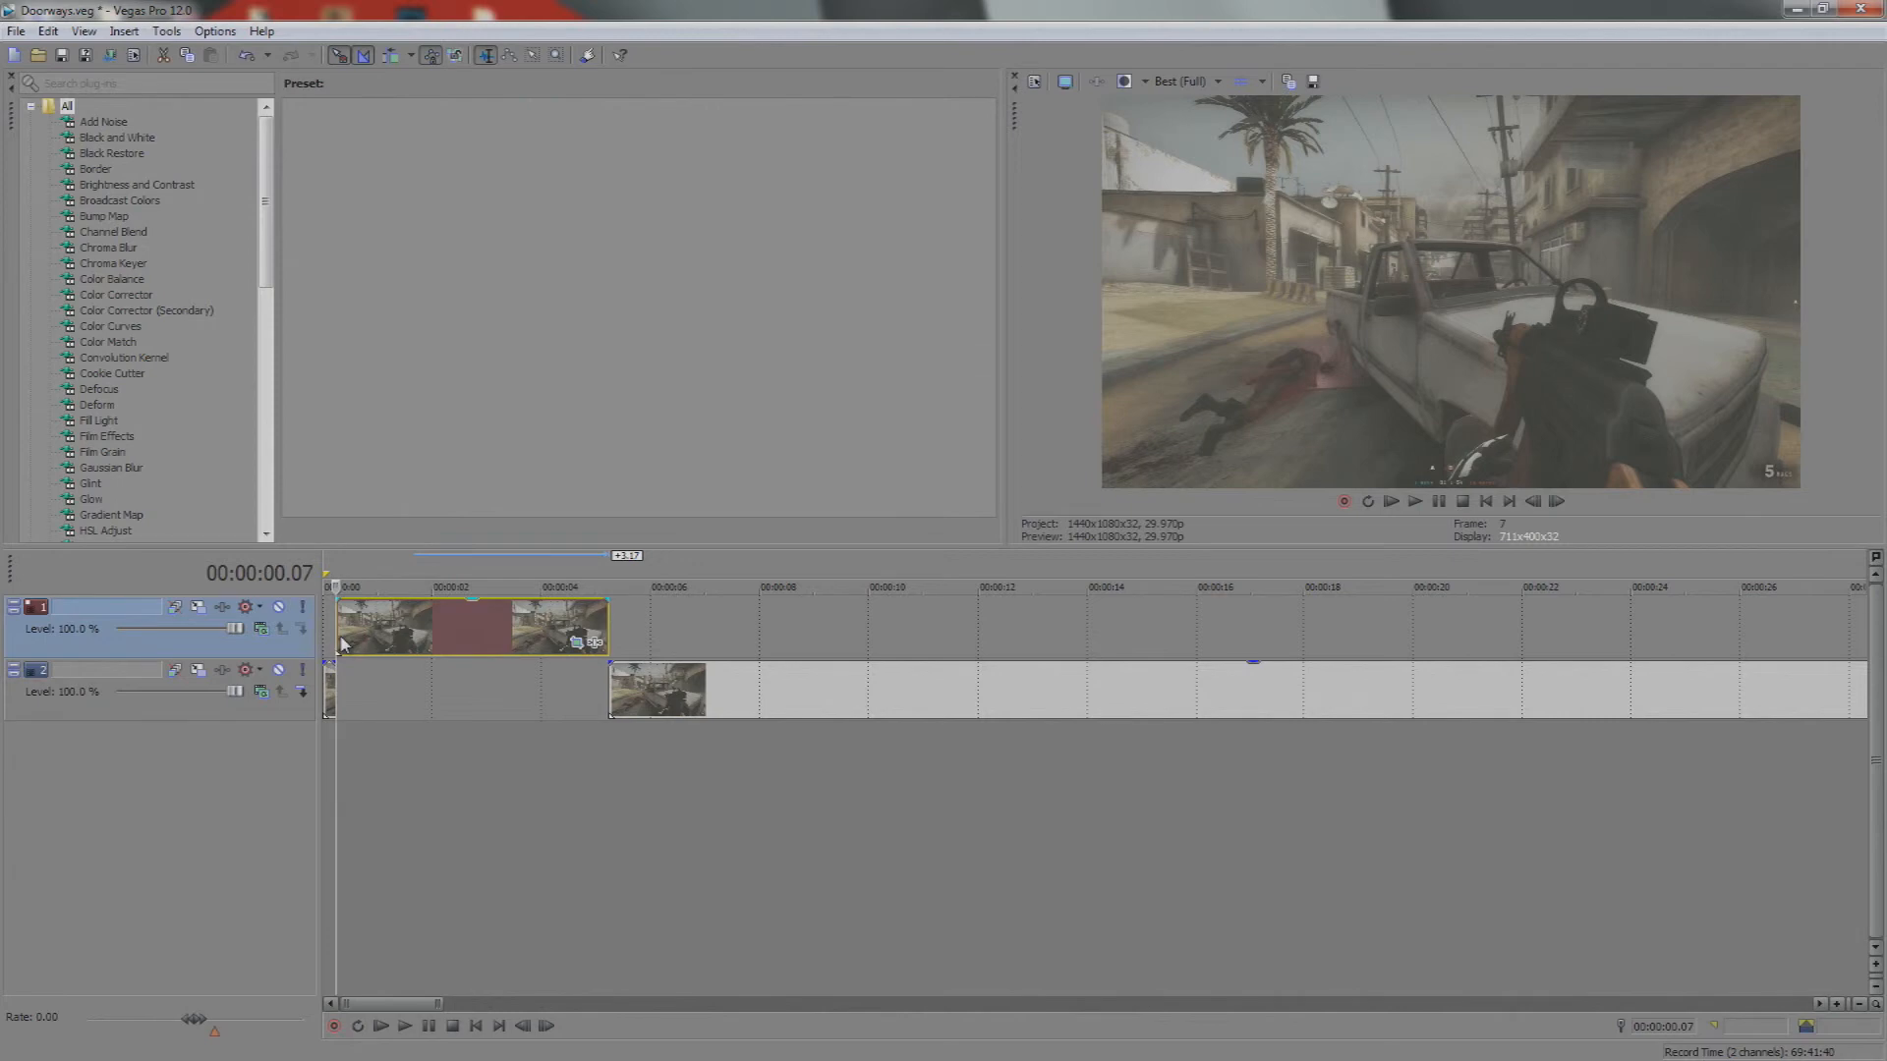
{"action": "key", "text": "space"}
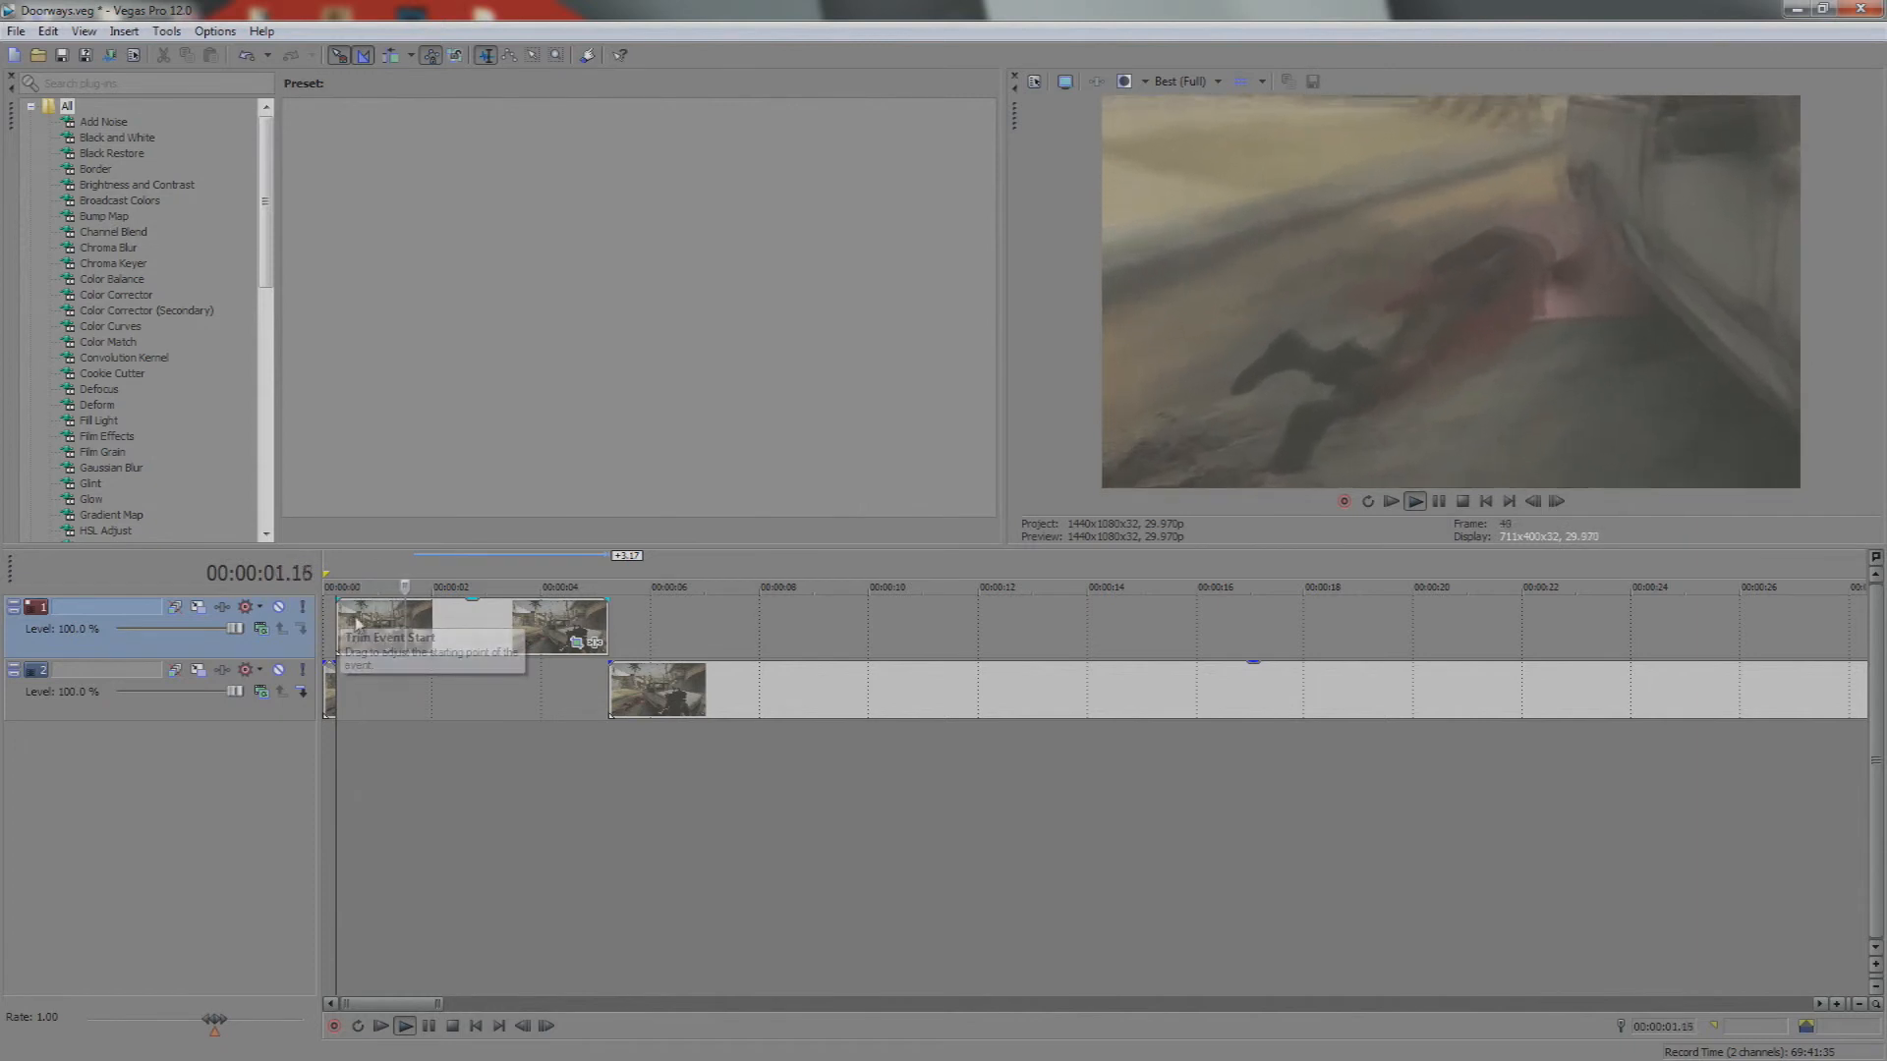
{"action": "key", "text": "space"}
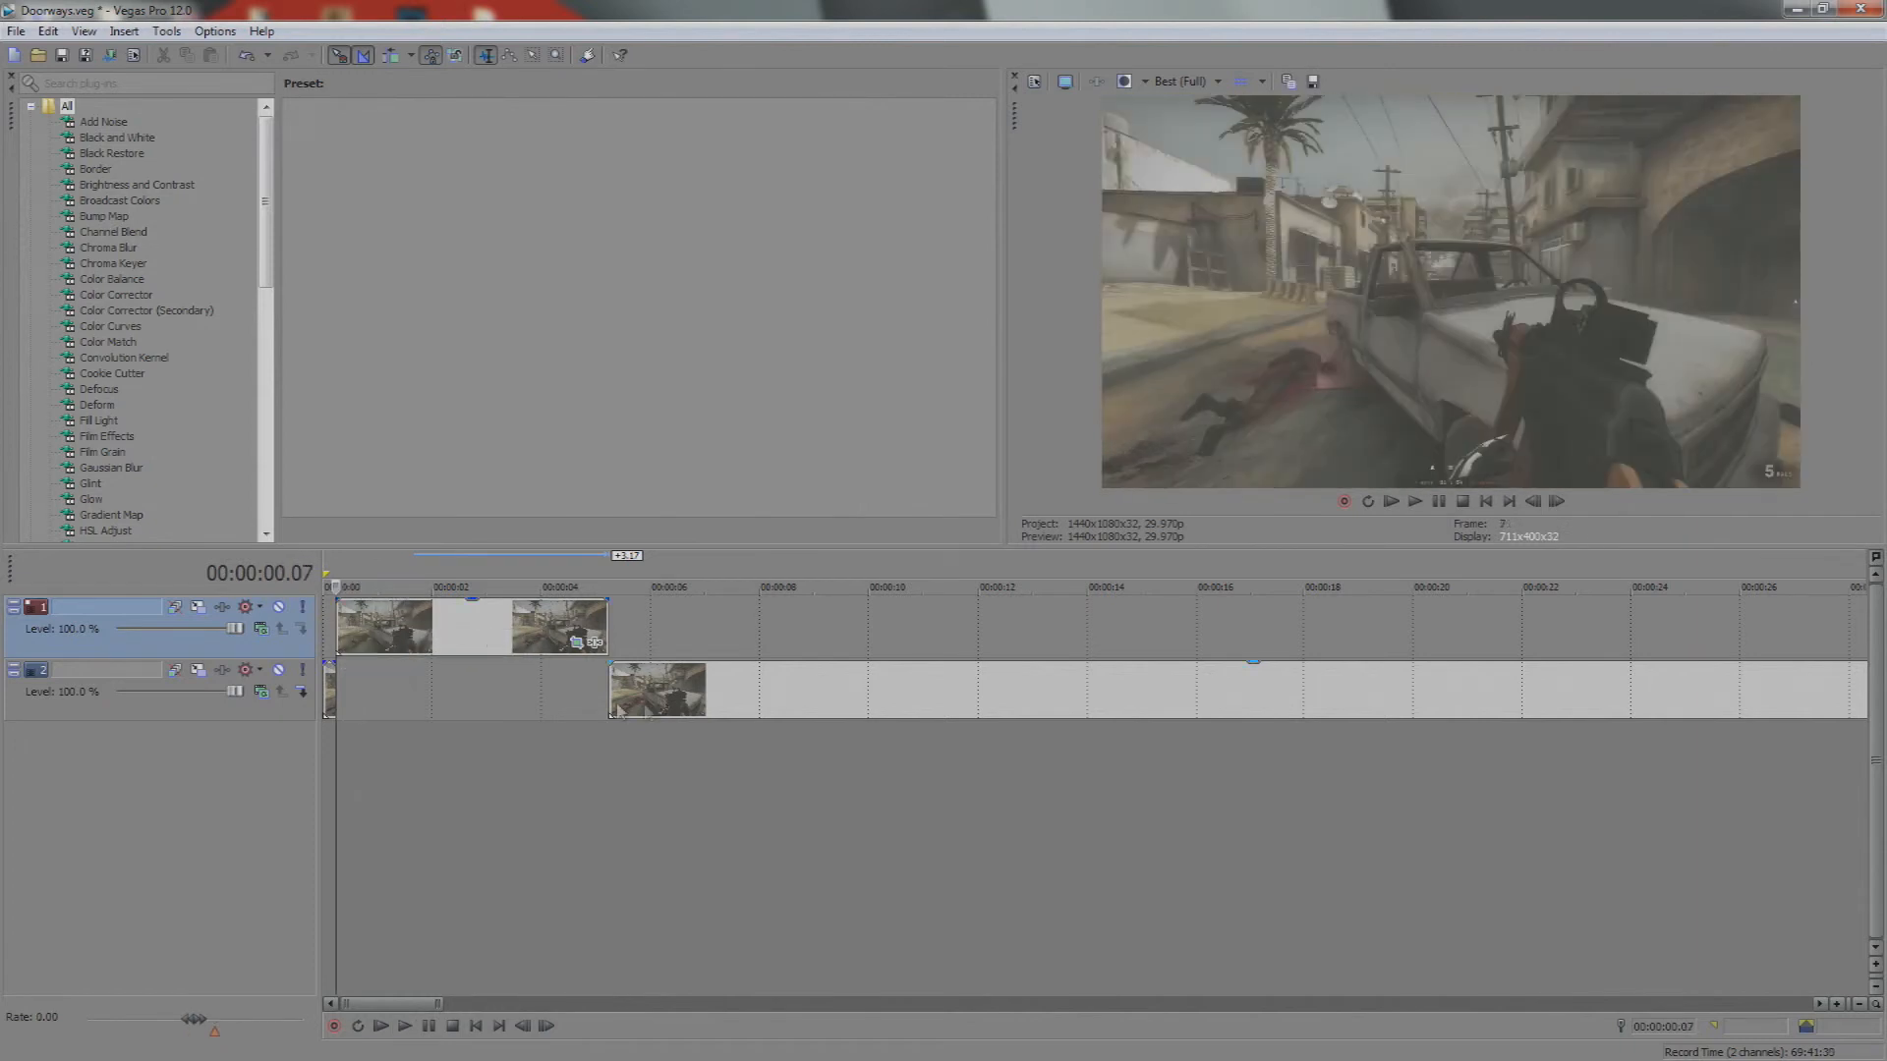
Play the footage from the start of the timeline to check how it leads into and out of the still image
{"action": "scroll", "coordinate": [343, 715], "scroll_direction": "up", "scroll_amount": 15}
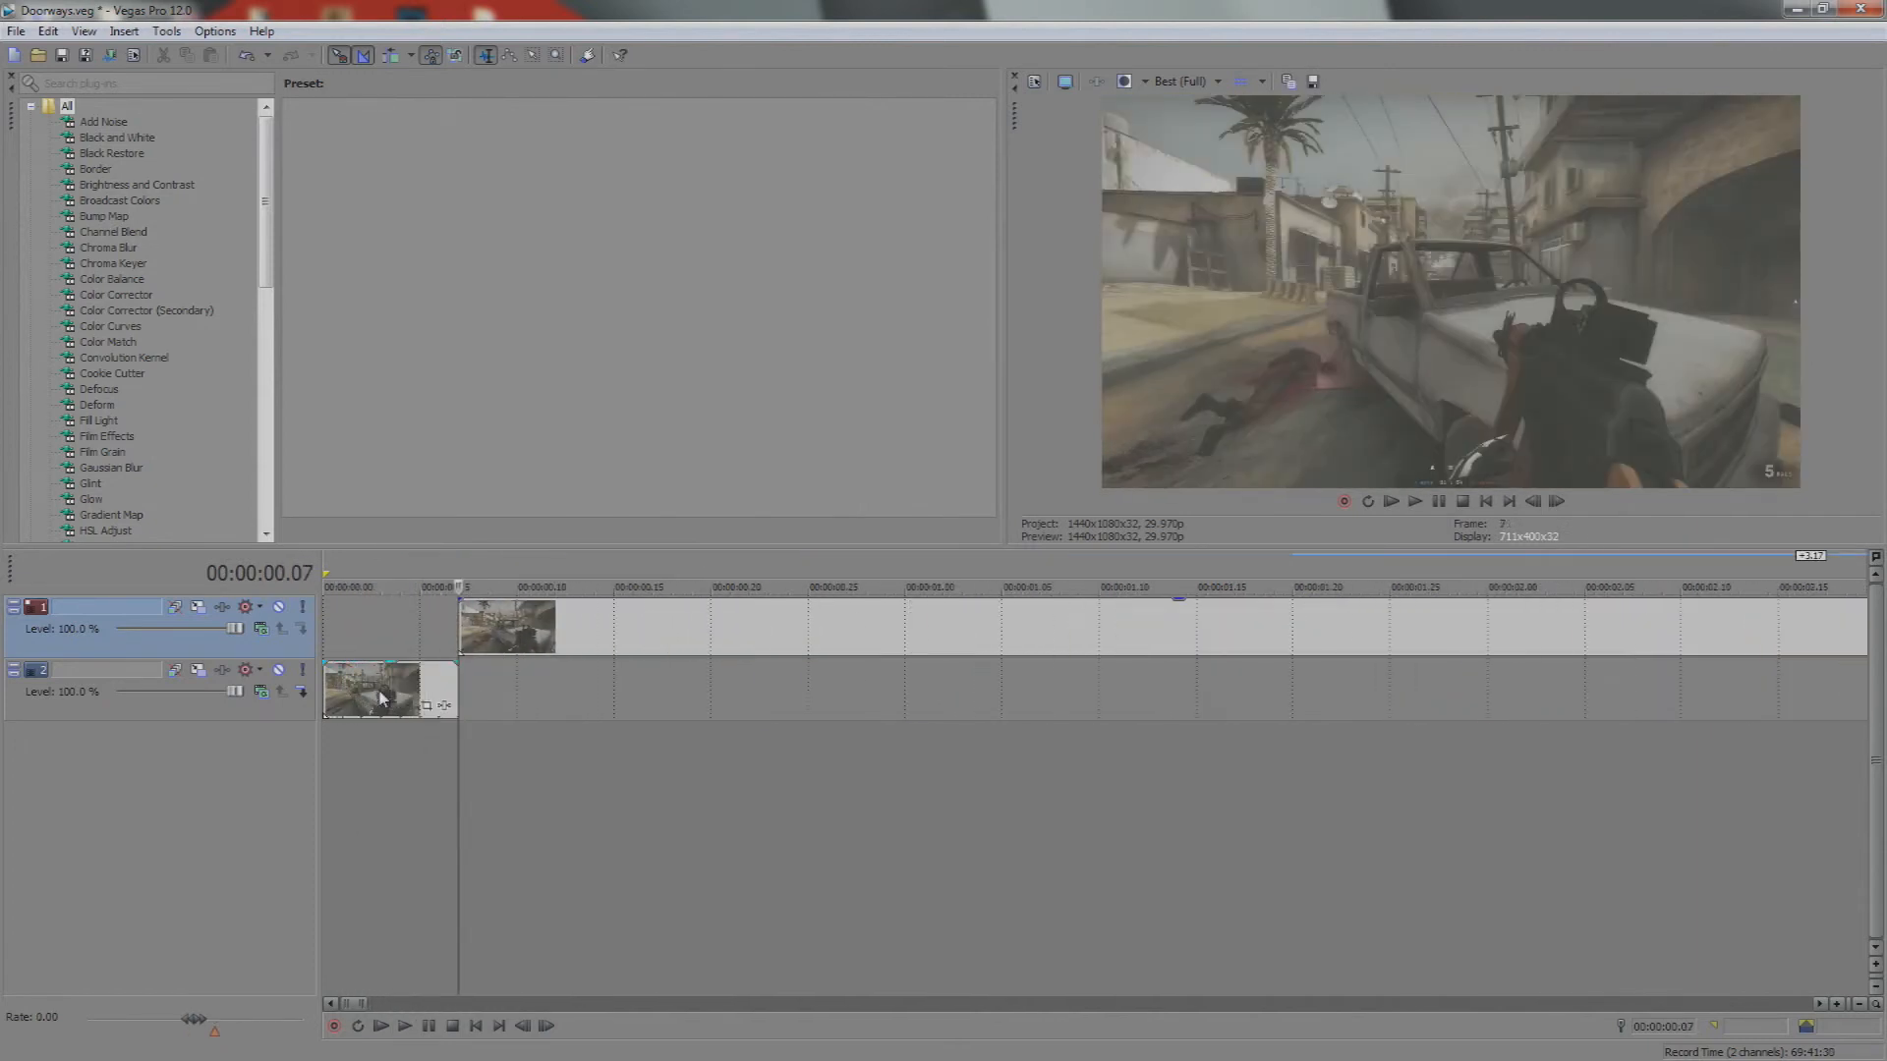
{"action": "left_click", "coordinate": [331, 685]}
{"action": "key", "text": "space"}
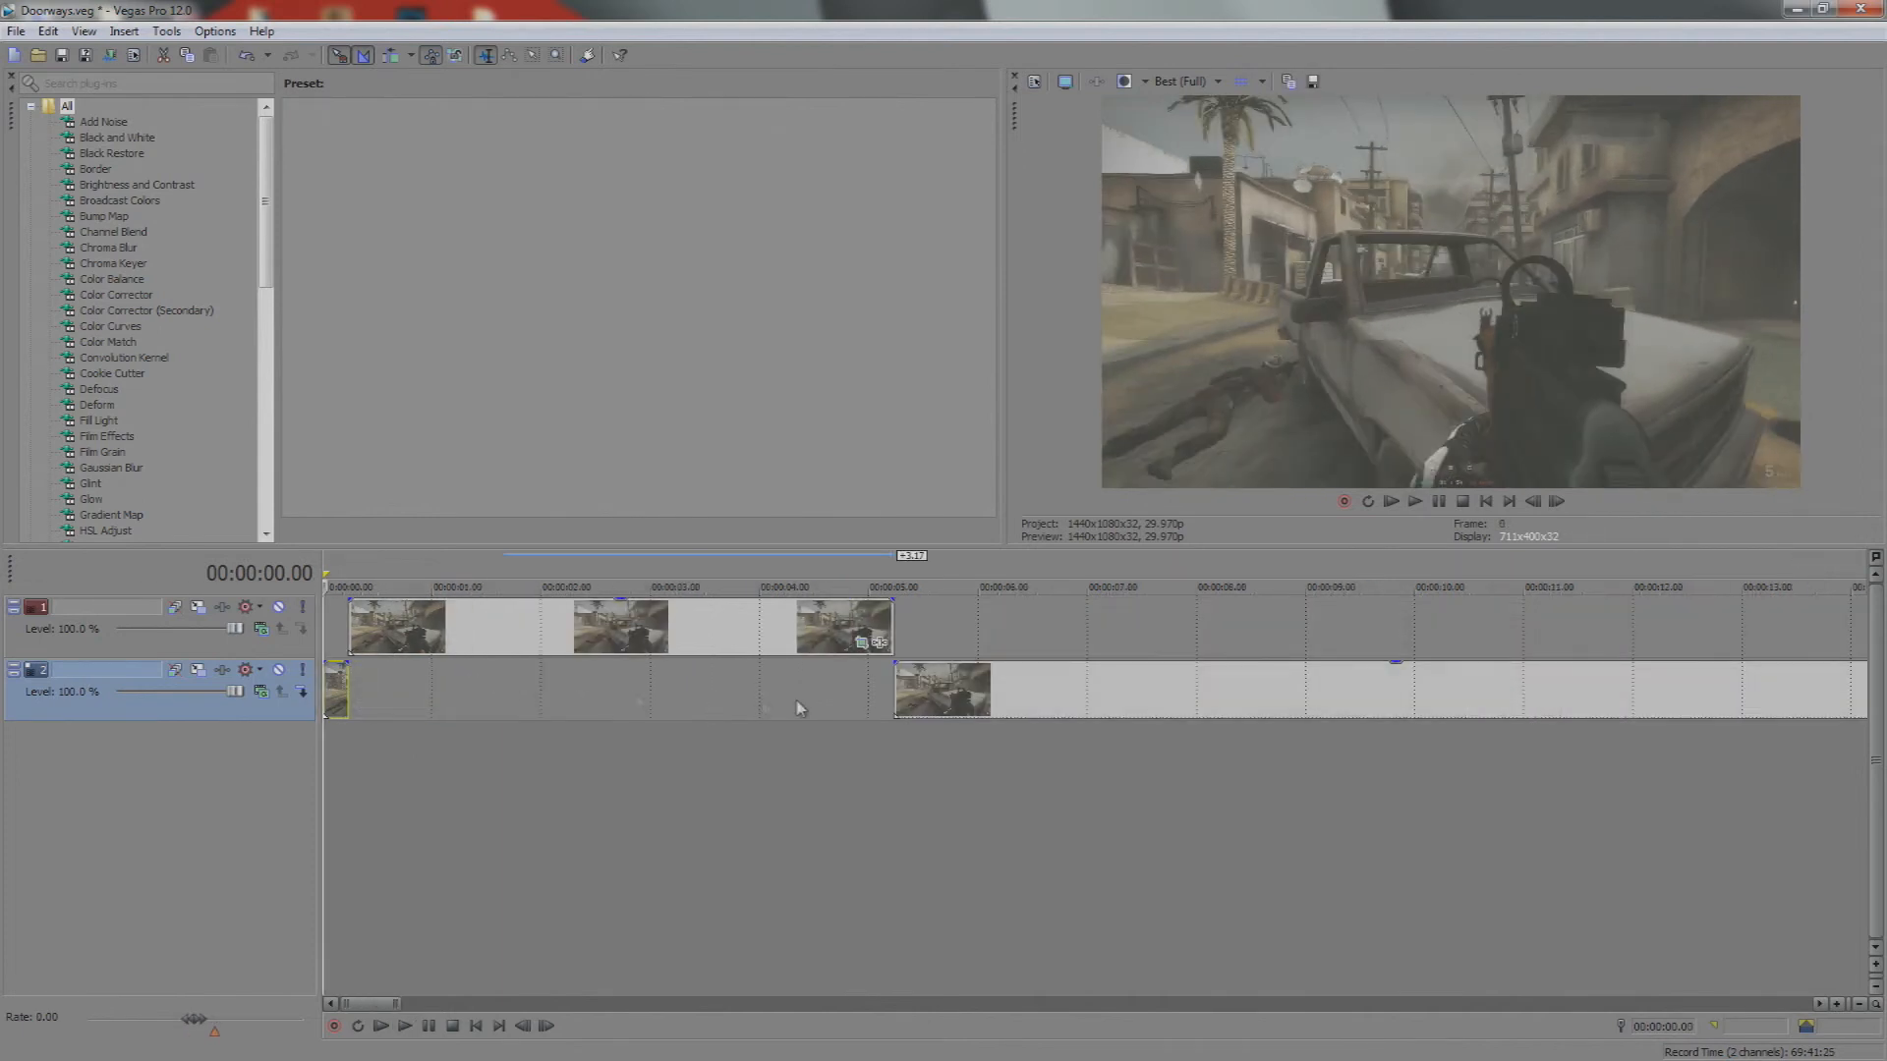
{"action": "left_click", "coordinate": [472, 702]}
{"action": "key", "text": "space"}
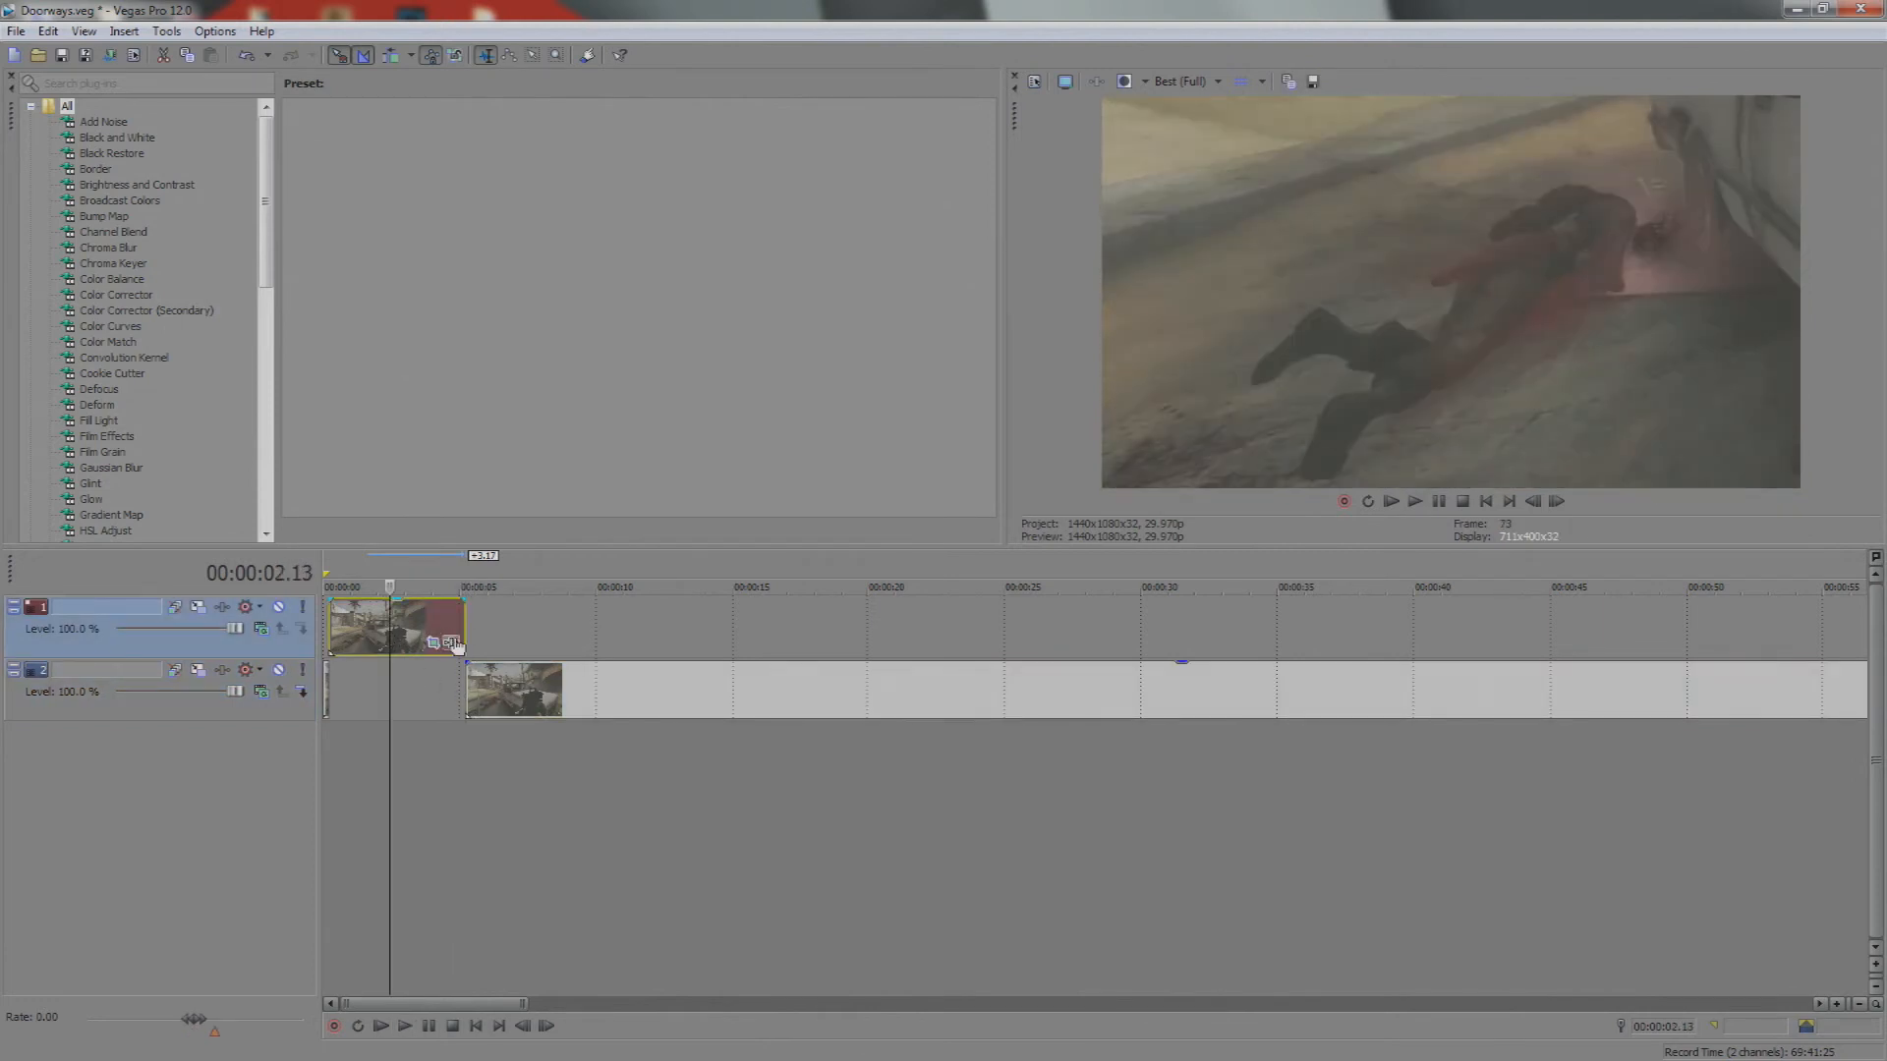
Split the still image at 00:00:02.13, delete the remainder and move the following footage up against the shortened still
{"action": "scroll", "coordinate": [421, 643], "scroll_direction": "up", "scroll_amount": 3}
{"action": "scroll", "coordinate": [758, 606], "scroll_direction": "up", "scroll_amount": 3}
{"action": "scroll", "coordinate": [827, 605], "scroll_direction": "down", "scroll_amount": 4}
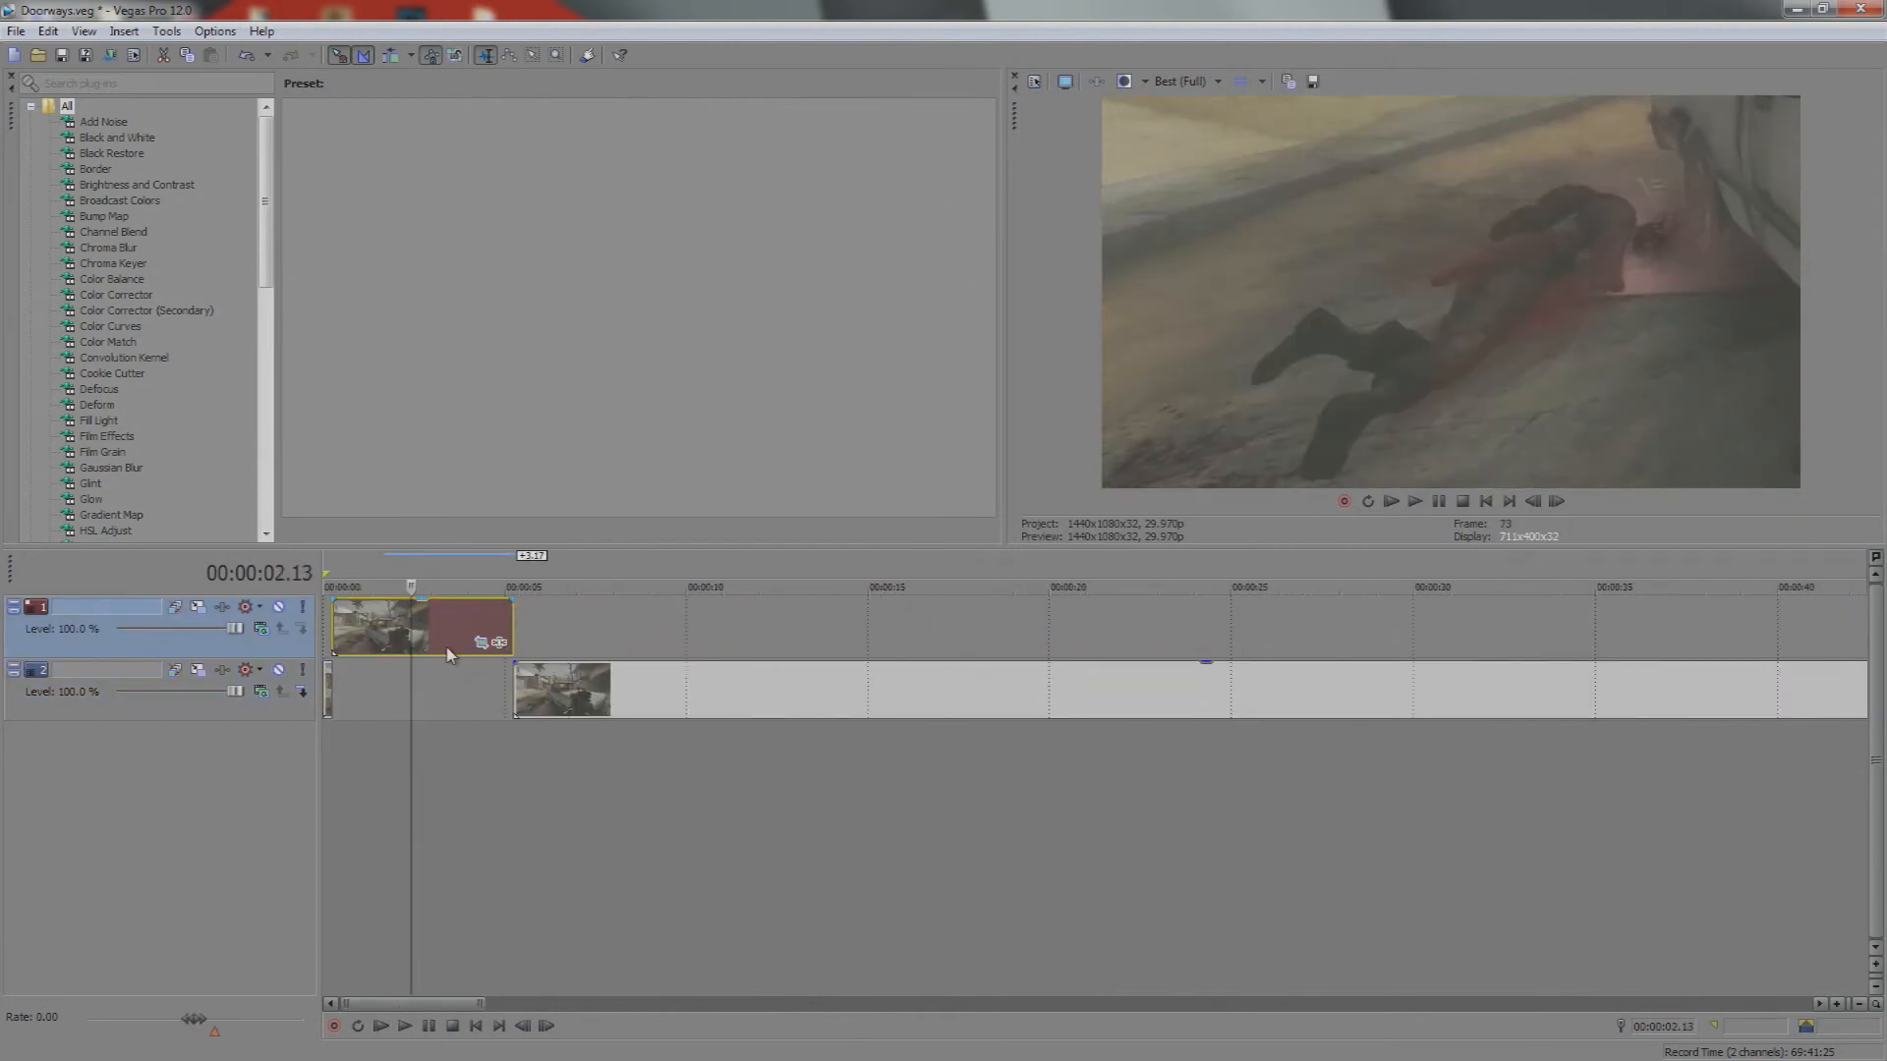
{"action": "key", "text": "s"}
{"action": "left_click", "coordinate": [451, 612]}
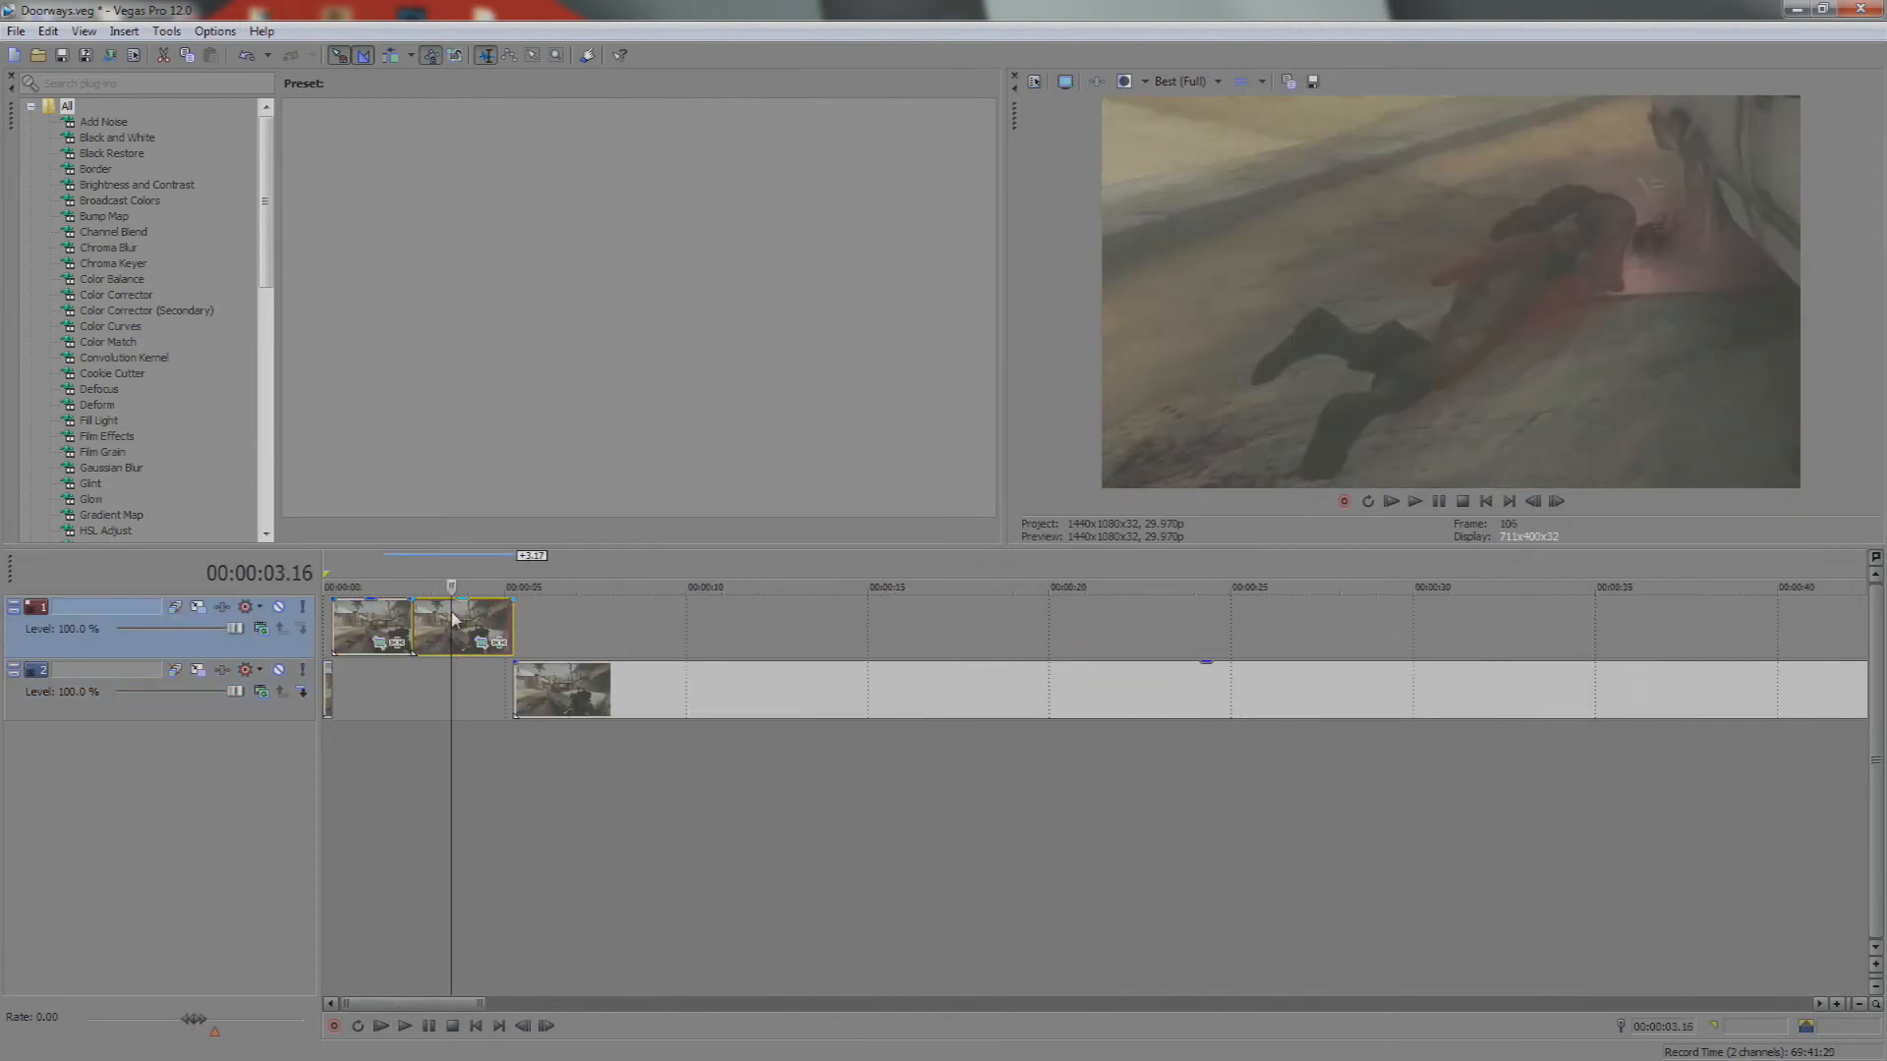
{"action": "key", "text": "Delete"}
{"action": "left_click_drag", "start_coordinate": [581, 688], "coordinate": [480, 688]}
Move the zoomed-in keyframe earlier in the shortened still's Event Pan/Crop, close the window and play the result from the start
{"action": "left_click", "coordinate": [378, 641]}
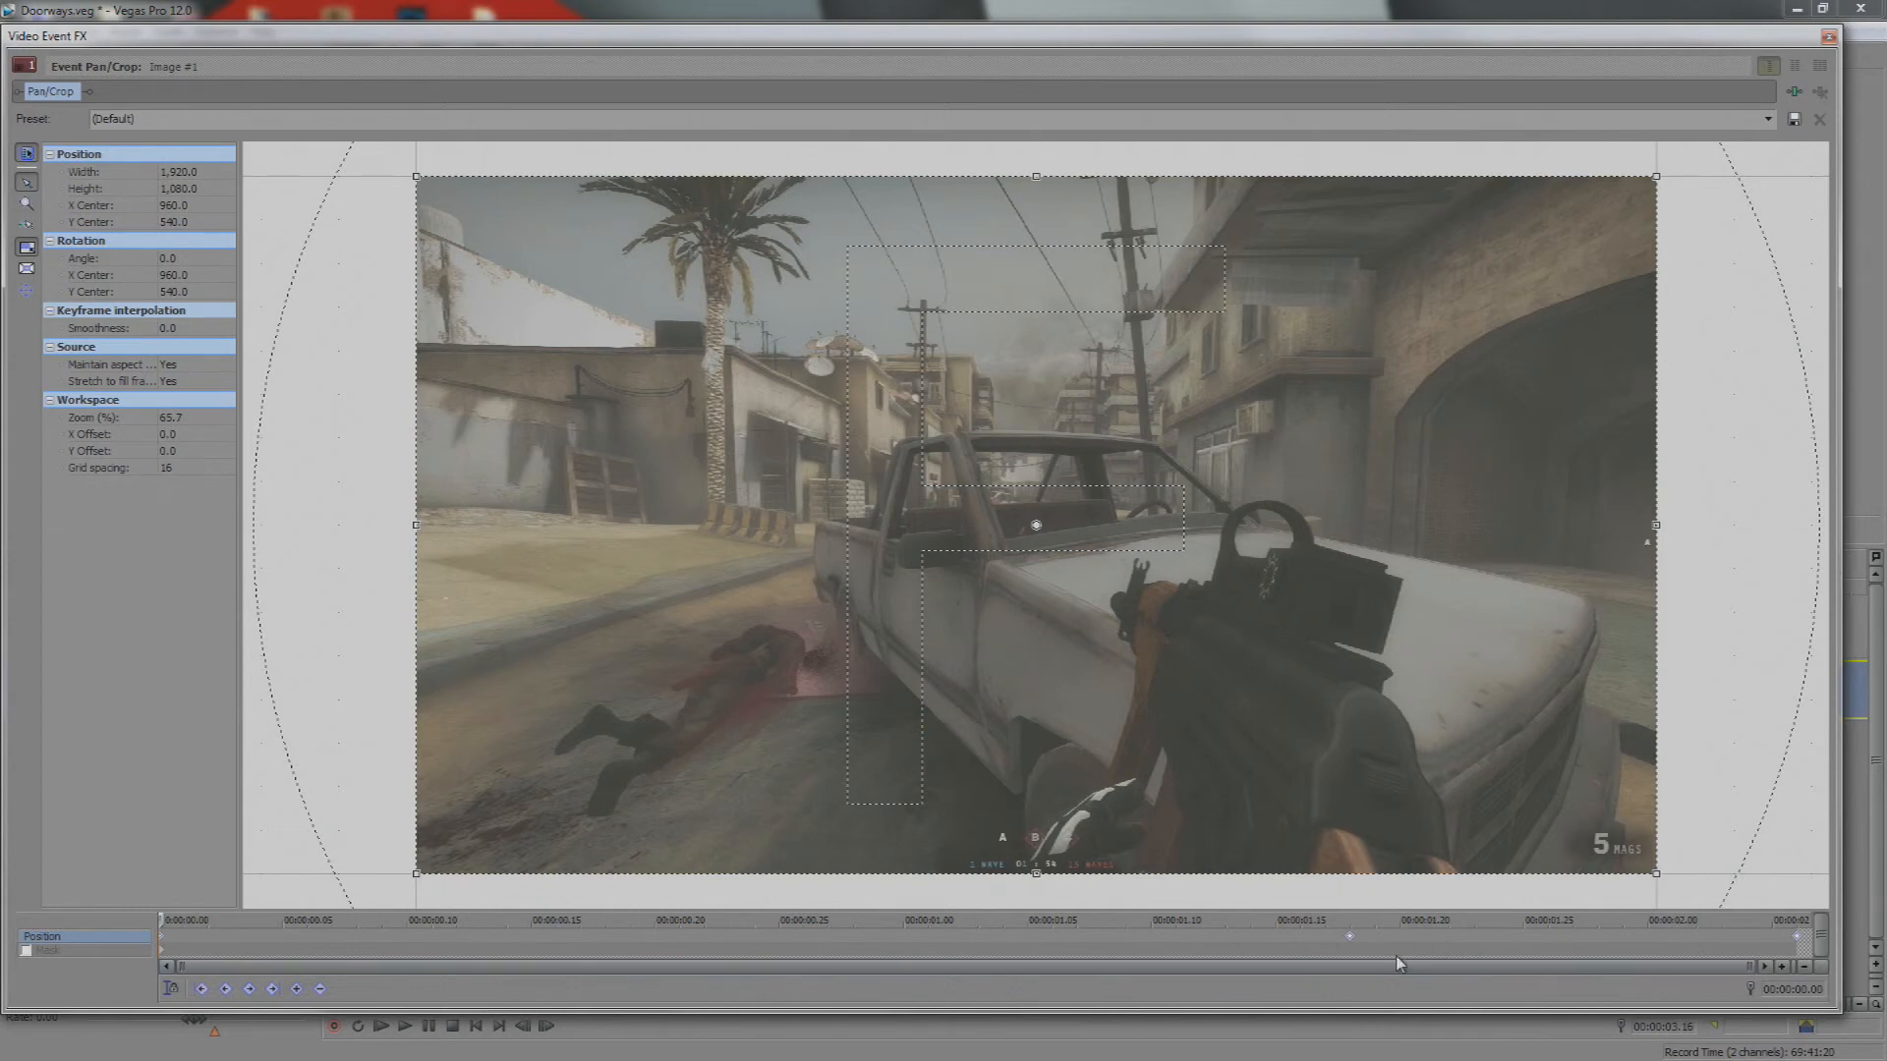
{"action": "left_click", "coordinate": [1365, 944]}
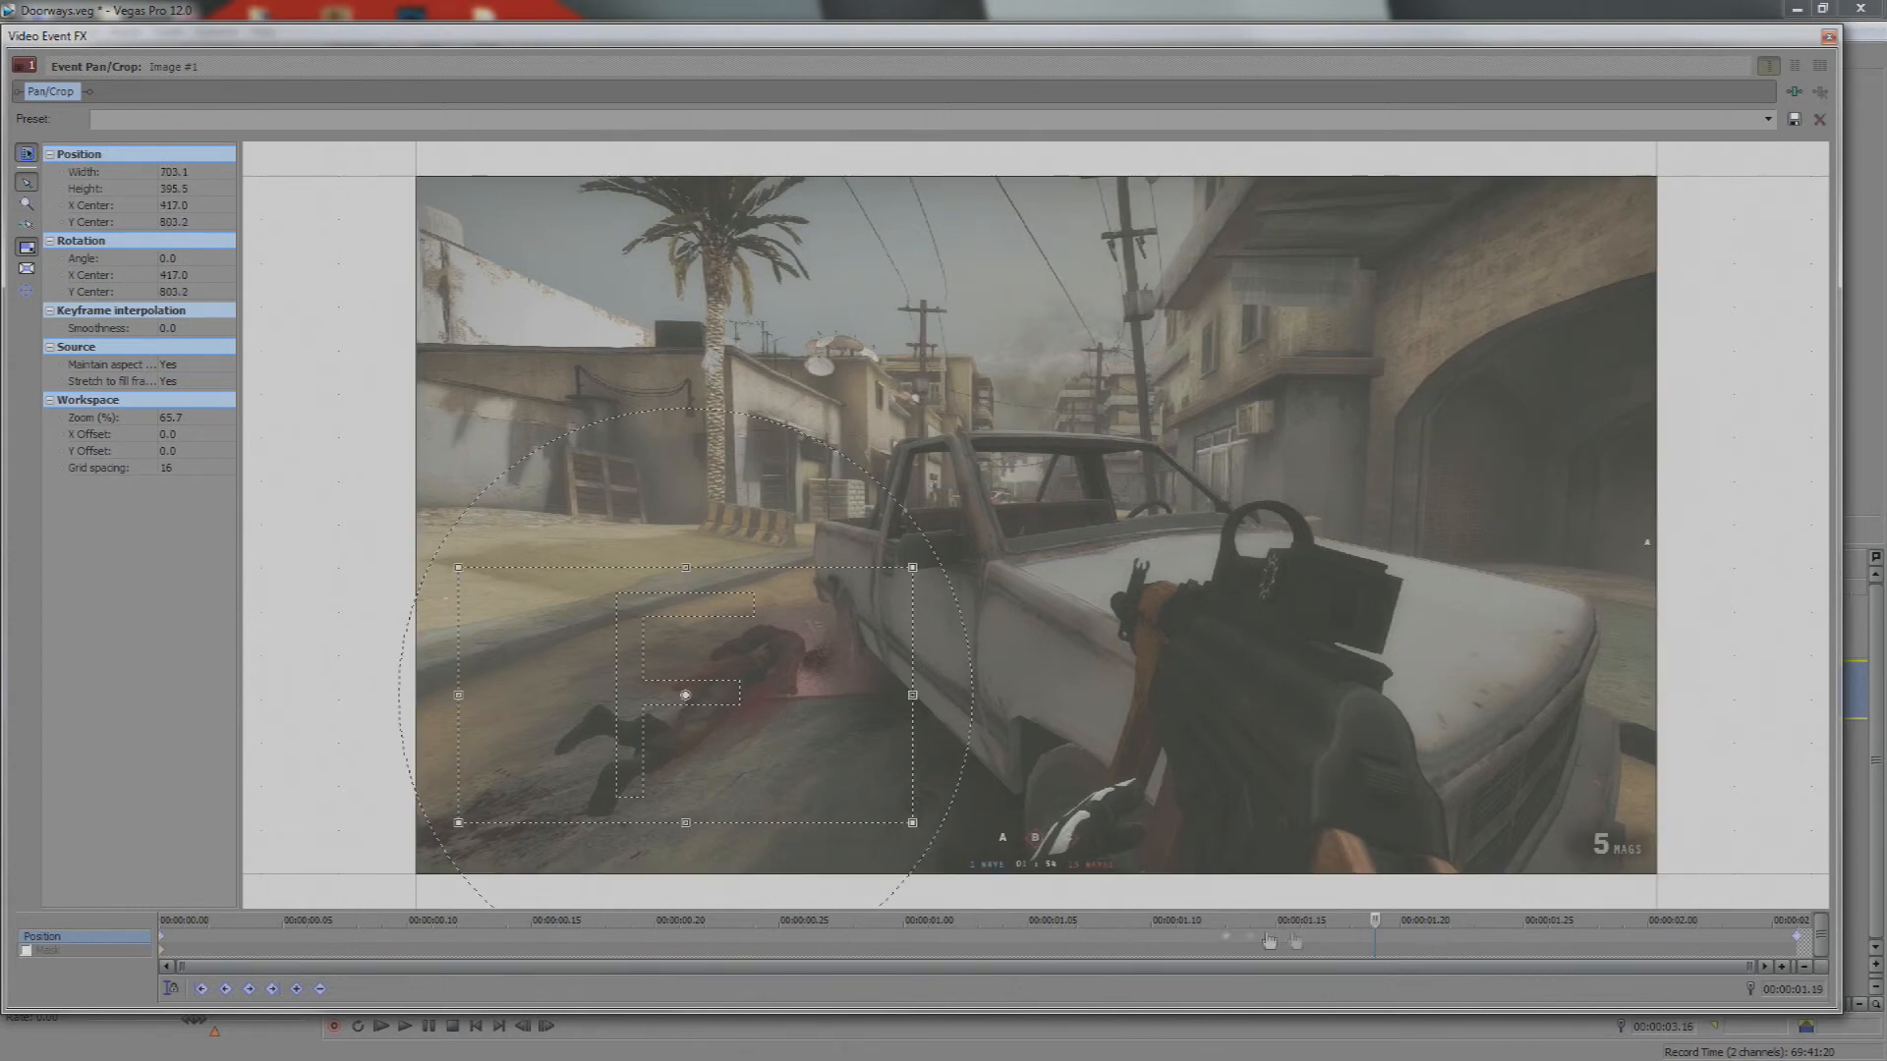
{"action": "left_click", "coordinate": [1830, 37]}
{"action": "left_click", "coordinate": [346, 690]}
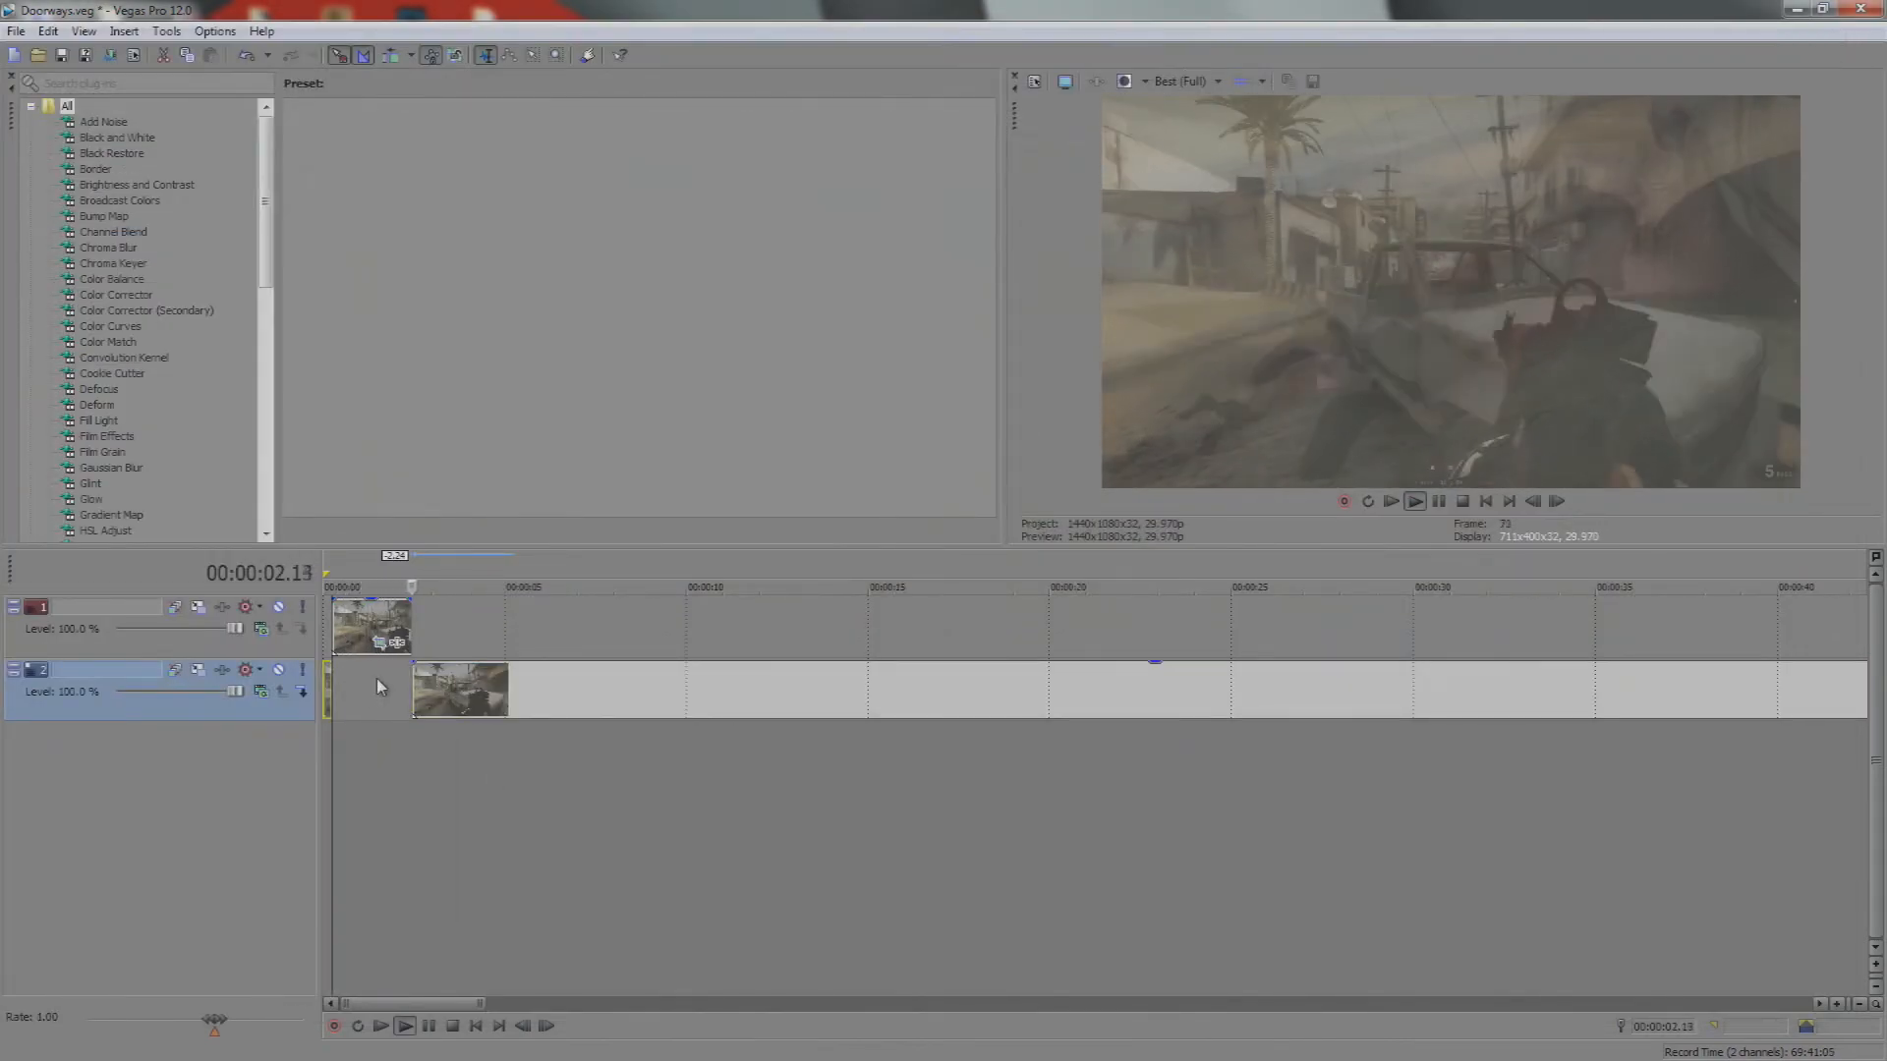
{"action": "key", "text": "space"}
Reopen the still's Event Pan/Crop, place the second zoomed-in keyframe at about 00:00:01.05 and restore the full-frame crop at 00:00:02.06
{"action": "left_click", "coordinate": [379, 642]}
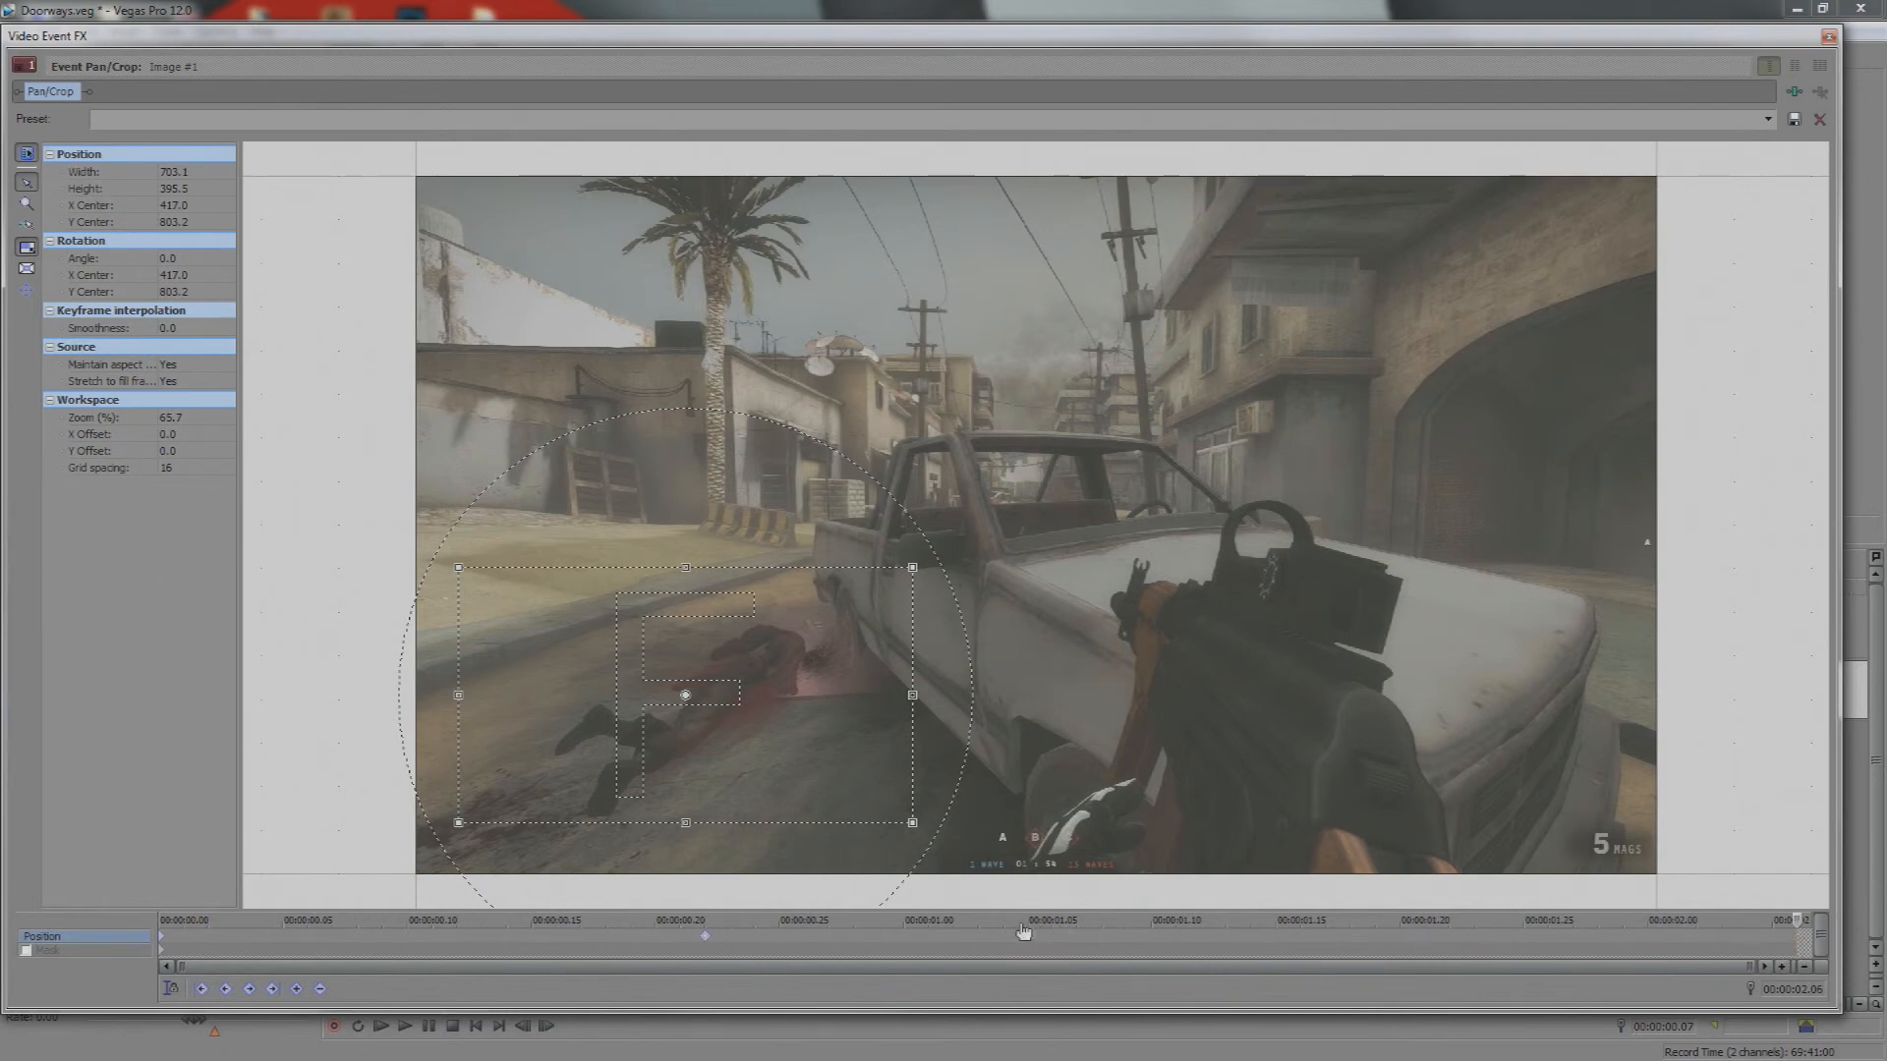
{"action": "right_click", "coordinate": [1811, 941]}
{"action": "right_click", "coordinate": [818, 710]}
{"action": "left_click", "coordinate": [857, 724]}
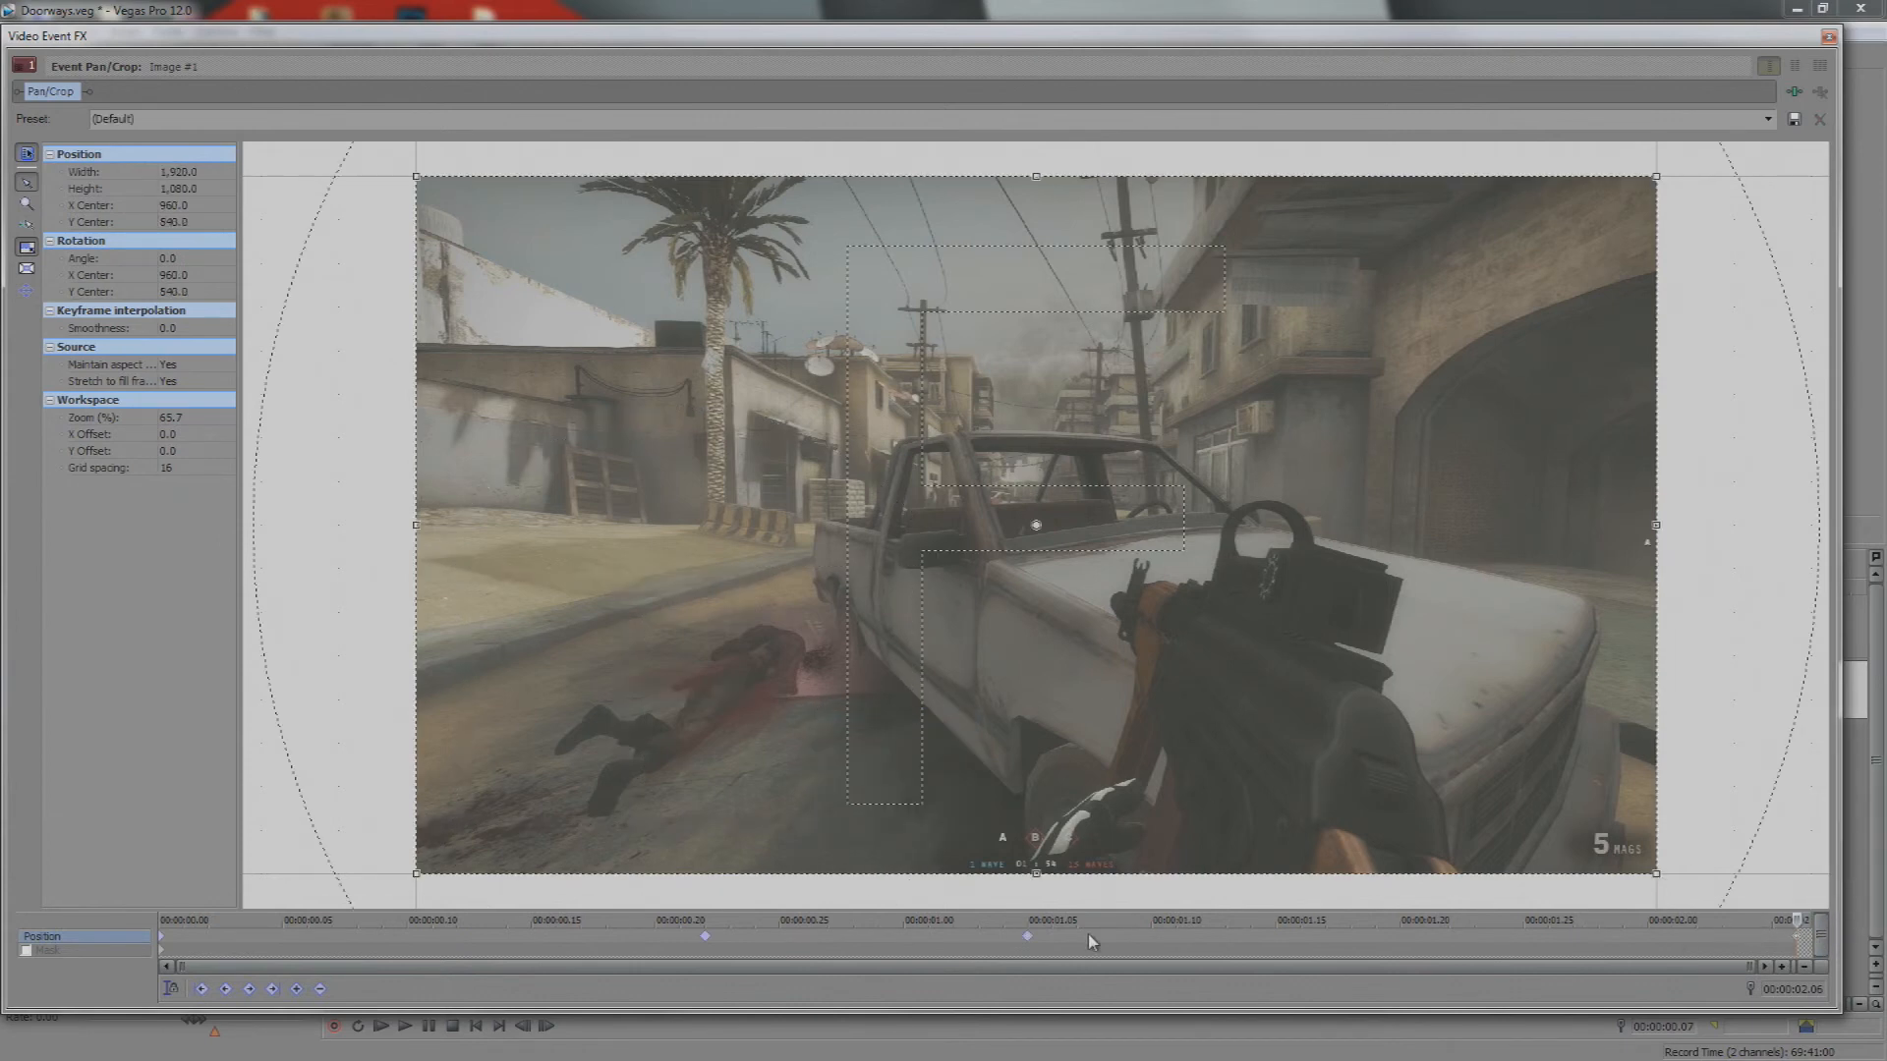
Change the opening keyframe's interpolation type and close the pan/crop window
{"action": "right_click", "coordinate": [164, 943]}
{"action": "left_click", "coordinate": [207, 862]}
{"action": "left_click", "coordinate": [1829, 37]}
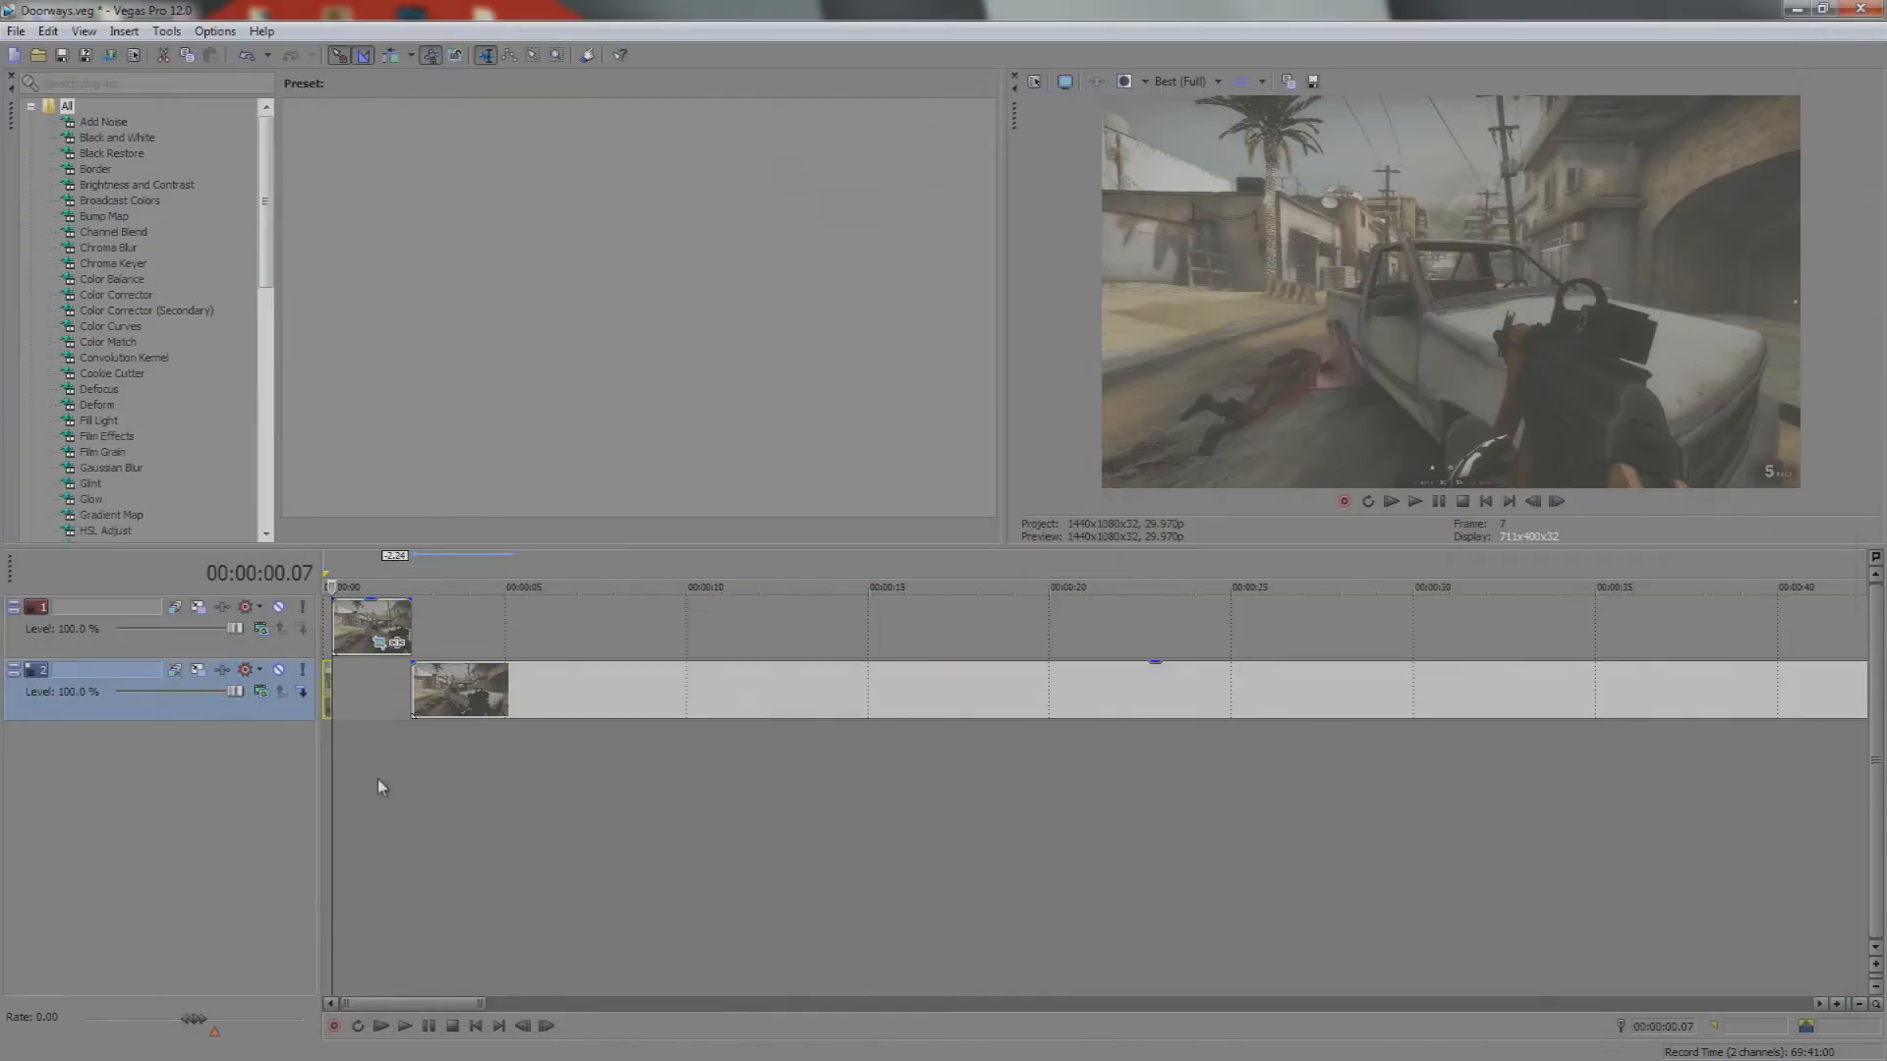
Play the shortened still's faster zoom in and out twice
{"action": "key", "text": "space"}
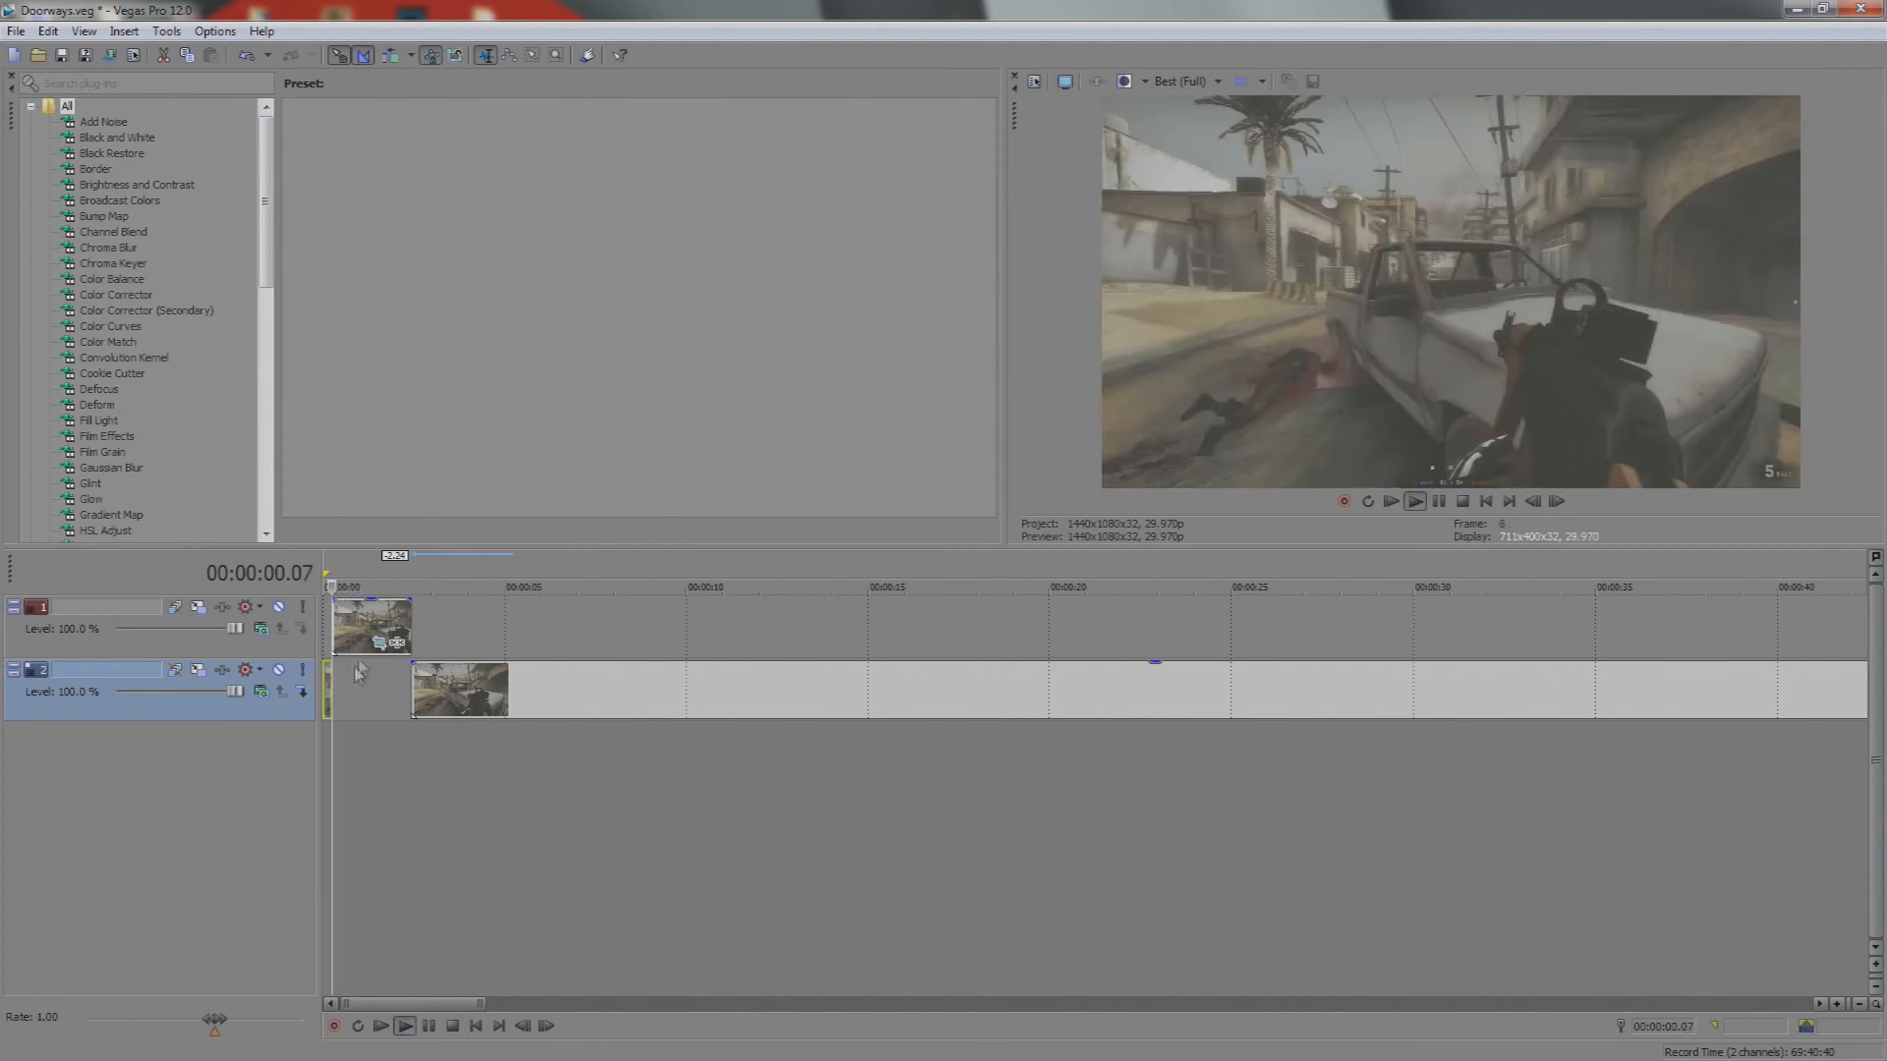
{"action": "key", "text": "space"}
{"action": "key", "text": "space"}
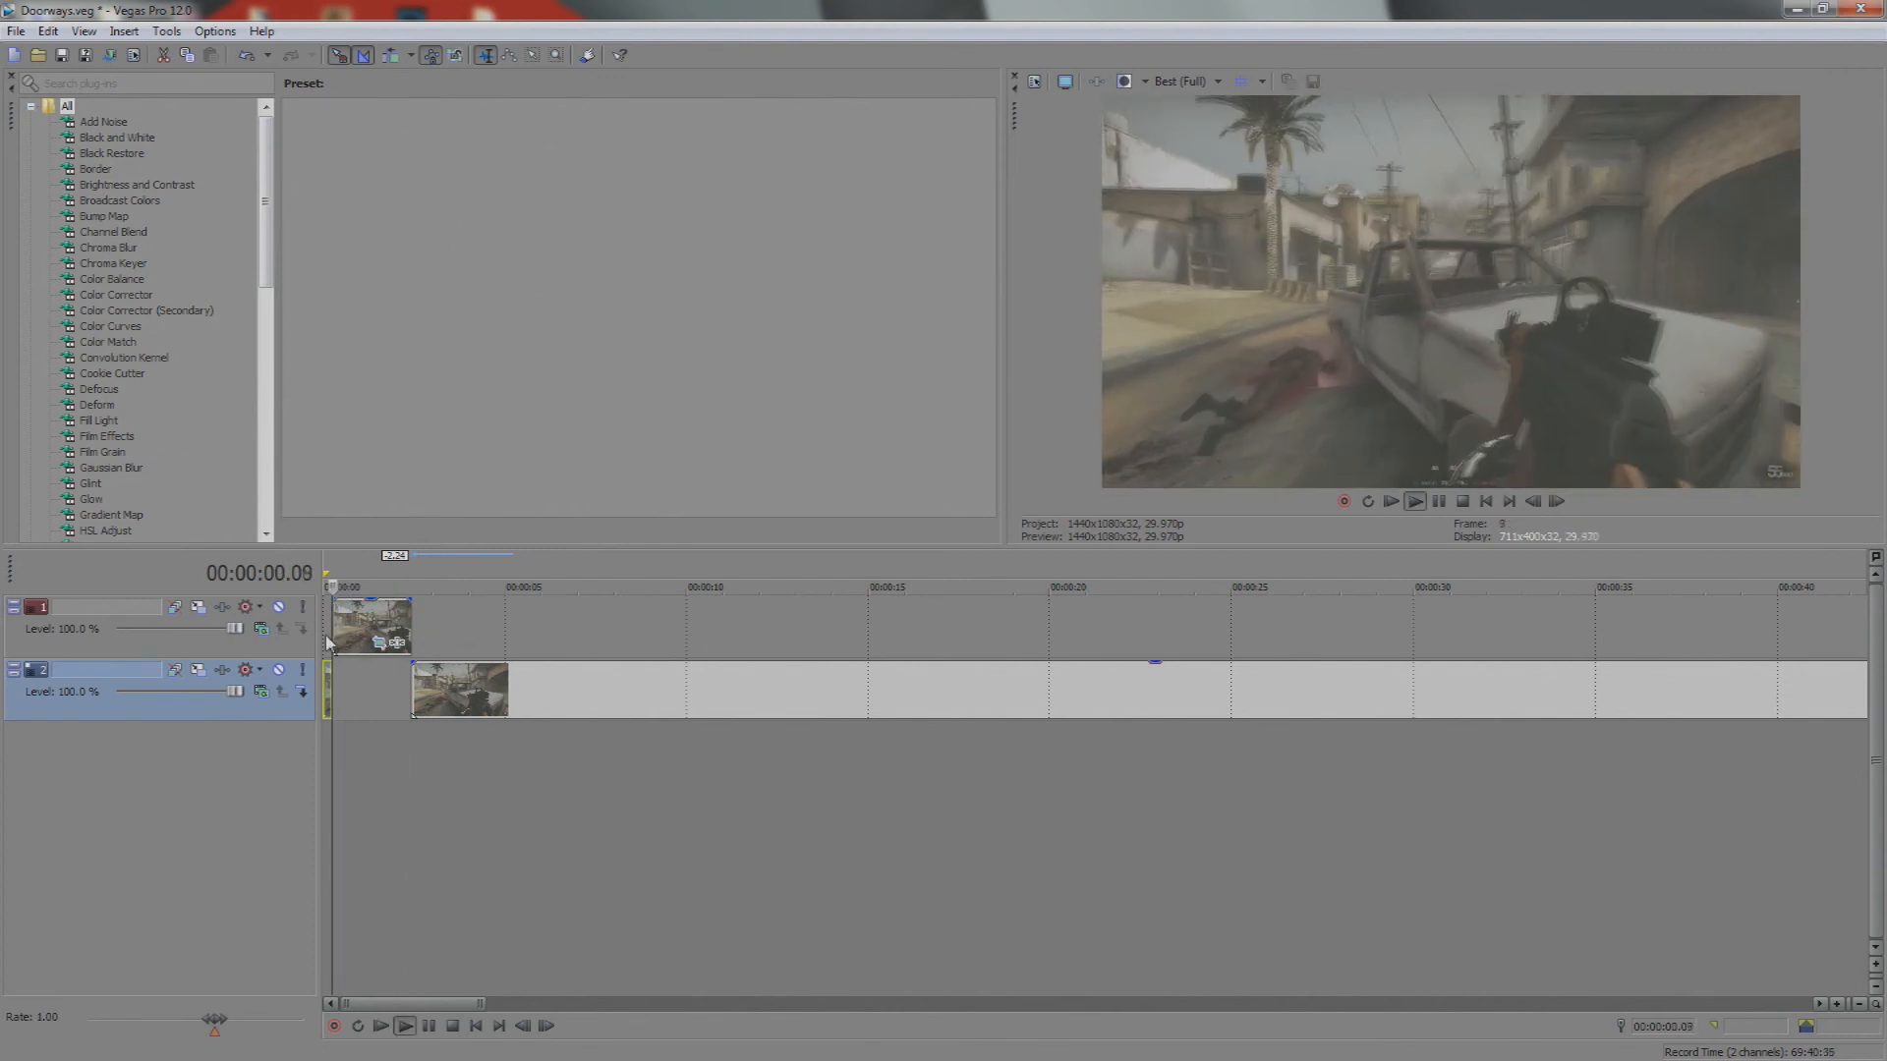
{"action": "key", "text": "space"}
Examine the cuts between footage and still image at 00:00:02.13 and 00:00:00.07, checking how closely the events line up
{"action": "left_click", "coordinate": [411, 621]}
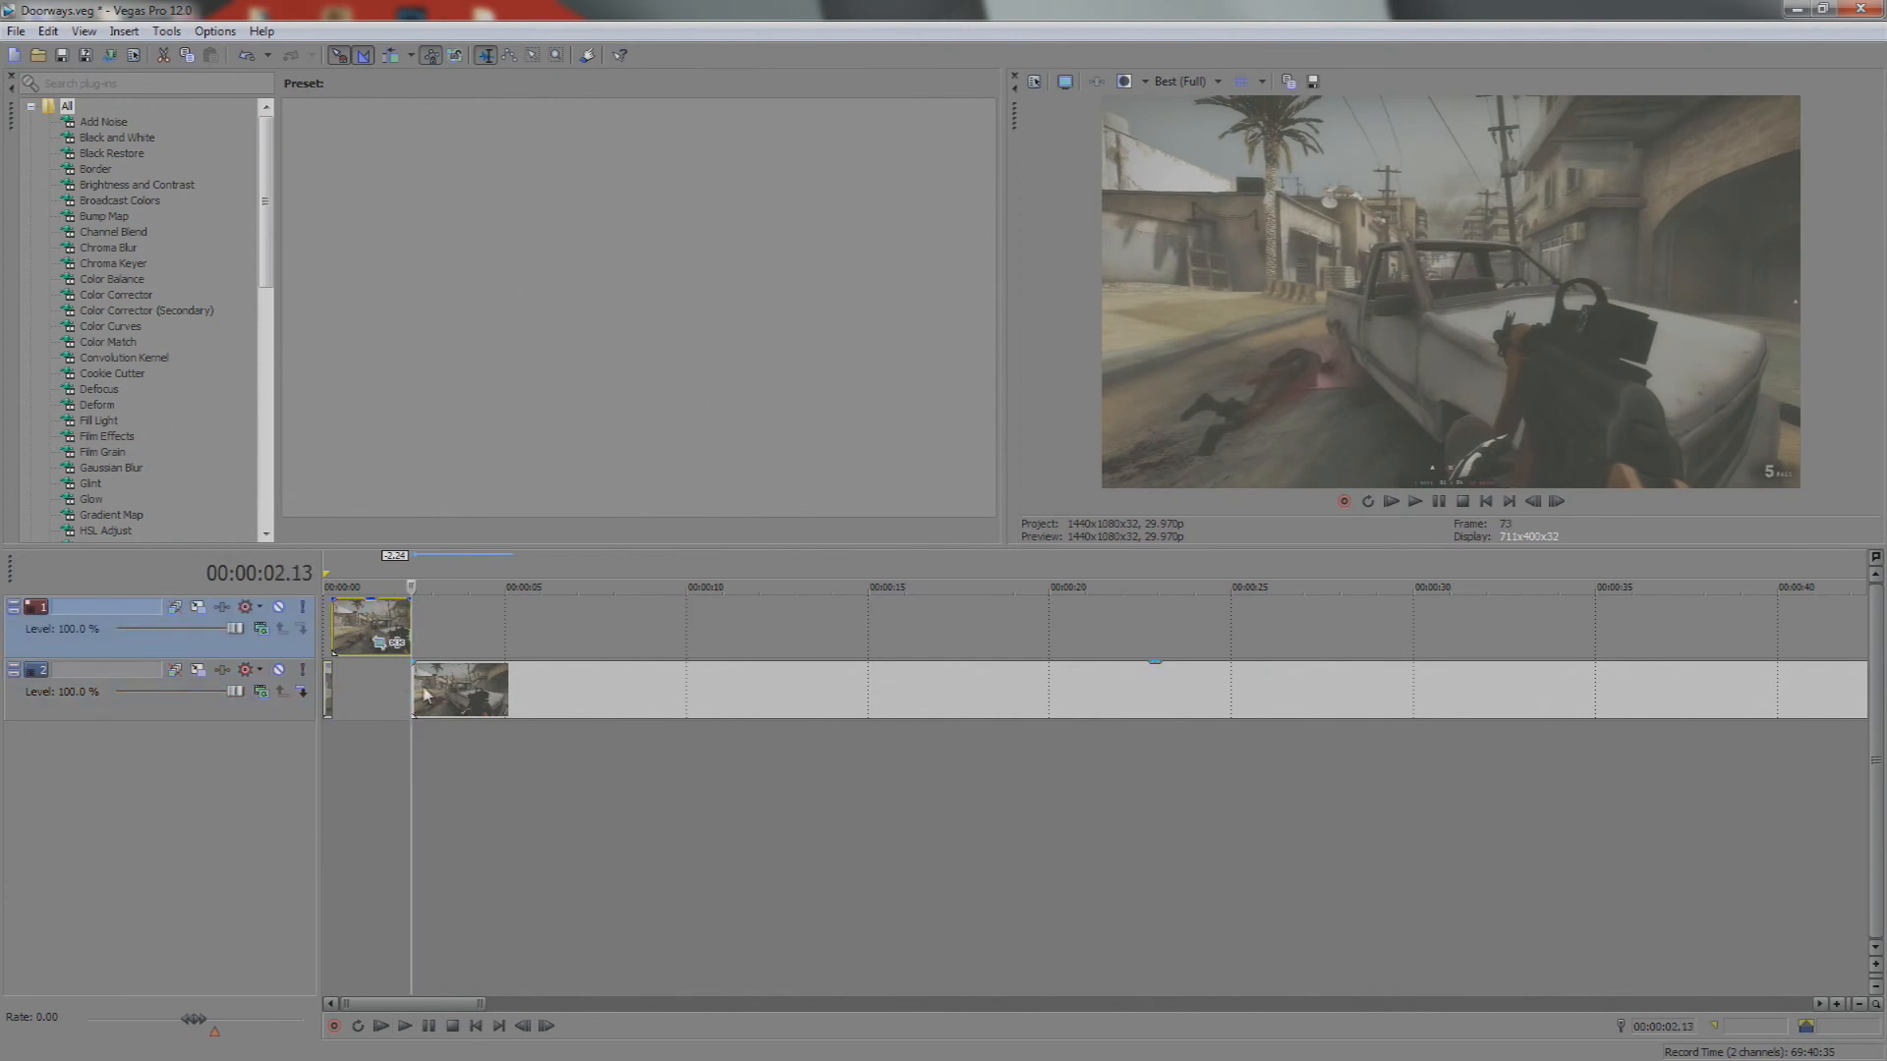
{"action": "left_click", "coordinate": [332, 631]}
{"action": "scroll", "coordinate": [354, 629], "scroll_direction": "up", "scroll_amount": 6}
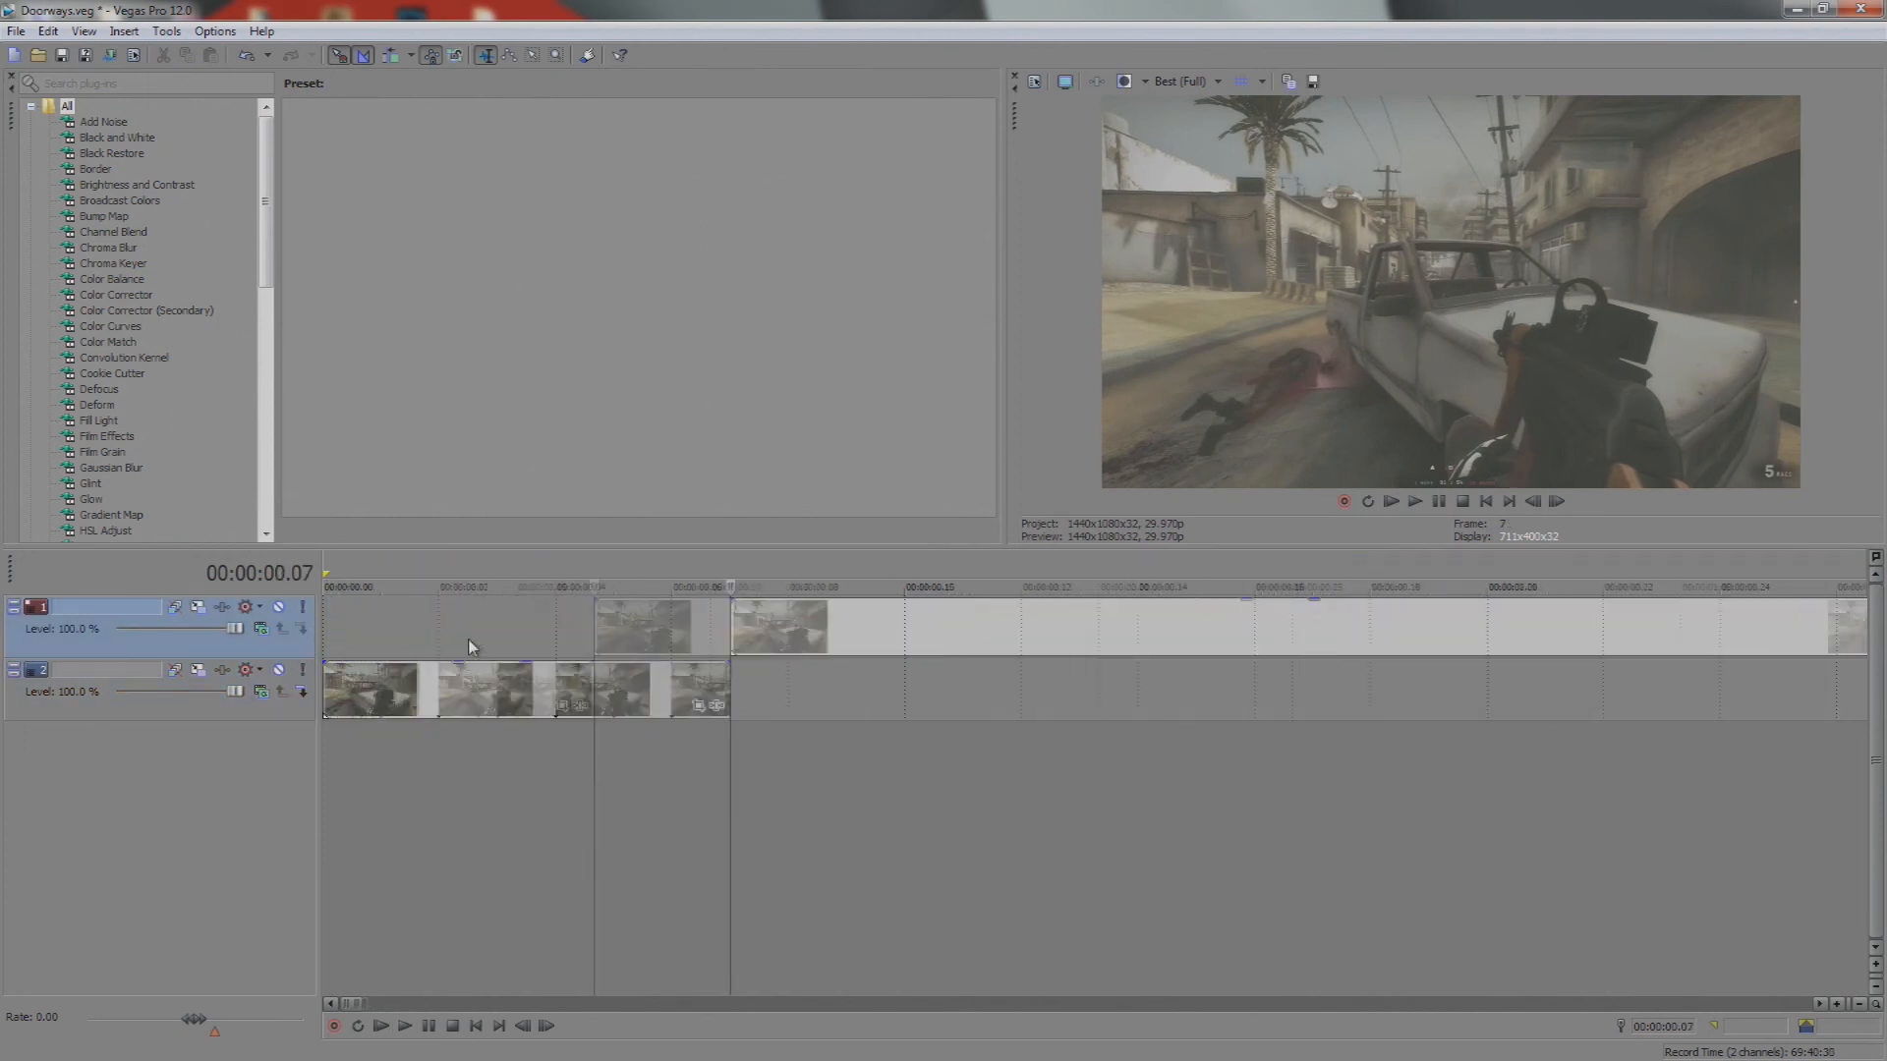
{"action": "scroll", "coordinate": [923, 644], "scroll_direction": "down", "scroll_amount": 5}
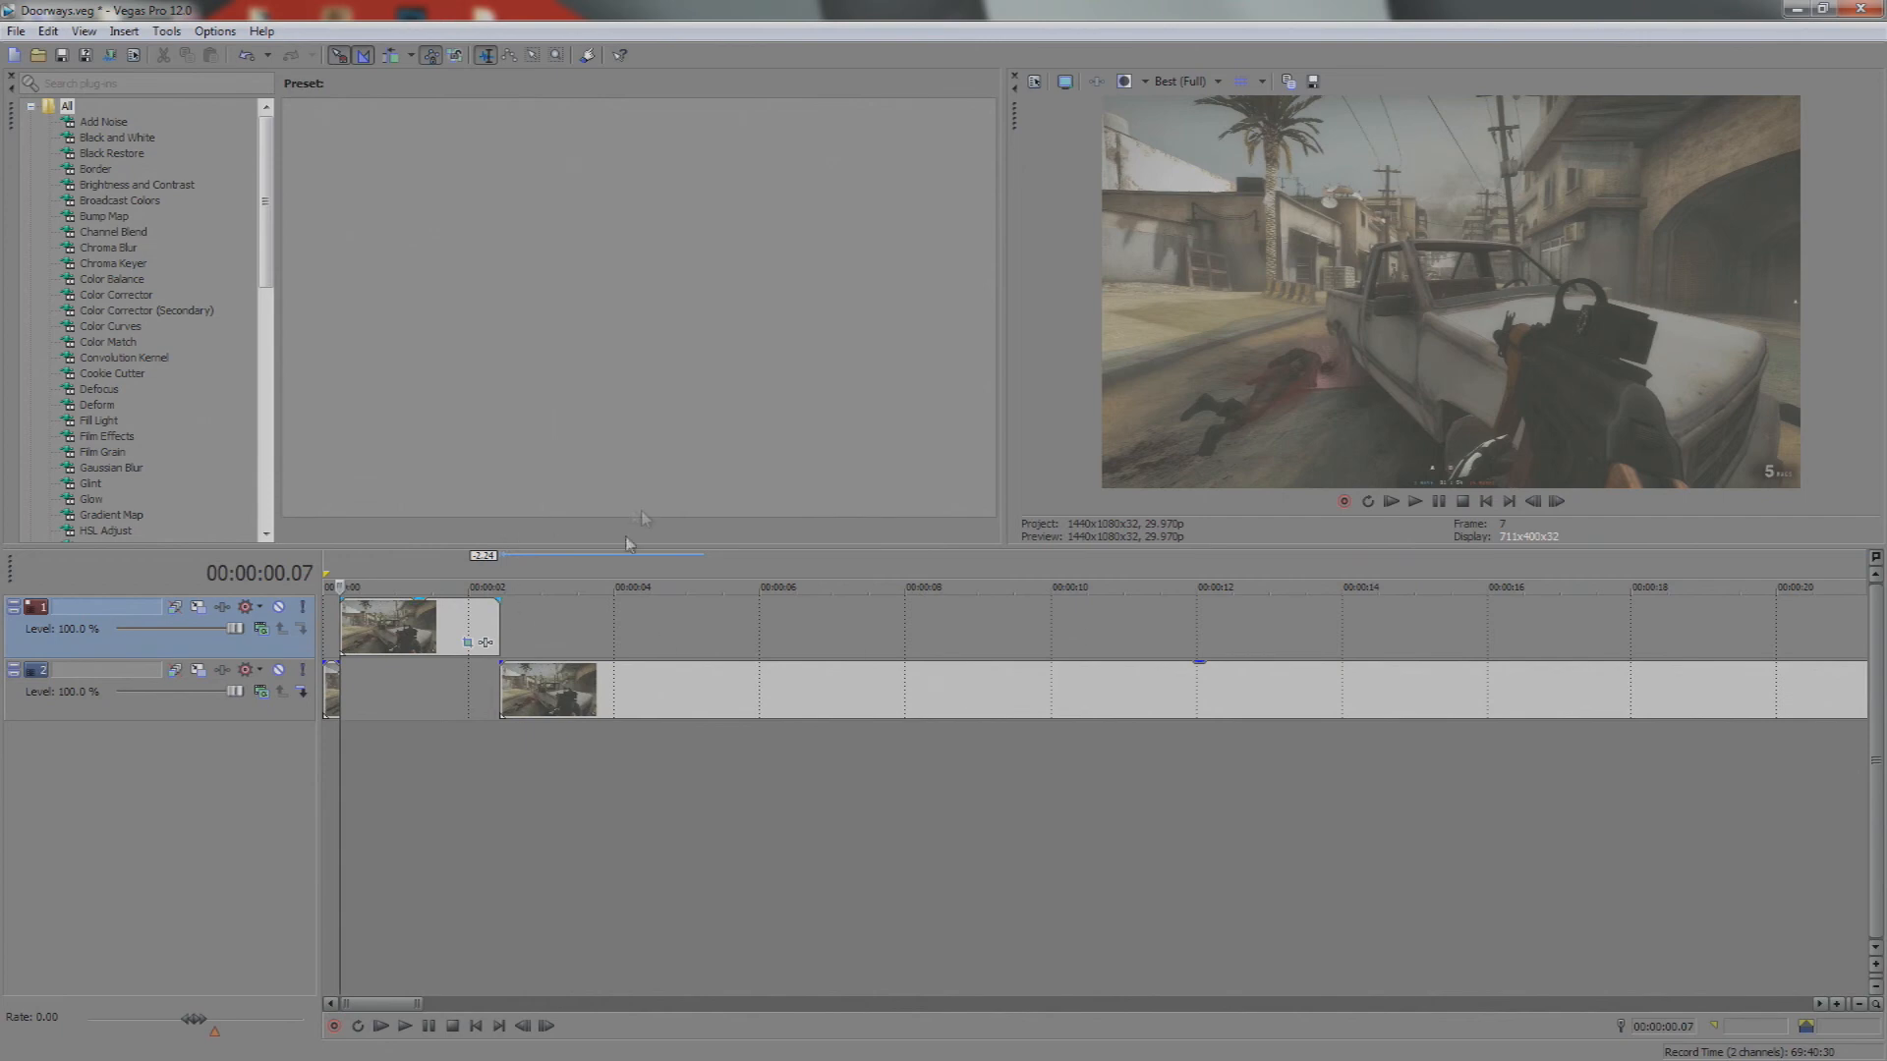
{"action": "scroll", "coordinate": [366, 656], "scroll_direction": "up", "scroll_amount": 5}
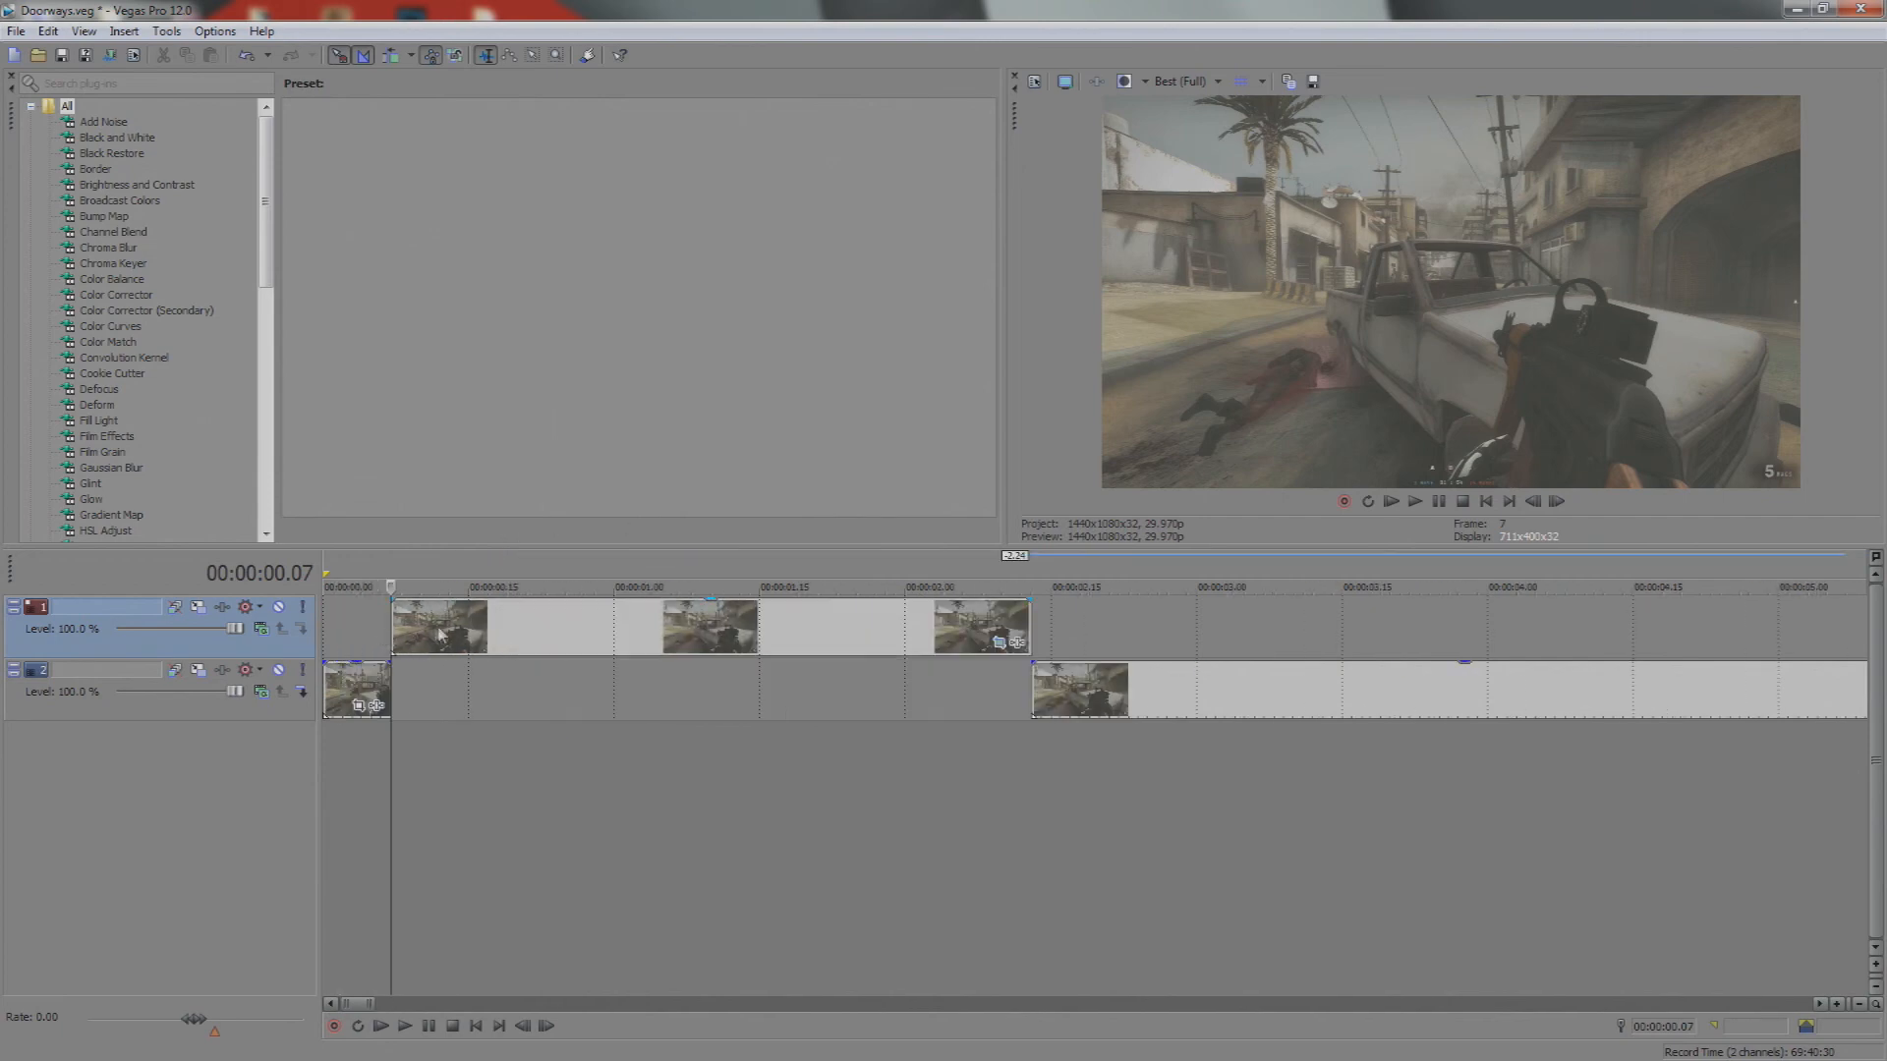
{"action": "scroll", "coordinate": [497, 617], "scroll_direction": "down", "scroll_amount": 3}
{"action": "scroll", "coordinate": [619, 624], "scroll_direction": "up", "scroll_amount": 5}
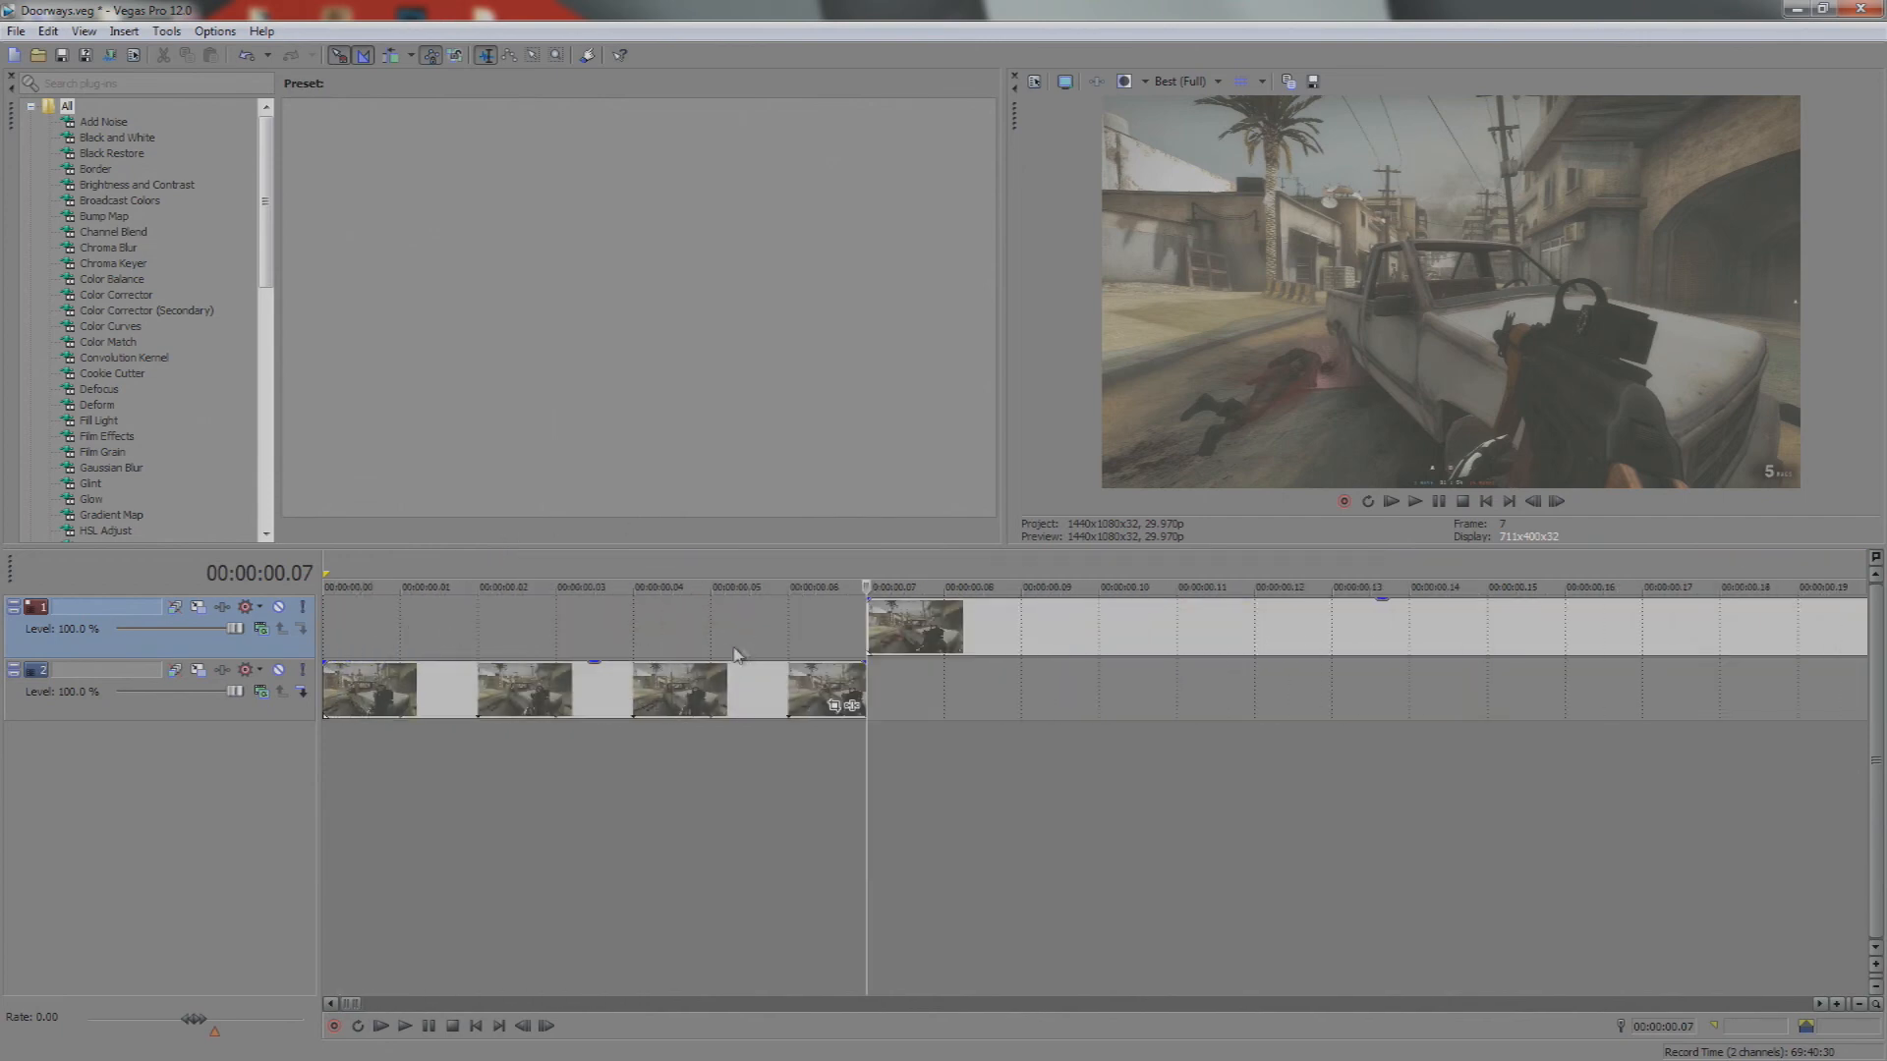
{"action": "scroll", "coordinate": [737, 644], "scroll_direction": "down", "scroll_amount": 2}
{"action": "scroll", "coordinate": [701, 651], "scroll_direction": "down", "scroll_amount": 4}
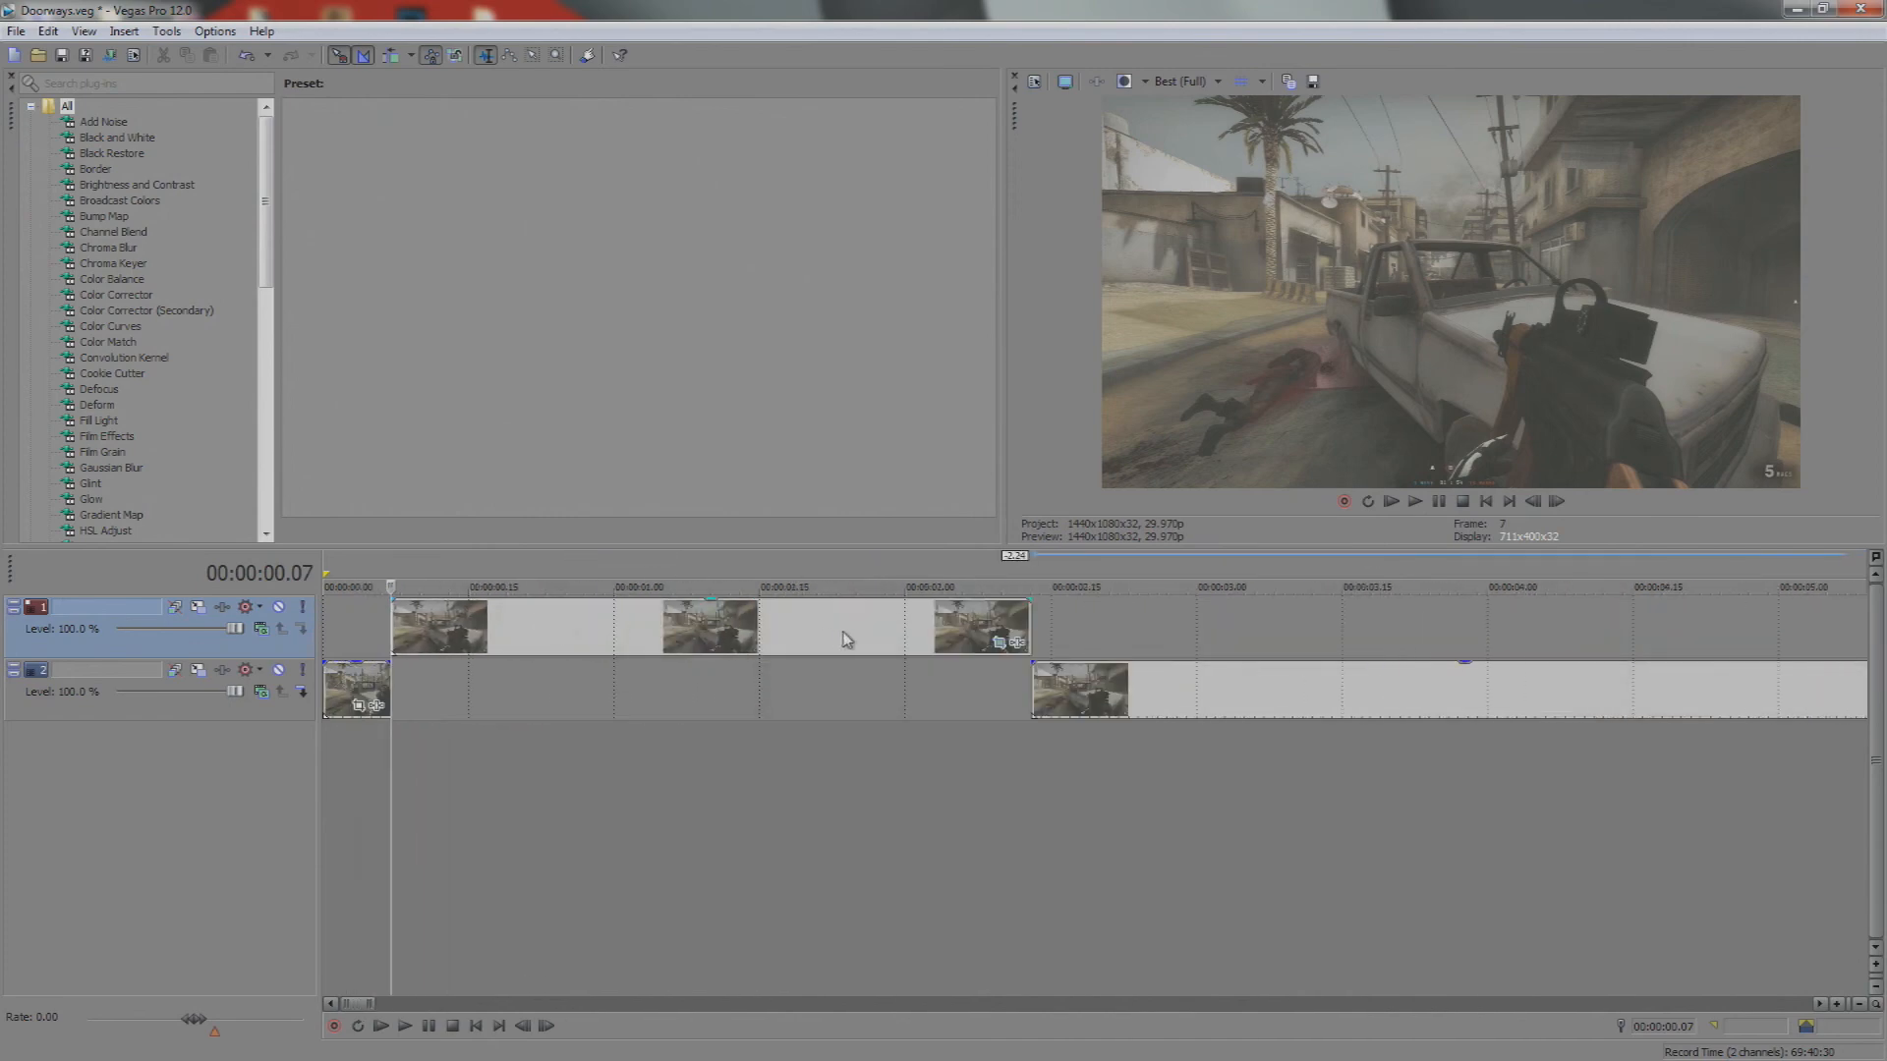
{"action": "scroll", "coordinate": [762, 639], "scroll_direction": "up", "scroll_amount": 3}
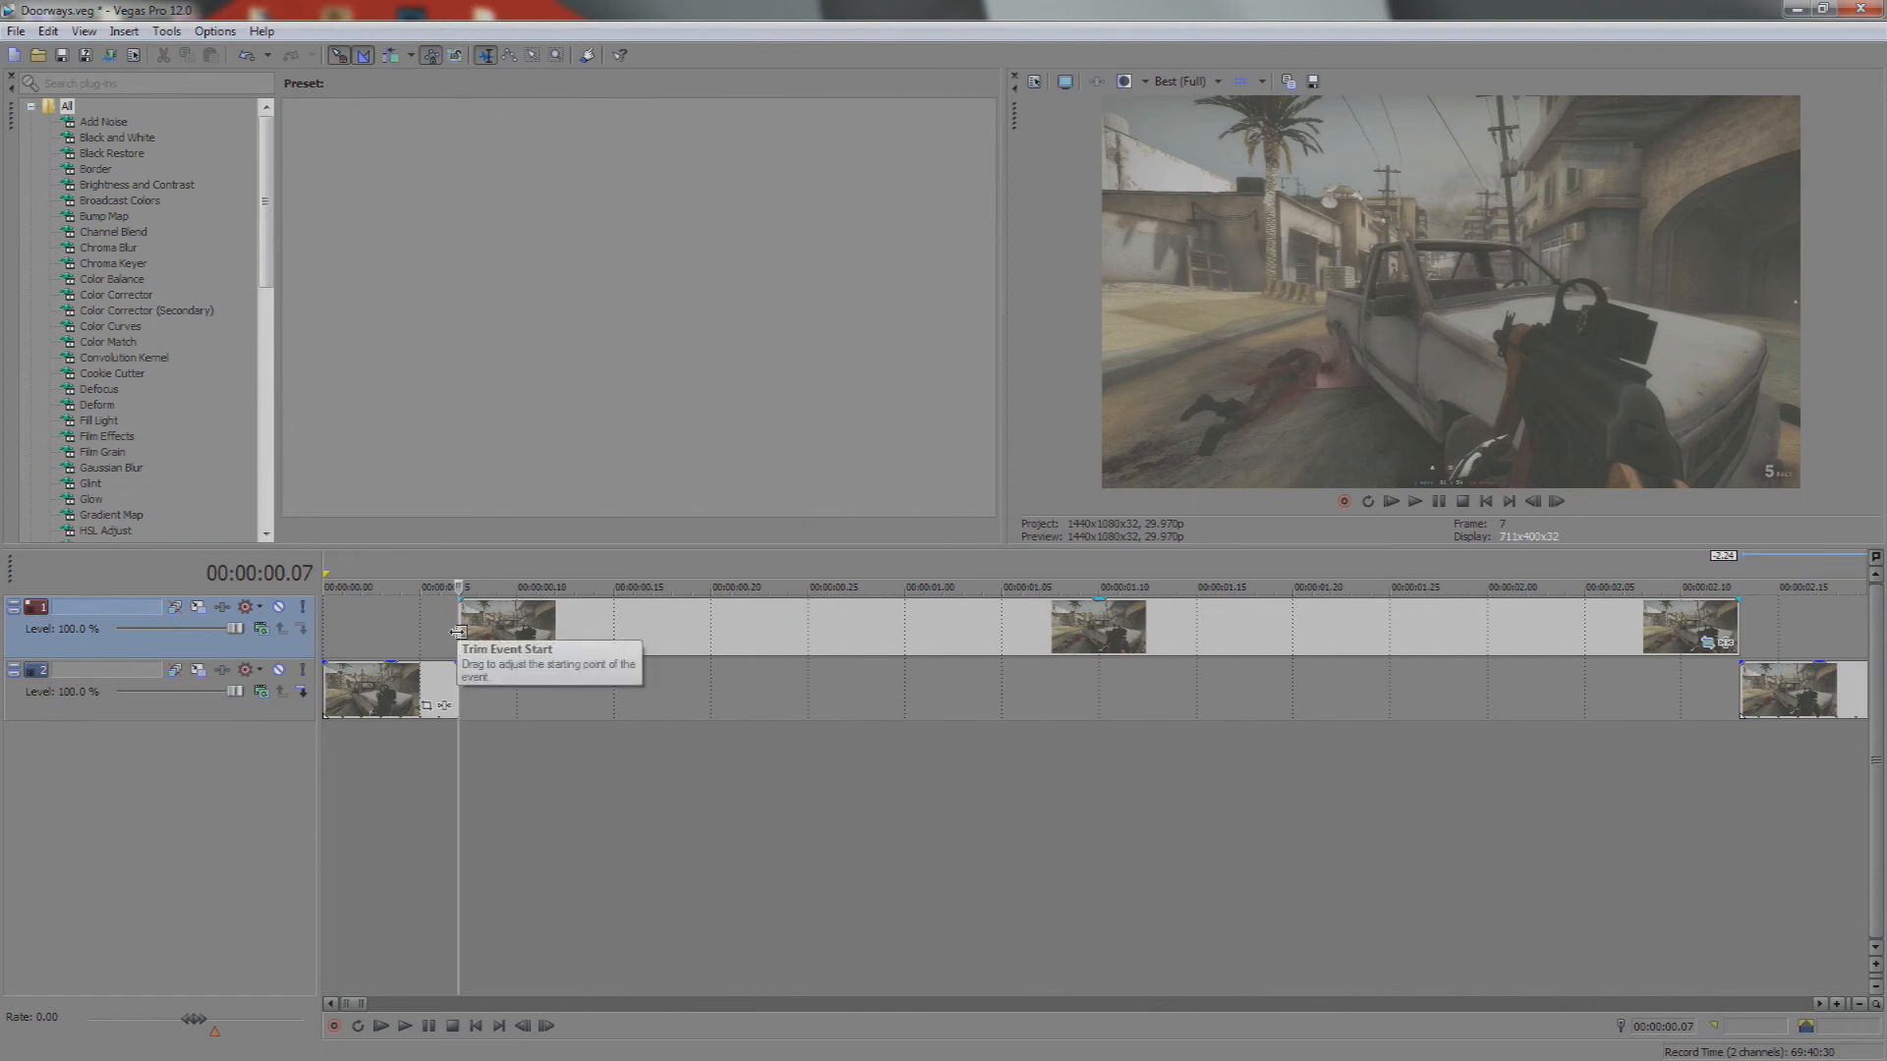
{"action": "scroll", "coordinate": [458, 632], "scroll_direction": "up", "scroll_amount": 4}
{"action": "scroll", "coordinate": [1048, 653], "scroll_direction": "down", "scroll_amount": 8}
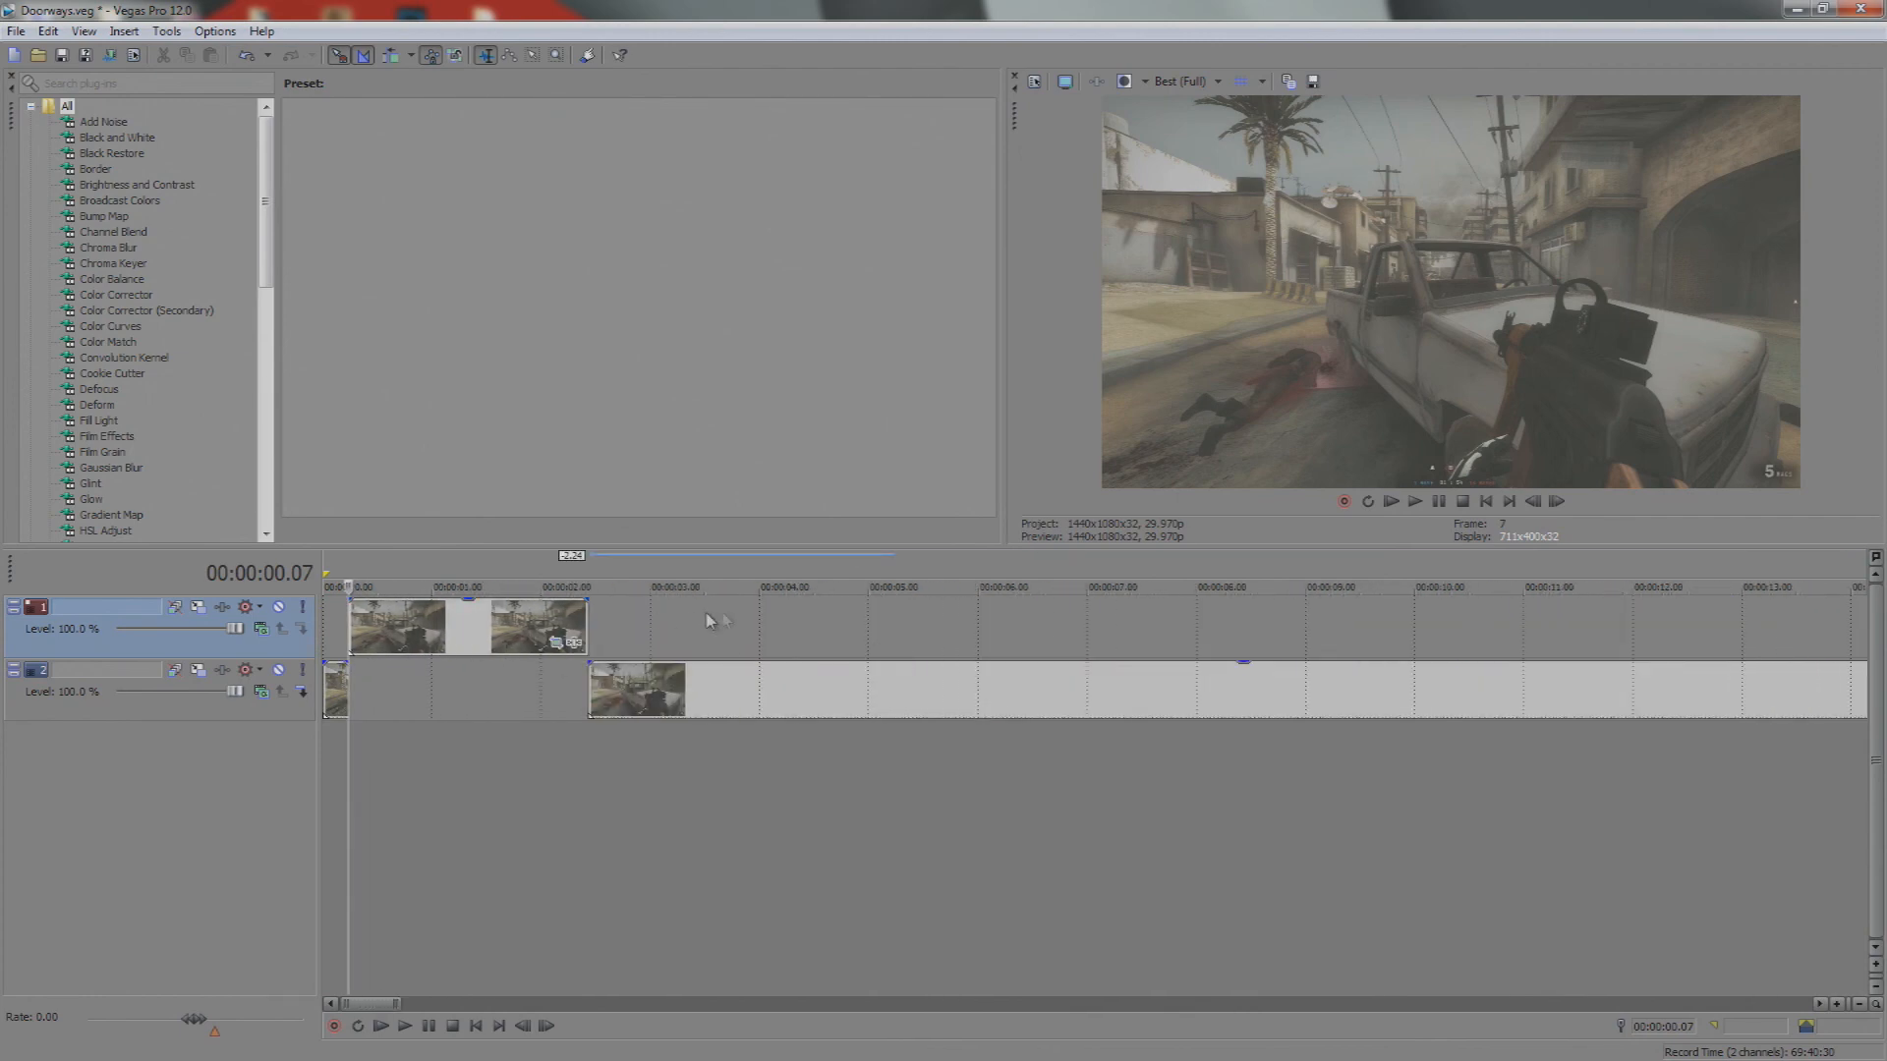
{"action": "left_click", "coordinate": [648, 681]}
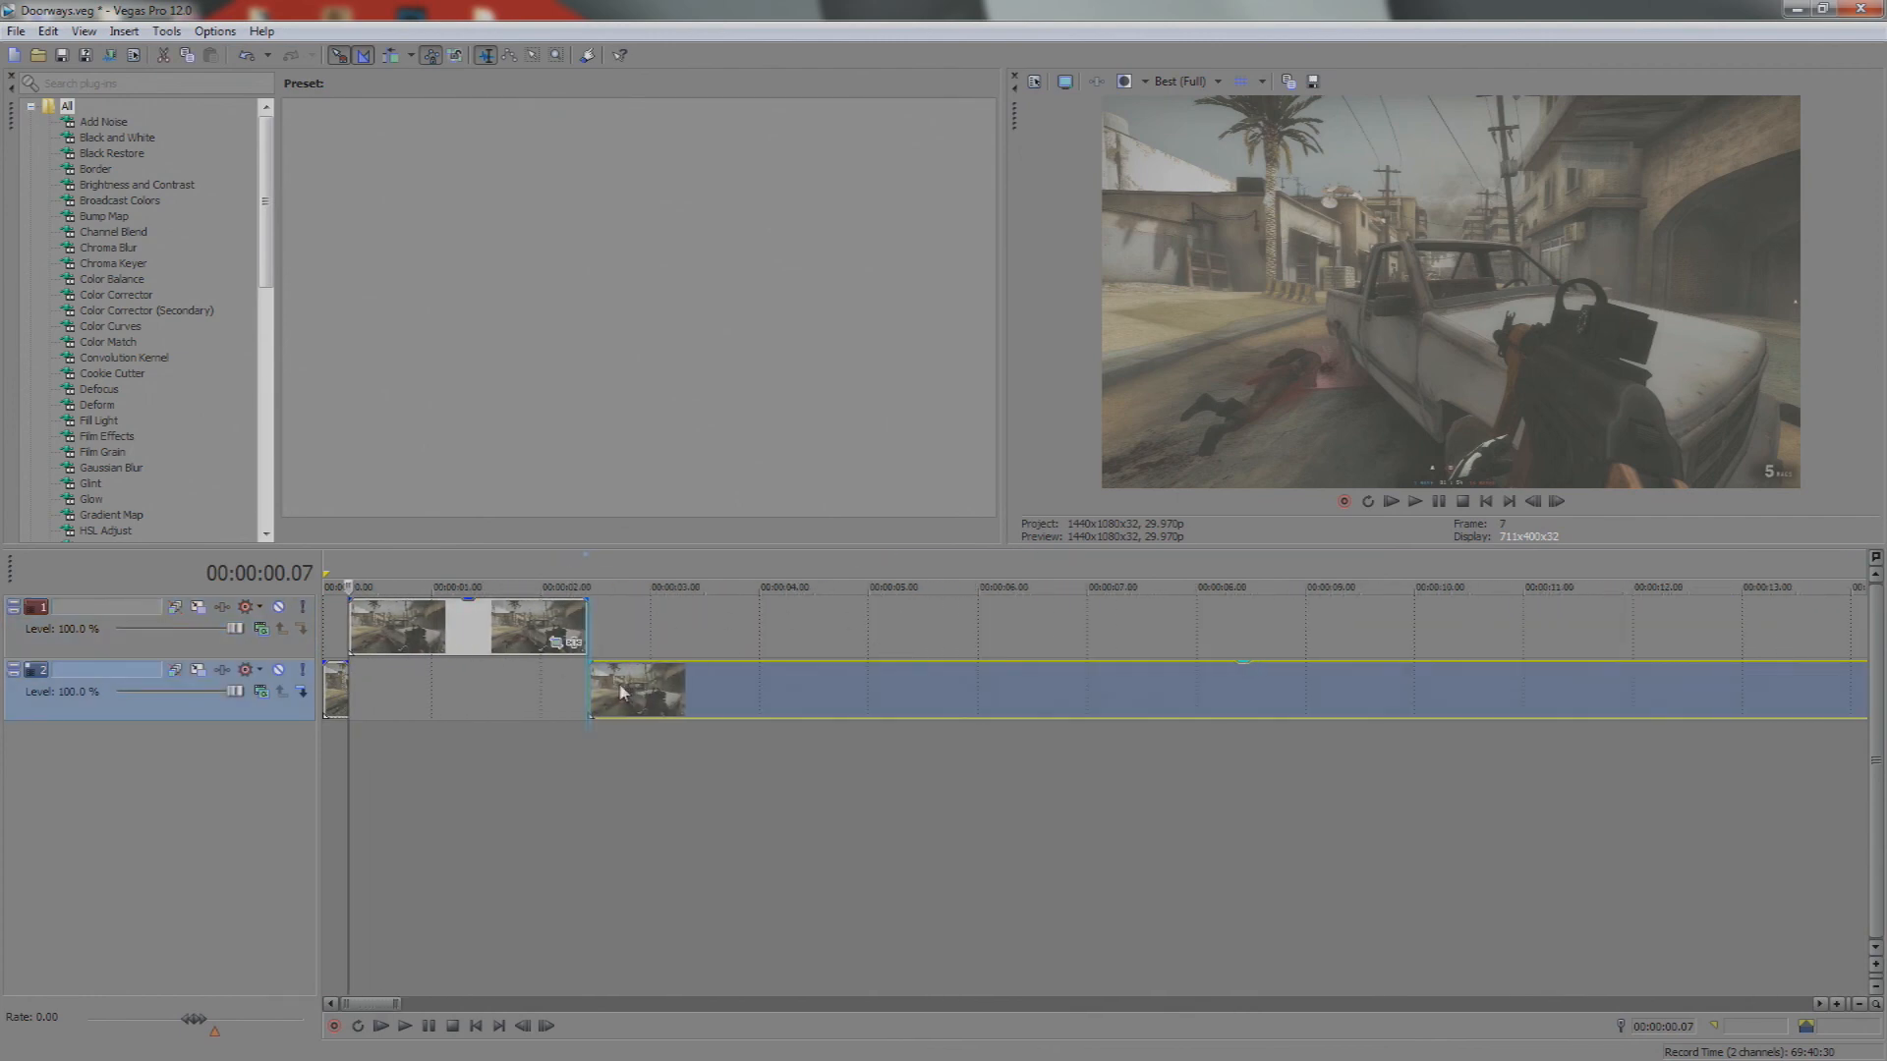
{"action": "scroll", "coordinate": [1171, 670], "scroll_direction": "up", "scroll_amount": 6}
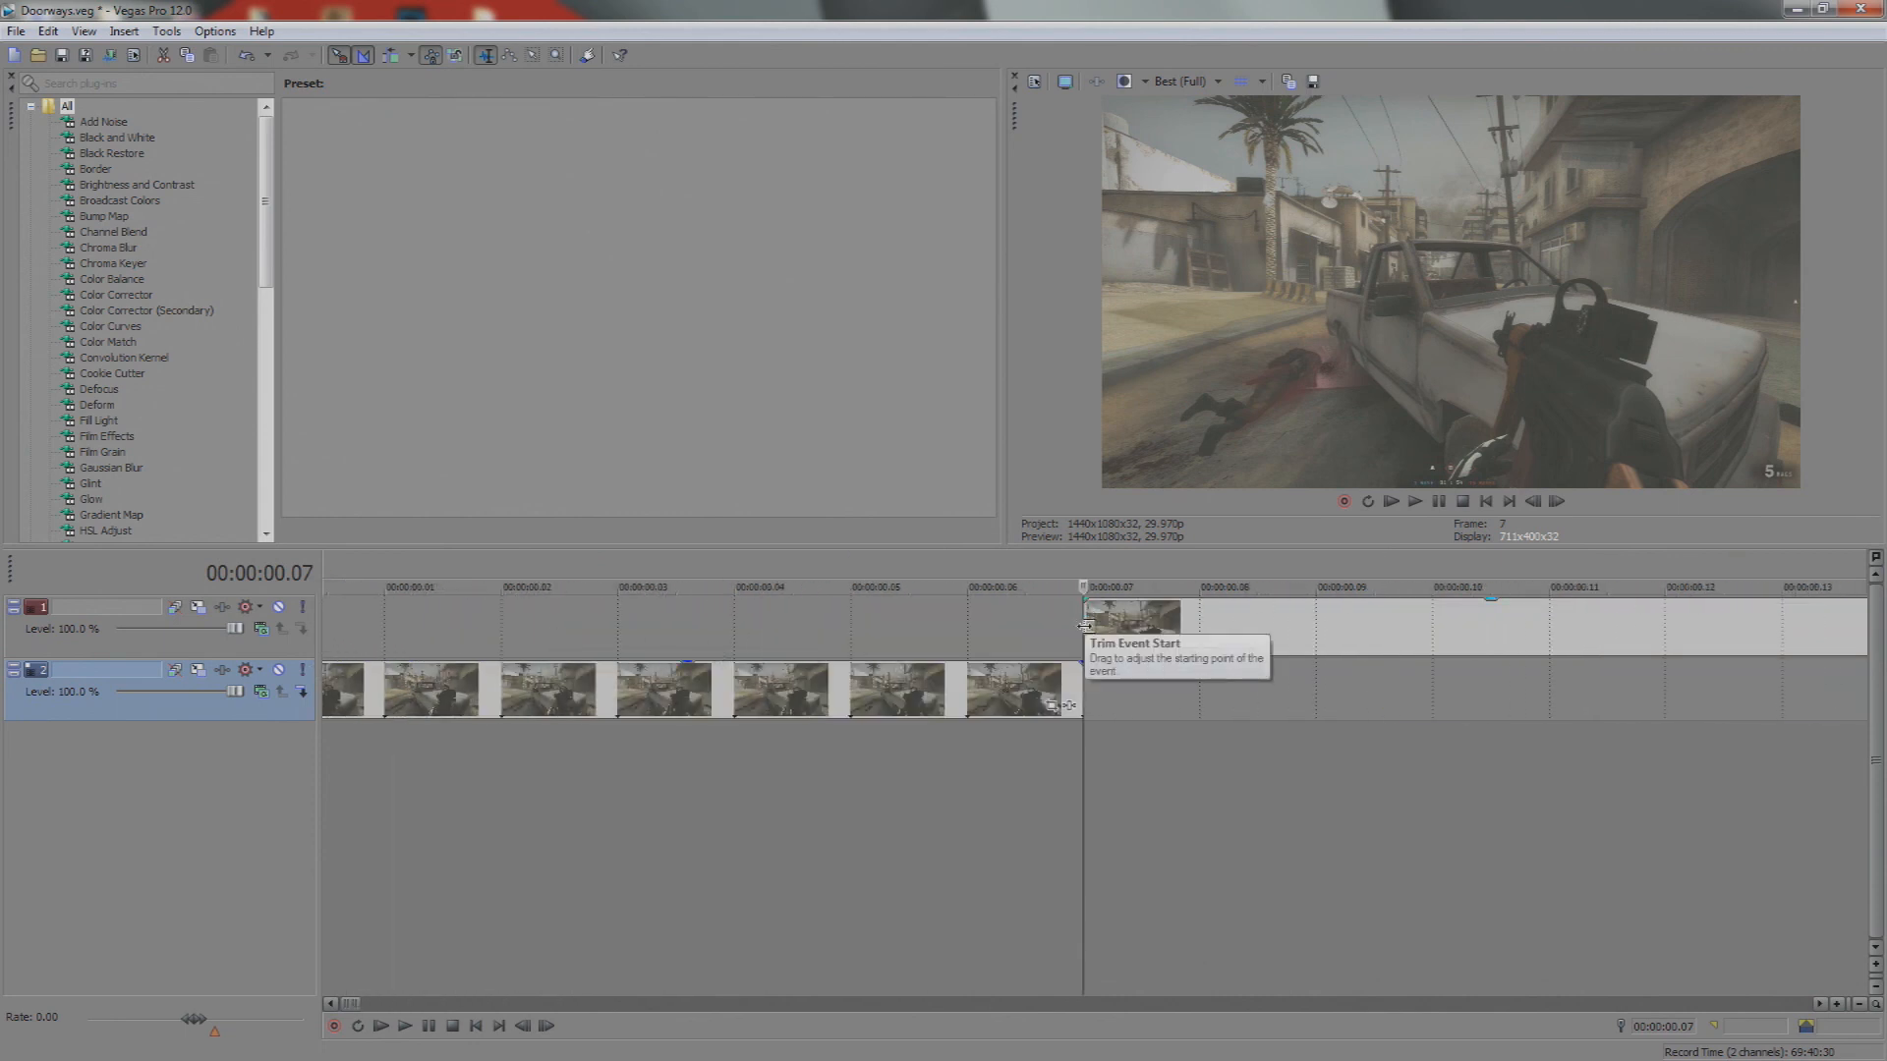
{"action": "scroll", "coordinate": [1084, 626], "scroll_direction": "down", "scroll_amount": 6}
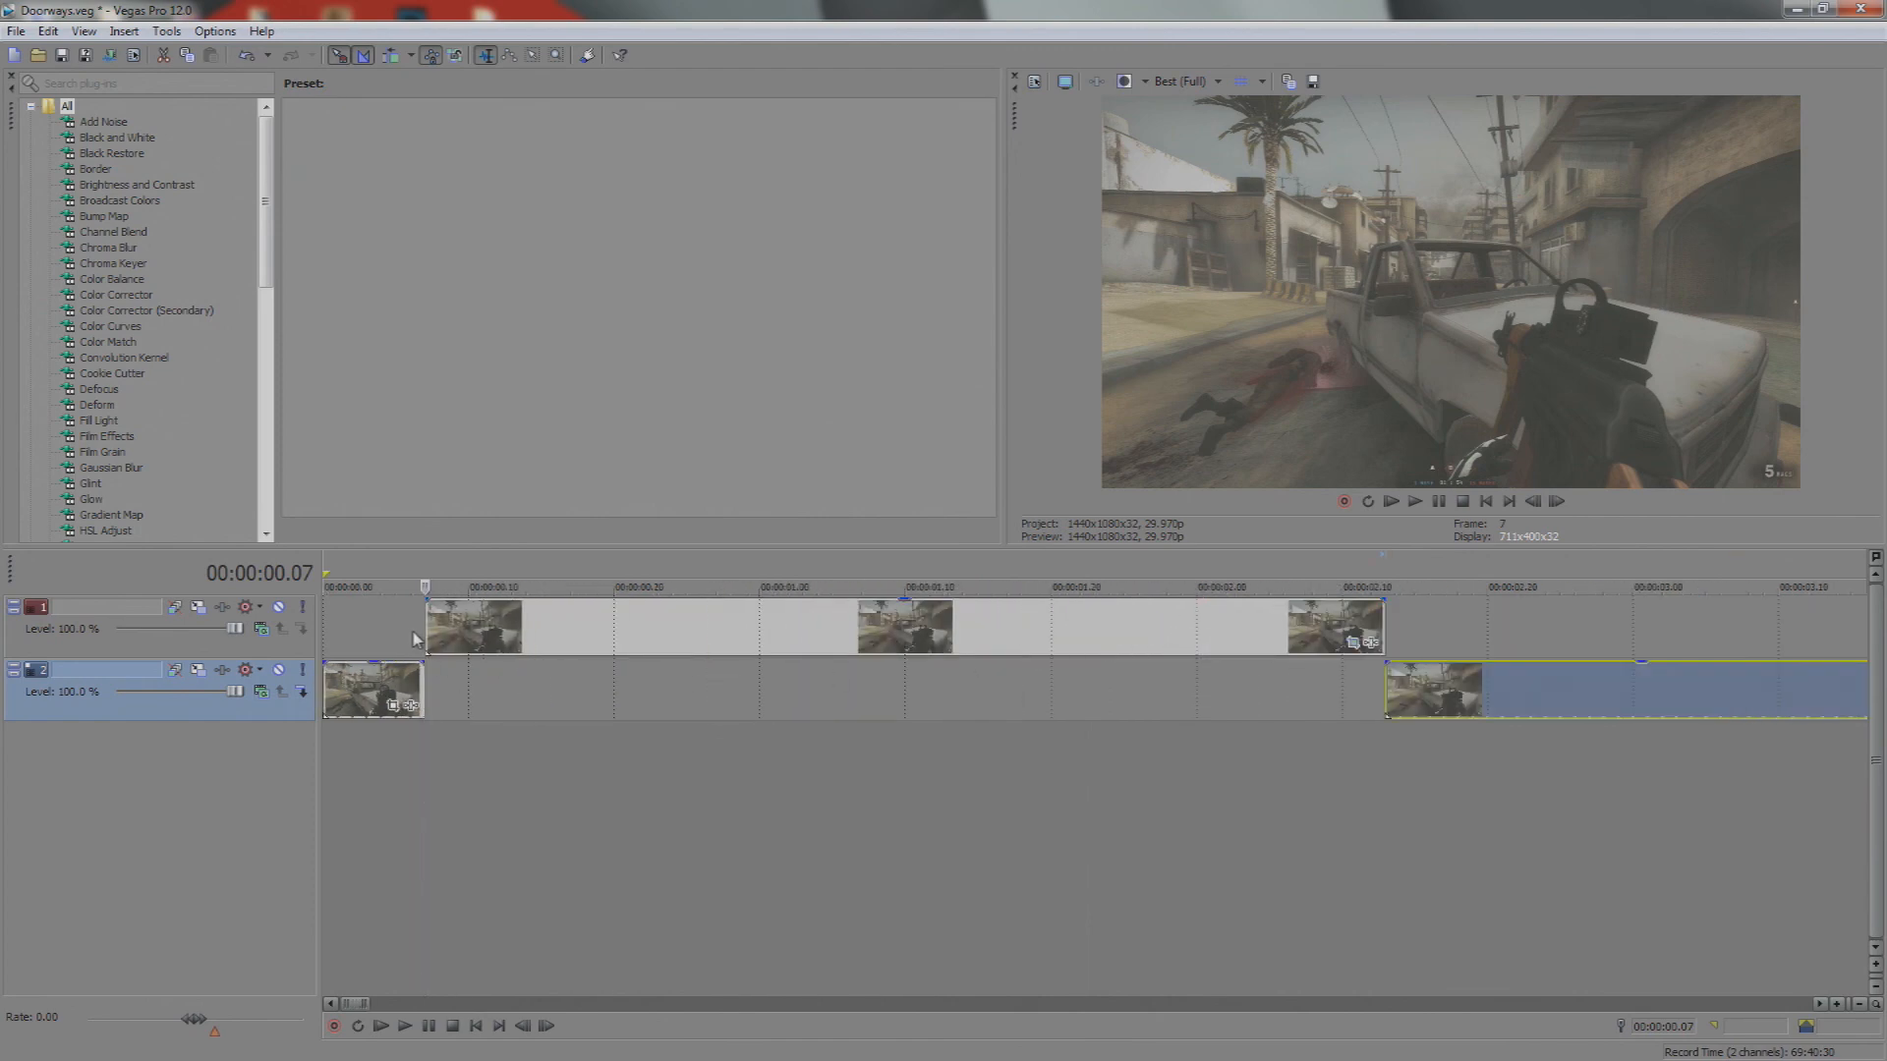
{"action": "scroll", "coordinate": [413, 639], "scroll_direction": "down", "scroll_amount": 5}
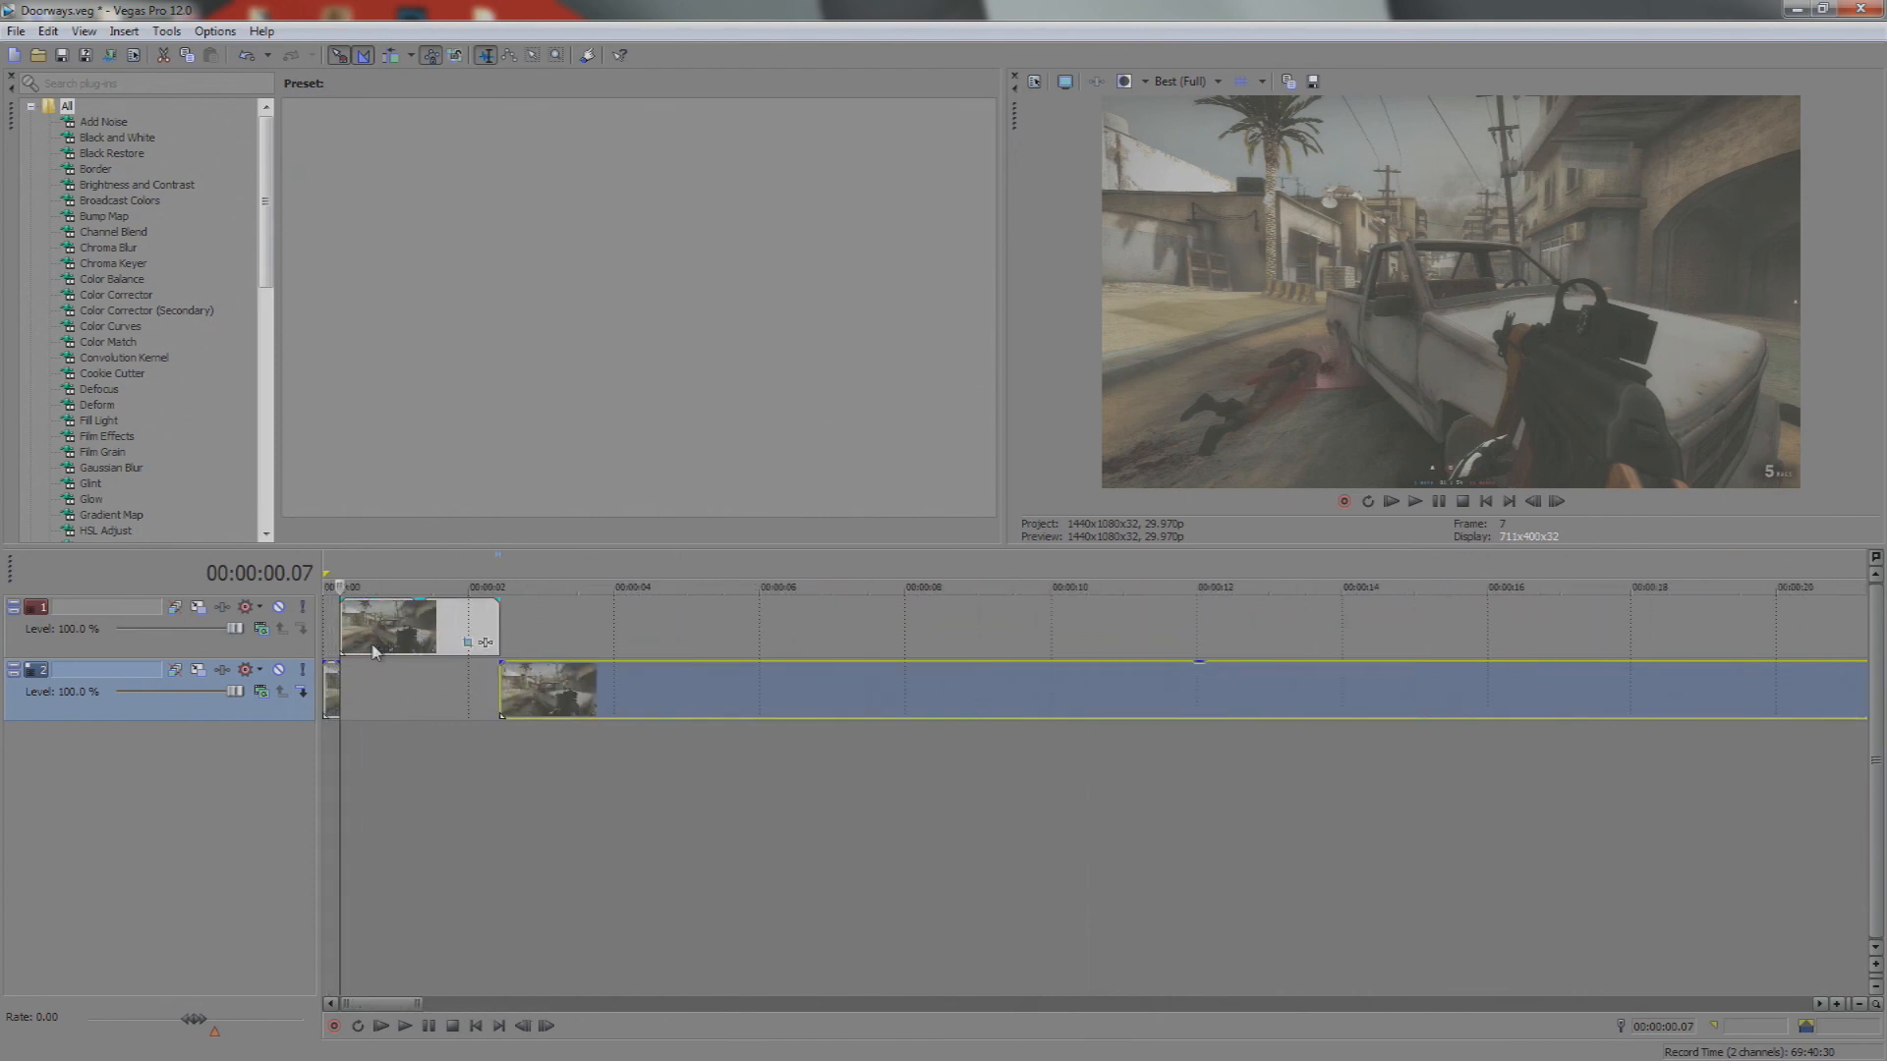
{"action": "scroll", "coordinate": [373, 650], "scroll_direction": "down", "scroll_amount": 5}
{"action": "scroll", "coordinate": [337, 648], "scroll_direction": "up", "scroll_amount": 5}
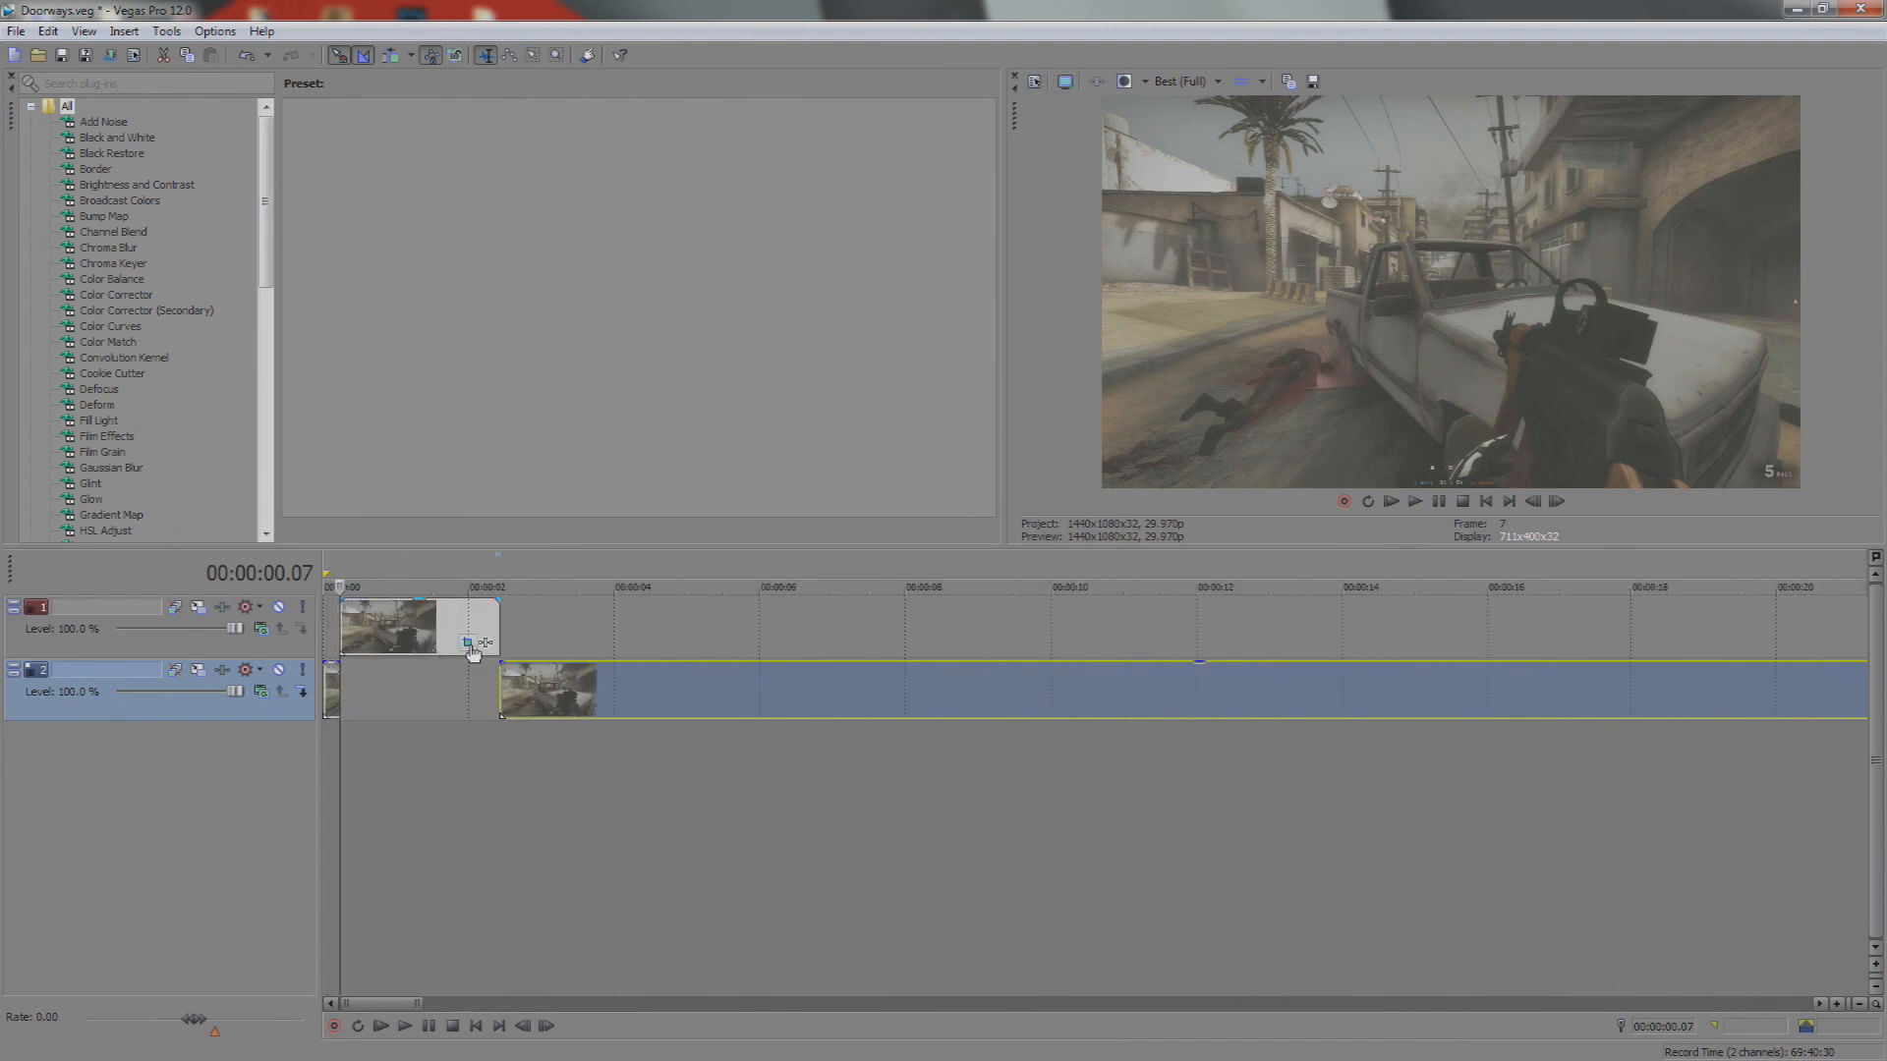